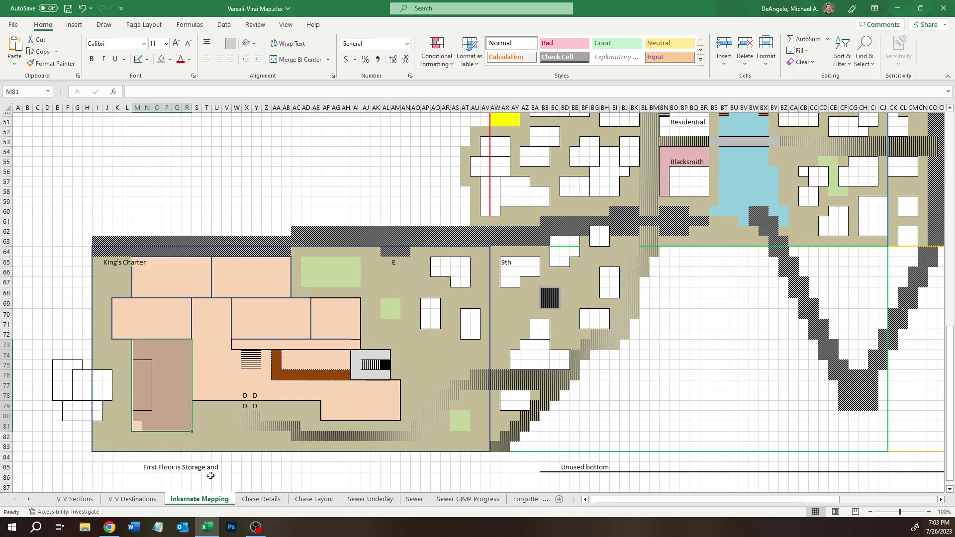
After a brief switch to Inkarnate, examine the city layout in Excel's Inkarnate Mapping sheet, from the chase sequence area to King's Charter.
left_click(109, 527)
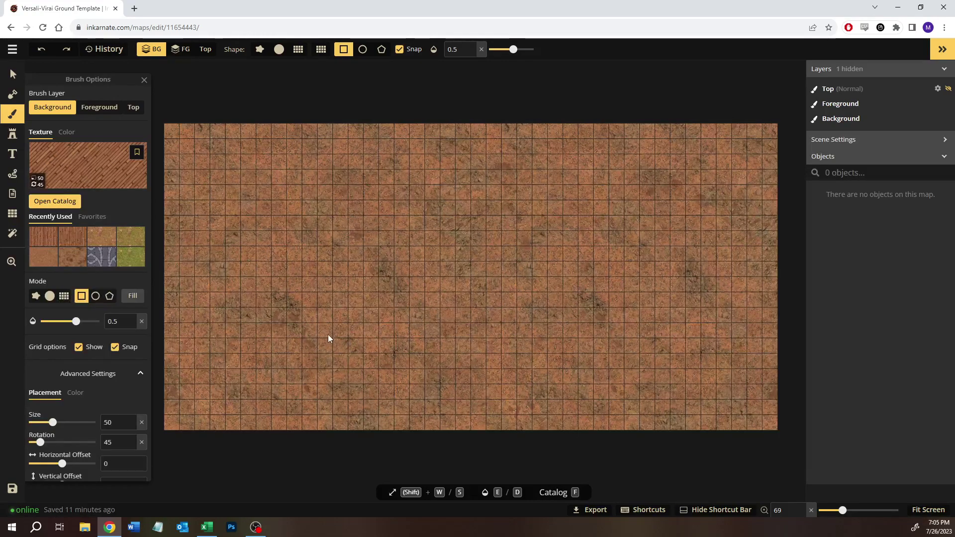
left_click(207, 528)
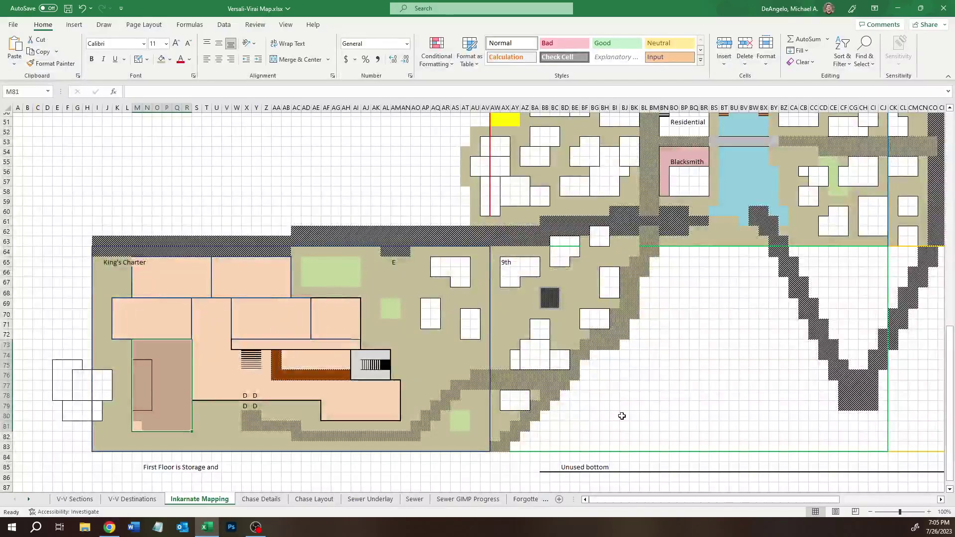
scroll(621, 416, "up", 4)
left_click_drag(600, 500, 691, 497)
scroll(472, 321, "up", 7)
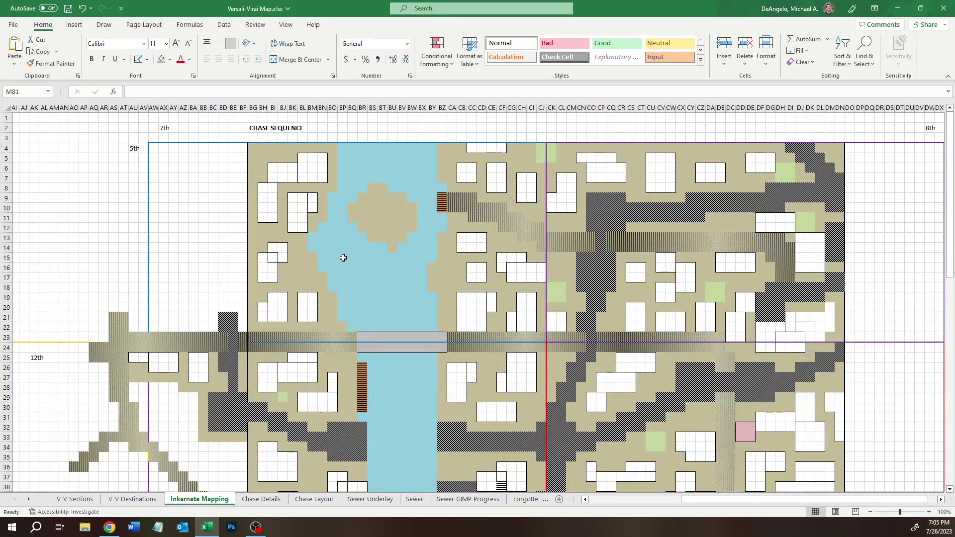
scroll(342, 260, "down", 12)
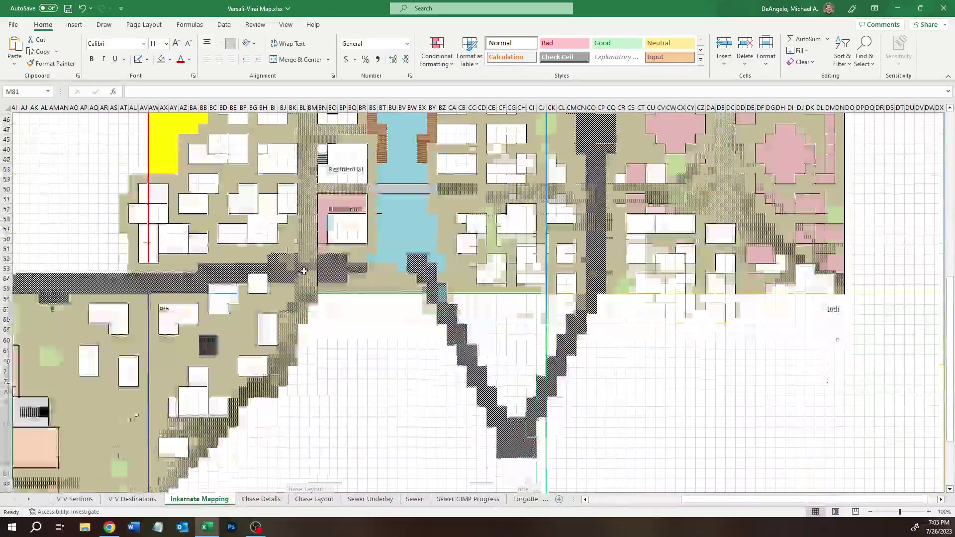
scroll(302, 272, "up", 12)
scroll(300, 272, "down", 3)
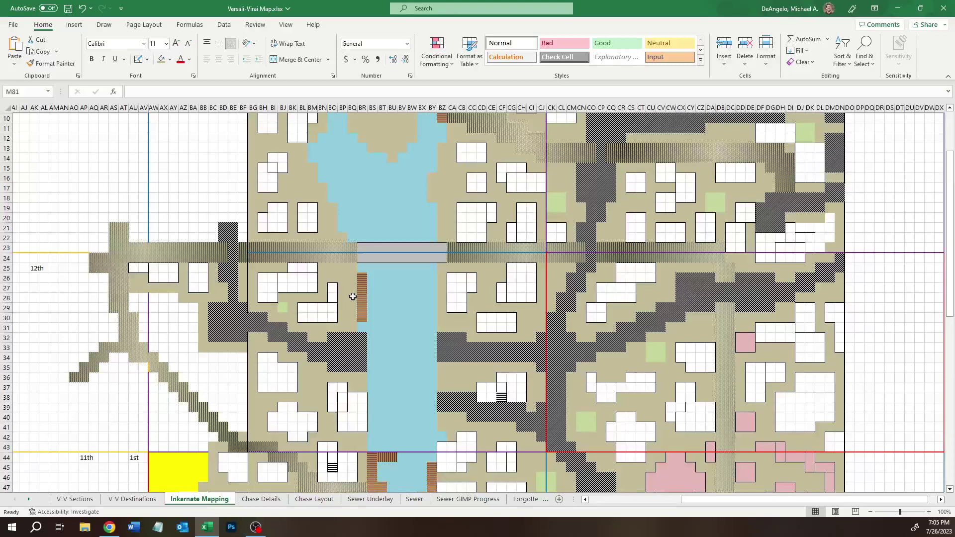
scroll(352, 276, "down", 1)
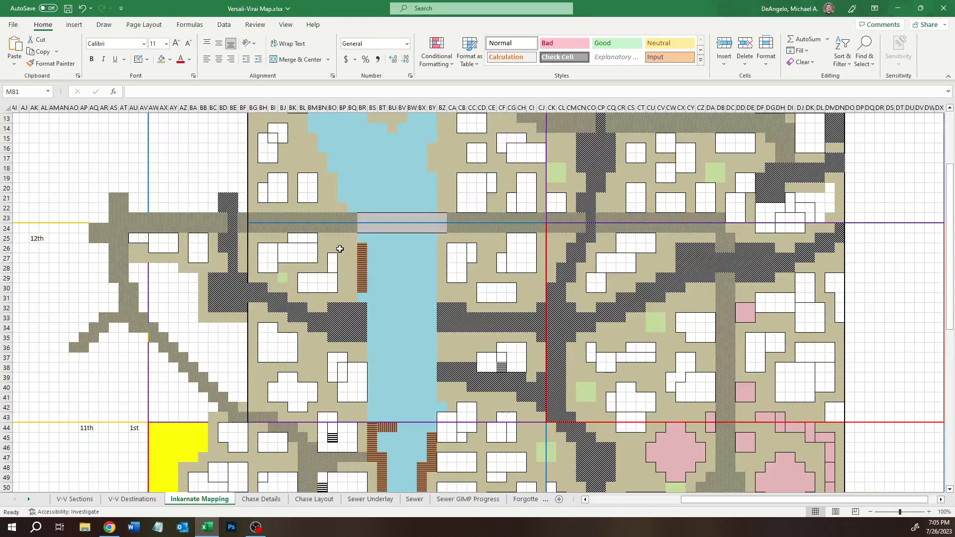
scroll(346, 302, "down", 6)
scroll(345, 302, "up", 8)
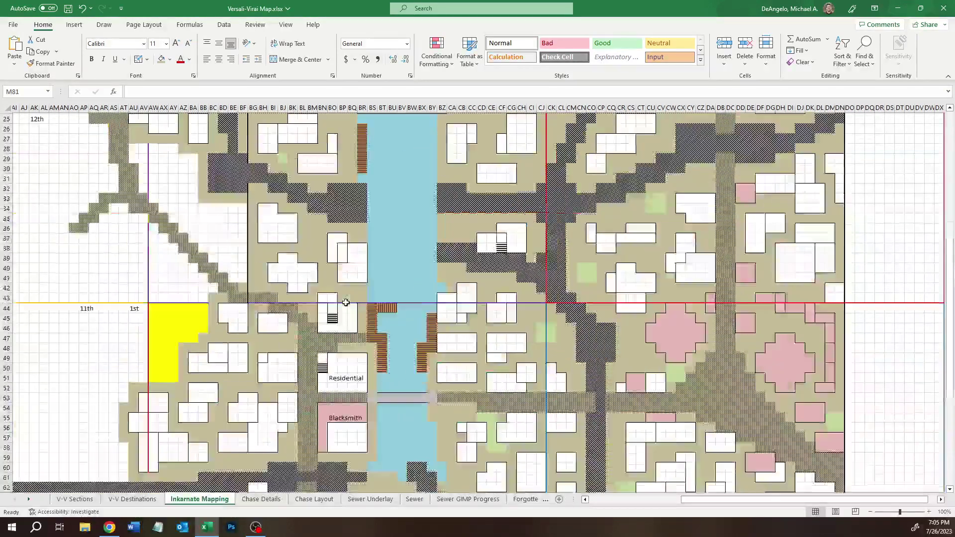
scroll(346, 302, "up", 2)
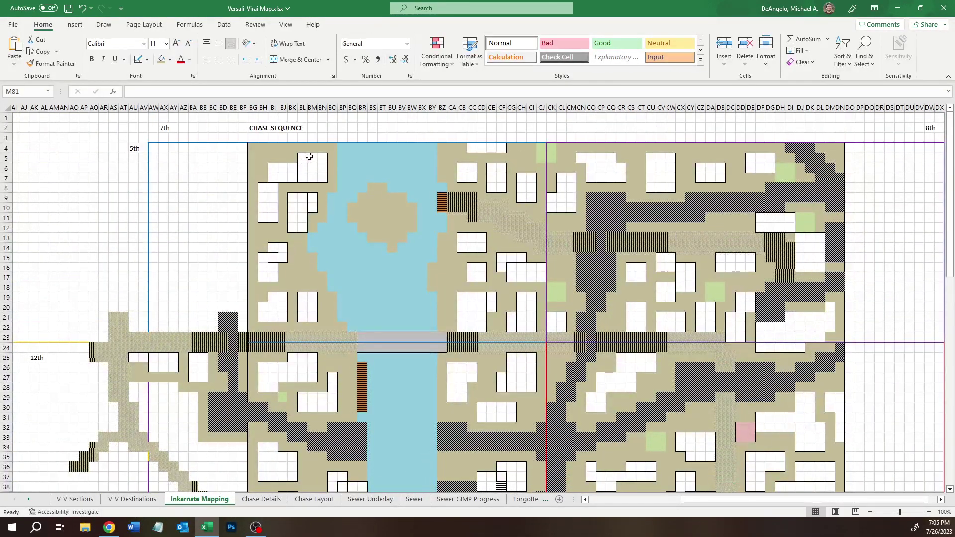
scroll(321, 373, "down", 6)
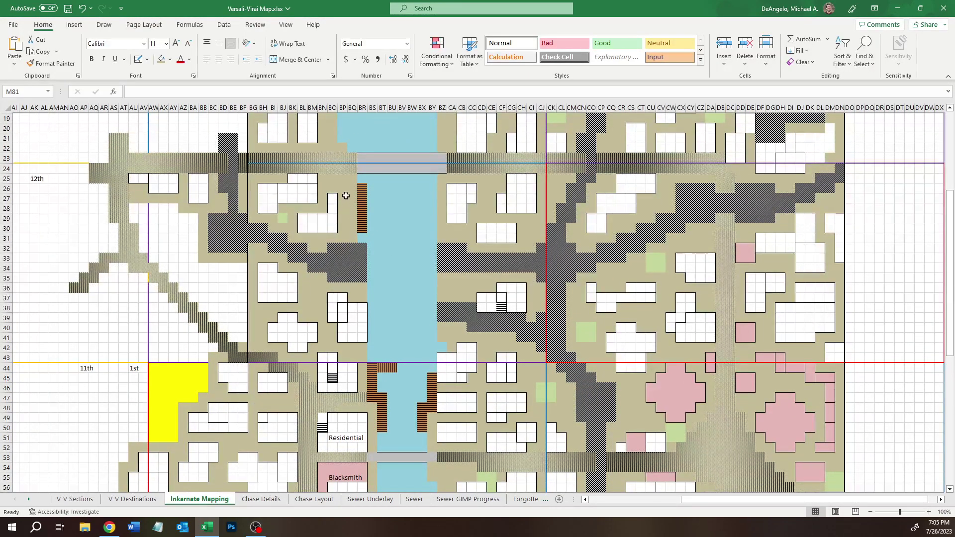
scroll(330, 315, "down", 8)
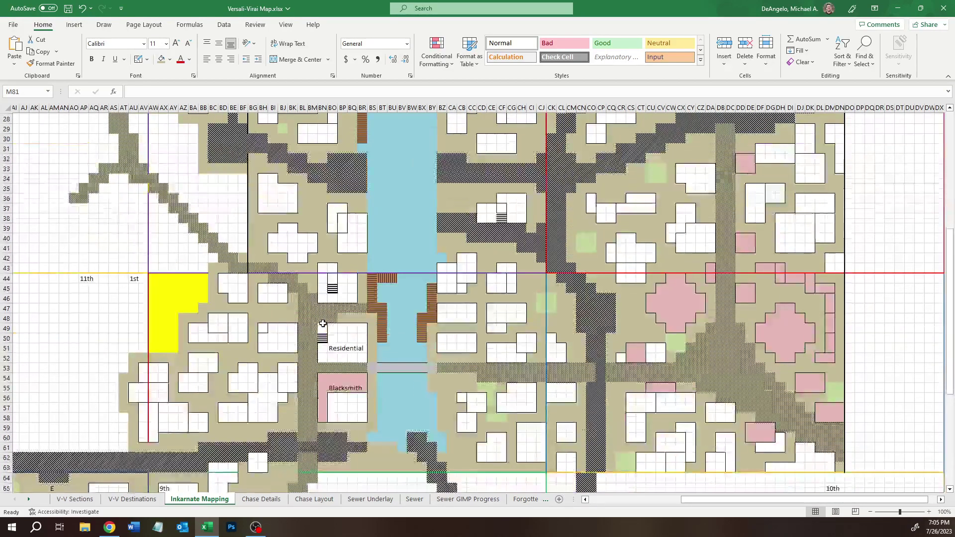
left_click_drag(697, 500, 602, 498)
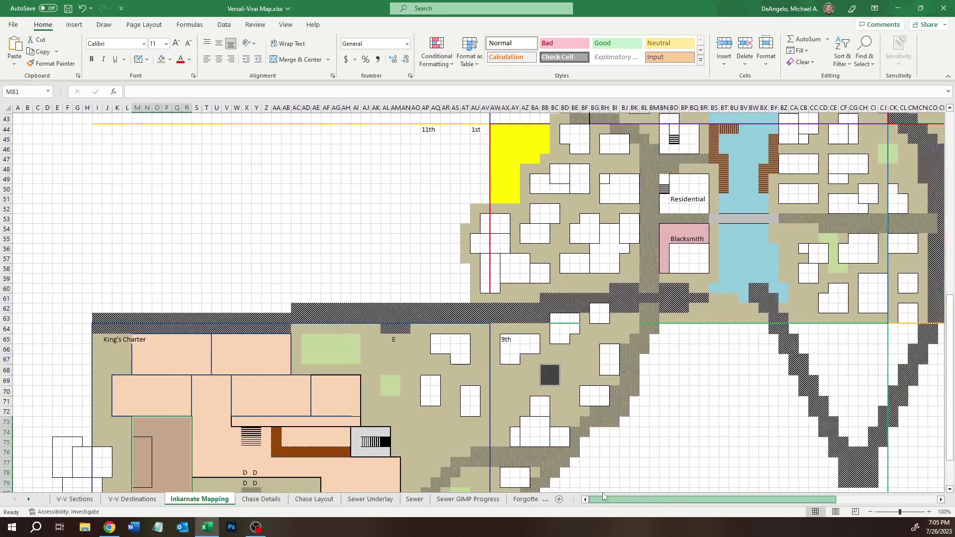
scroll(295, 318, "down", 3)
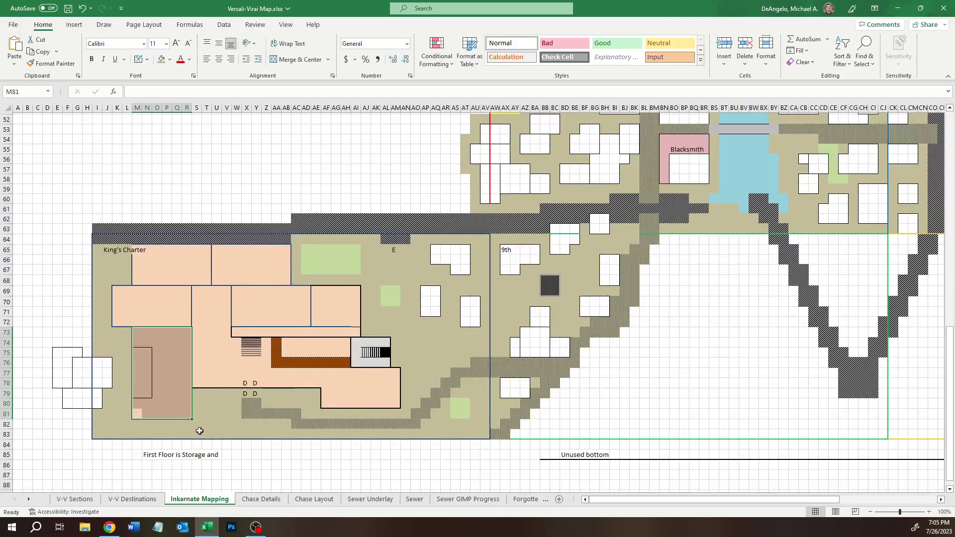
Locate corner cell M81 of the King's Charter building in Excel and mark out the matching 6 by 9 square rectangle in Inkarnate.
left_click_drag(99, 415, 139, 412)
left_click(139, 413)
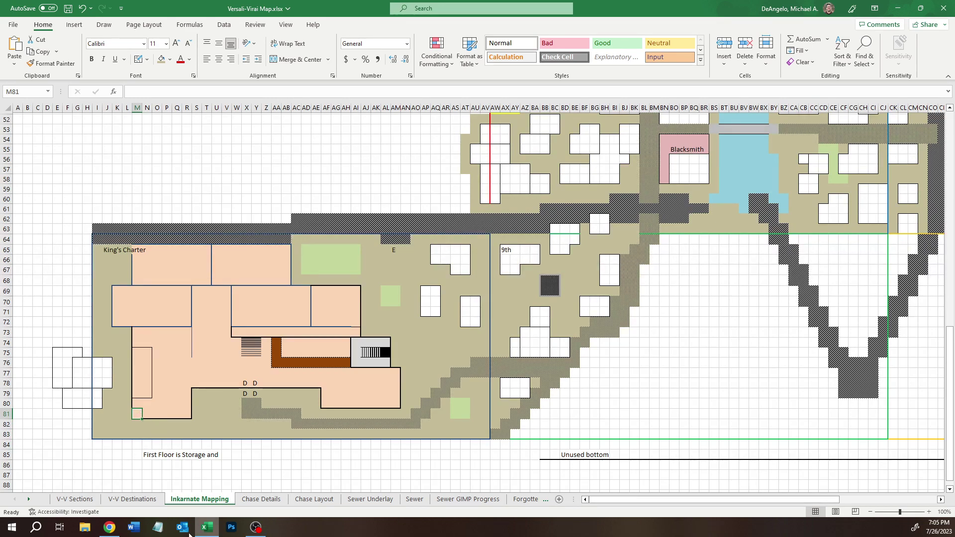
left_click(119, 531)
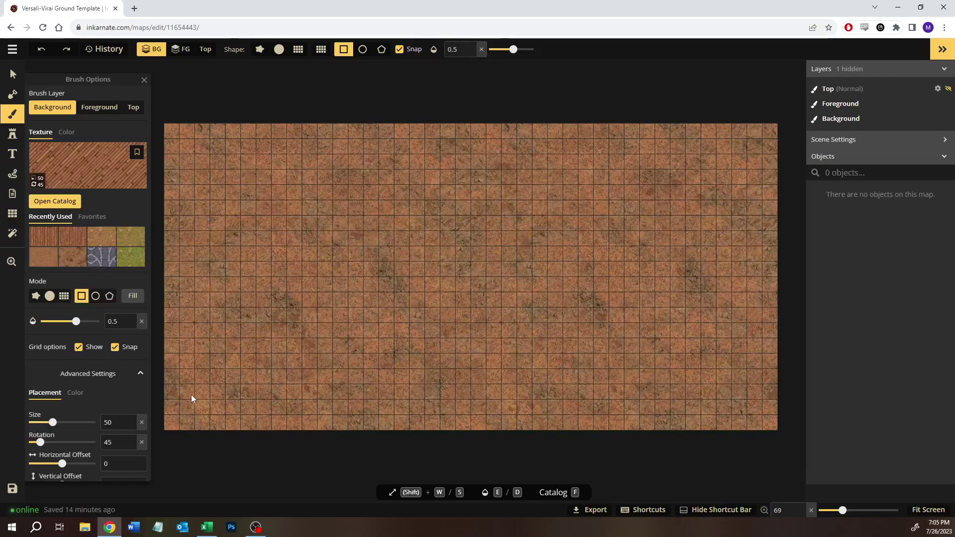
mouse_move(236, 394)
left_mouse_down()
mouse_move(303, 299)
mouse_move(318, 253)
mouse_move(330, 263)
mouse_move(297, 268)
left_mouse_up()
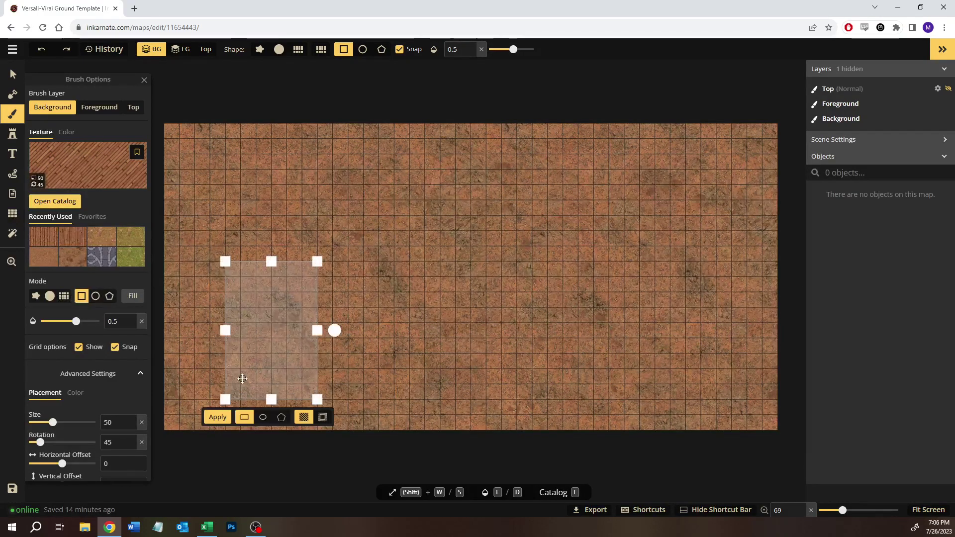
Check room M73:R81 against the Excel plan and apply the 45-degree wood plank texture to the marked rectangle in Inkarnate.
left_click(207, 528)
left_click(212, 531)
left_click(212, 531)
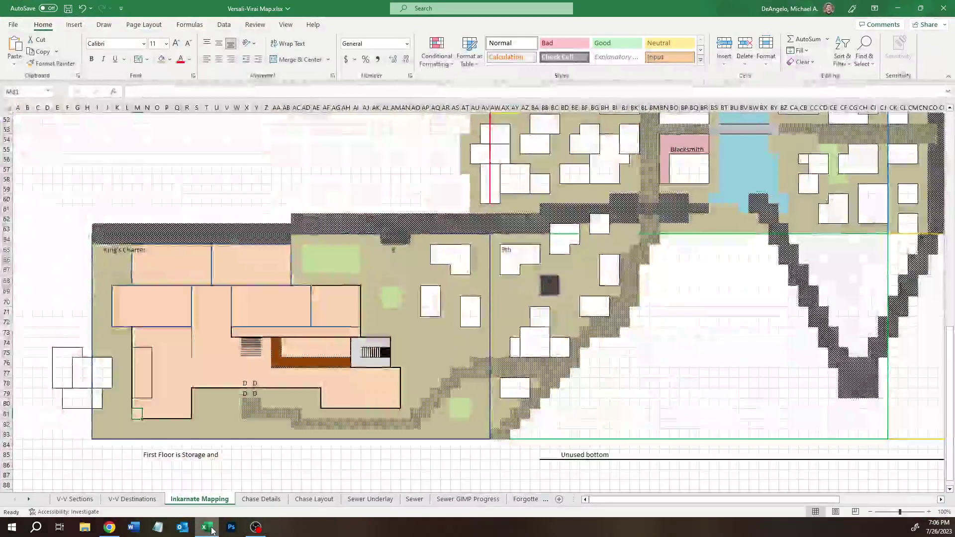
left_click_drag(138, 412, 183, 331)
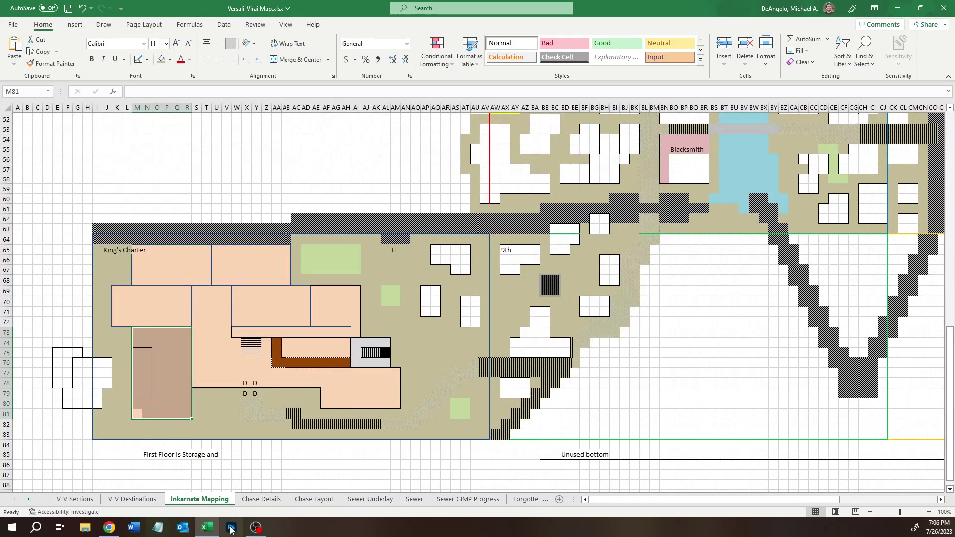
left_click(114, 529)
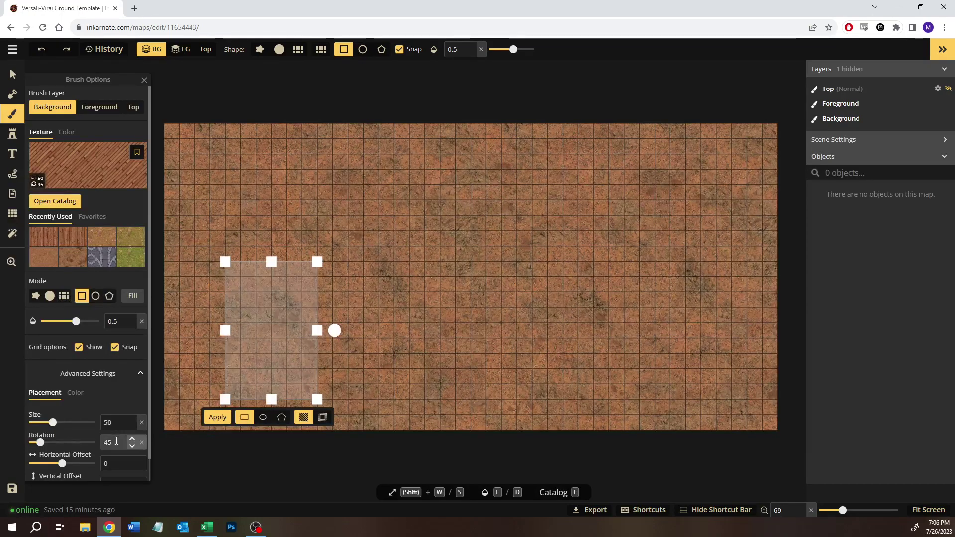
left_click(230, 416)
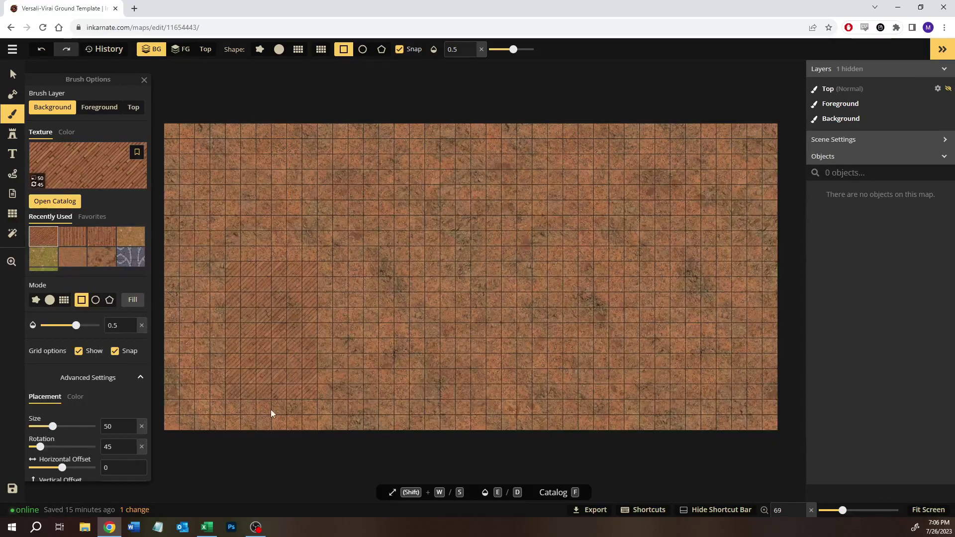
Glance at the Excel plan and lower the wood plank brush texture's brightness to 84 in Inkarnate.
left_click(207, 529)
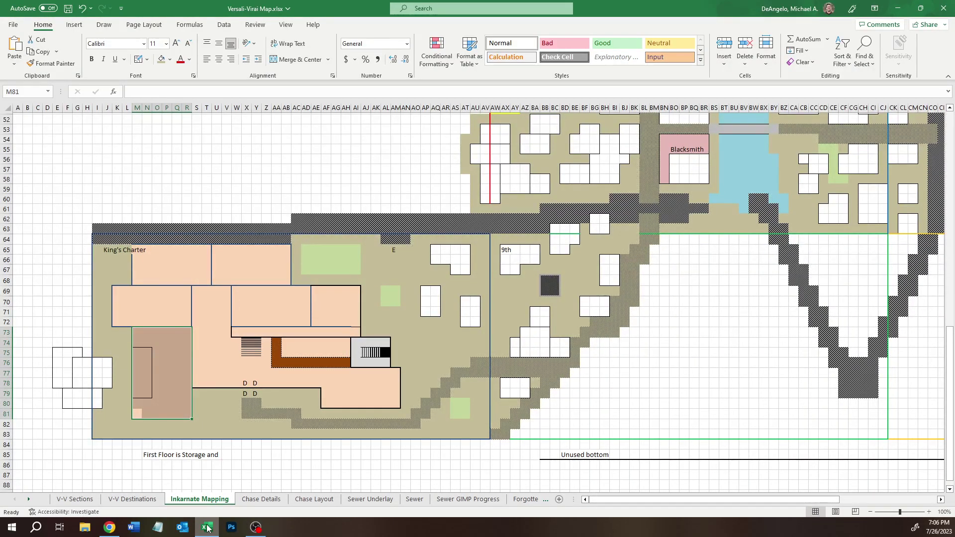
left_click(208, 528)
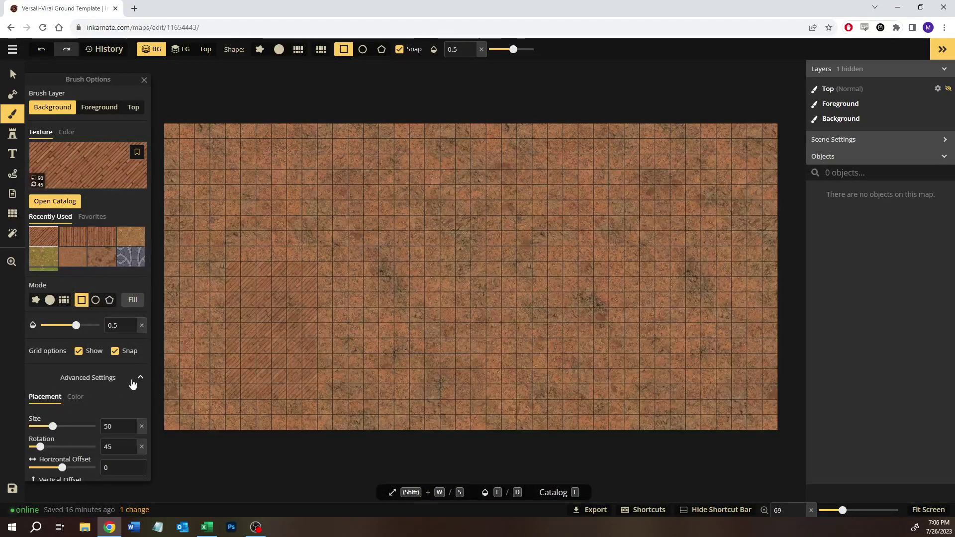
left_click(75, 397)
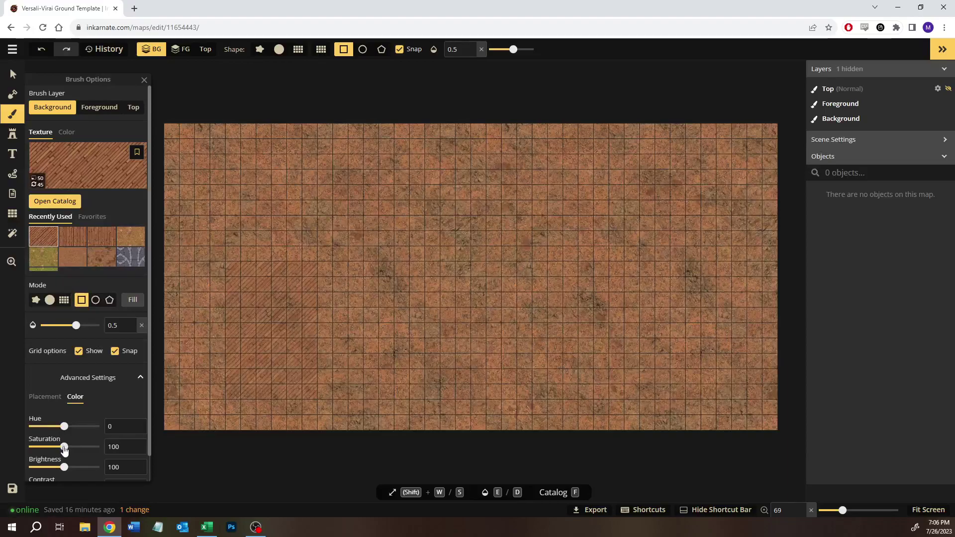
scroll(60, 433, "down", 1)
left_click_drag(64, 440, 58, 442)
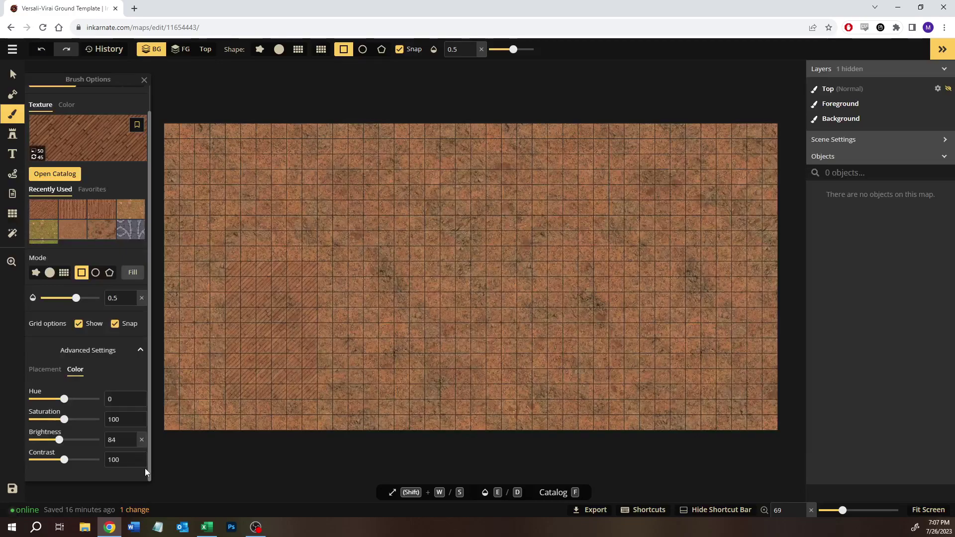
Measure the neighbouring King's Charter rooms in Excel by selecting K69:R72 and S69:V73 and checking their corner cells.
left_click(216, 529)
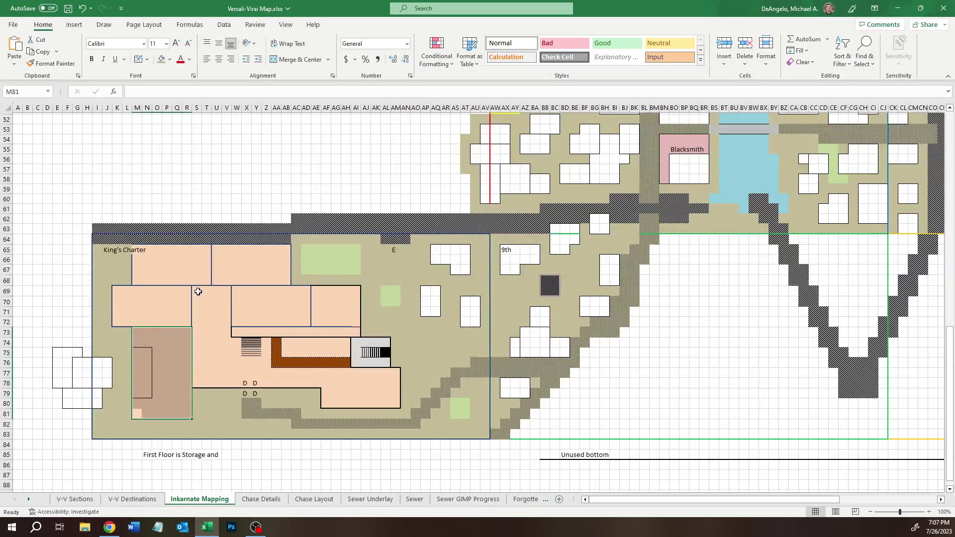
left_click(189, 333)
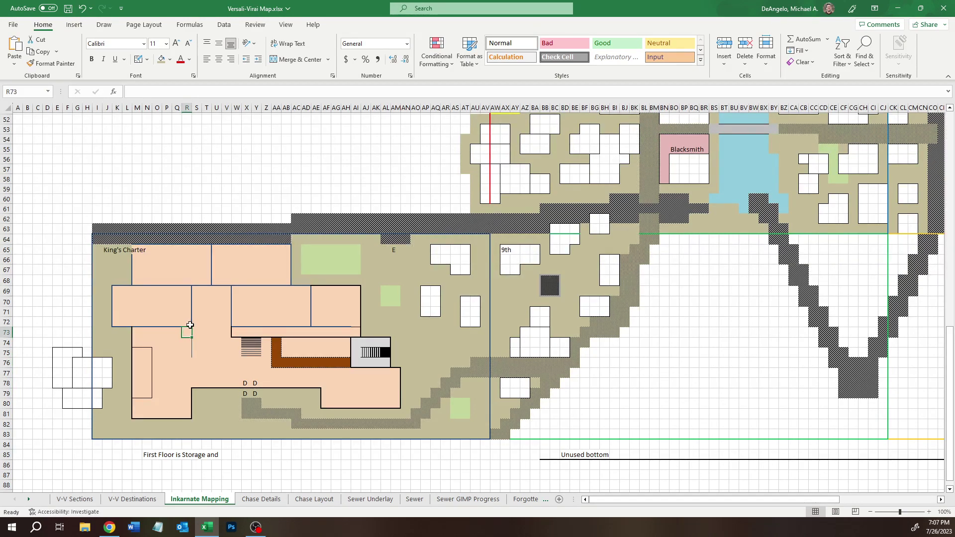
left_click_drag(185, 324, 120, 291)
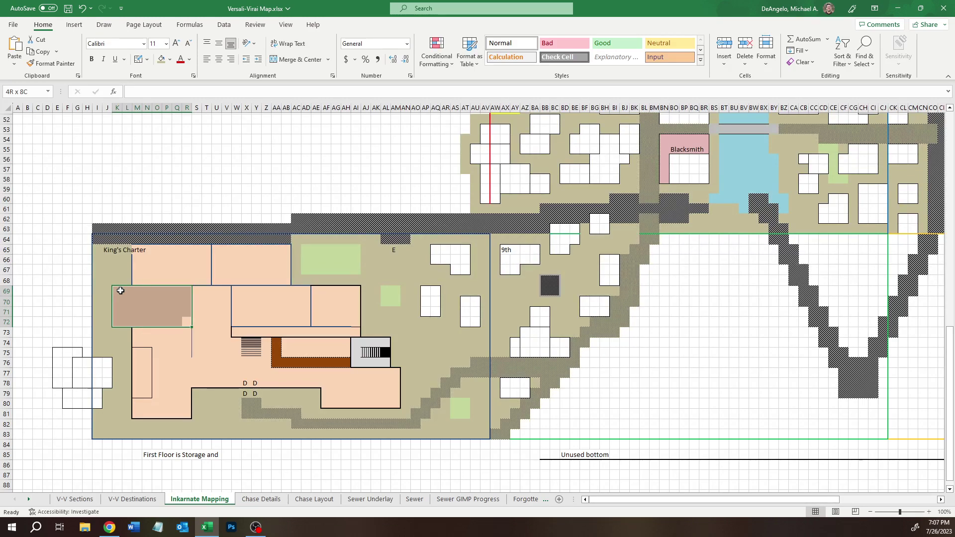
left_click(202, 294)
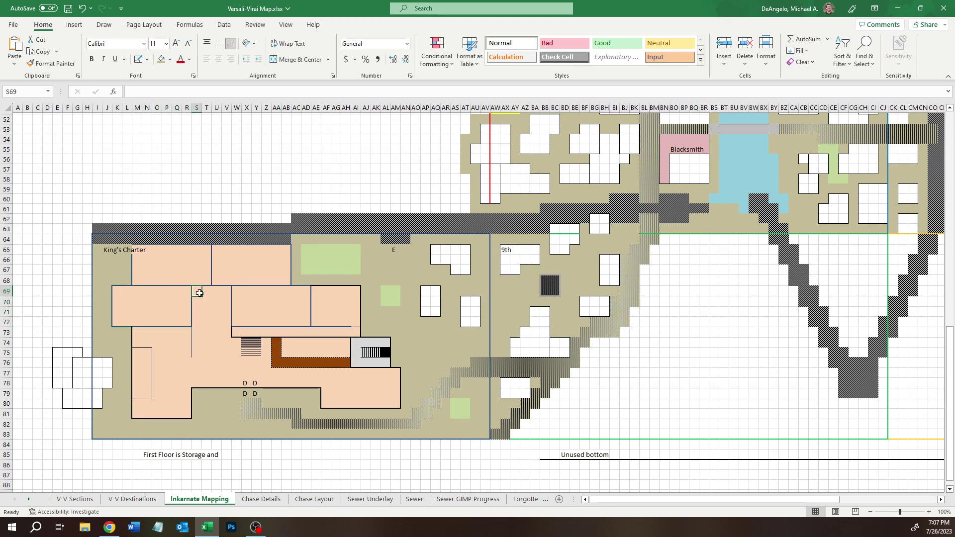
left_click_drag(184, 323, 120, 291)
left_click(183, 306)
left_click_drag(199, 287, 224, 337)
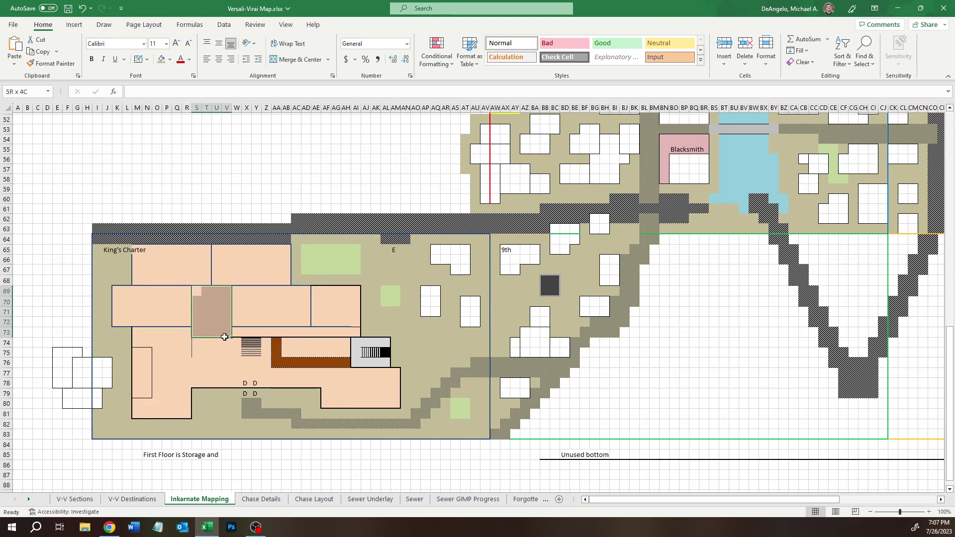
left_click(191, 333)
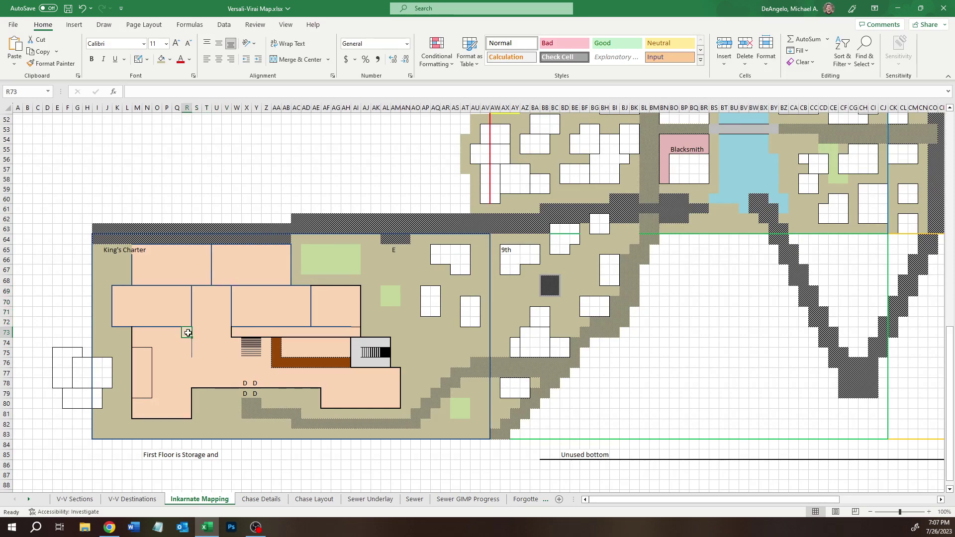
left_click(196, 323)
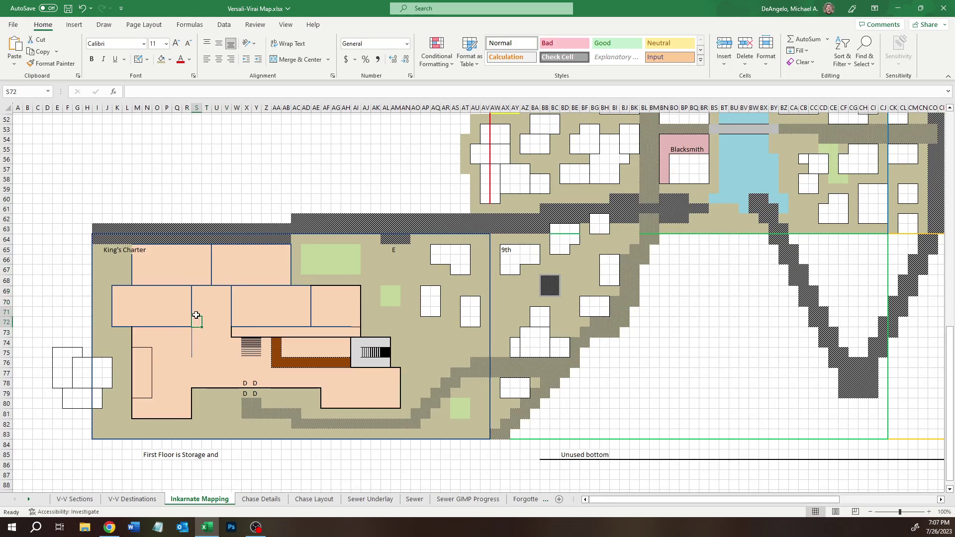
left_click_drag(197, 304, 197, 295)
left_click(197, 290)
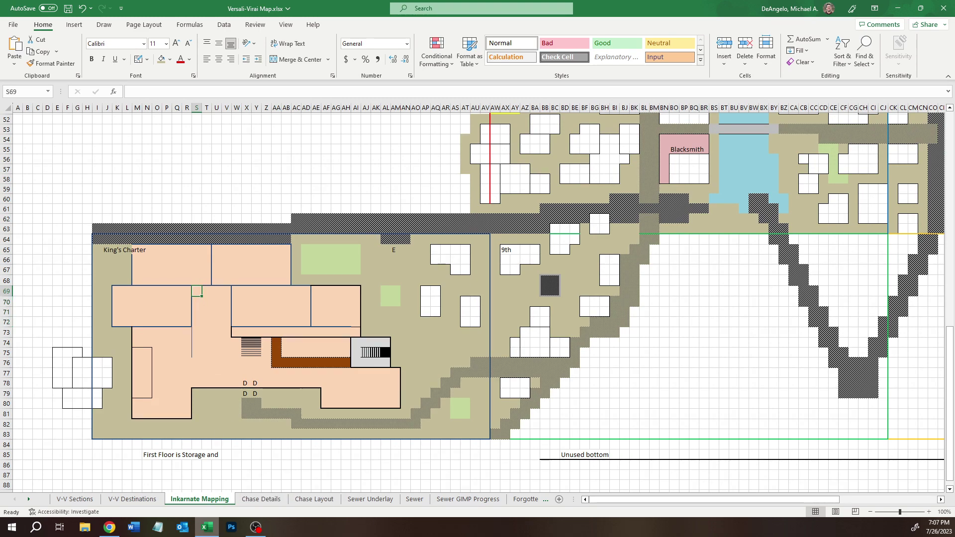
Switch to Inkarnate, pick the recently used 45-degree wood plank texture again and set its rotation to 135.
left_click(109, 528)
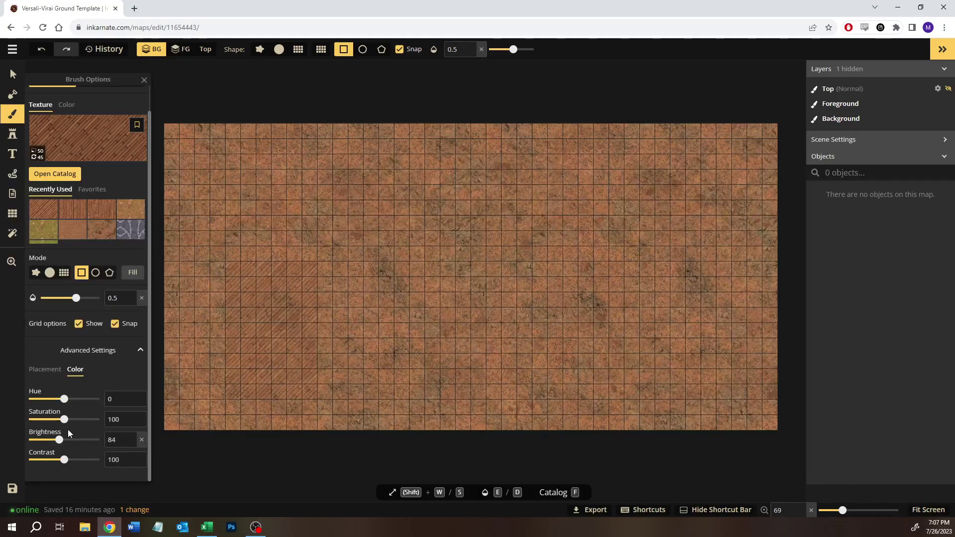
left_click(48, 216)
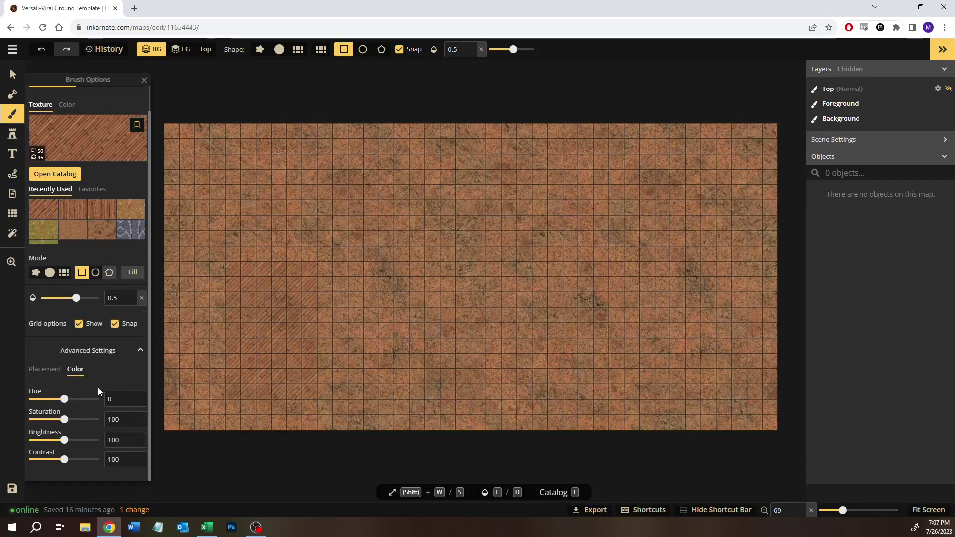
left_click(45, 372)
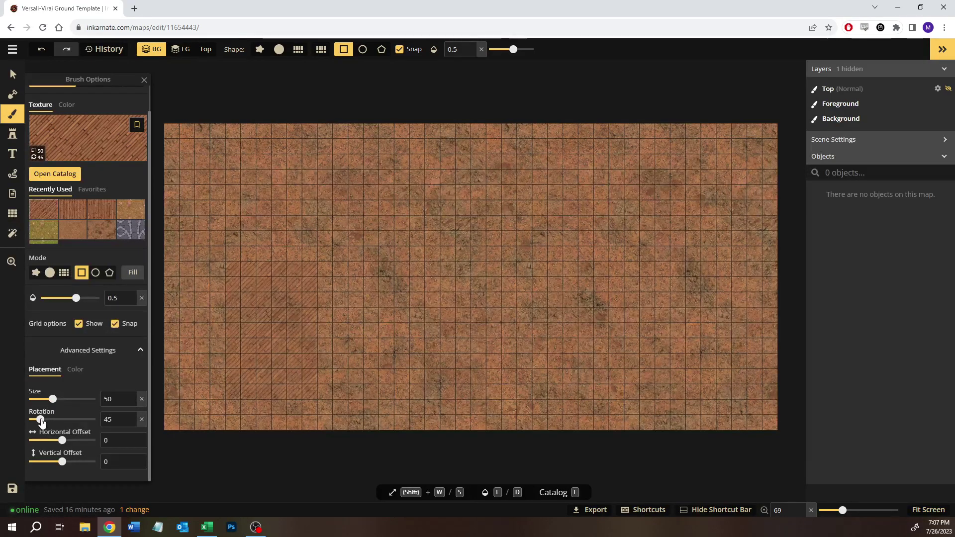
left_click_drag(42, 422, 54, 422)
left_click(132, 418)
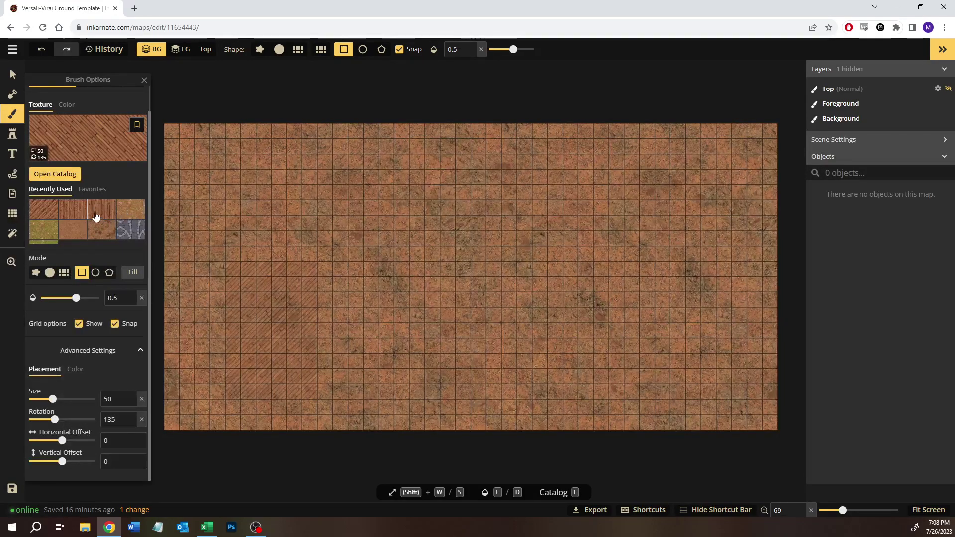
Lower the brightness of the 135-degree wood plank brush texture to 75.
left_click(75, 369)
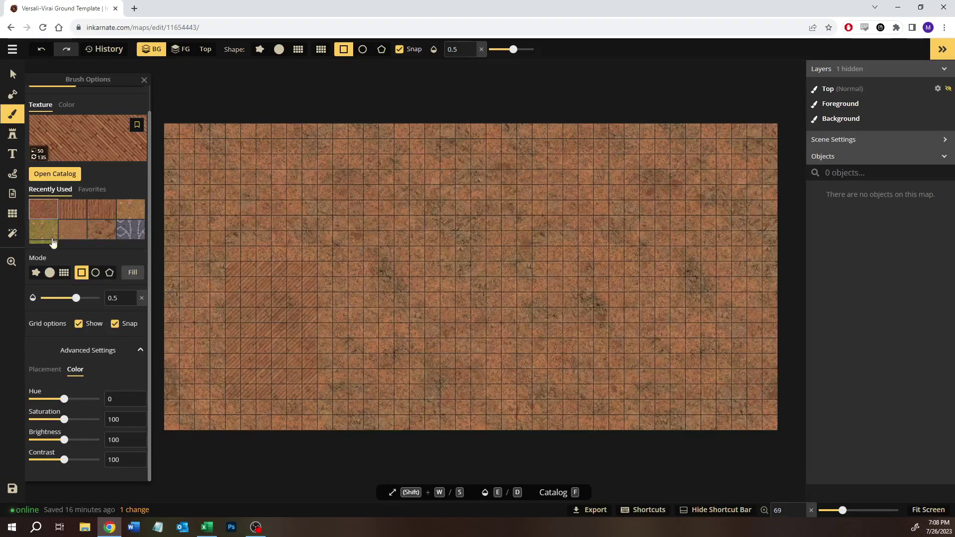
left_click_drag(64, 441, 58, 441)
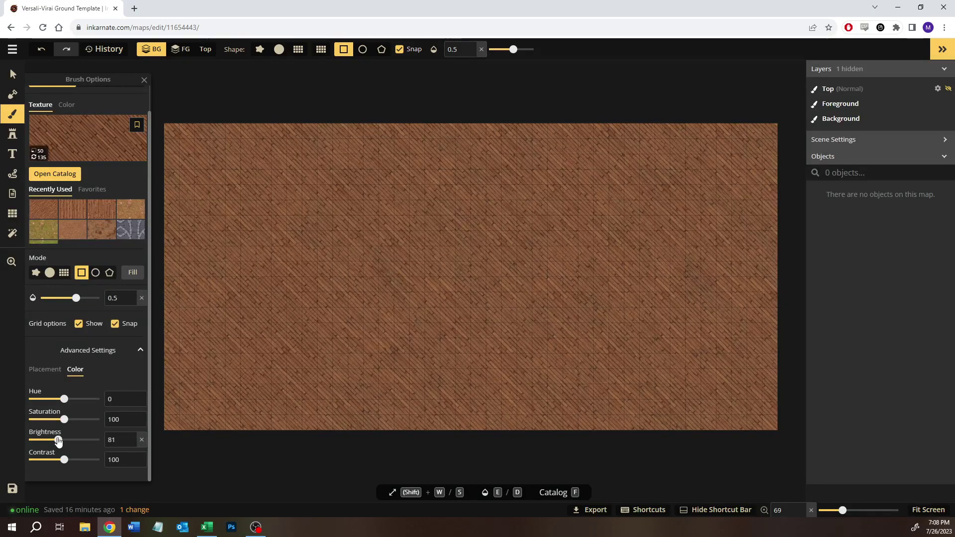
left_click(132, 443)
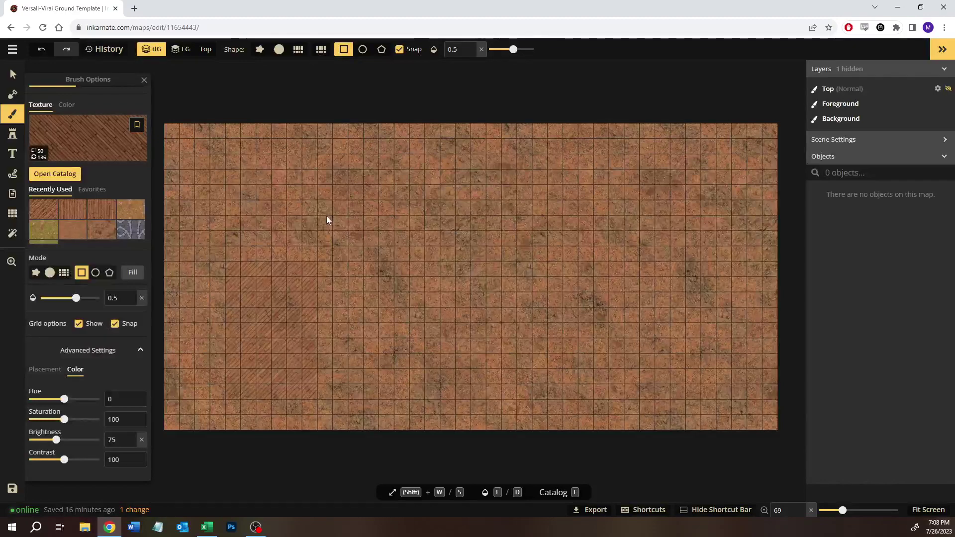
Mark a 4 x 10 brush rectangle beside the 45-degree plank room in Inkarnate, sizing it against range S69:V78 in the Excel plan.
mouse_move(326, 213)
left_mouse_down()
mouse_move(403, 306)
mouse_move(401, 327)
left_mouse_up()
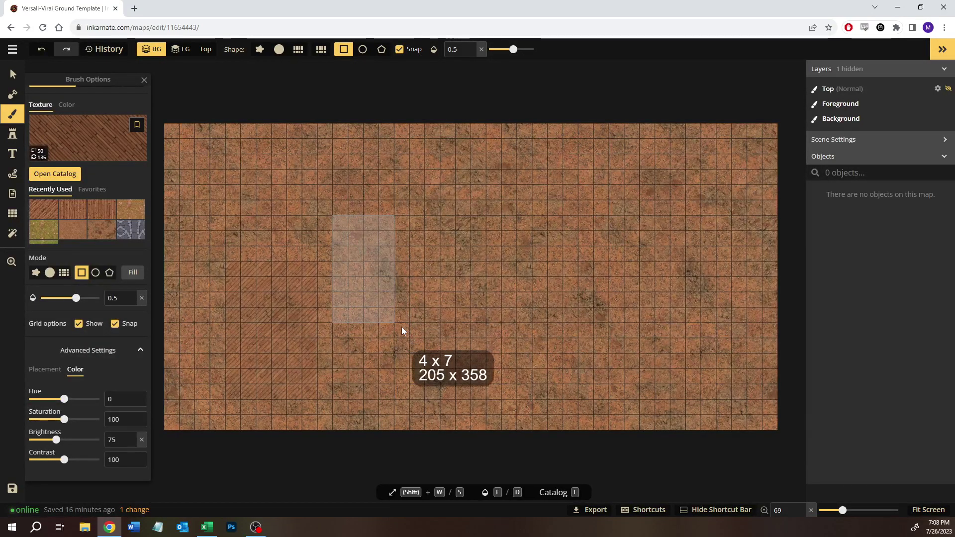
left_click(207, 529)
left_click_drag(197, 293, 224, 388)
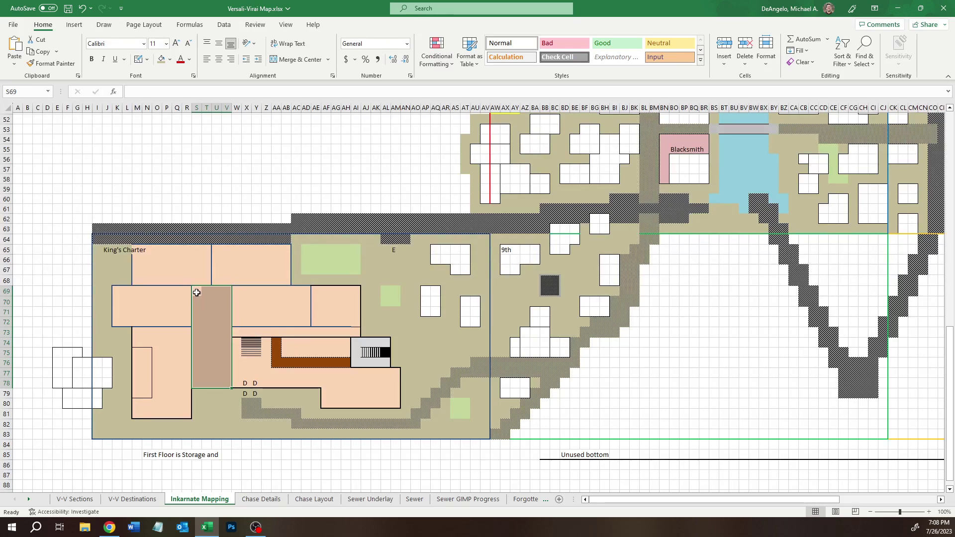
left_click_drag(196, 293, 228, 388)
left_click(110, 527)
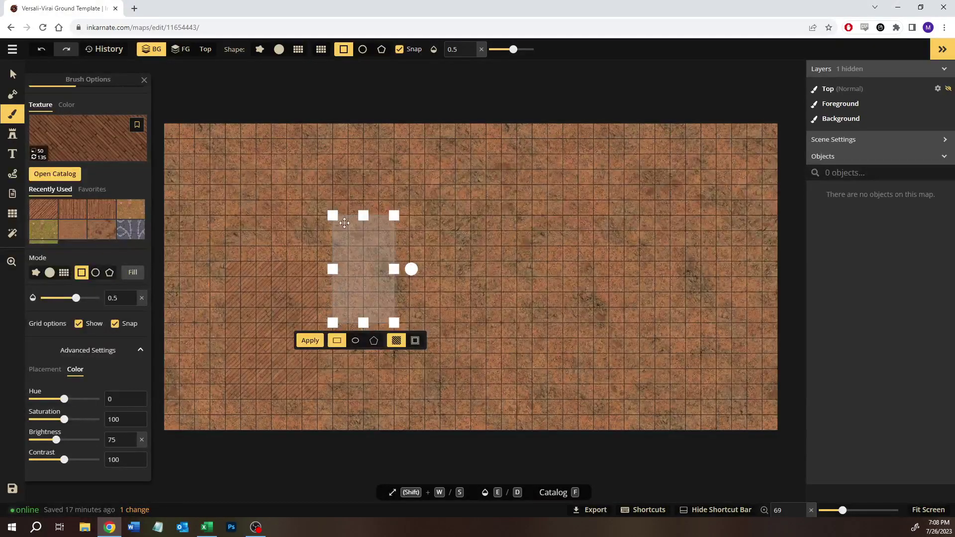
mouse_move(392, 324)
left_mouse_down()
mouse_move(407, 359)
mouse_move(422, 362)
mouse_move(392, 364)
left_mouse_up()
left_click_drag(329, 287, 314, 287)
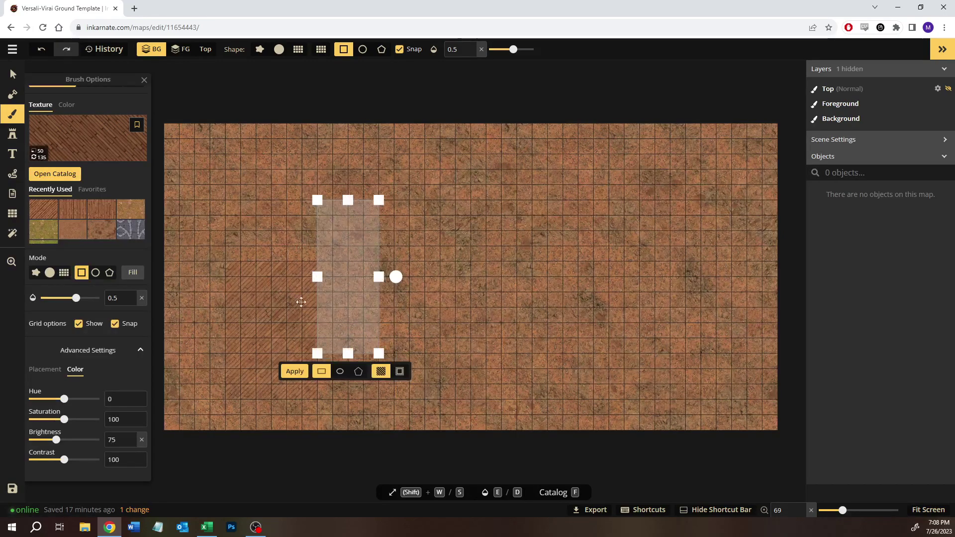
Check corner cells R72 and S69 in the Excel plan and apply the 135-degree plank texture to the marked rectangle in Inkarnate.
left_click(207, 531)
left_click(191, 319)
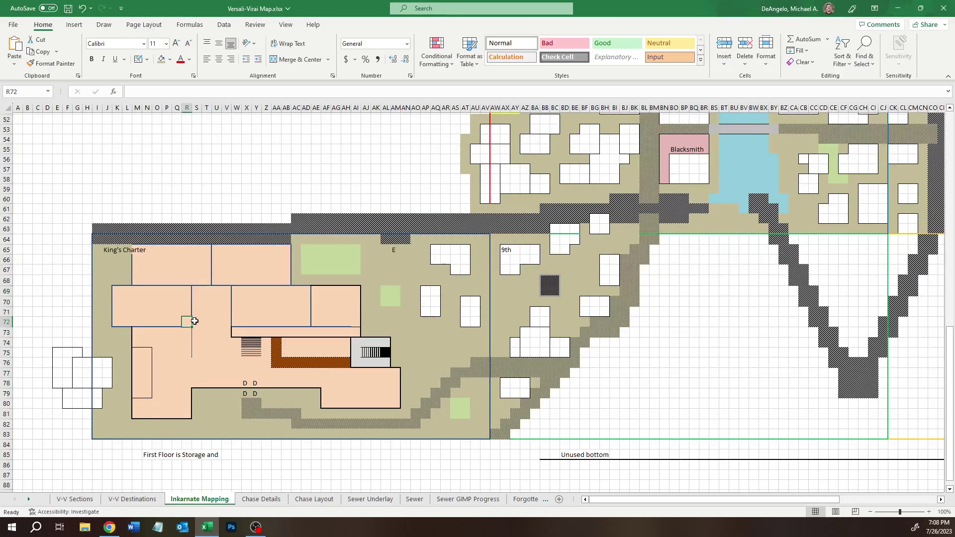
left_click(198, 292)
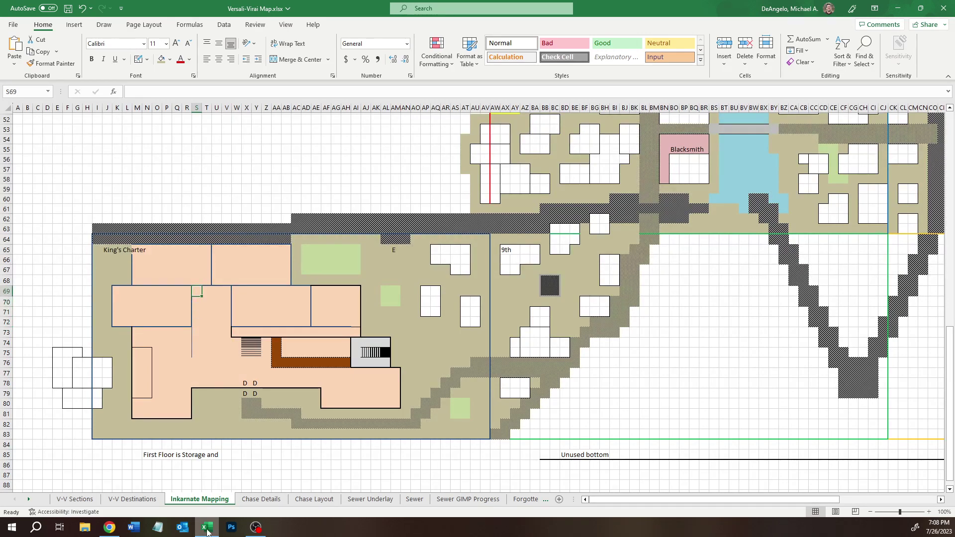
left_click(110, 528)
left_click(295, 372)
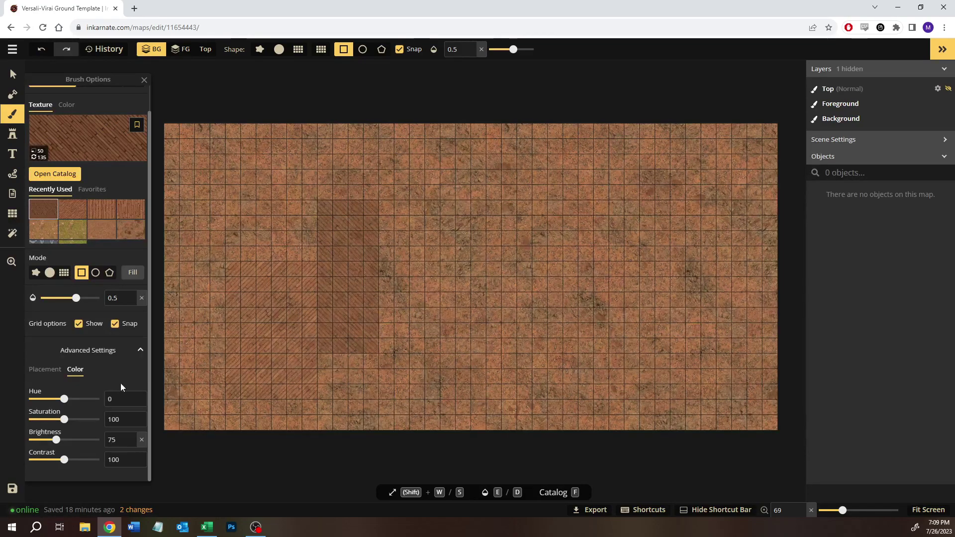
Switch to Excel and measure the King's Charter bar area by selecting W74:AH78 from the corridor's corner.
left_click(207, 527)
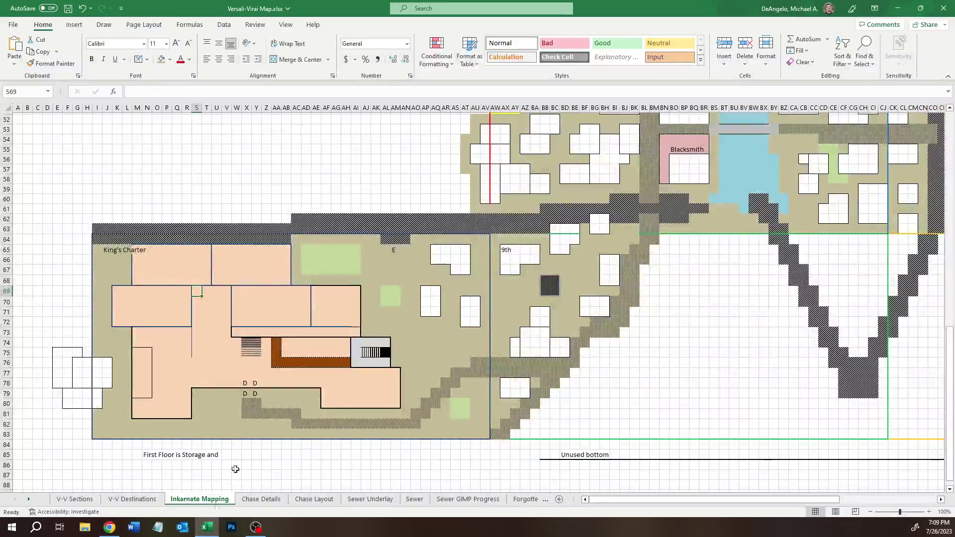
left_click(227, 383)
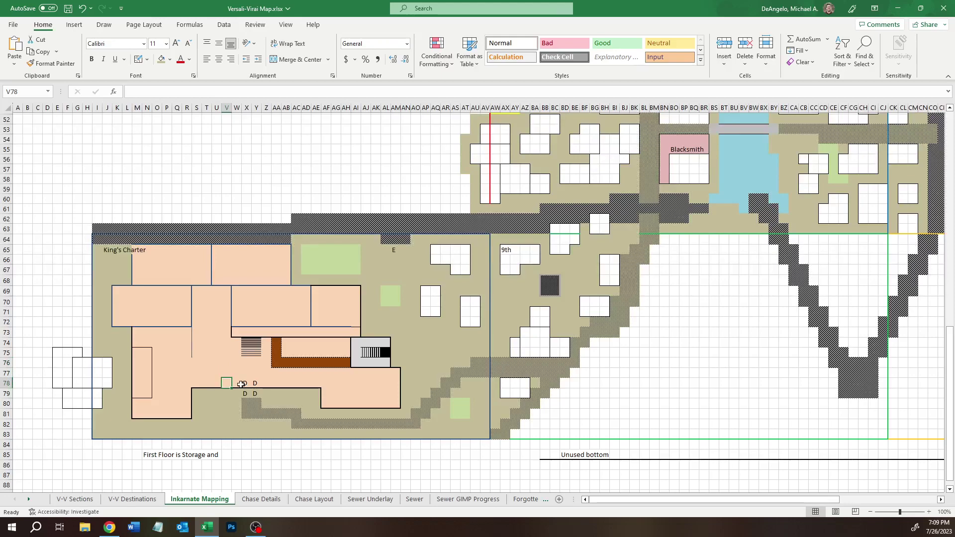
left_click_drag(236, 383, 346, 345)
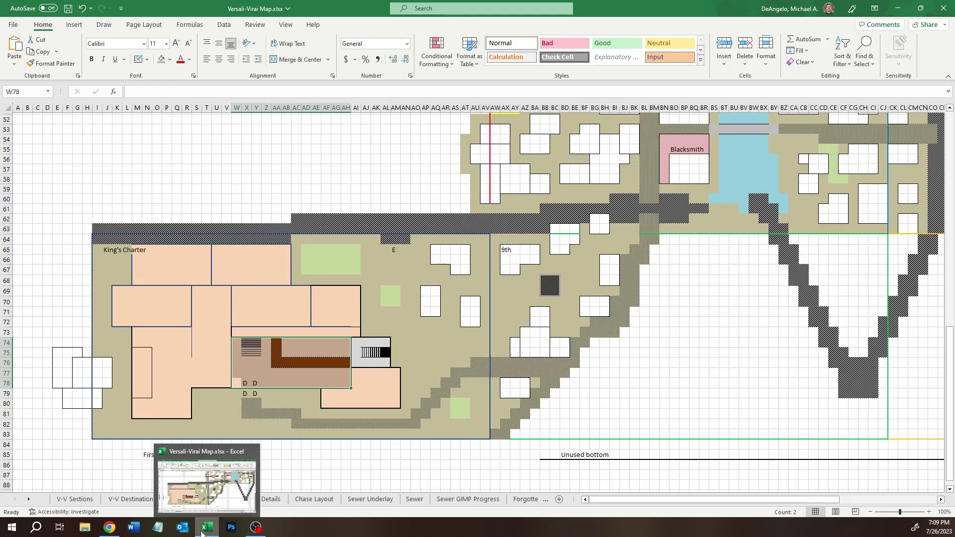
In Inkarnate, mark a 12 x 5 rectangle beside the corridor, aligned with its lower edge, and apply the 135-degree plank texture.
left_click(109, 527)
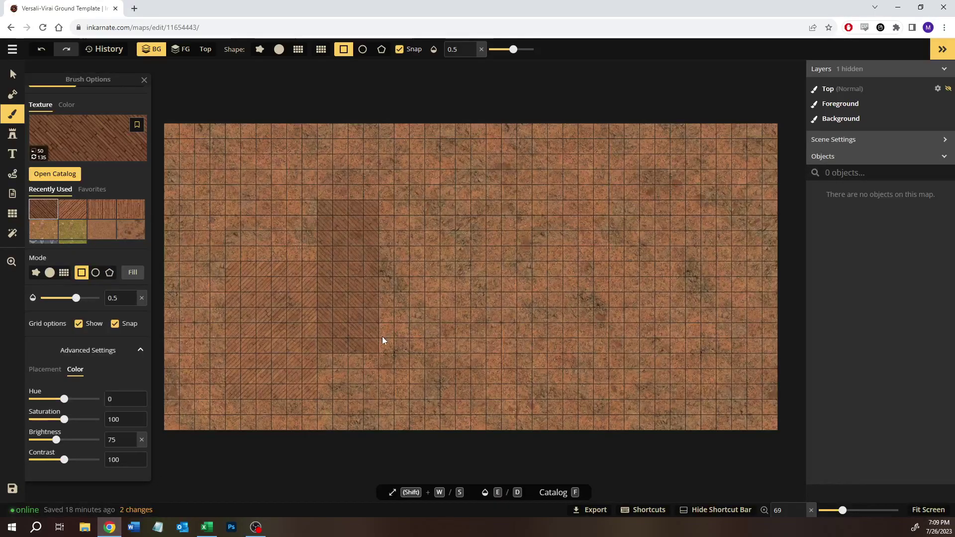
mouse_move(384, 343)
left_mouse_down()
mouse_move(399, 290)
mouse_move(555, 258)
left_mouse_up()
left_click_drag(480, 308, 480, 317)
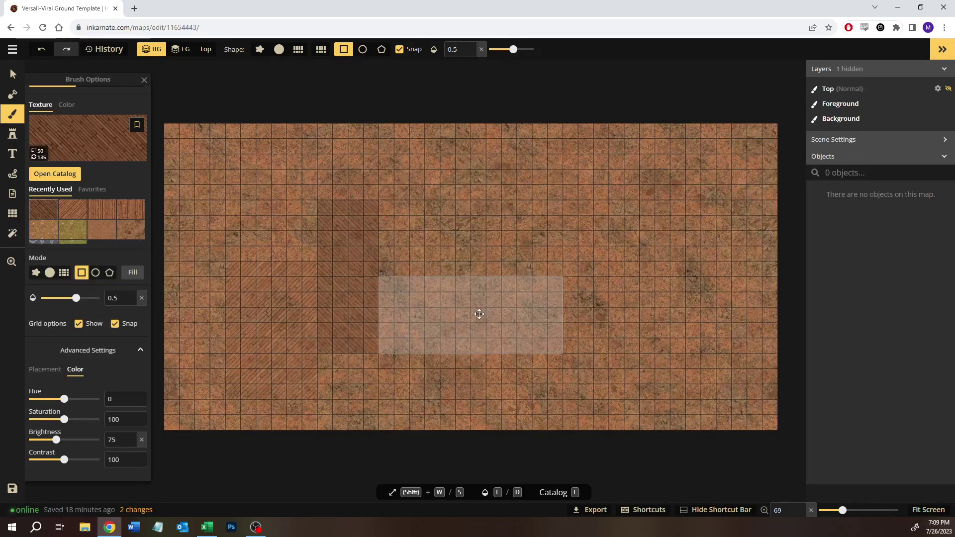
left_click(417, 371)
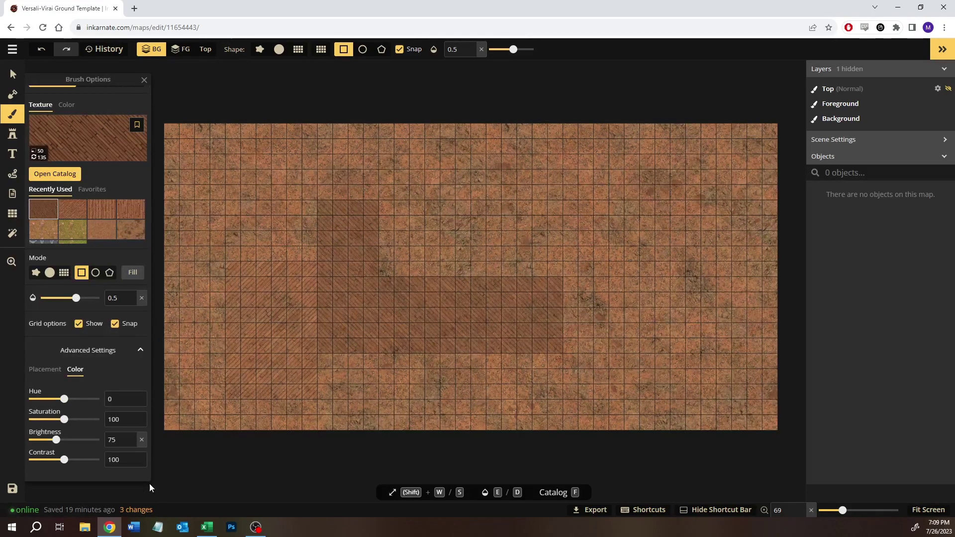
Switch to Excel and measure the room below the grey staircase by selecting AF77:AM80.
left_click(206, 527)
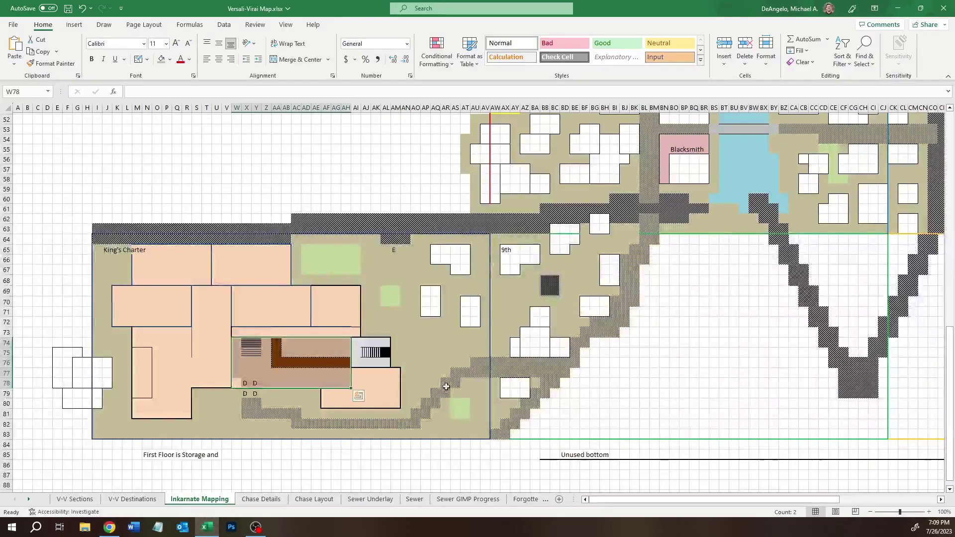
left_click(344, 370)
left_click(327, 373)
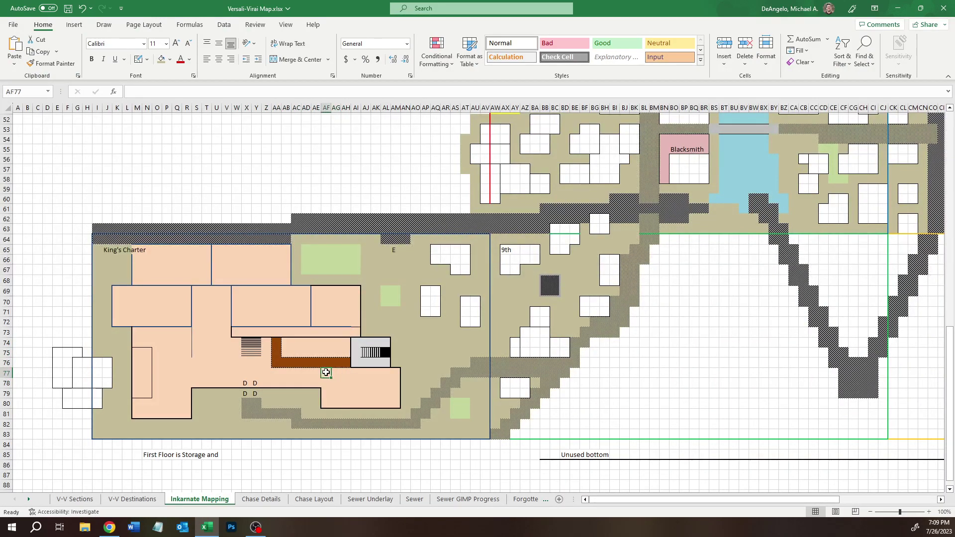
left_click_drag(327, 373, 394, 399)
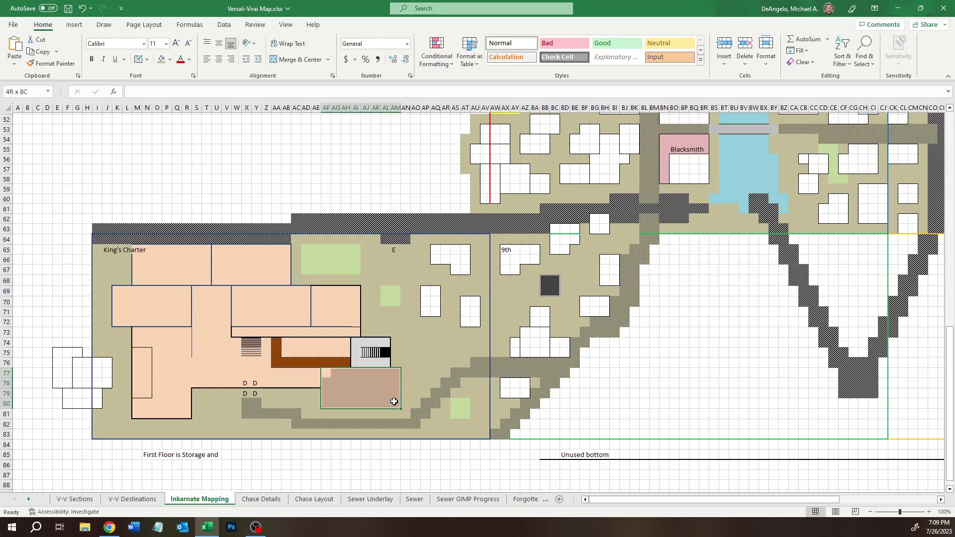
Recheck the Excel selection and apply the 135-degree plank texture in Inkarnate to an 8 x 4 rectangle overlapping the bar area's lower-right corner.
left_click(109, 527)
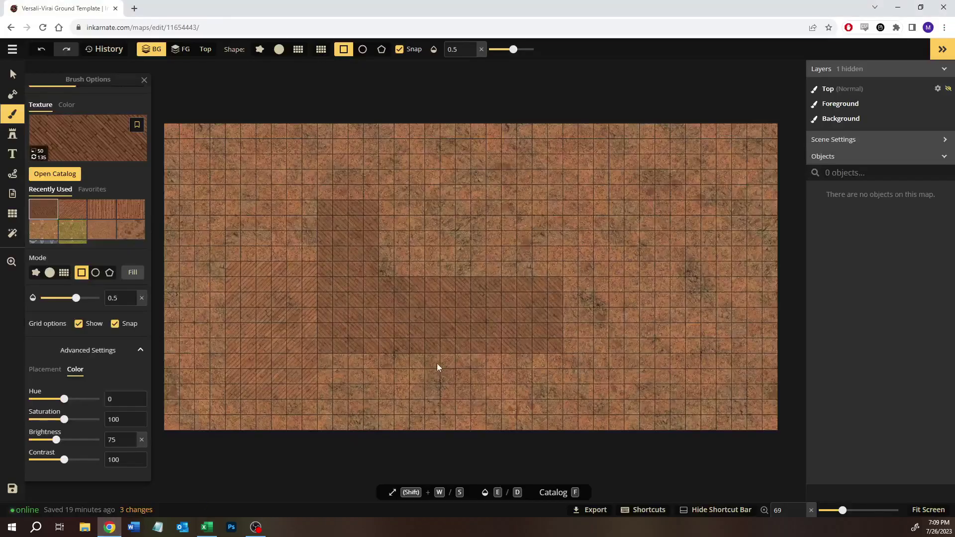
left_click(208, 529)
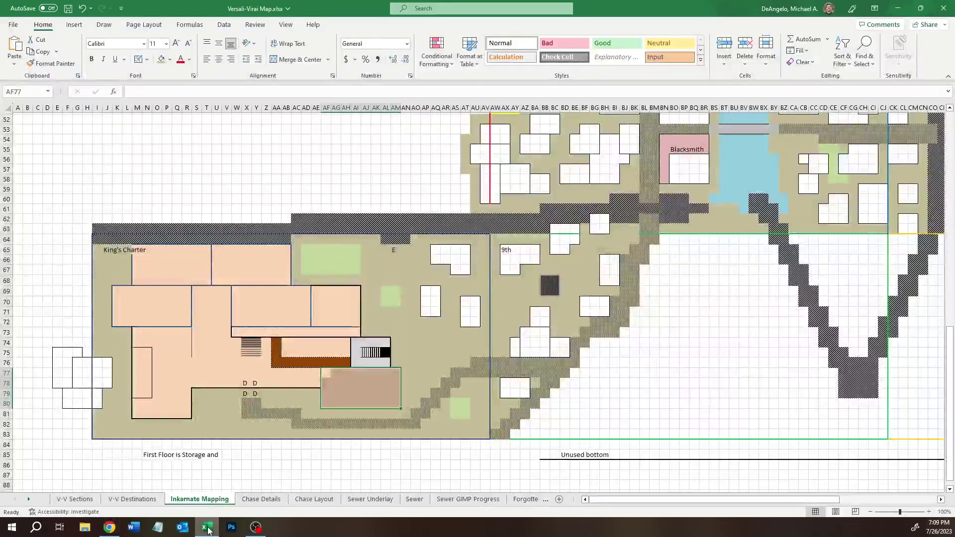
left_click(208, 529)
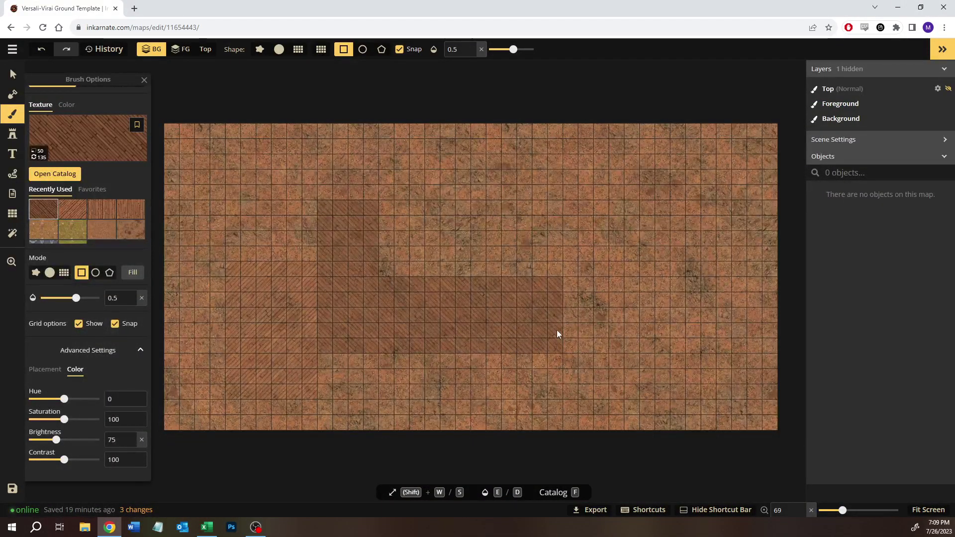
mouse_move(532, 330)
left_mouse_down()
mouse_move(634, 372)
mouse_move(635, 384)
left_mouse_up()
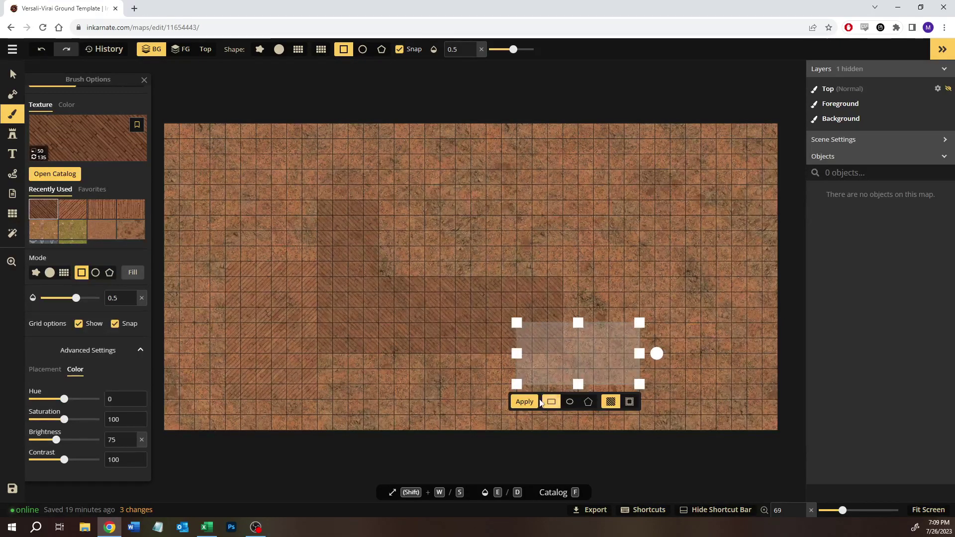
left_click(539, 403)
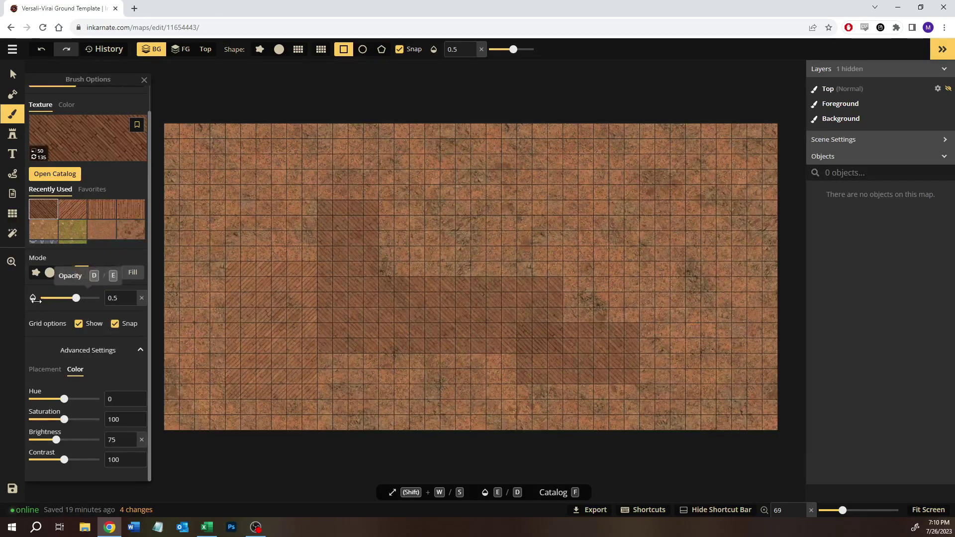
Raise the brush opacity to 1 and repaint the corridor, bar area and lower-right room rectangles with the 135-degree plank texture.
left_click_drag(77, 298, 98, 298)
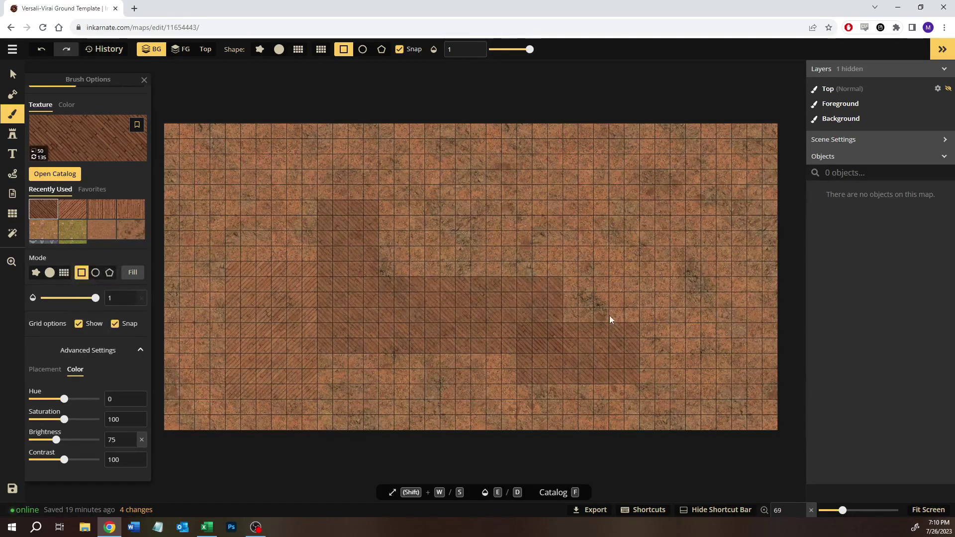
mouse_move(324, 206)
left_mouse_down()
mouse_move(370, 318)
mouse_move(369, 348)
left_mouse_up()
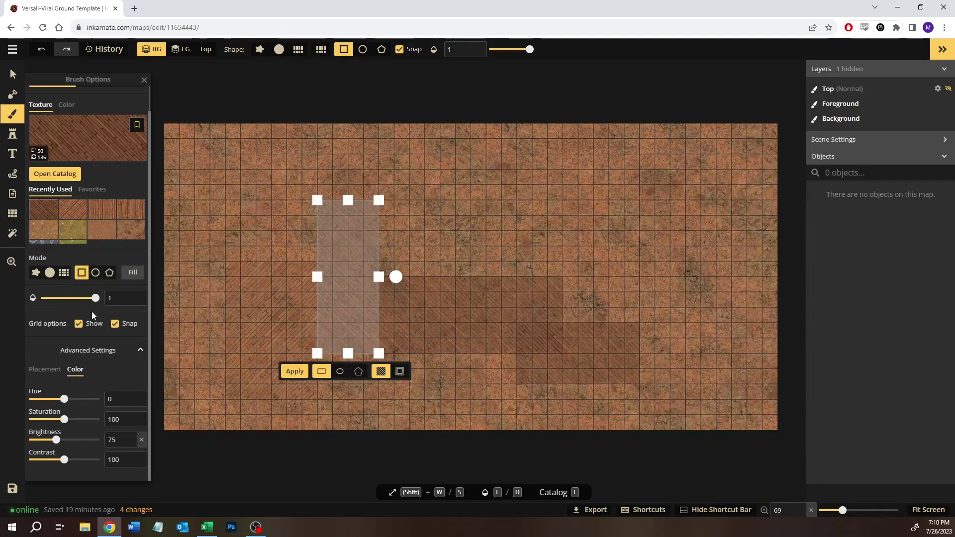
left_click(304, 373)
mouse_move(390, 283)
left_mouse_down()
mouse_move(581, 340)
mouse_move(559, 343)
mouse_move(560, 353)
left_mouse_up()
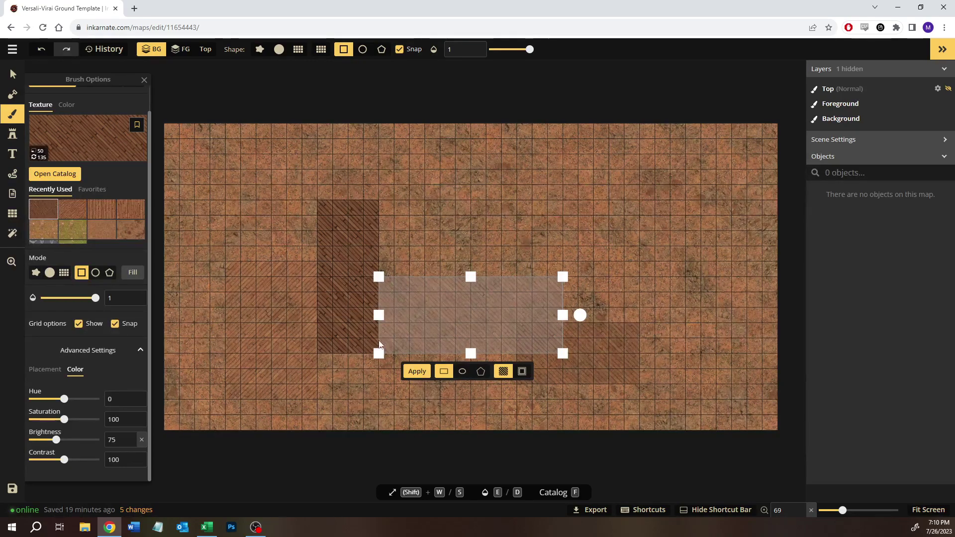
mouse_move(524, 327)
left_mouse_down()
mouse_move(642, 376)
mouse_move(638, 384)
left_mouse_up()
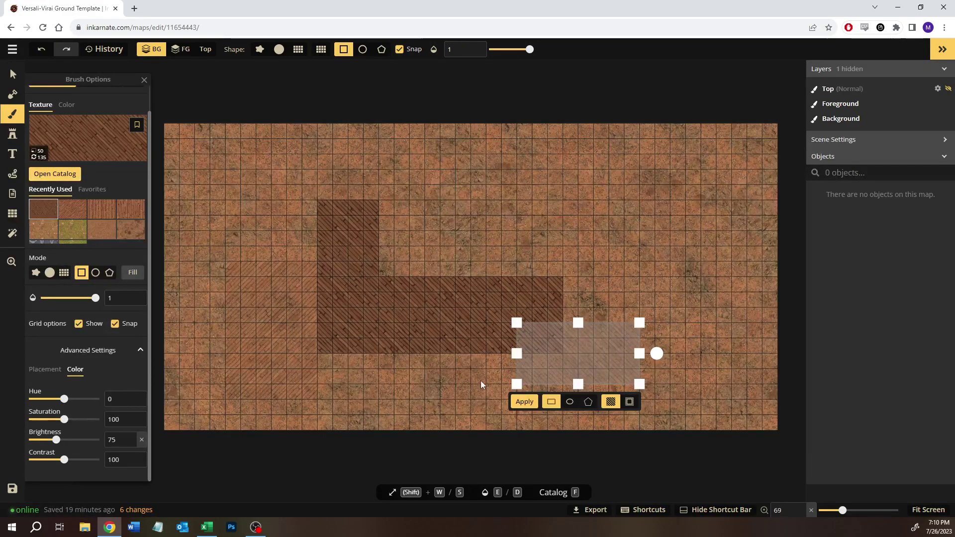
left_click(524, 401)
Pick the recently used 45-degree plank texture and repaint the 6 x 9 room beside the corridor at full opacity.
left_click(73, 209)
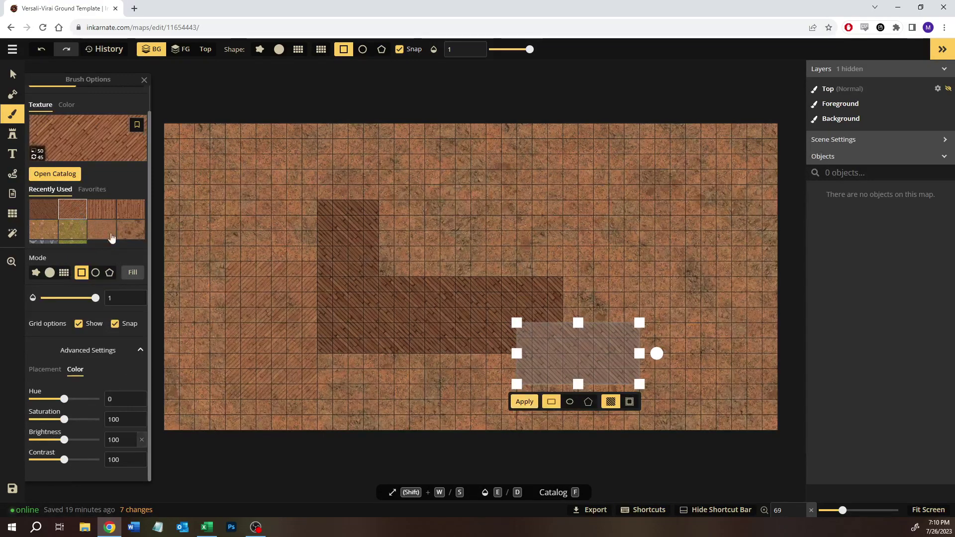
left_click_drag(227, 267, 310, 397)
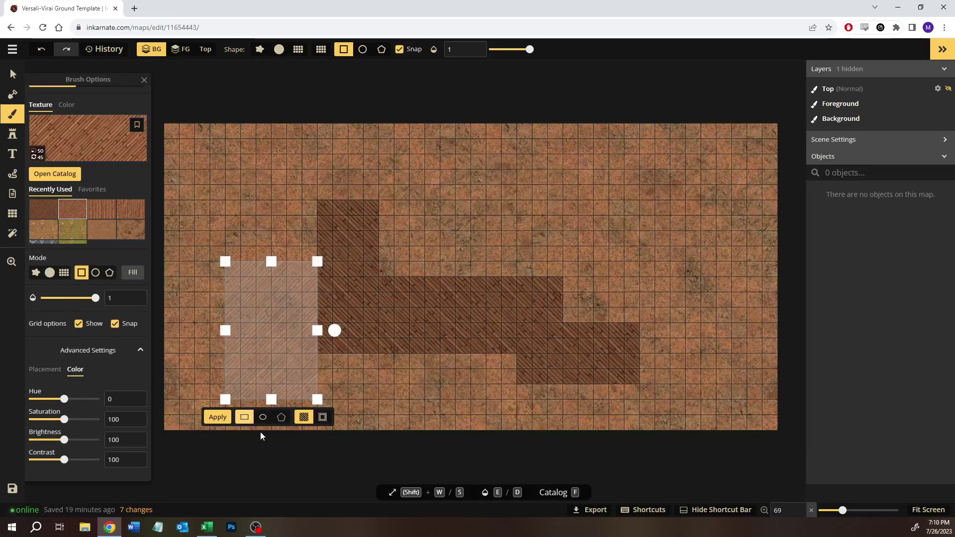
left_click(401, 374)
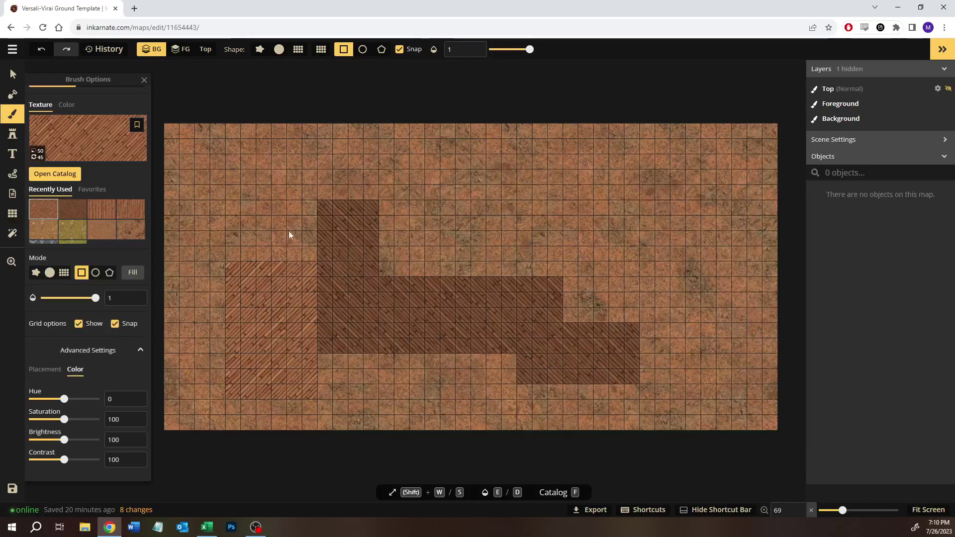
Switch to Excel and measure the King's Charter rooms on both sides of the corridor by selecting K69:R72 and W69:AD72.
left_click(202, 522)
left_click_drag(116, 291, 187, 319)
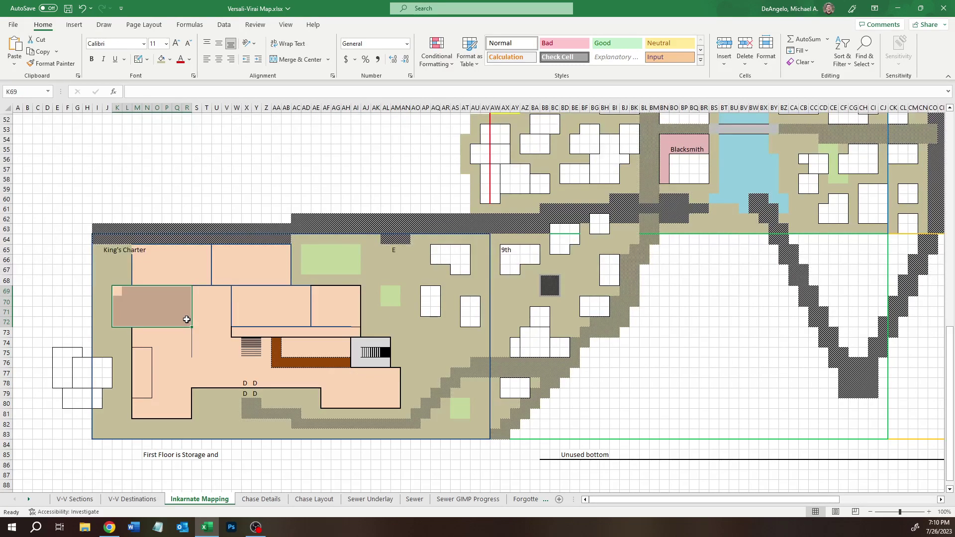
left_click_drag(144, 254, 306, 320)
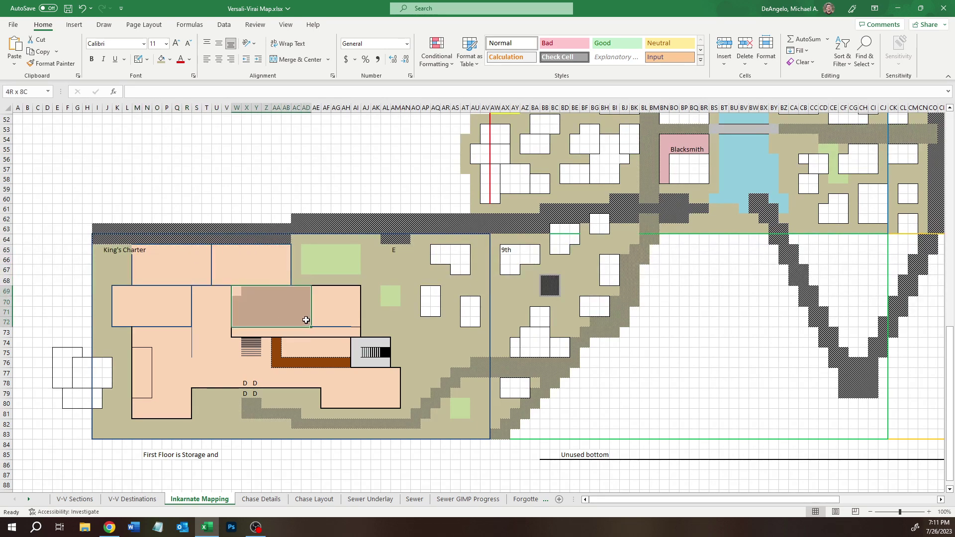
left_click_drag(118, 290, 183, 319)
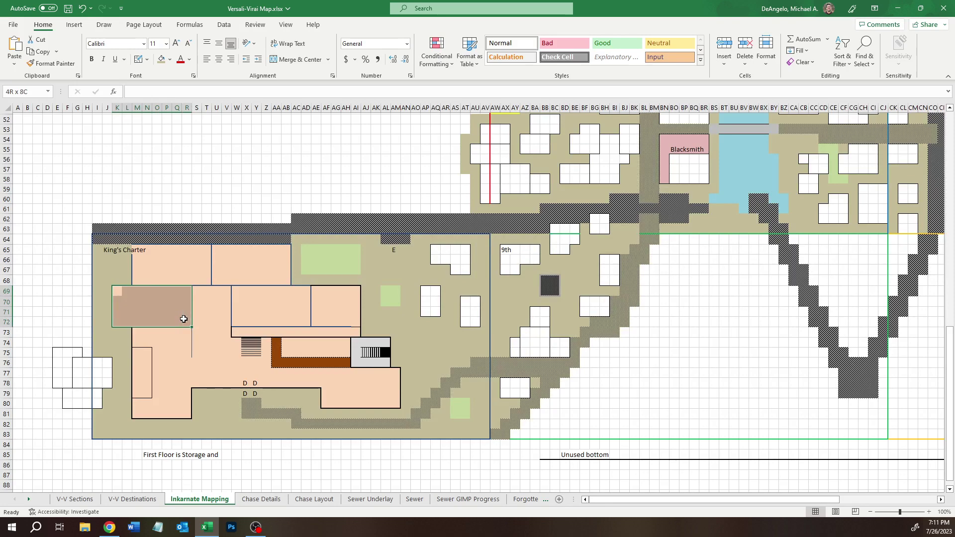
left_click(197, 365)
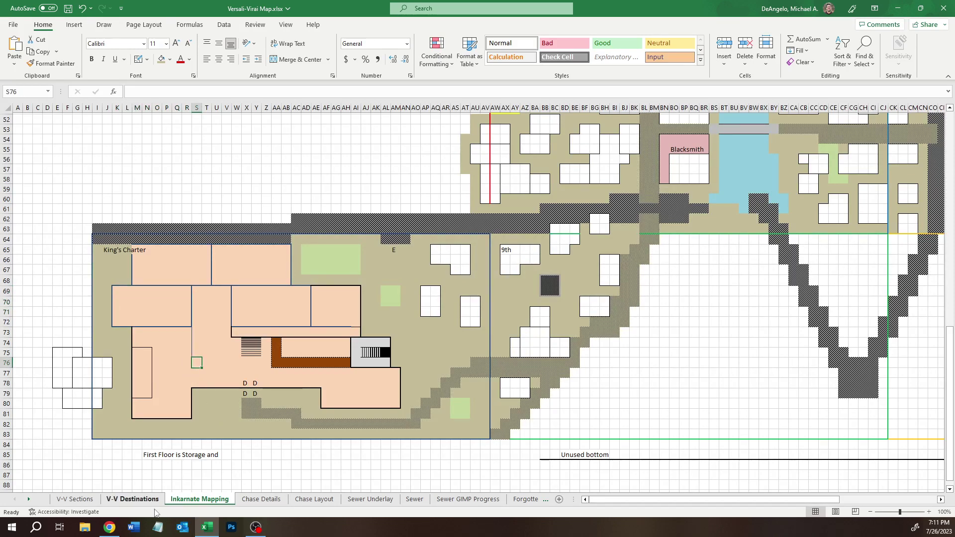
Switch to Inkarnate, choose the Small Wooden Floor texture from the Tavern set, and outline an 8 x 4 room directly west of the corridor.
left_click(109, 527)
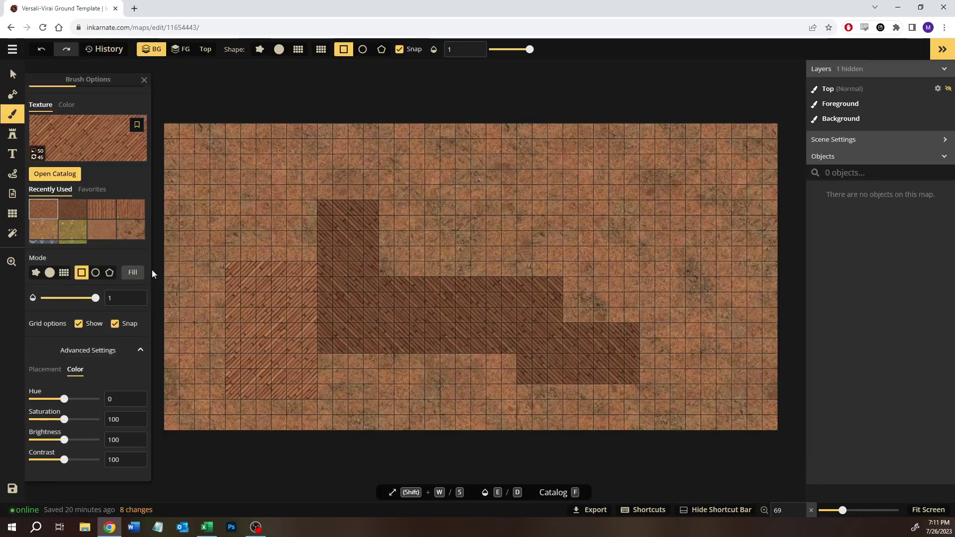
left_click(73, 175)
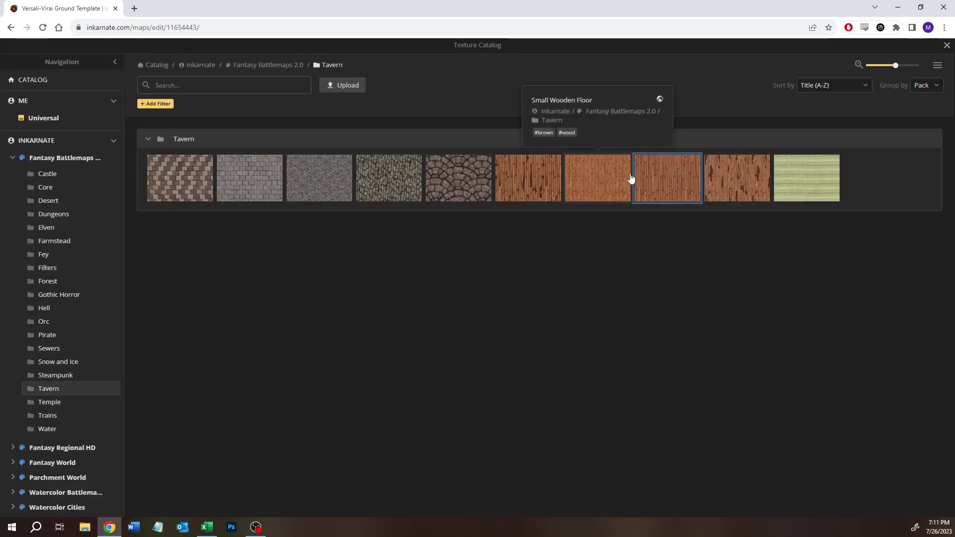
left_click(606, 180)
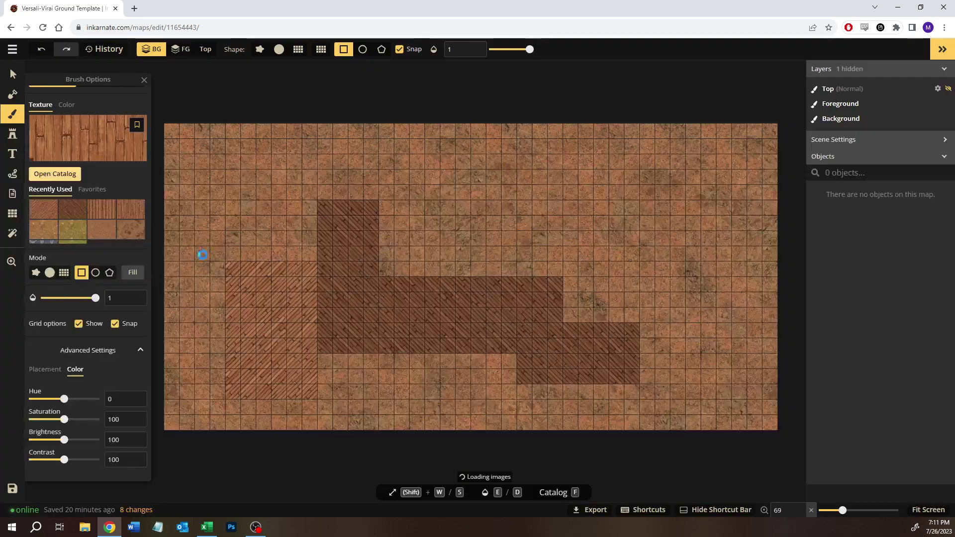
left_click_drag(304, 249, 182, 183)
left_click_drag(225, 210, 240, 225)
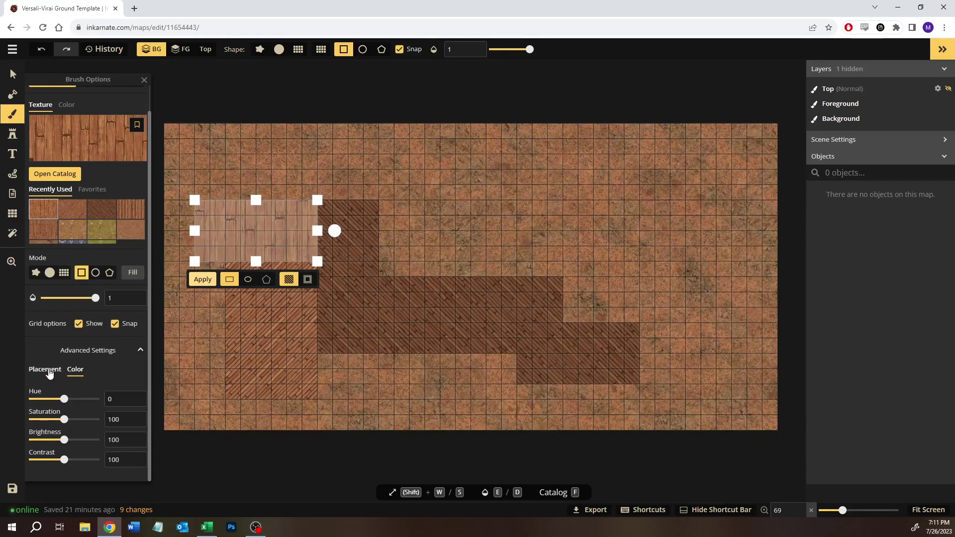
Set the Small Wooden Floor texture size to 50 and apply it to the outlined 8 x 4 room.
left_click(49, 372)
left_click_drag(69, 403, 57, 402)
double_click(114, 399)
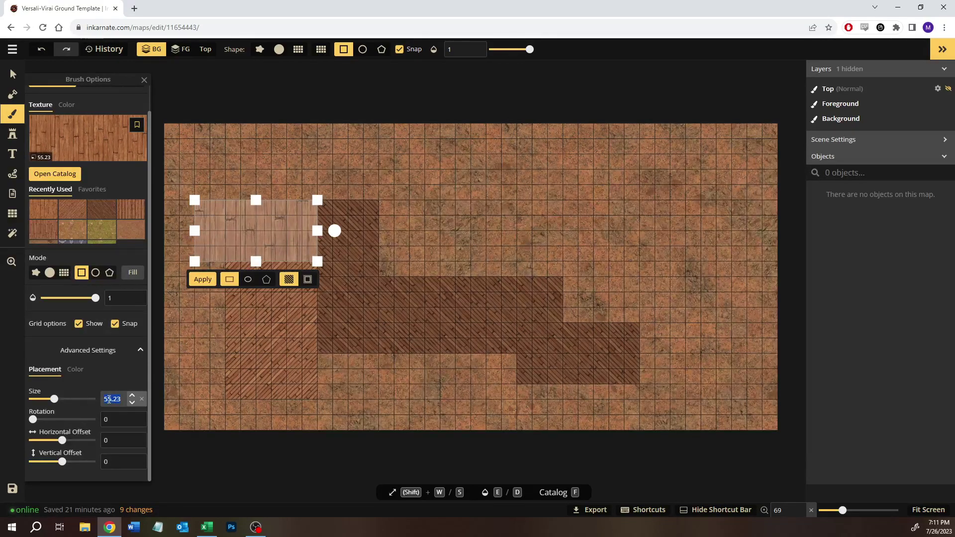
type("50")
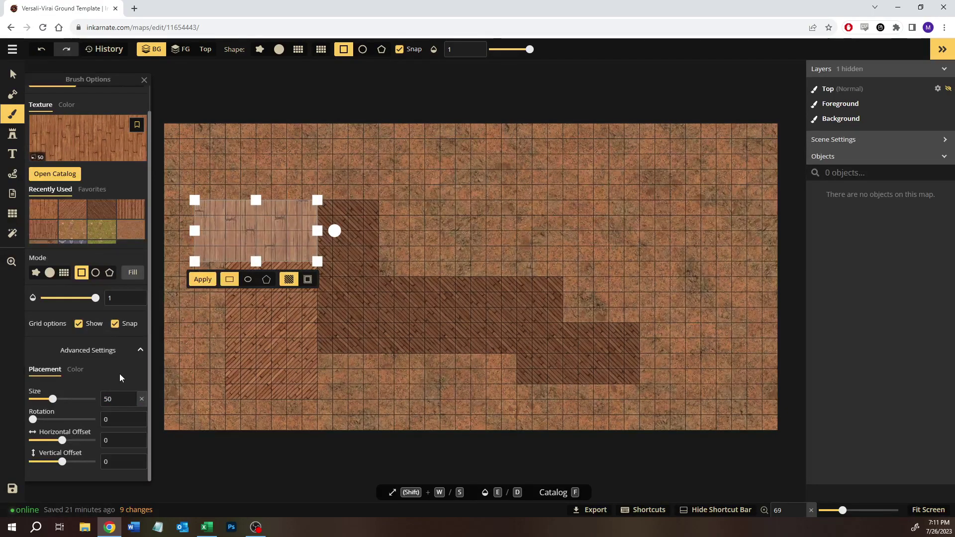
left_click(203, 279)
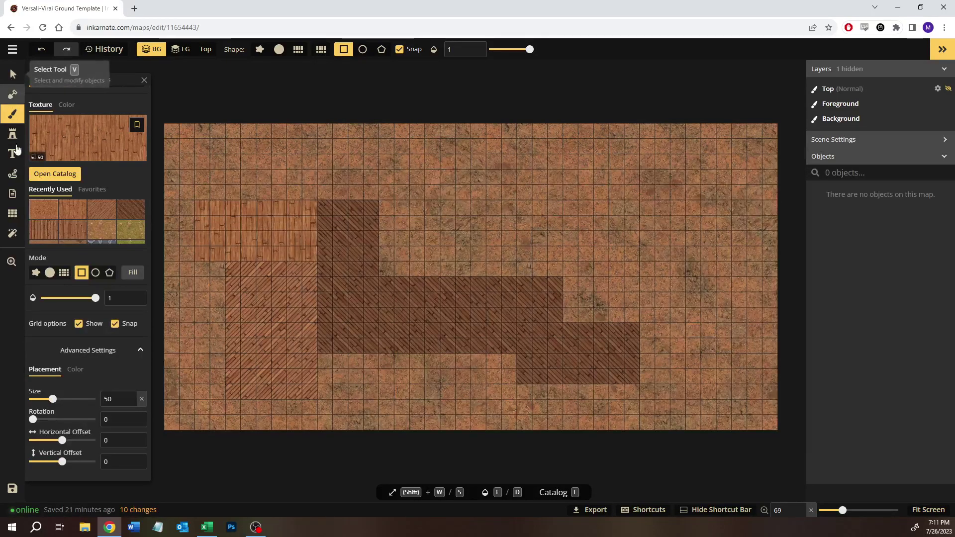
left_click(77, 208)
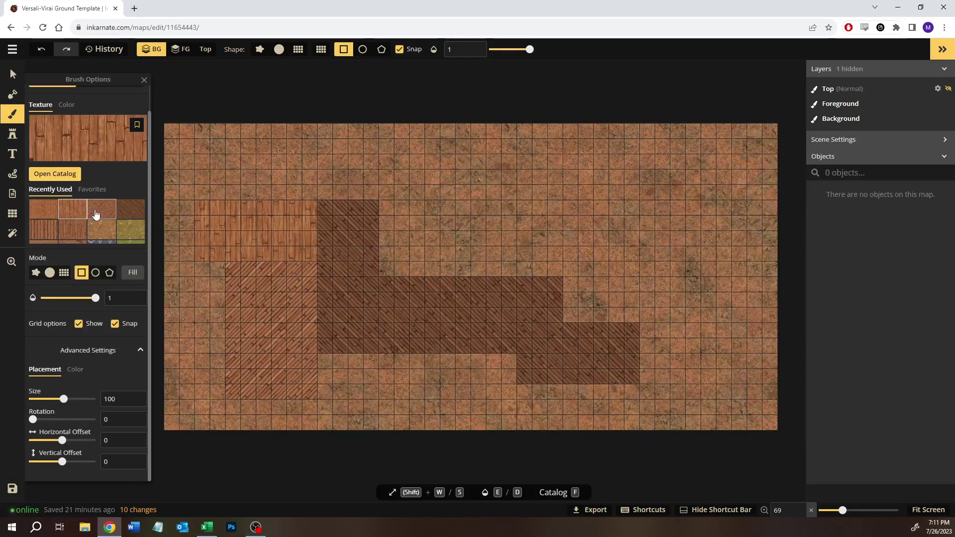
left_click(95, 214)
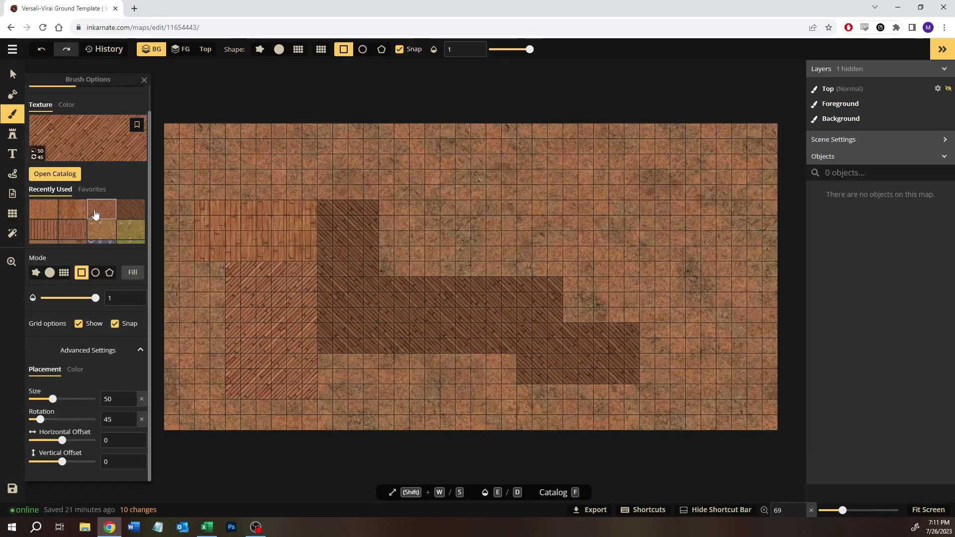
left_click(51, 213)
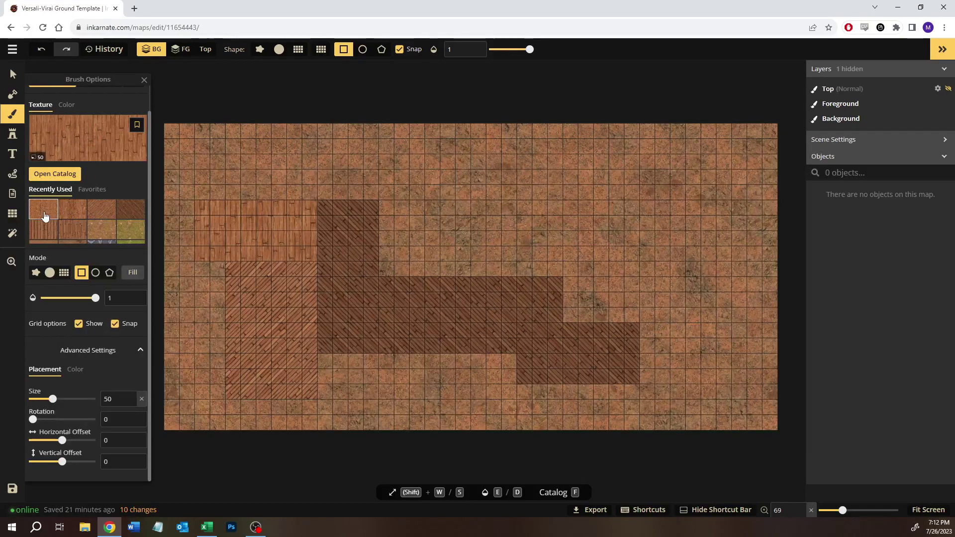
left_click(98, 217)
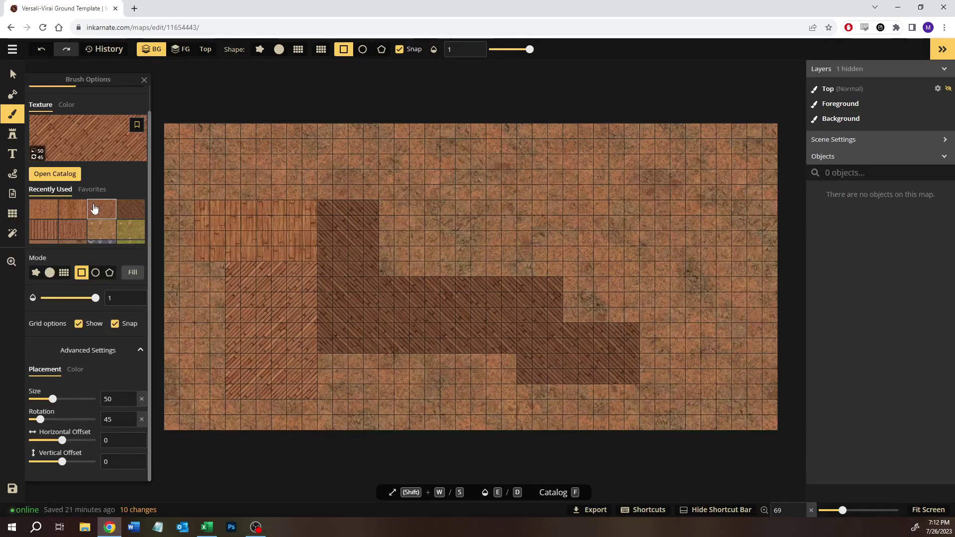
Pick the recently used narrow vertical plank texture, set its size to 50, and paint it over the 8 x 4 room west of the corridor.
left_click(73, 230)
type("50")
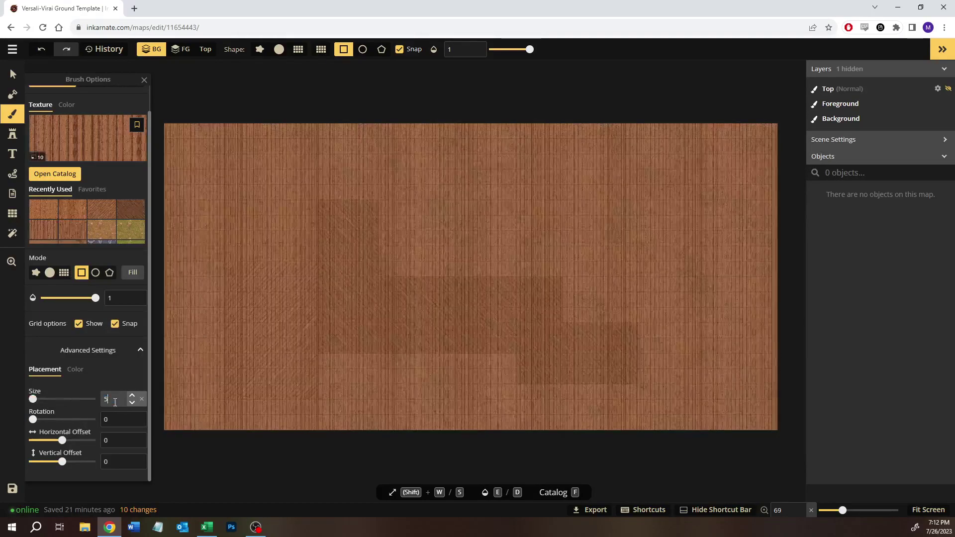
left_click_drag(210, 208, 311, 258)
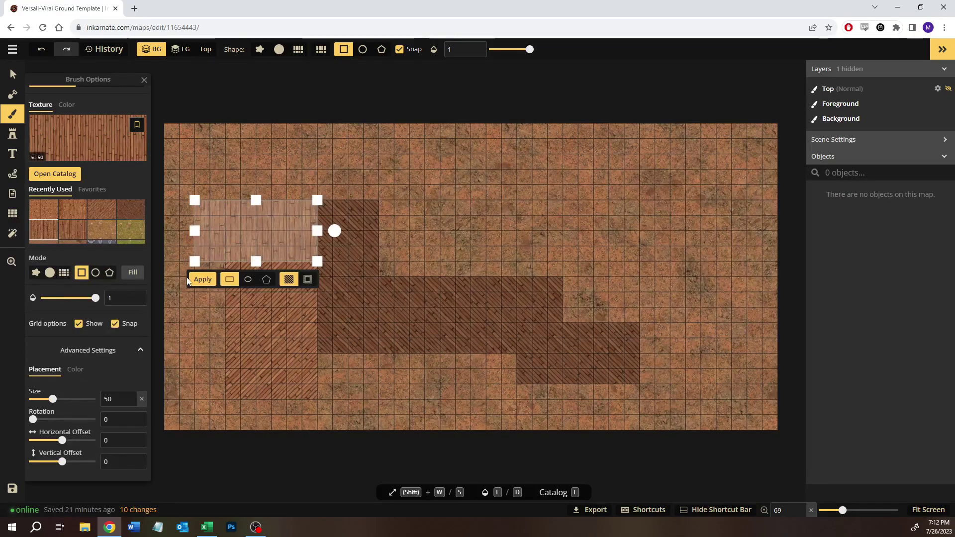
left_click(202, 279)
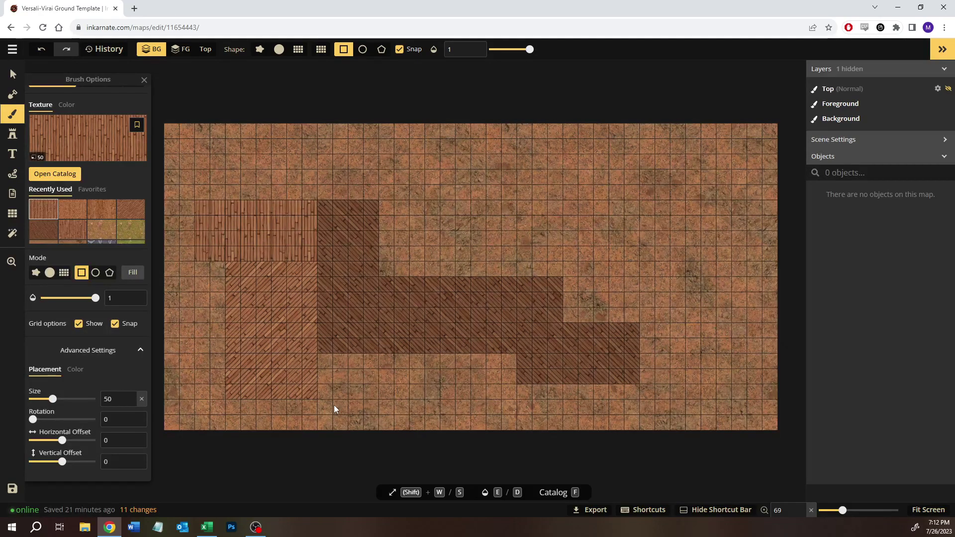
Raise the vertical plank texture's brightness to 116 and repaint the full 8 x 4 room west of the corridor.
left_click_drag(203, 207, 311, 258)
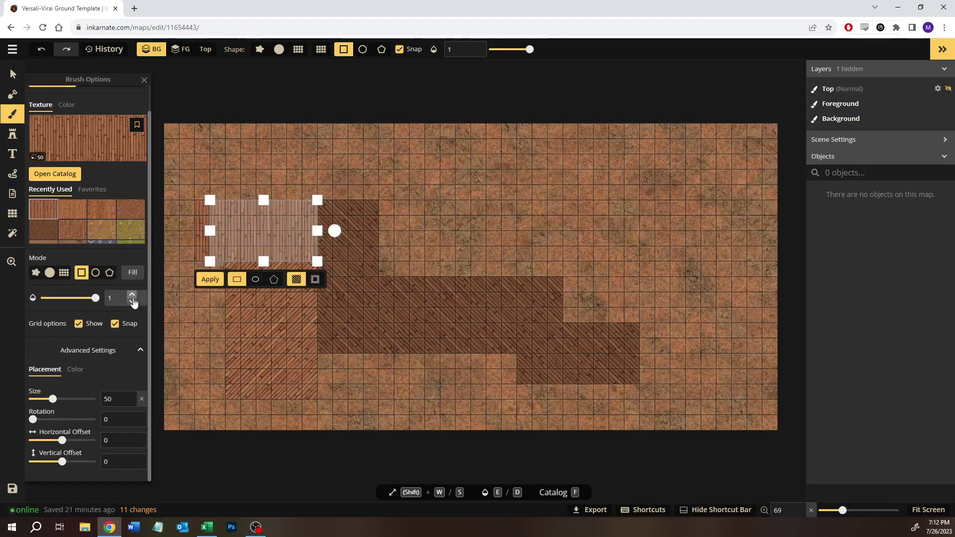
left_click(79, 369)
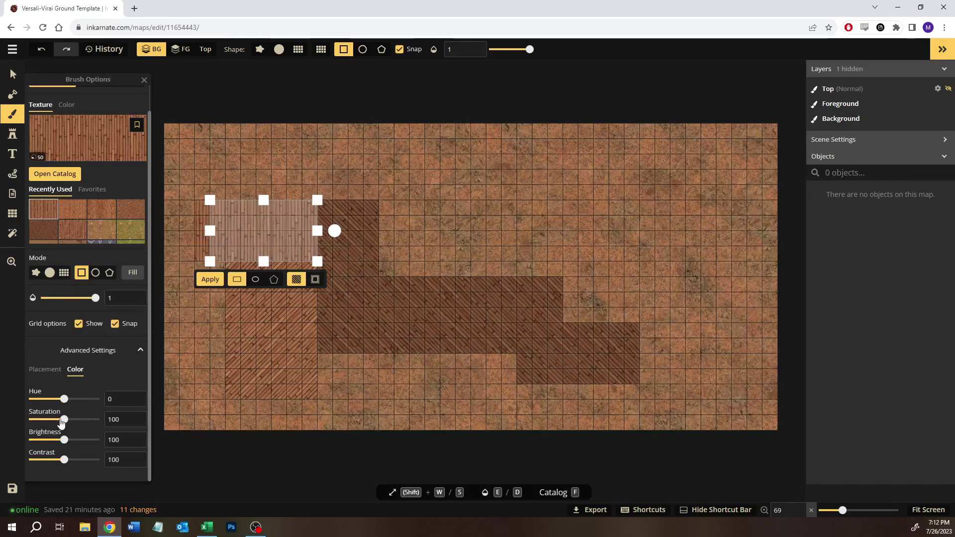
left_click_drag(65, 441, 69, 438)
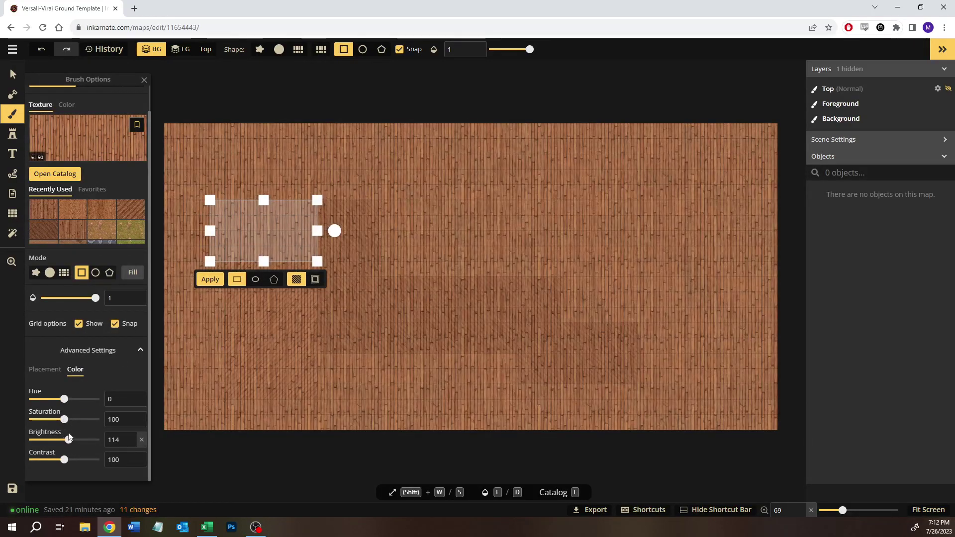
left_click(209, 279)
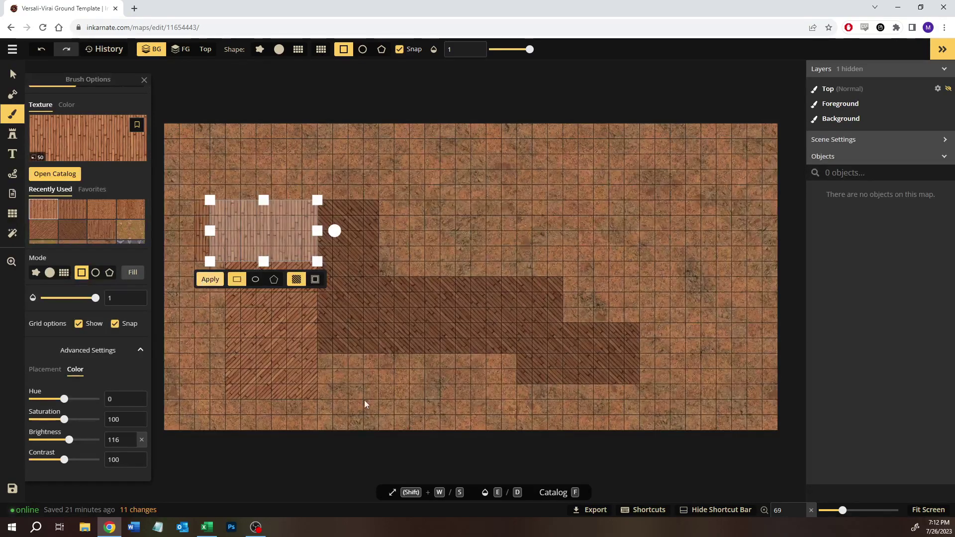
left_click_drag(204, 199, 317, 259)
left_click_drag(210, 230, 195, 230)
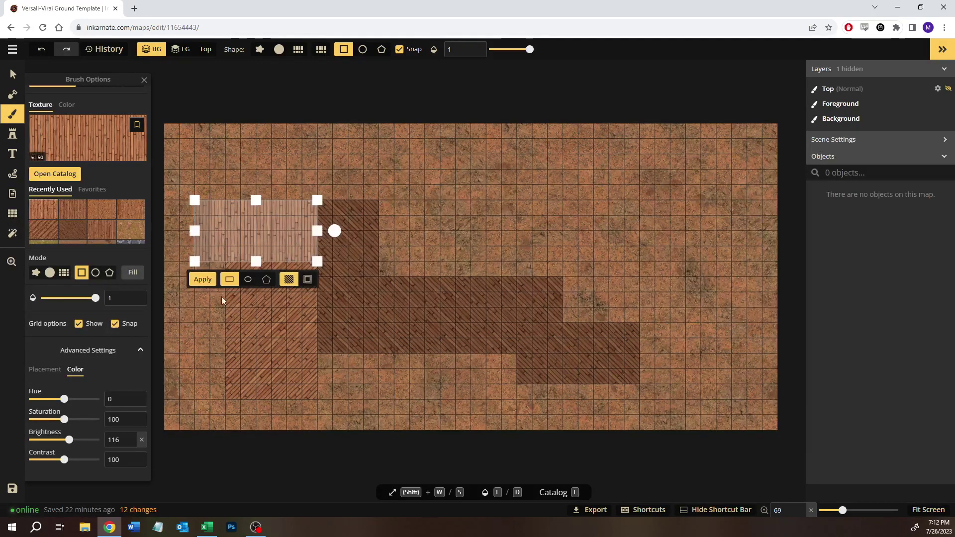
left_click(203, 280)
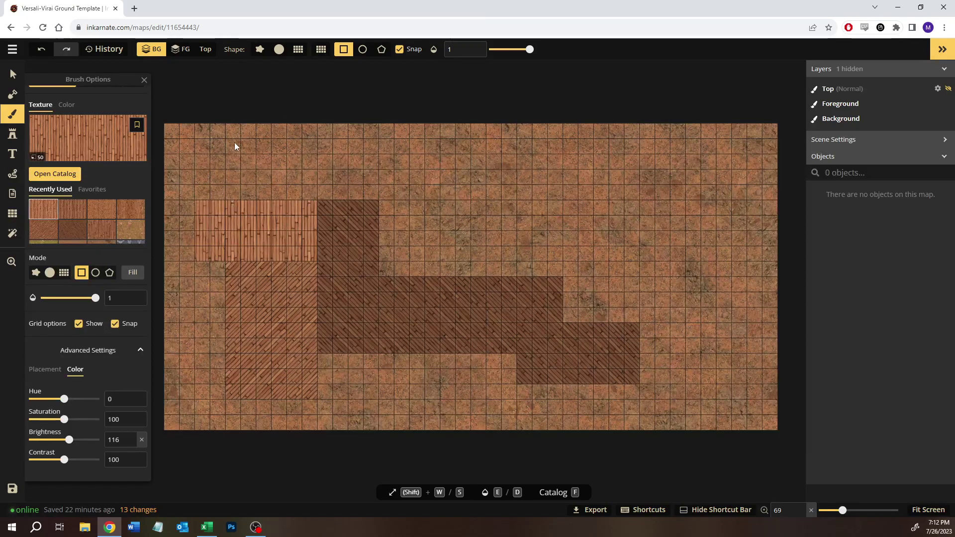
Raise the texture brightness to 132 and paint an 8 x 4 room directly above, offset two squares toward the corridor.
left_click_drag(230, 143, 350, 195)
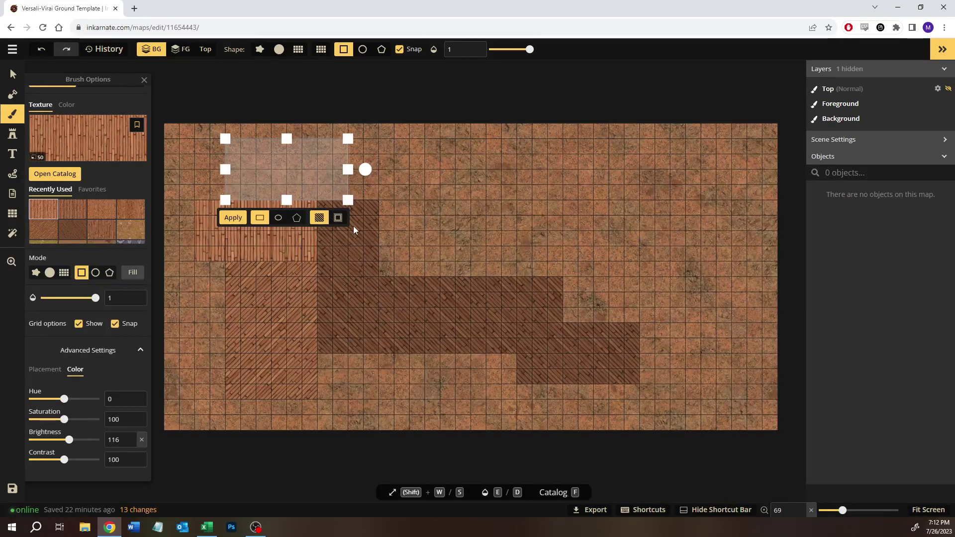
left_click_drag(70, 439, 75, 441)
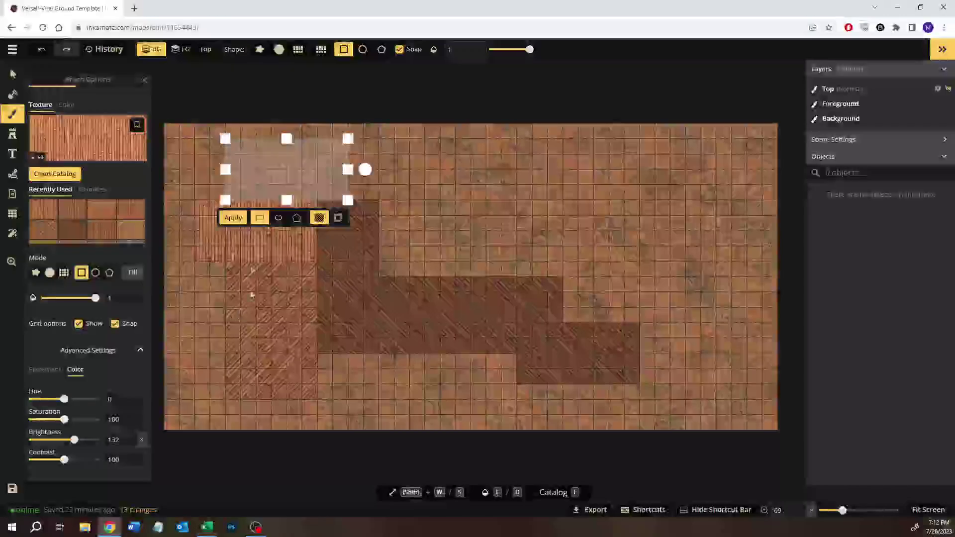
left_click(234, 217)
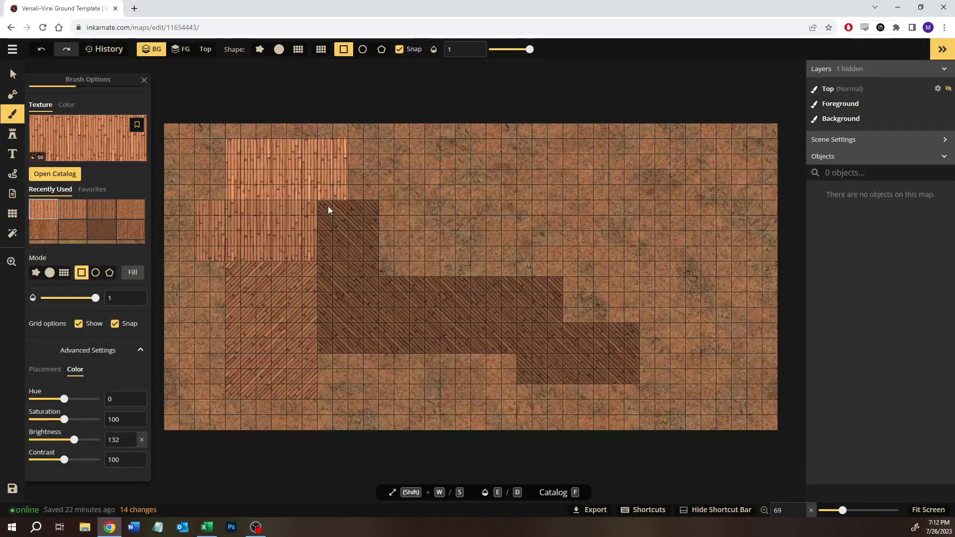
Switch to Excel and examine the one-row strip W73:AI73 below the rooms east of the corridor, along with the neighbouring stair and bar cells.
left_click_drag(385, 205, 458, 246)
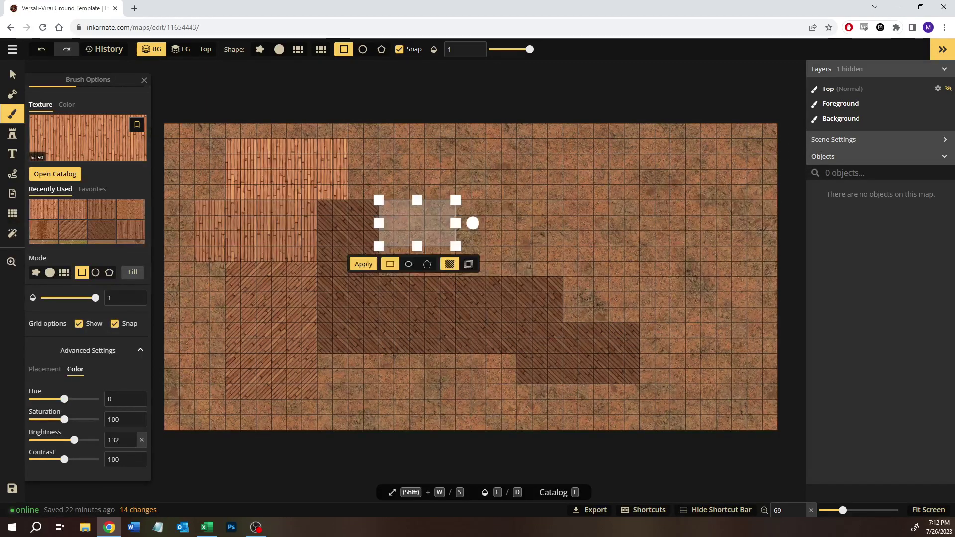
key("alt+Tab")
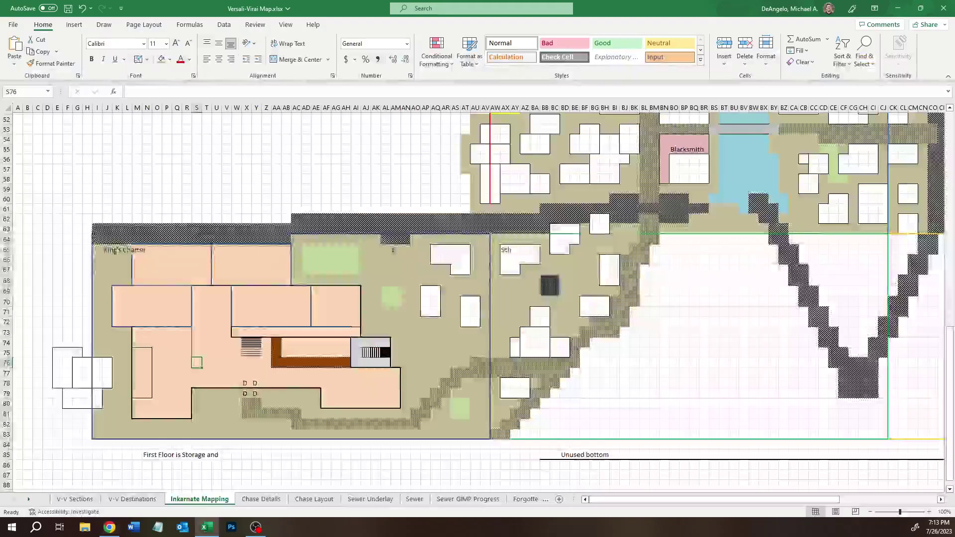
left_click_drag(236, 331, 361, 337)
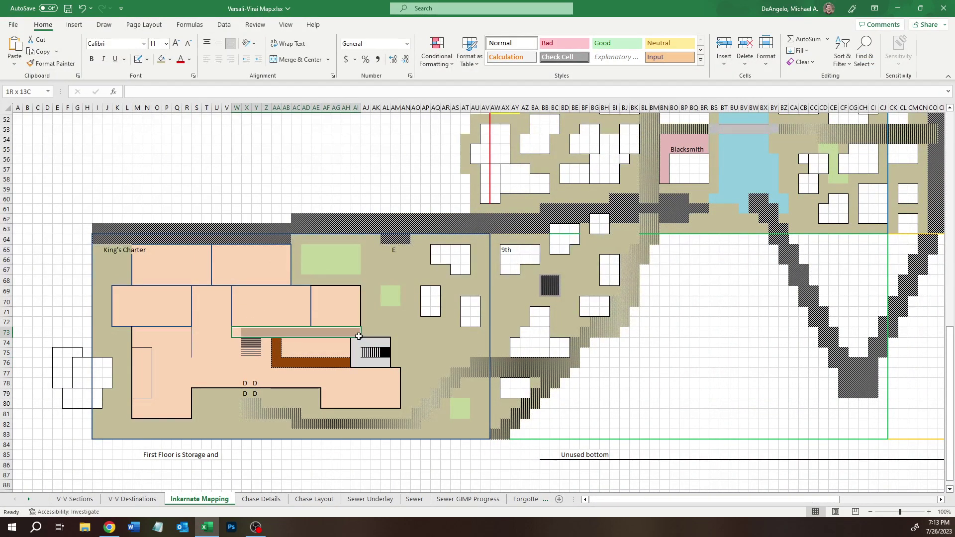
left_click(236, 335)
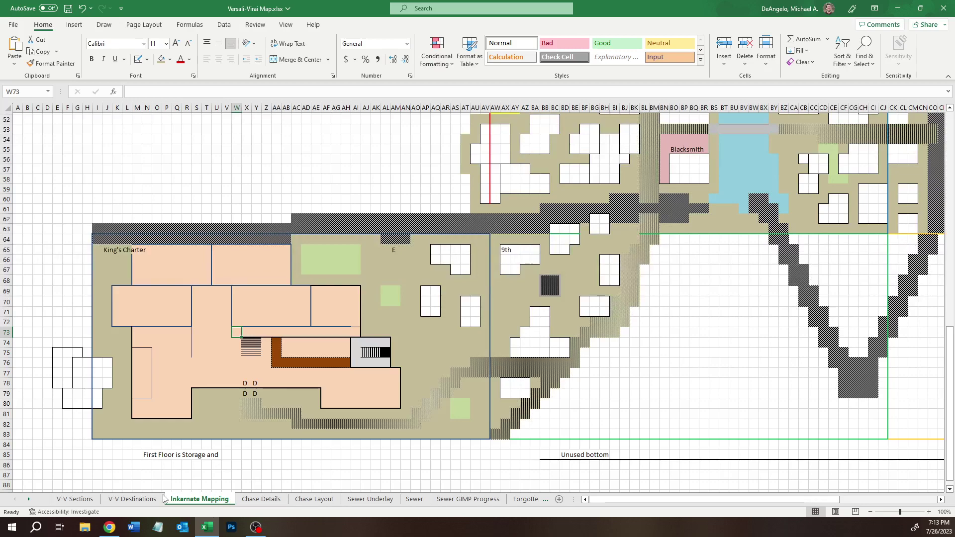
left_click(262, 335)
left_click_drag(246, 340, 254, 351)
left_click(235, 331)
left_click_drag(352, 336, 234, 330)
left_click(205, 341)
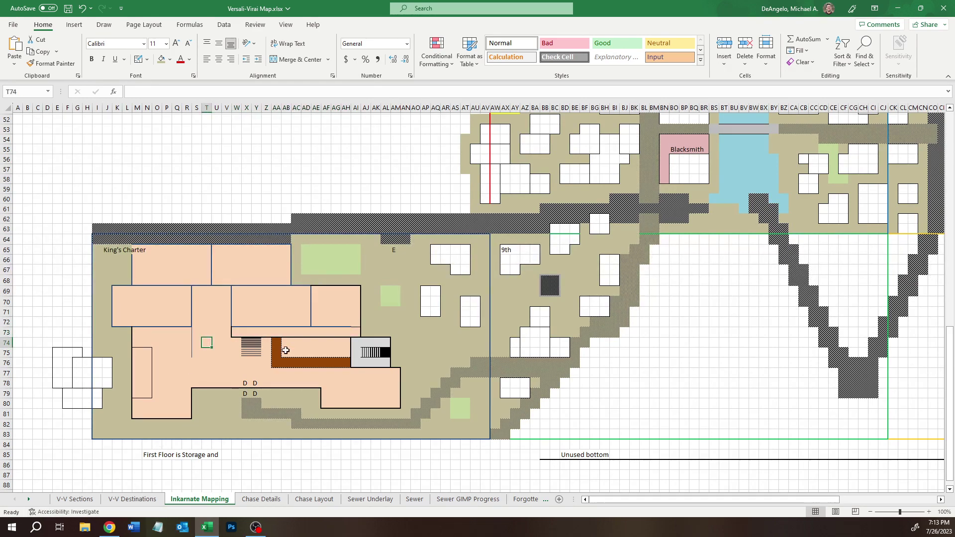
left_click(277, 335)
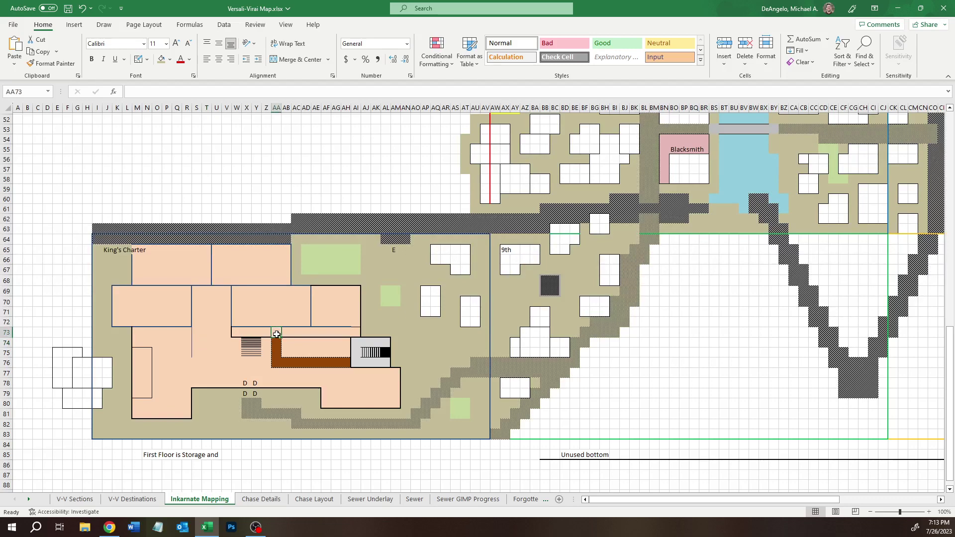
mouse_move(275, 344)
left_mouse_down()
mouse_move(277, 363)
mouse_move(276, 343)
left_mouse_up()
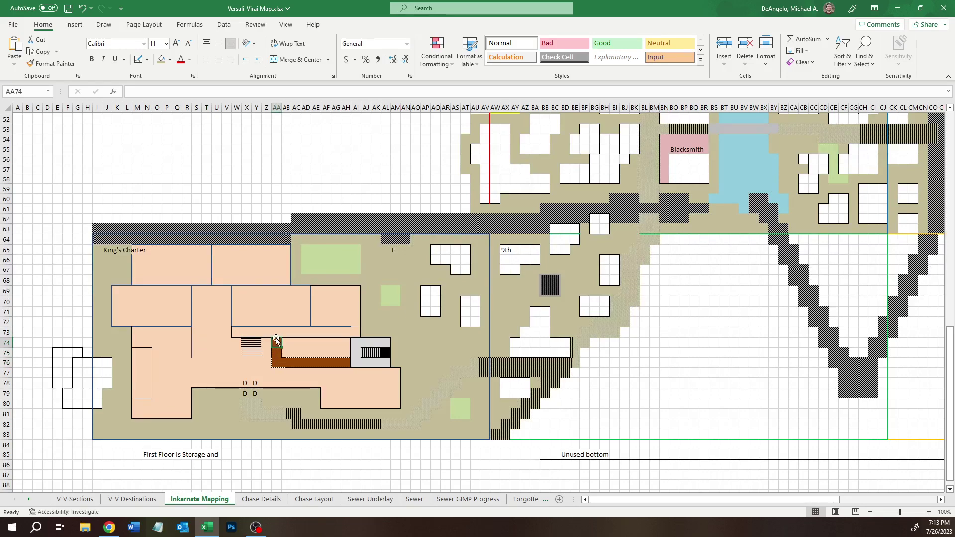
left_click(276, 332)
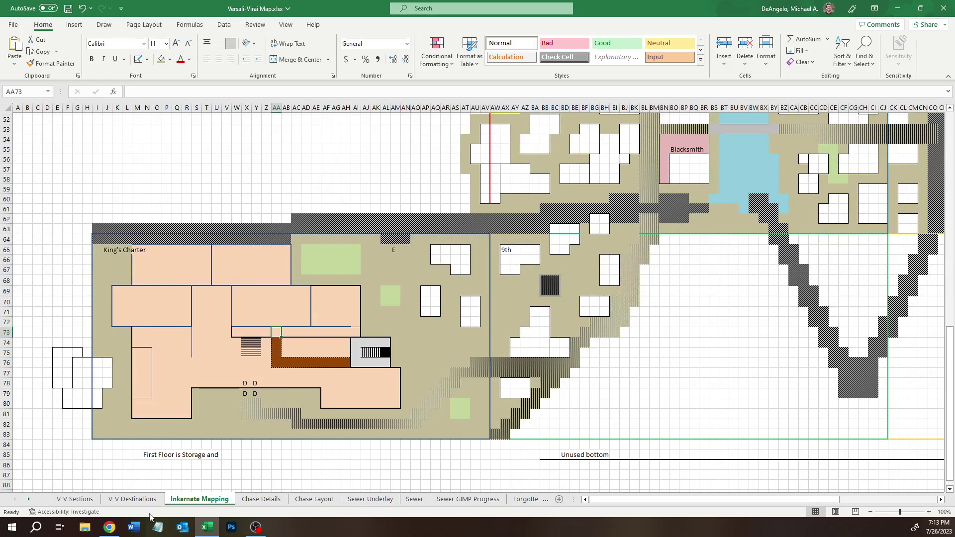
Return to Inkarnate and paint an 8 x 4 room against the corridor's east side with the 132-brightness plank texture.
left_click(109, 527)
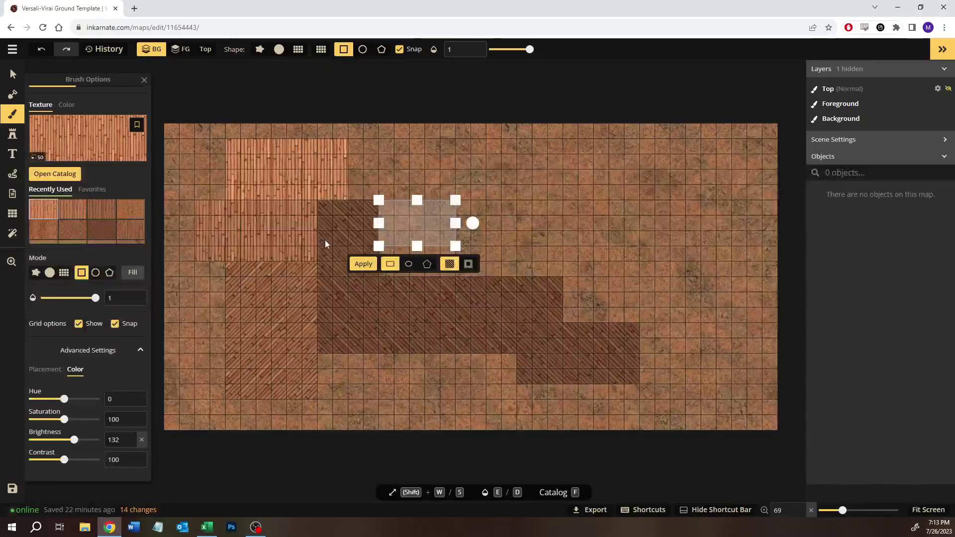
left_click(463, 181)
left_click_drag(395, 208, 515, 259)
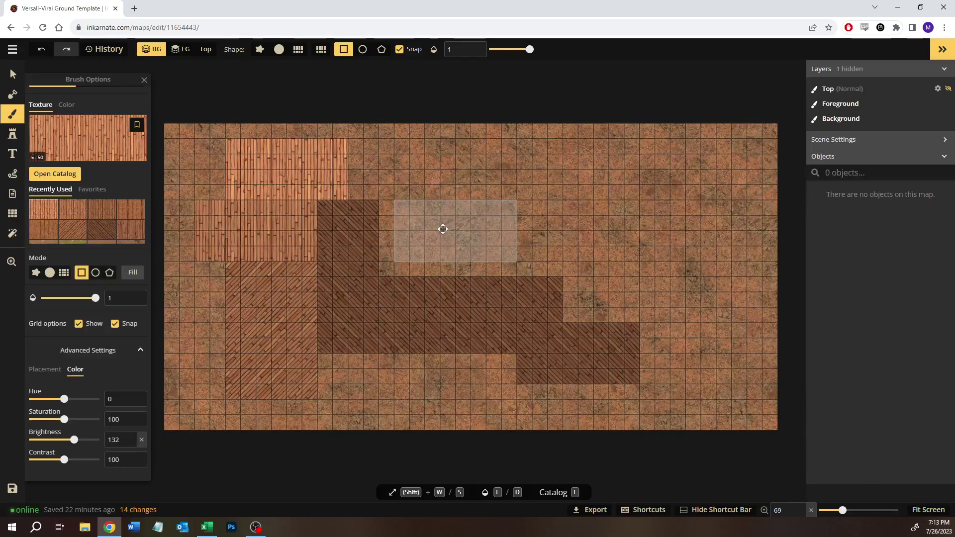
left_click_drag(443, 229, 431, 229)
left_click(390, 279)
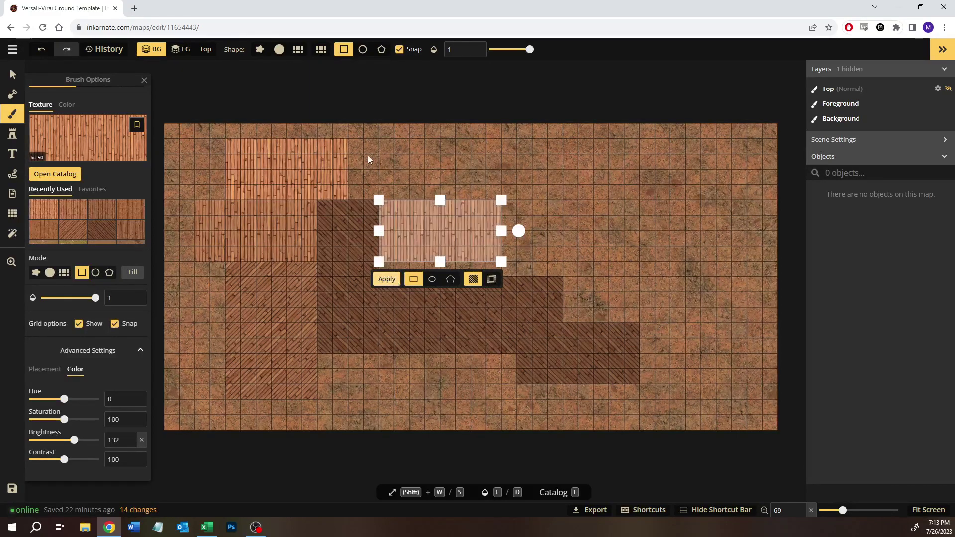
Paint an 8 x 4 room in the top row, directly east of the existing one, with the 116-brightness vertical plank texture.
left_click(72, 209)
mouse_move(355, 152)
left_mouse_down()
mouse_move(412, 178)
mouse_move(484, 190)
mouse_move(465, 199)
left_mouse_up()
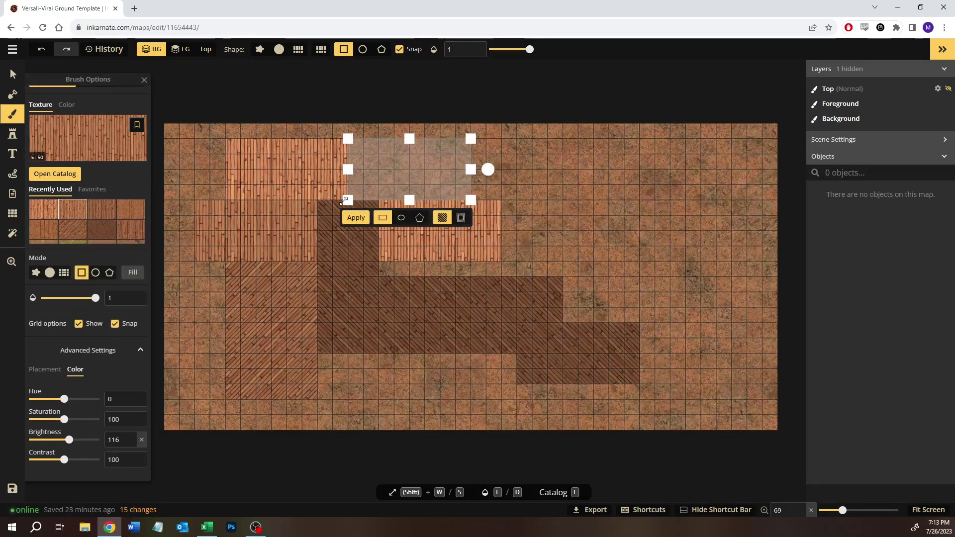
left_click(356, 217)
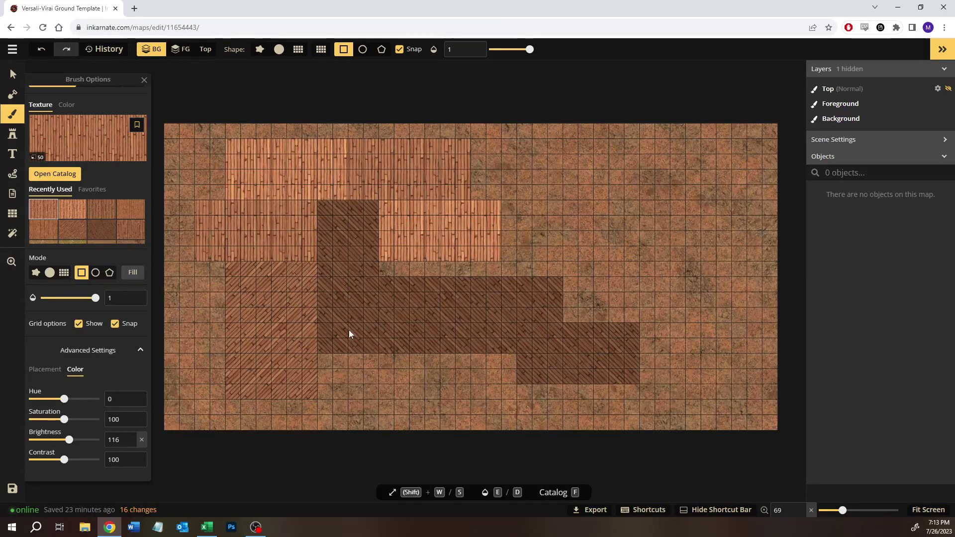
Pick the 75-brightness diagonal plank texture and switch to Excel to gauge the length of the strip W73:AI73.
left_click(102, 230)
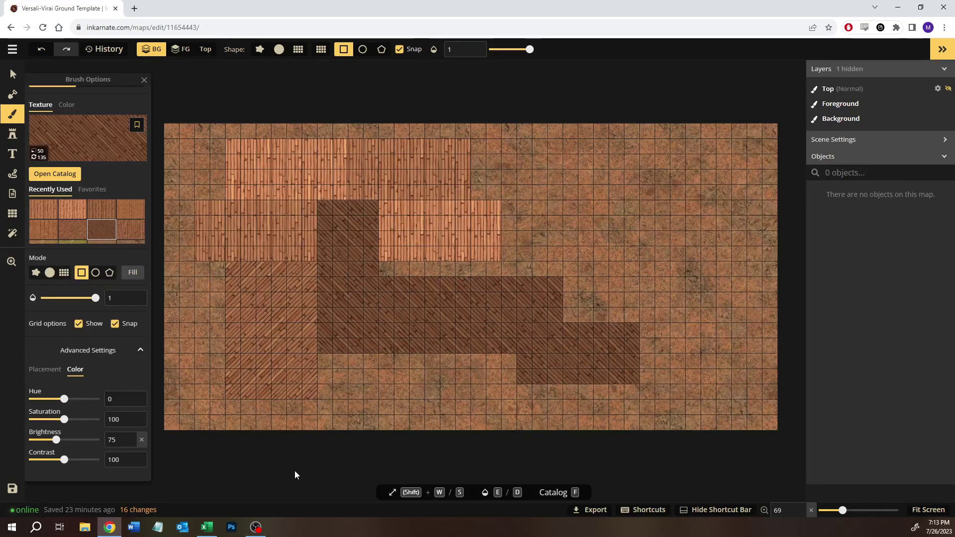
left_click(214, 530)
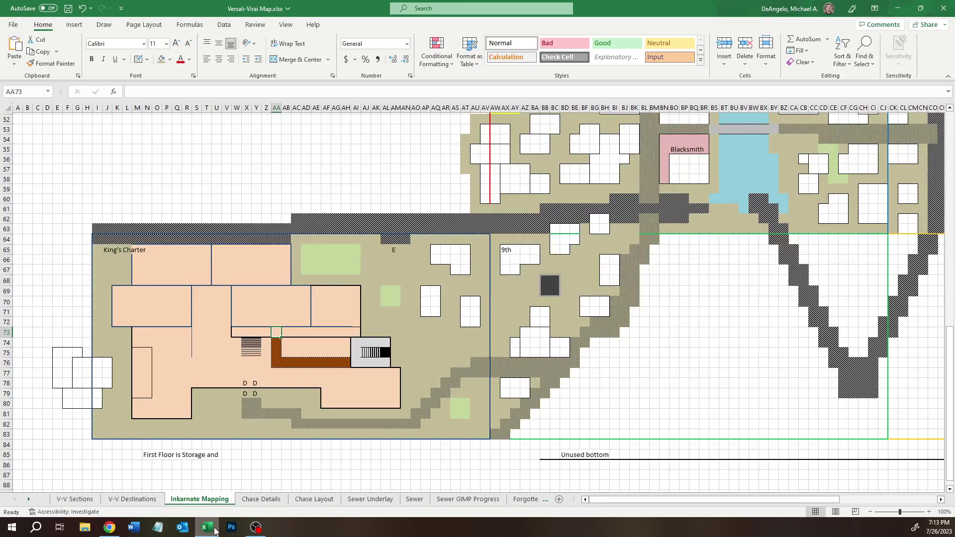
left_click_drag(244, 332, 348, 336)
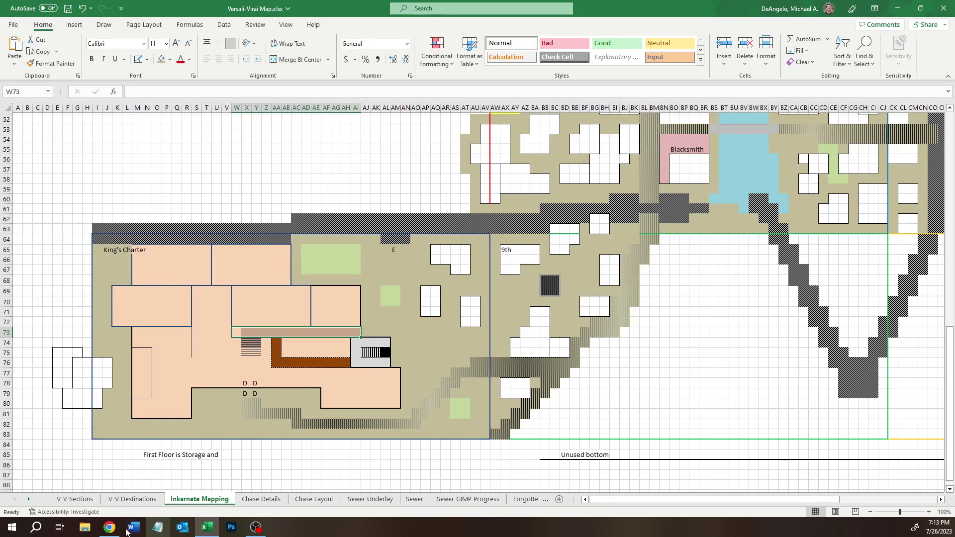
Return to Inkarnate and paint a 13 x 1 diagonal plank strip directly beneath the room east of the corridor.
left_click(110, 527)
left_click_drag(390, 270, 574, 265)
left_click_drag(435, 268, 419, 268)
left_click_drag(564, 269, 578, 269)
left_click(426, 296)
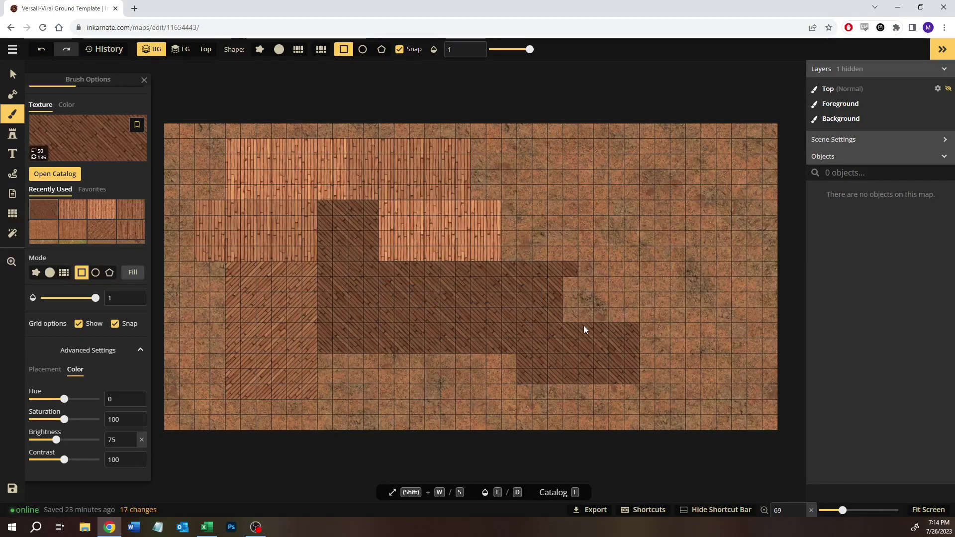
Search the texture catalog for "grey" across Fantasy Battlemaps 2.0 and choose the Grey Ground texture from Core.
left_click(54, 174)
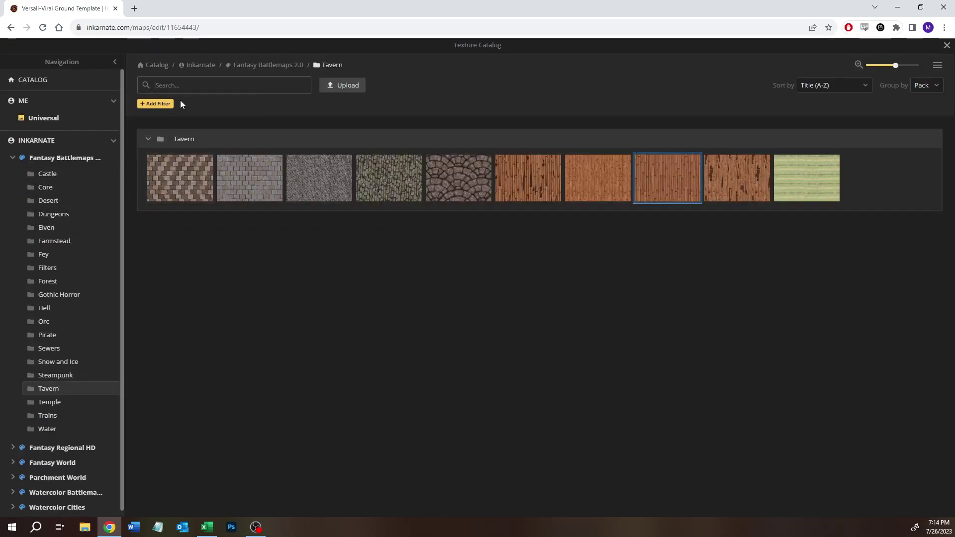
type("grey")
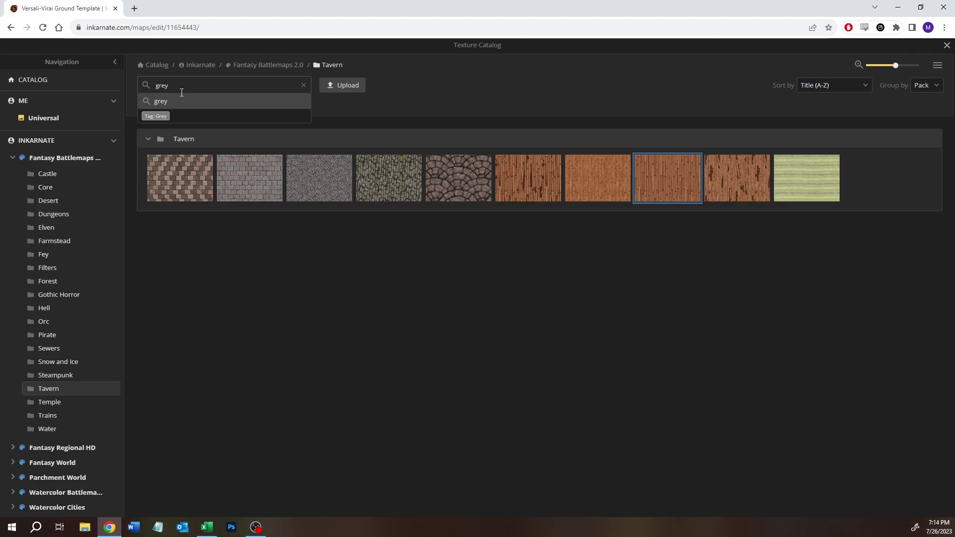
key("Return")
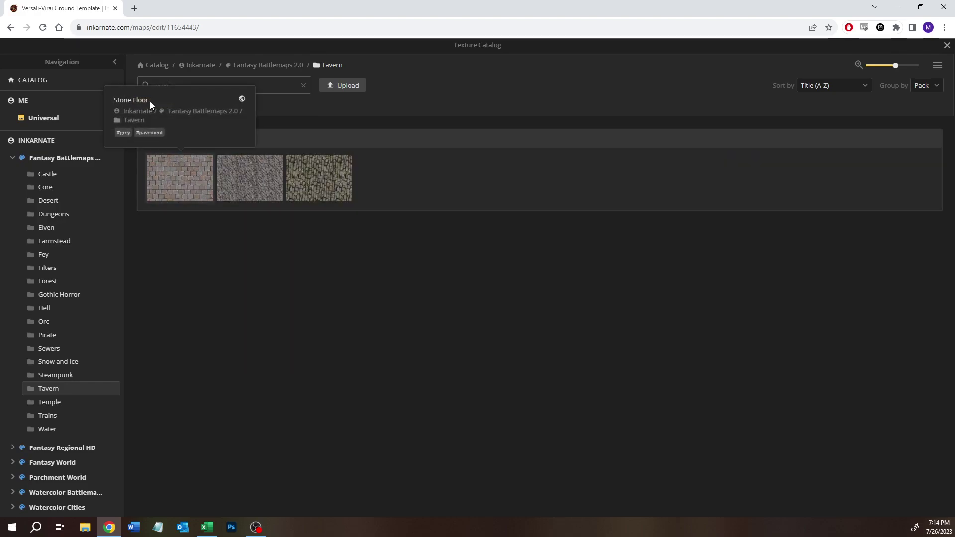
left_click(37, 160)
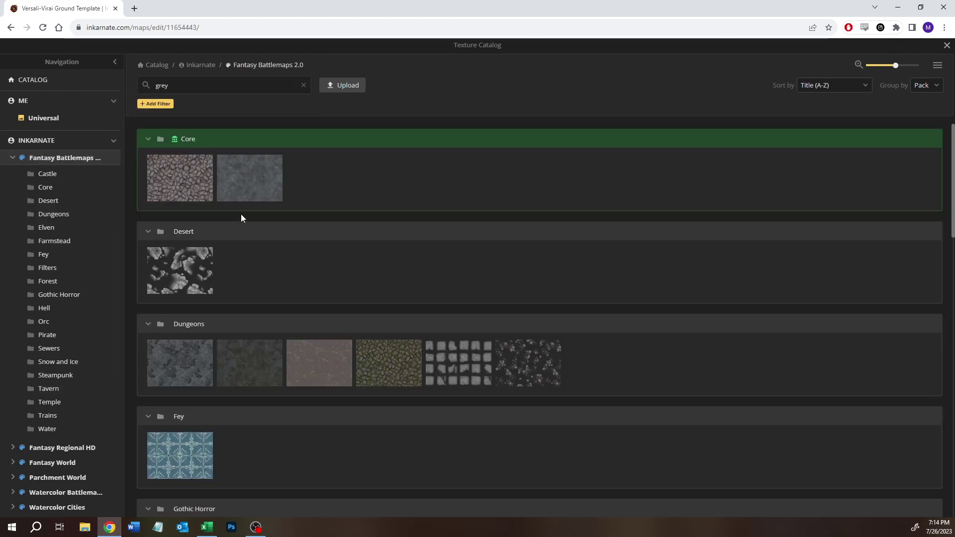
mouse_move(238, 185)
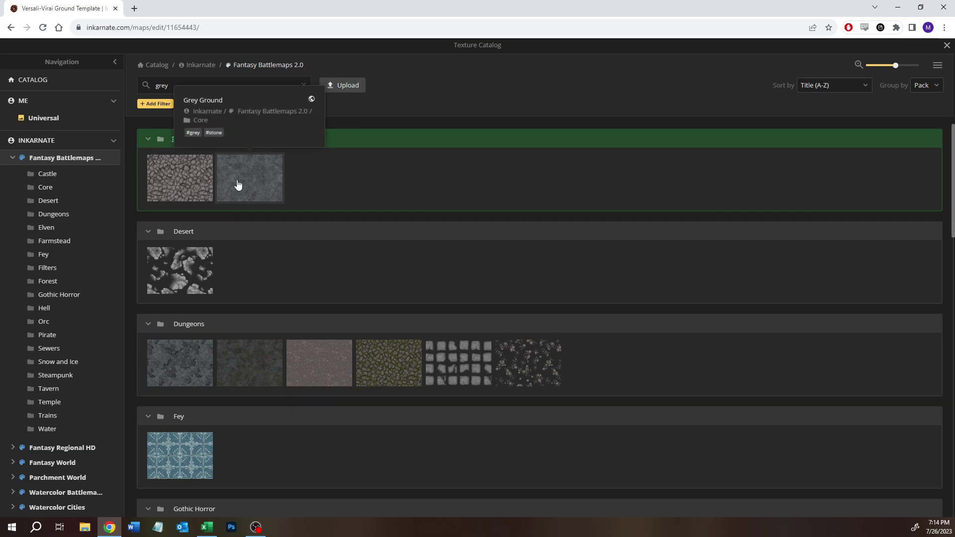
left_click(238, 185)
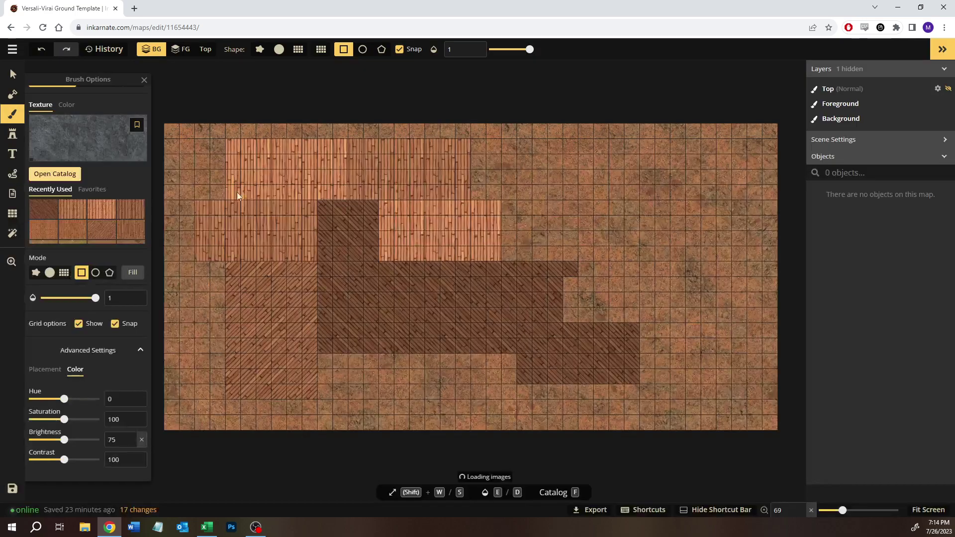
Set the Grey Ground brush opacity to 0.4.
left_click(53, 369)
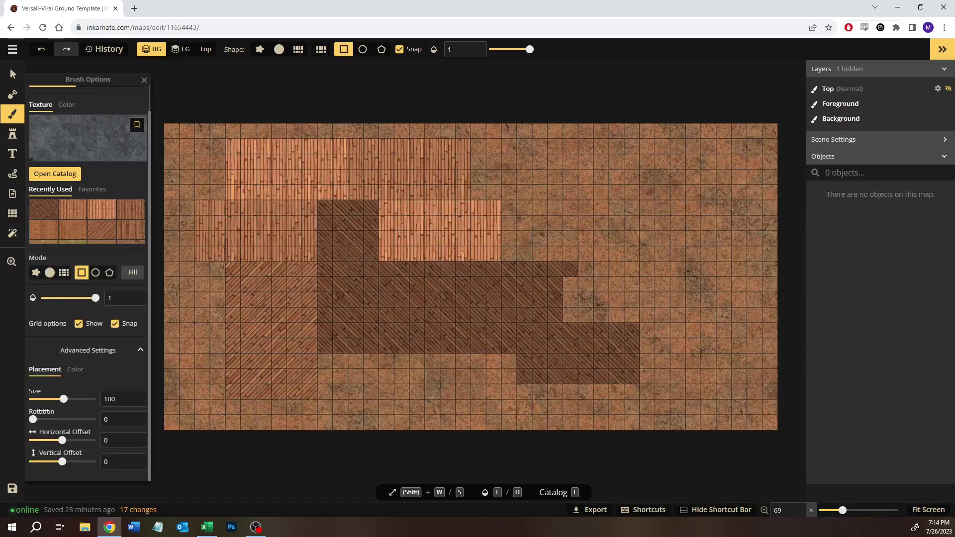
left_click_drag(95, 298, 73, 300)
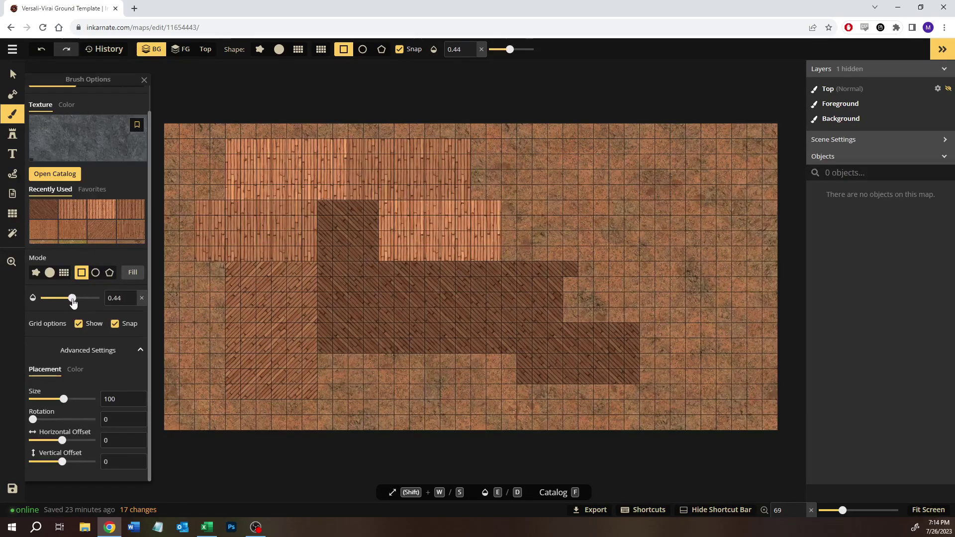
left_click(133, 305)
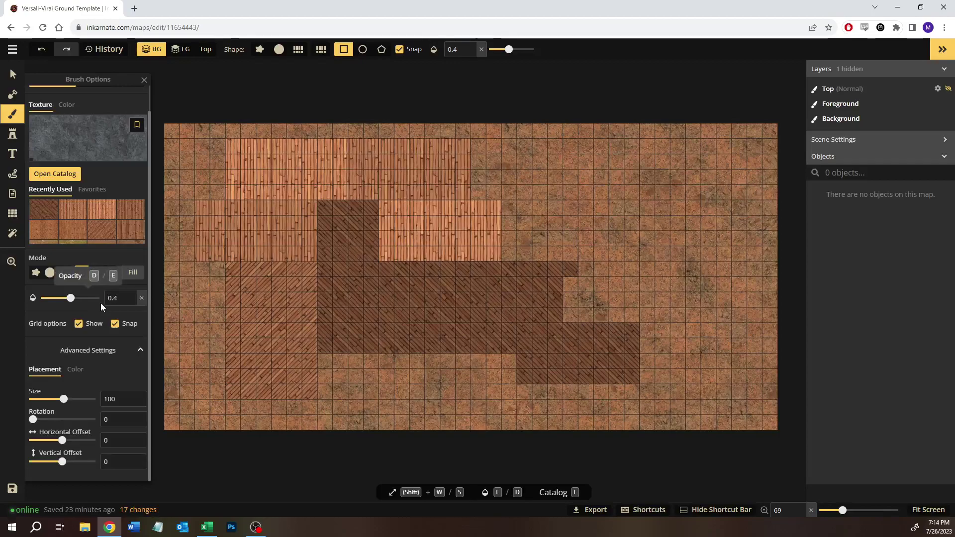
Check the grey stair room in Excel and paint it in Inkarnate as a 4 x 3 Grey Ground area in the dark floor's eastern notch.
left_click_drag(572, 286, 607, 305)
left_click(204, 530)
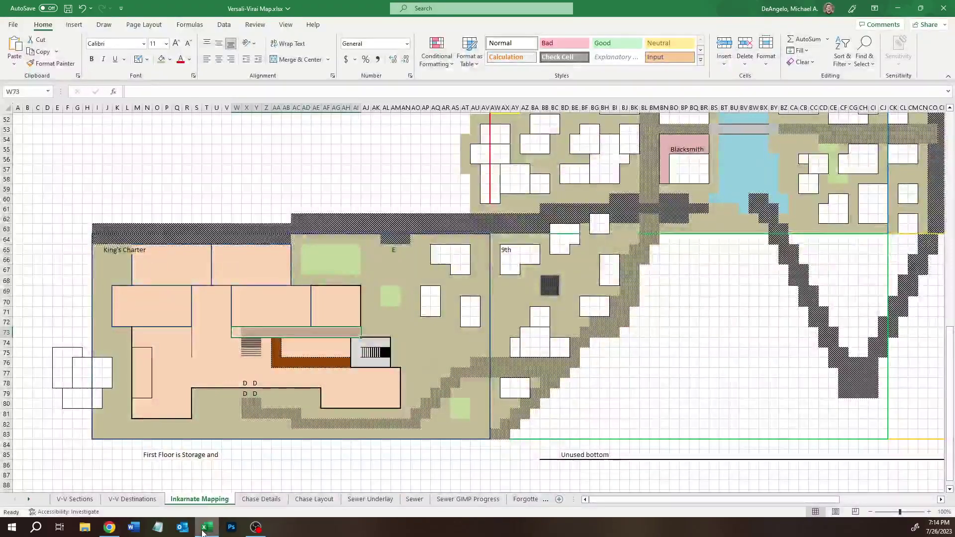
left_click(109, 528)
left_click_drag(637, 296, 626, 299)
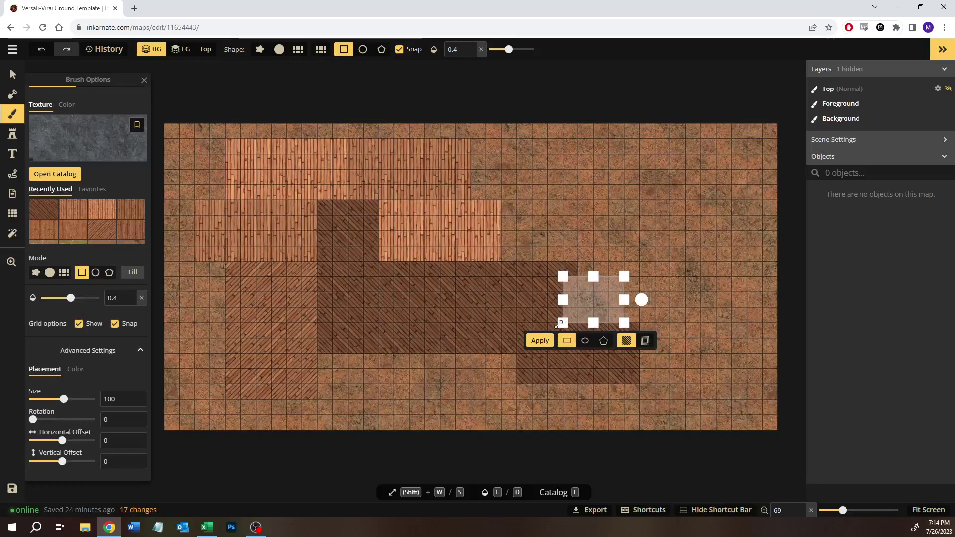
left_click(540, 340)
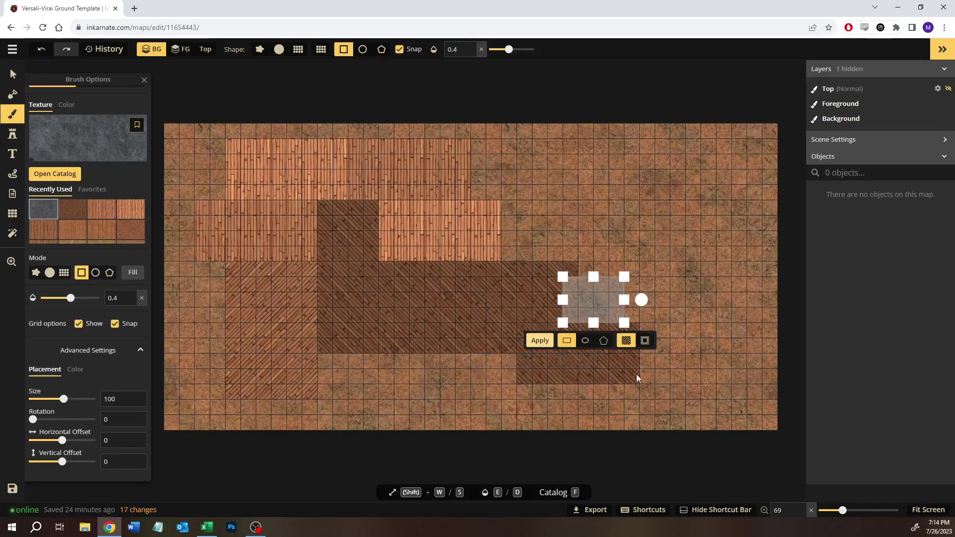
Apply two more coats of Grey Ground at 0.4 opacity over the same 4 x 3 stair area.
left_click_drag(568, 292, 625, 323)
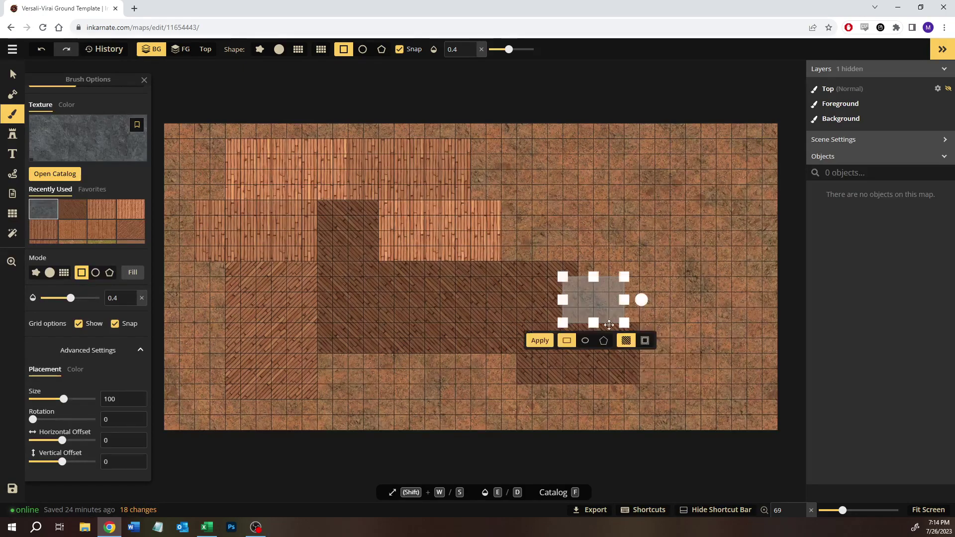
left_click(532, 343)
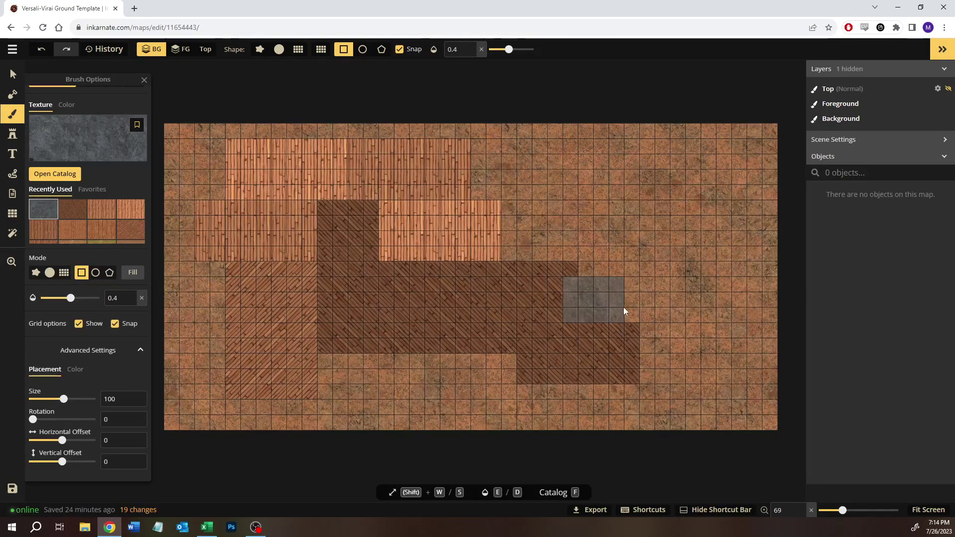
mouse_move(569, 291)
left_mouse_down()
mouse_move(620, 316)
mouse_move(563, 300)
left_mouse_up()
key("Escape")
key("Return")
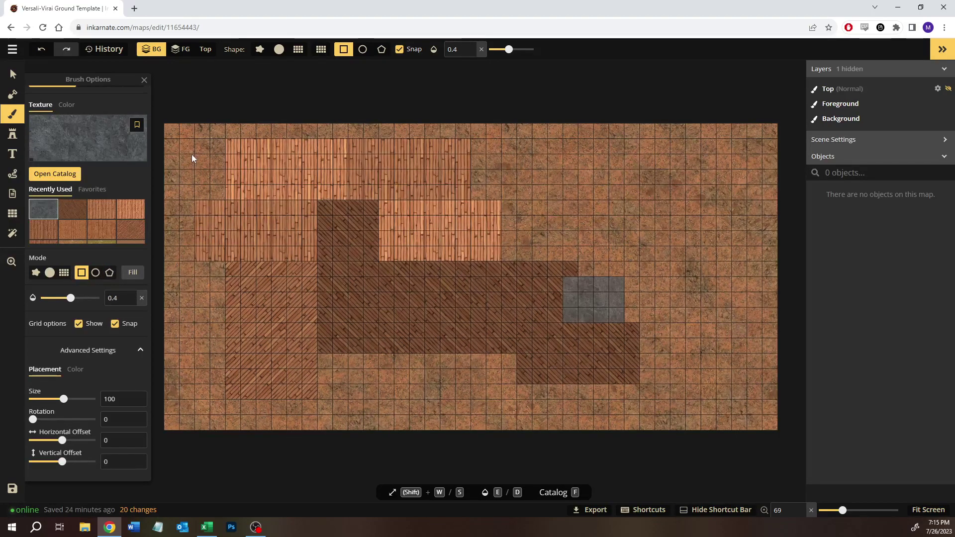
Clear the "grey" search and browse the Fantasy Battlemaps 2.0 texture folders from Castle through Gothic Horror for stone floor textures.
left_click(36, 174)
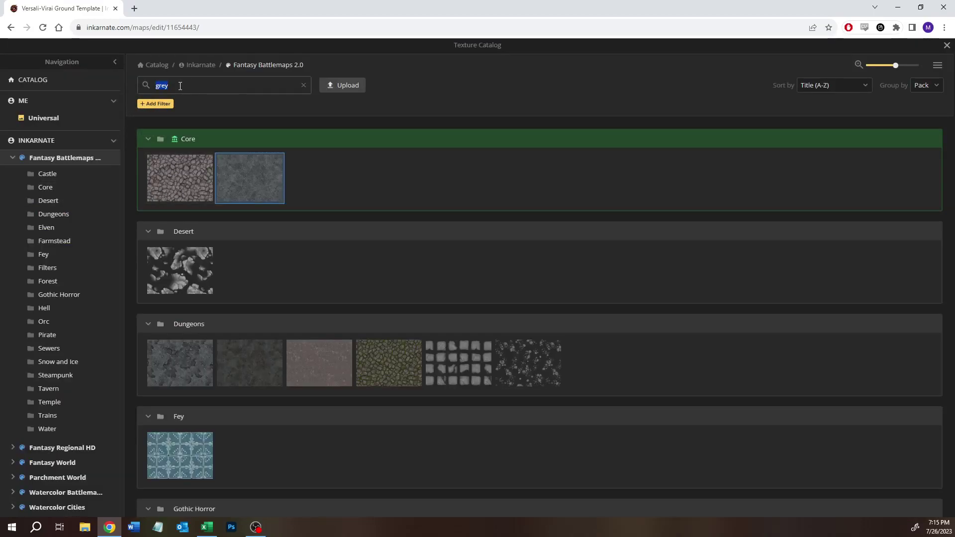
left_click(55, 176)
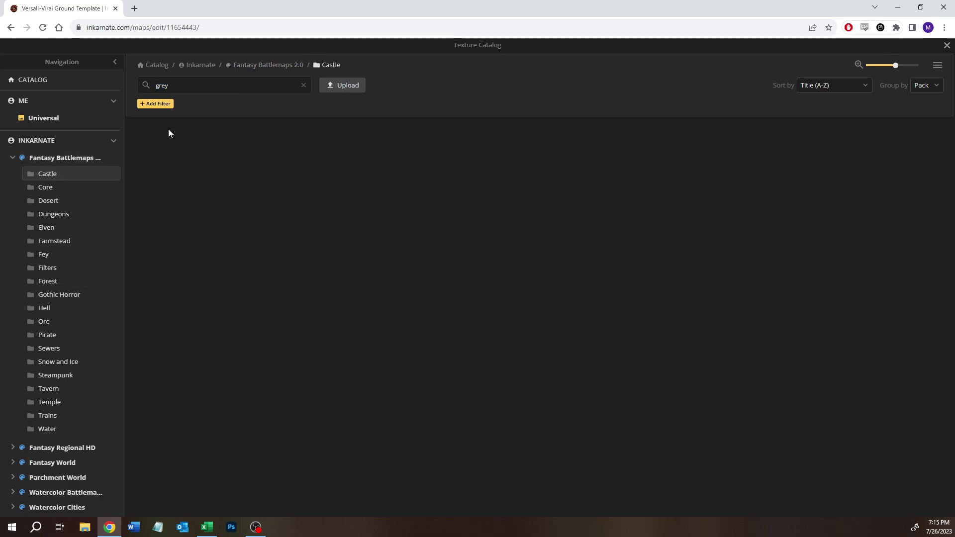
left_click(303, 85)
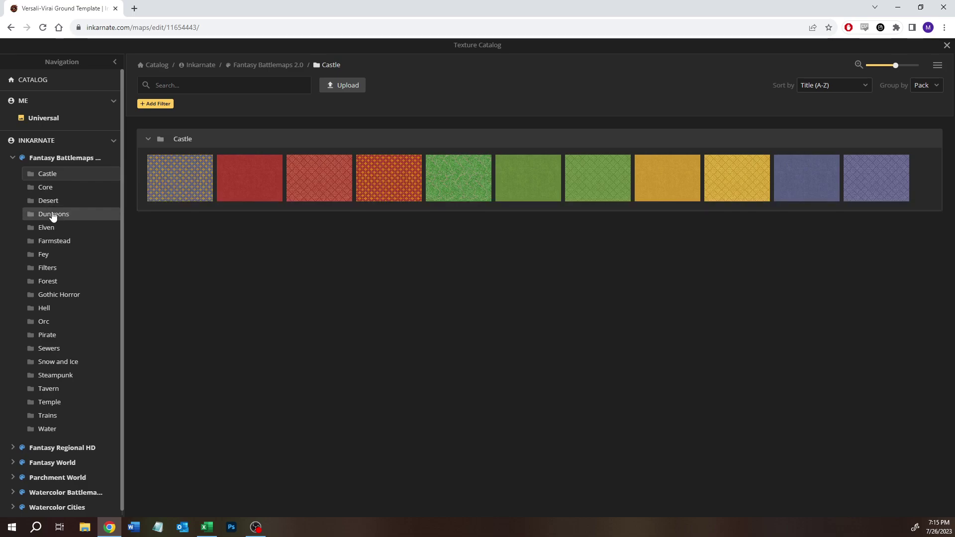
left_click(53, 191)
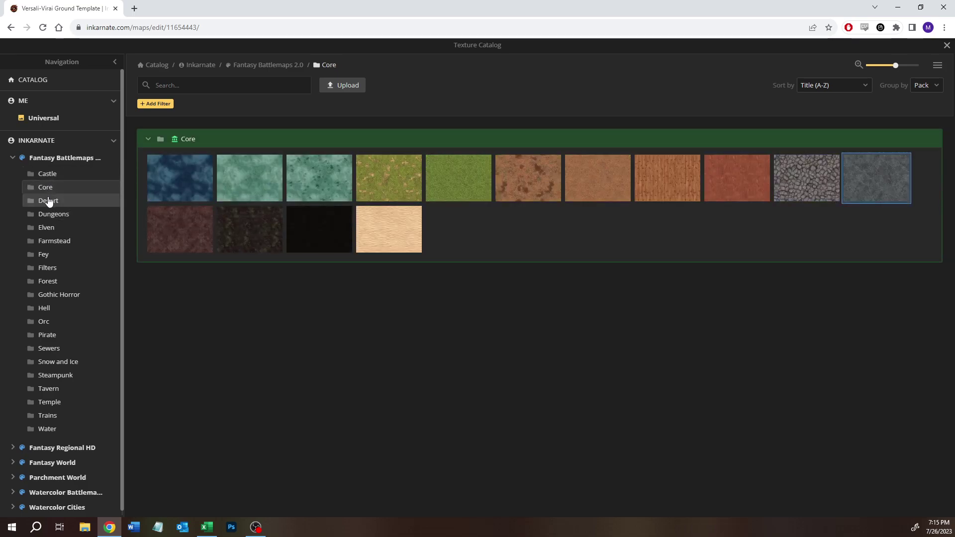
left_click(48, 200)
left_click(46, 215)
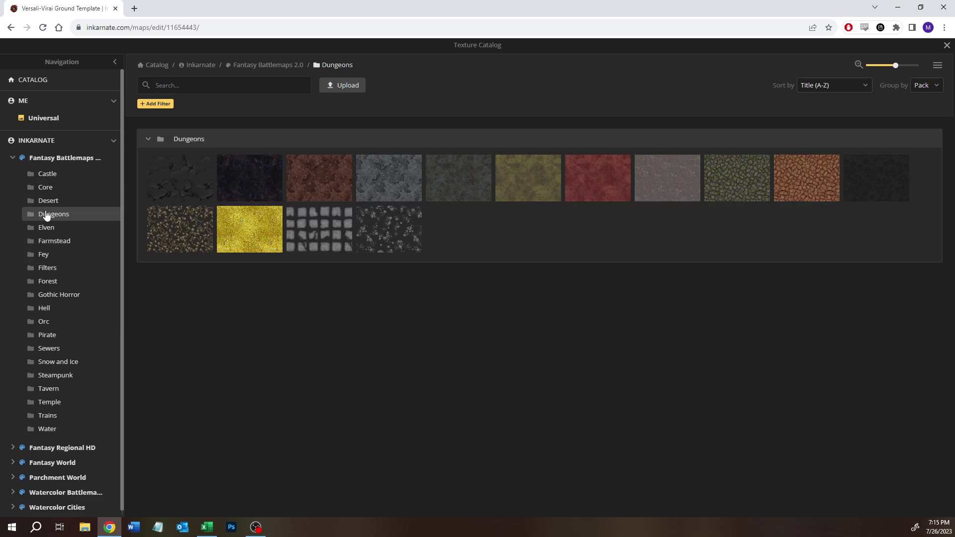
left_click(44, 228)
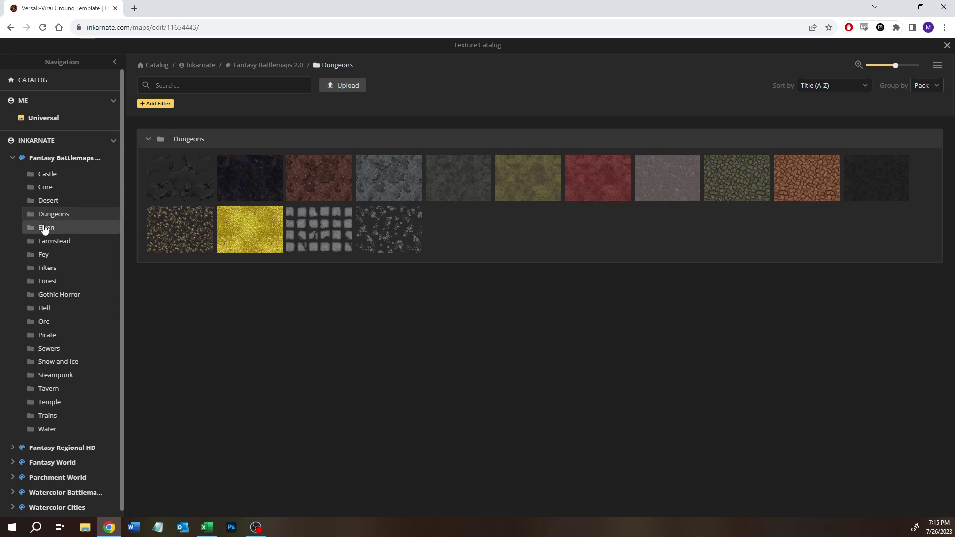
left_click(53, 242)
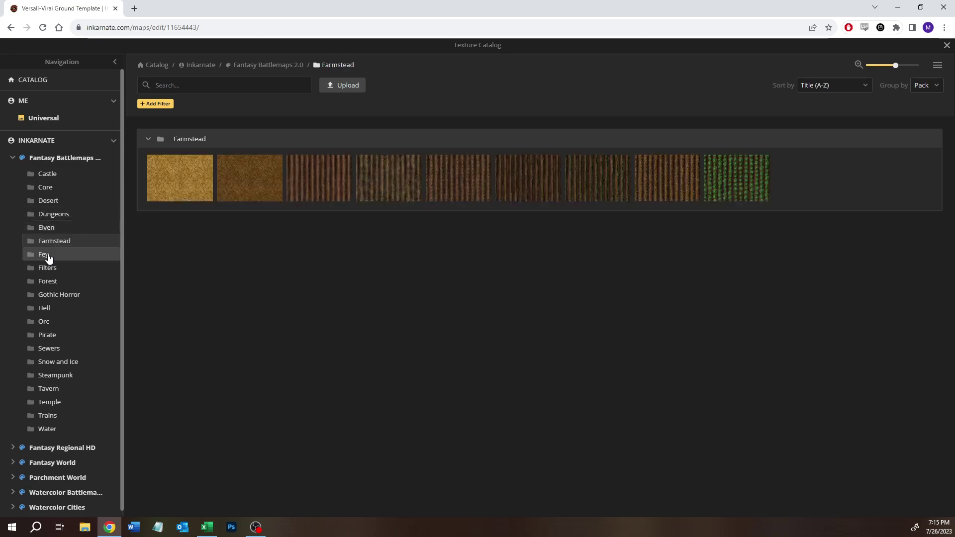
left_click(48, 256)
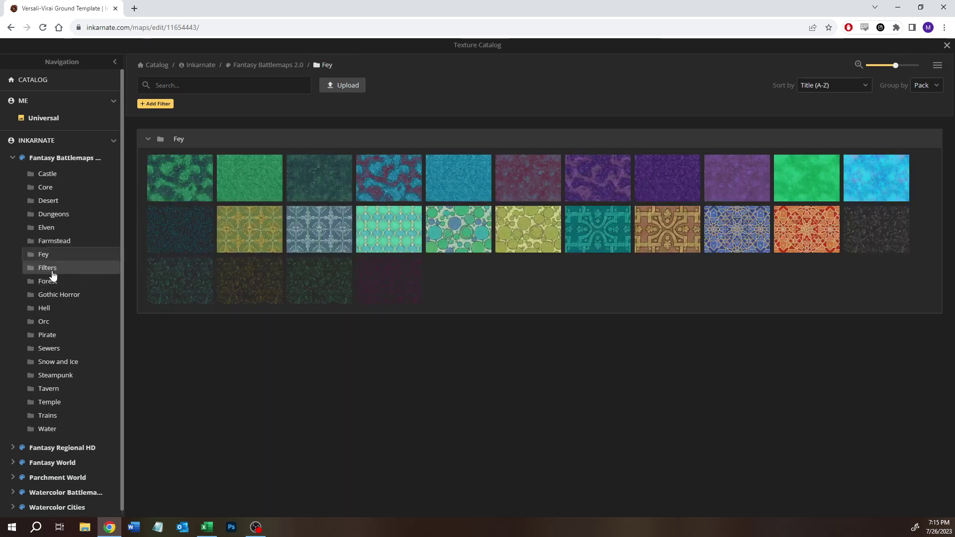
left_click(53, 272)
left_click(48, 282)
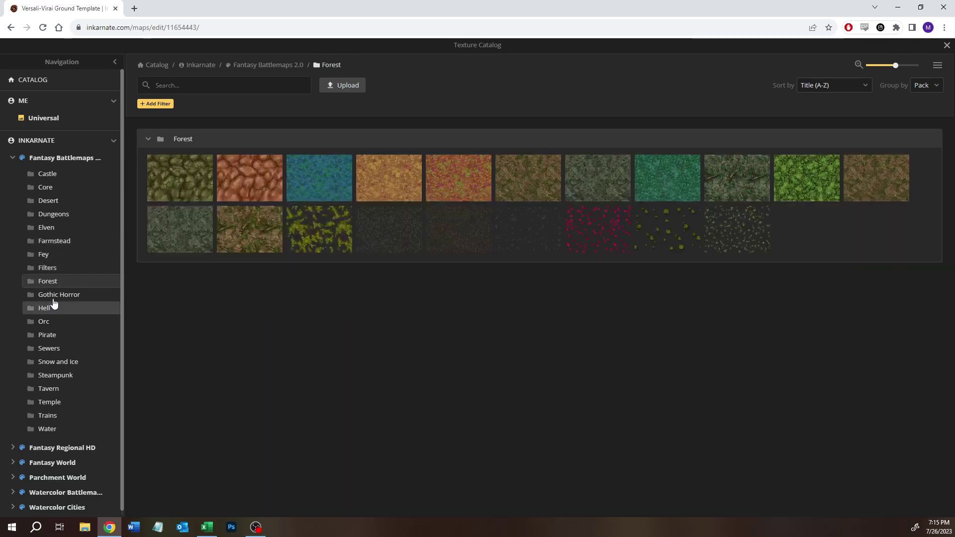
left_click(53, 298)
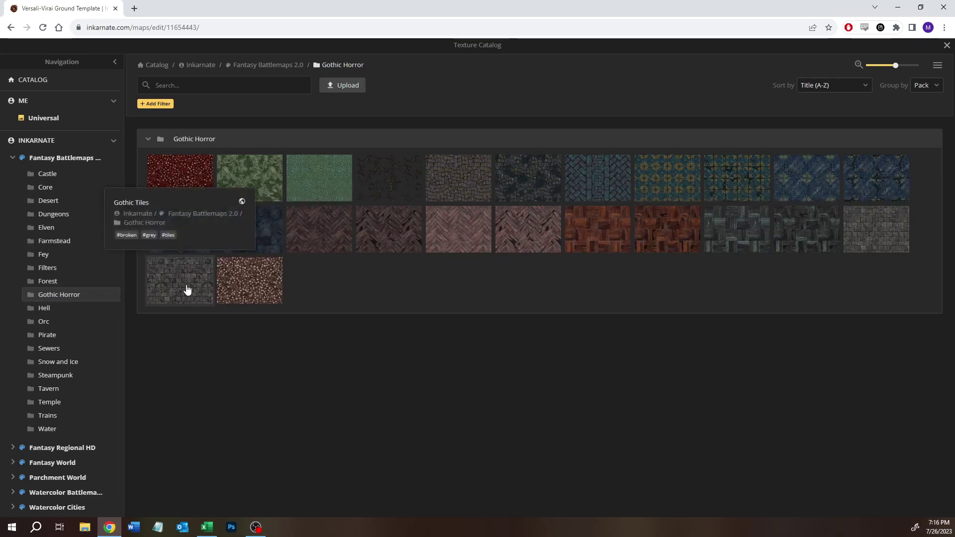
mouse_move(885, 228)
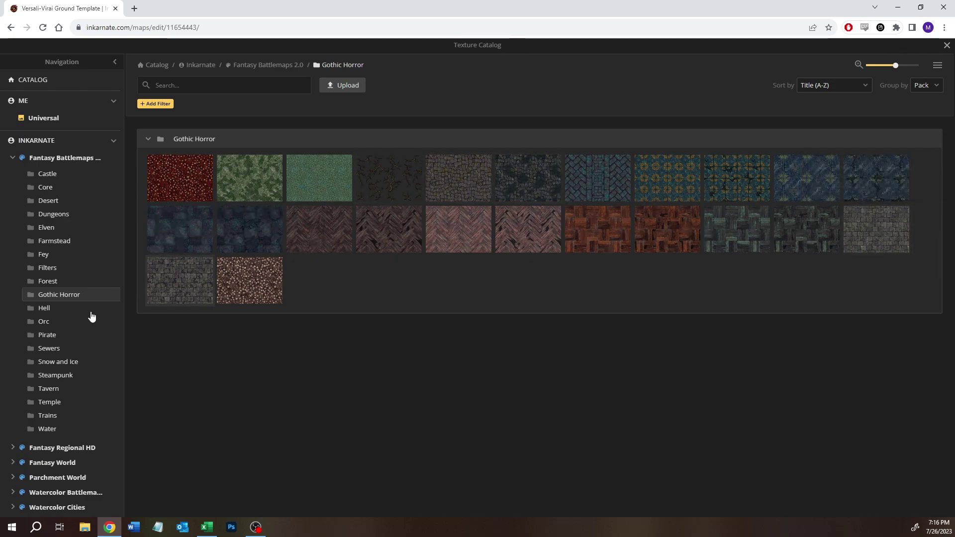
Check the Pirate, Sewers and Steampunk textures and choose the grey rectangular stone brick texture from the Tavern folder.
left_click(47, 336)
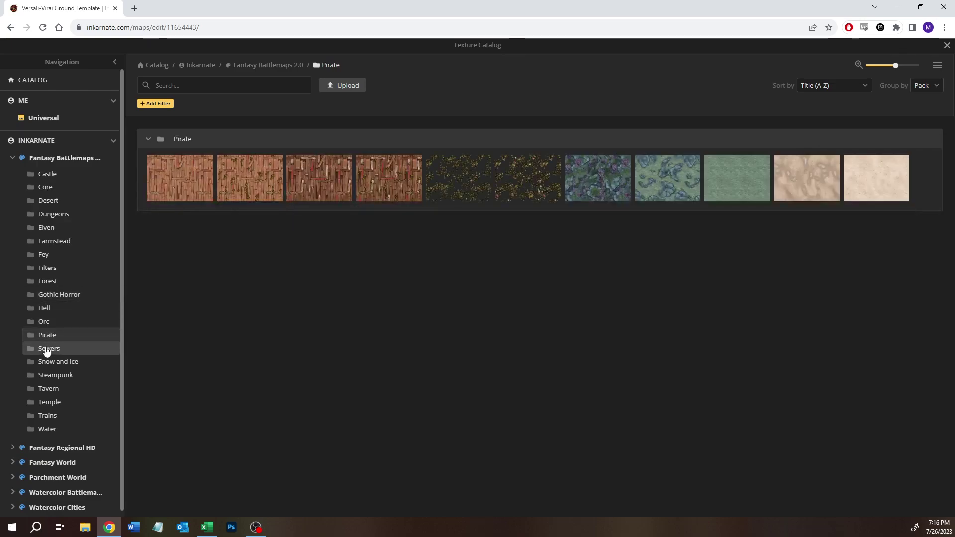
left_click(46, 350)
left_click(47, 363)
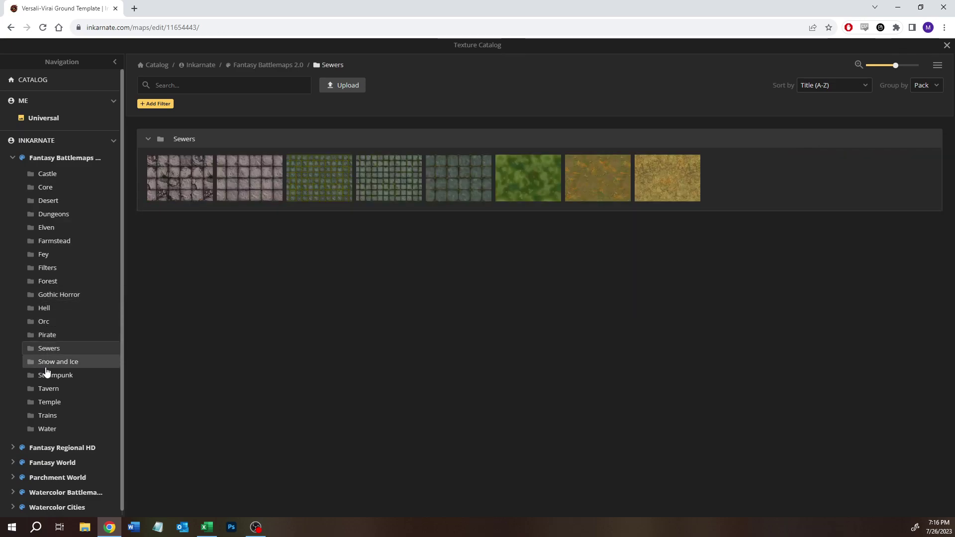
left_click(51, 377)
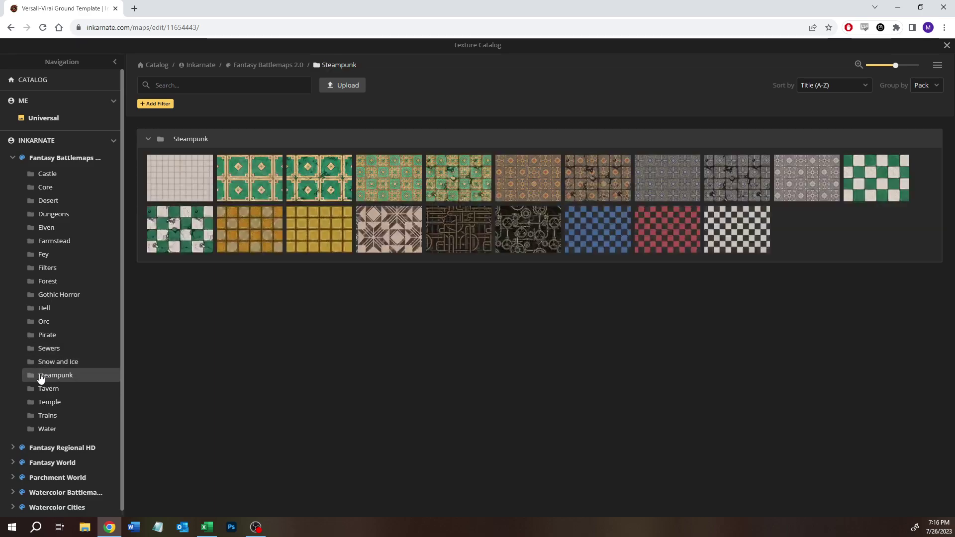
left_click(43, 390)
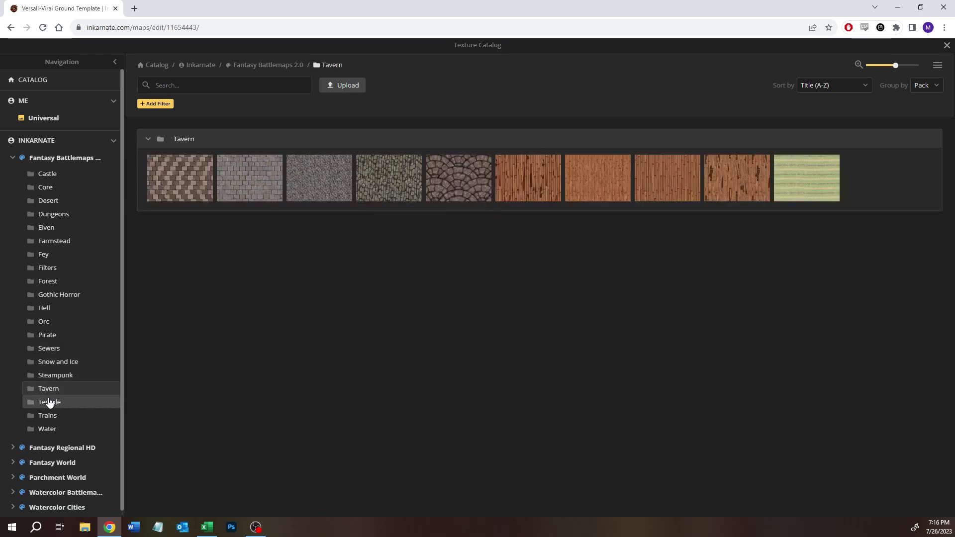
left_click(234, 184)
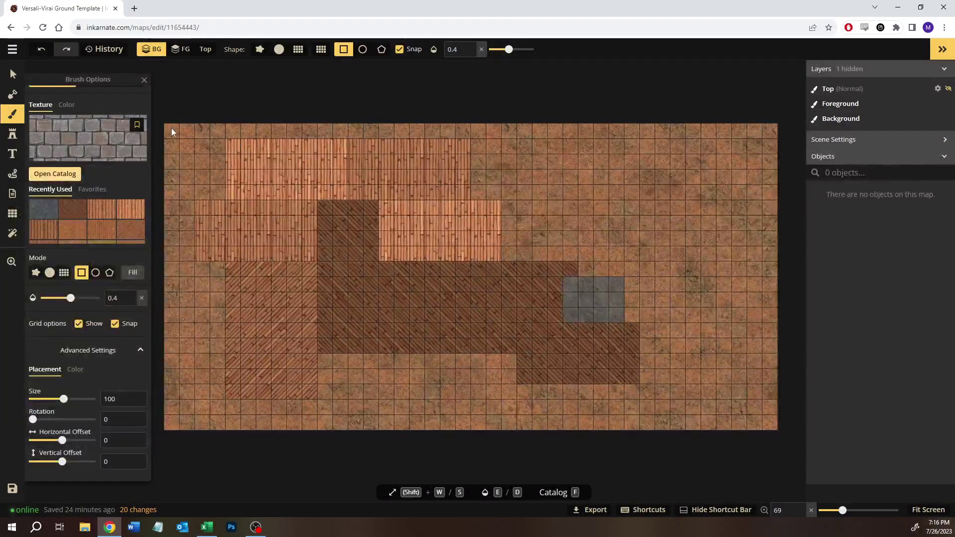
Paint a 12 x 1 test strip of the grey brick along the map's northern edge at texture size 35.
left_click_drag(299, 132, 345, 143)
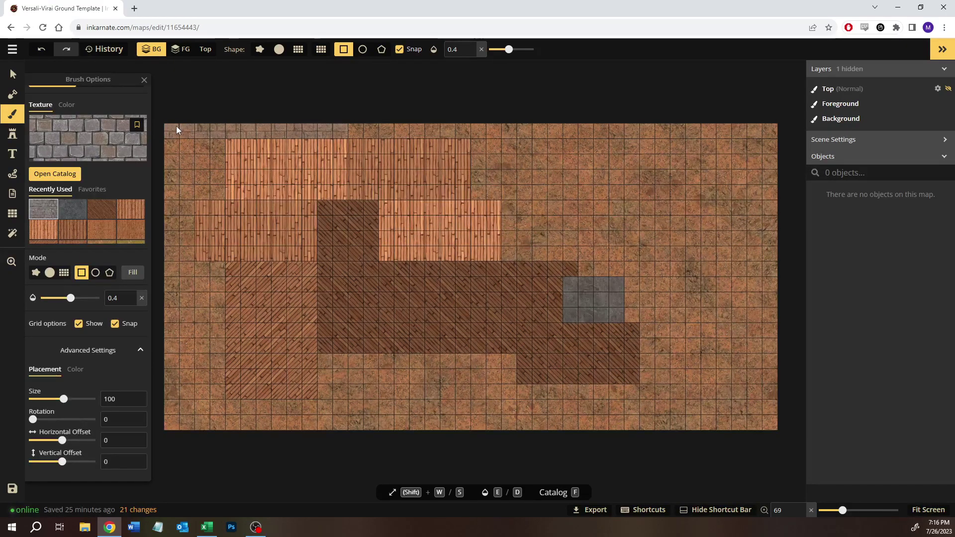
key("ctrl+z")
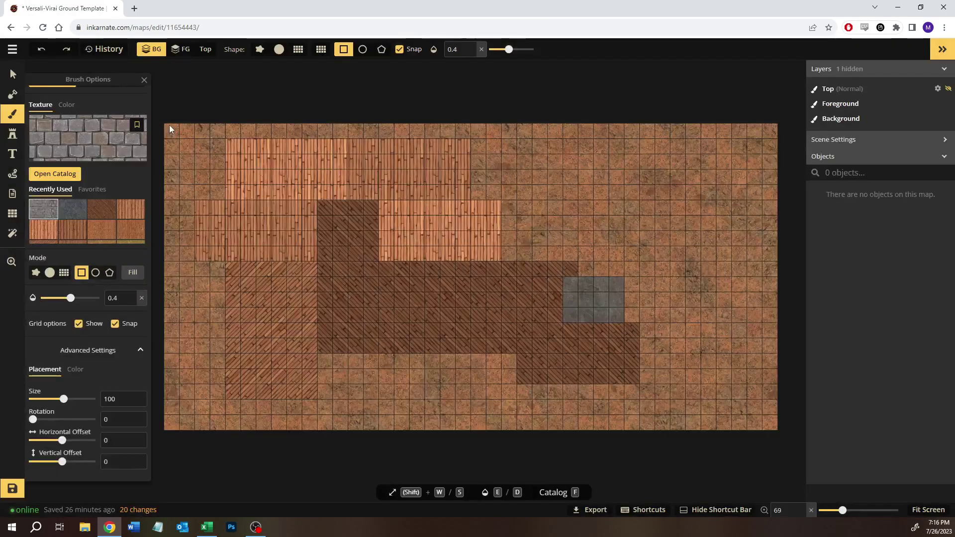
left_click_drag(169, 124, 343, 136)
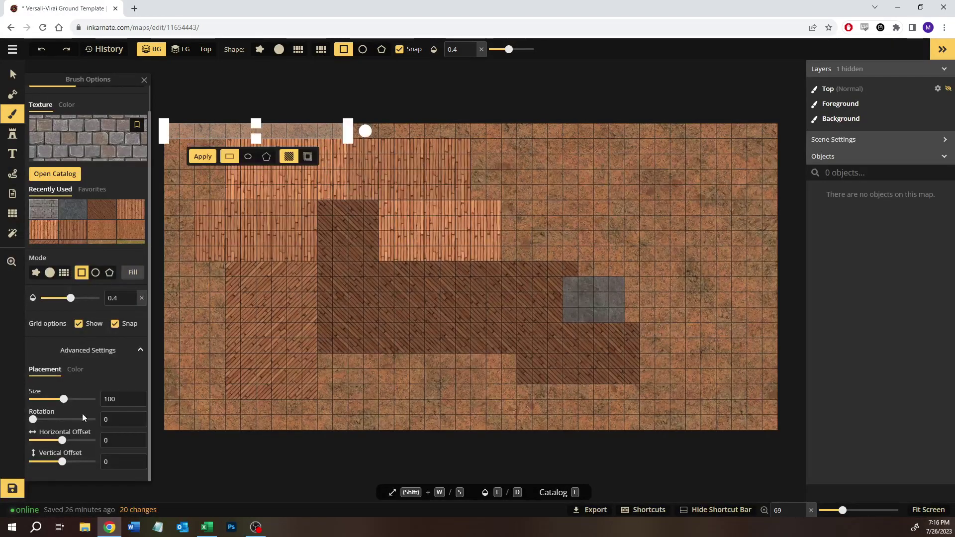
left_click_drag(64, 402, 50, 406)
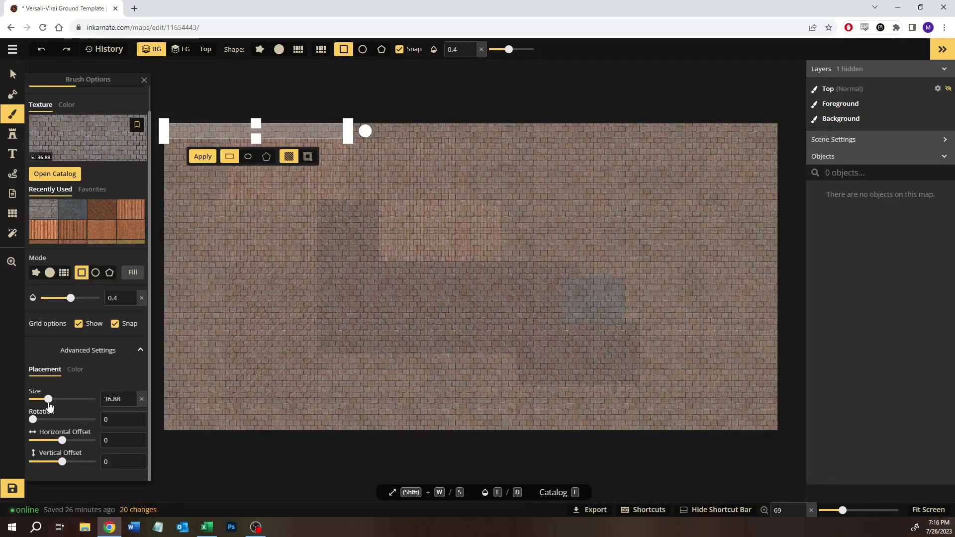
left_click(115, 400)
double_click(116, 400)
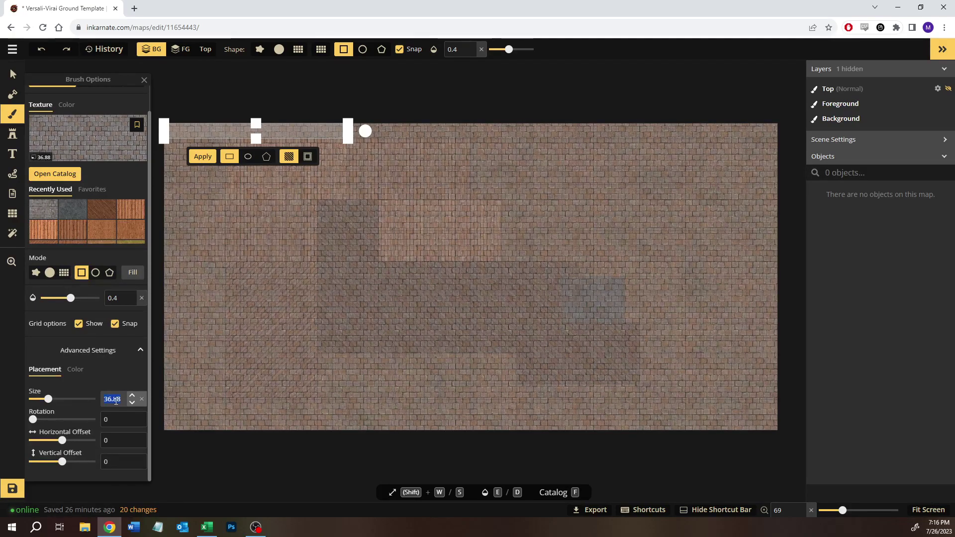
type("35")
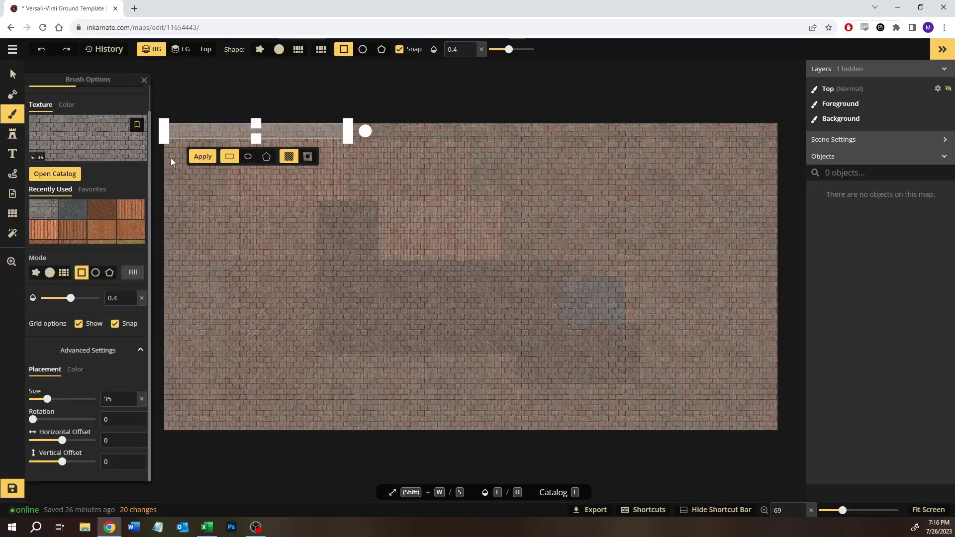
key("Return")
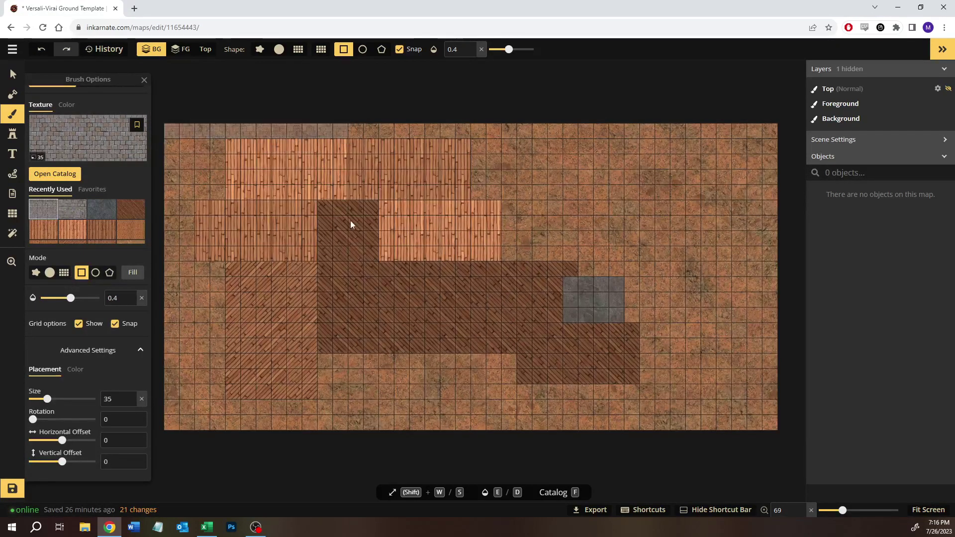
Set the brush opacity to 1 and repaint the 12 x 1 grey brick test strip.
left_click(95, 298)
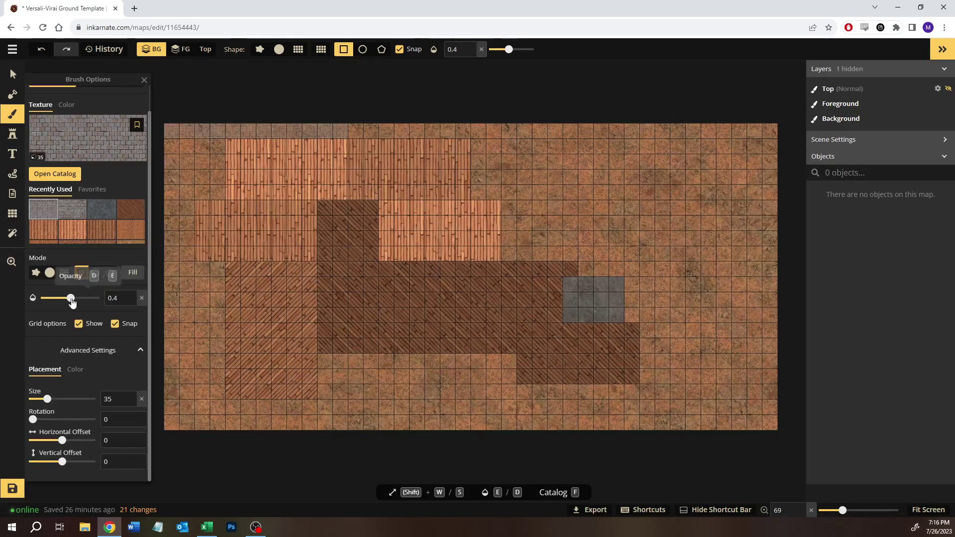
left_click_drag(175, 123, 350, 138)
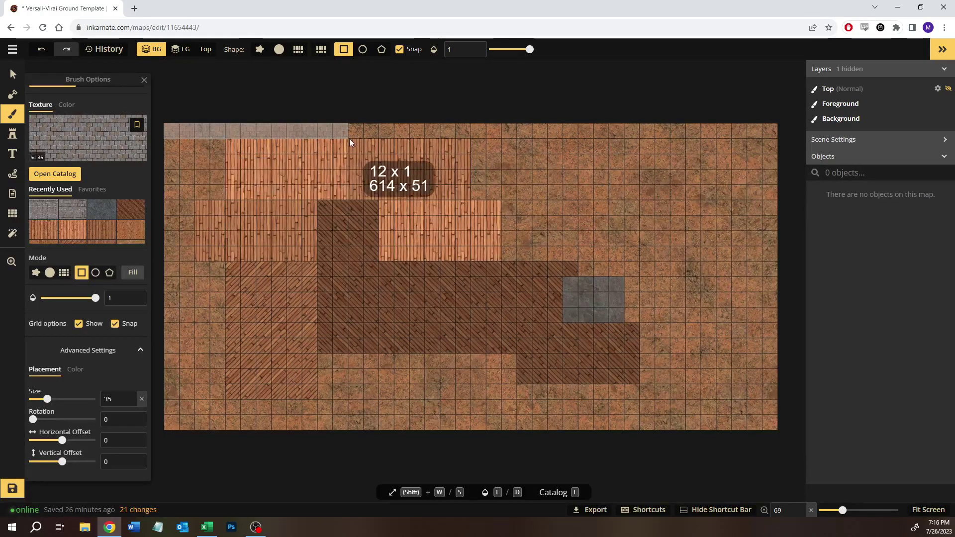
key("Return")
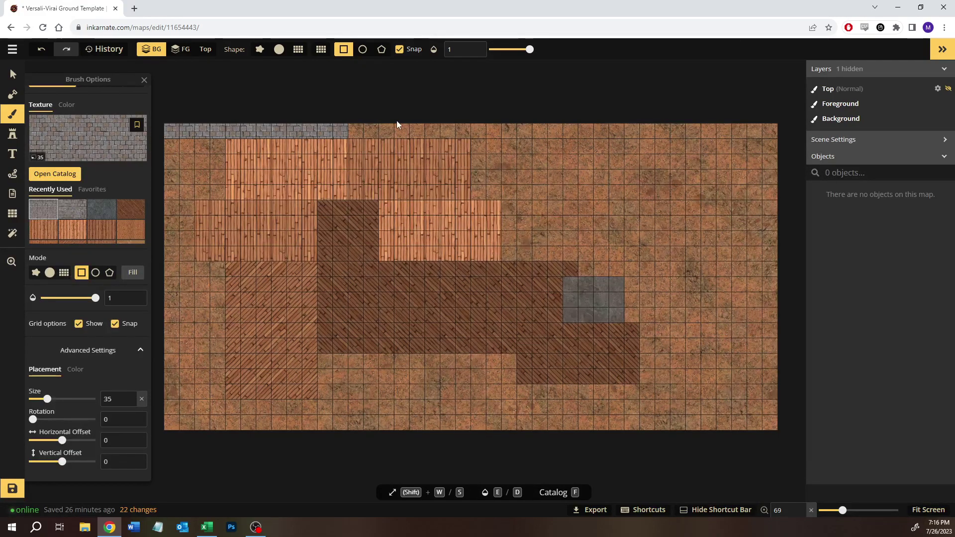
Paint an adjoining strip of the grey brick east of the first one with the texture rotated 90 degrees.
left_click_drag(353, 124, 529, 140)
mouse_move(513, 139)
left_mouse_down()
mouse_move(504, 138)
mouse_move(529, 141)
left_mouse_up()
left_click_drag(33, 419, 56, 426)
left_click(385, 157)
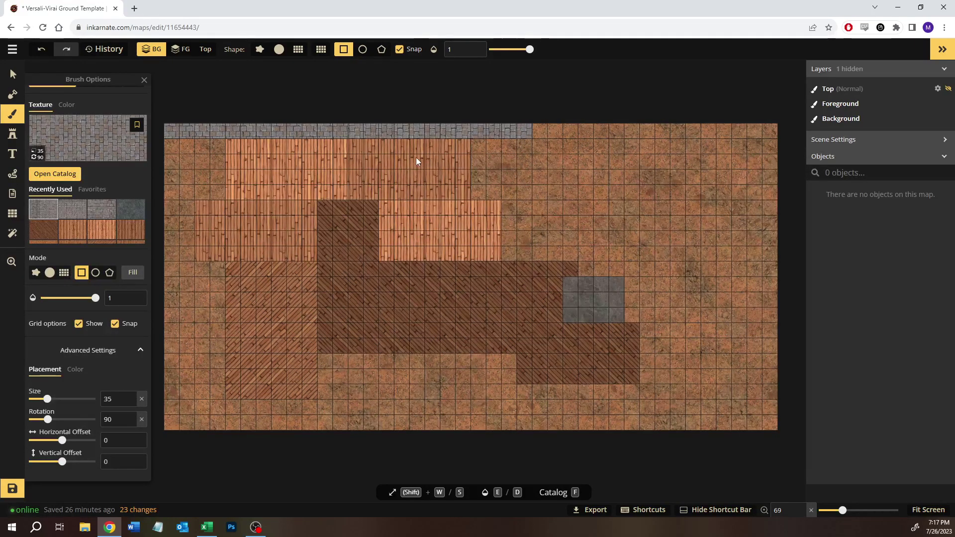
Look through the Temple textures and choose the unbroken dark grey stone tile texture from the Gothic Horror folder.
left_click(56, 174)
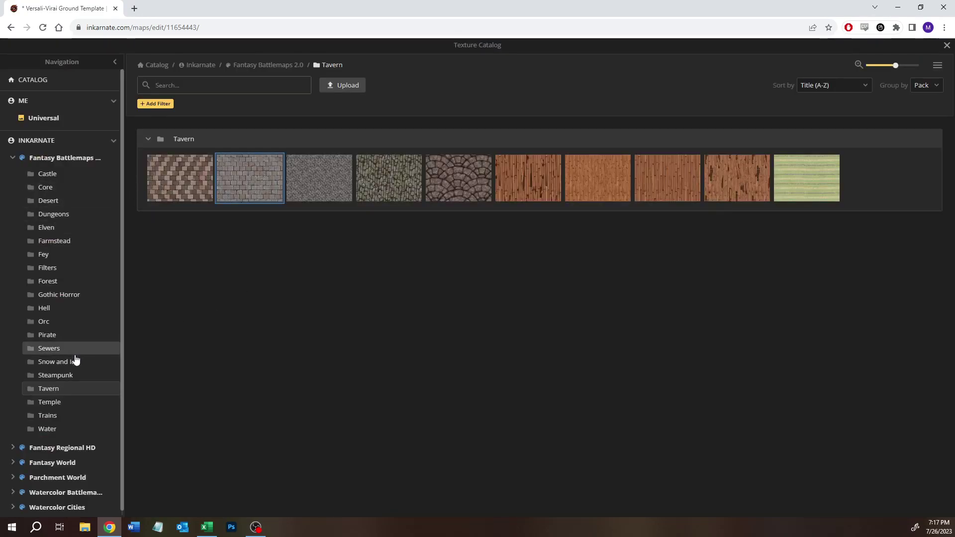
left_click(59, 407)
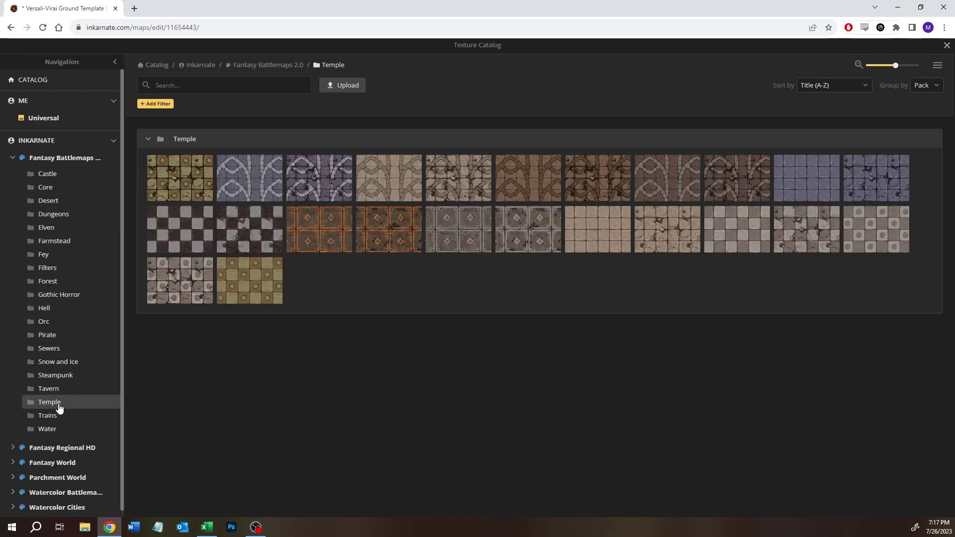
left_click(54, 295)
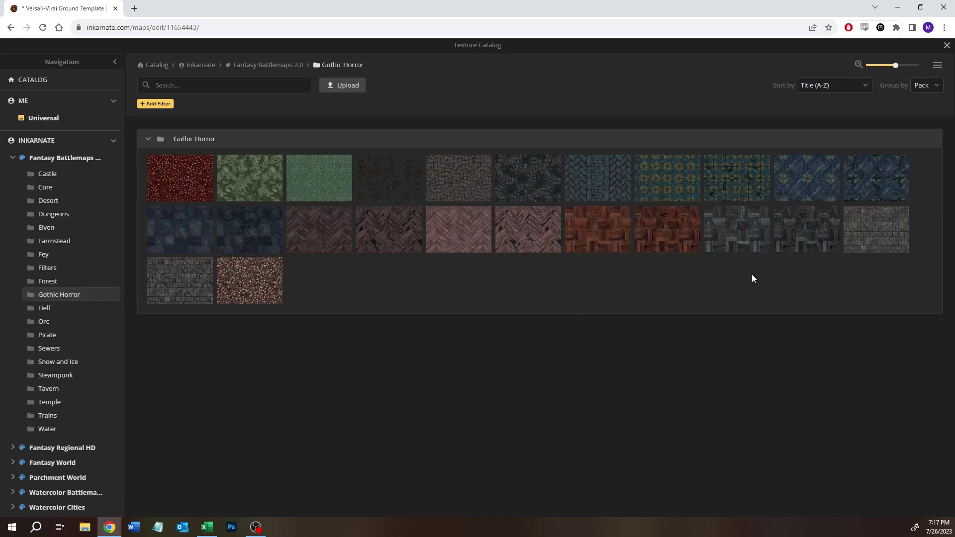
left_click(882, 230)
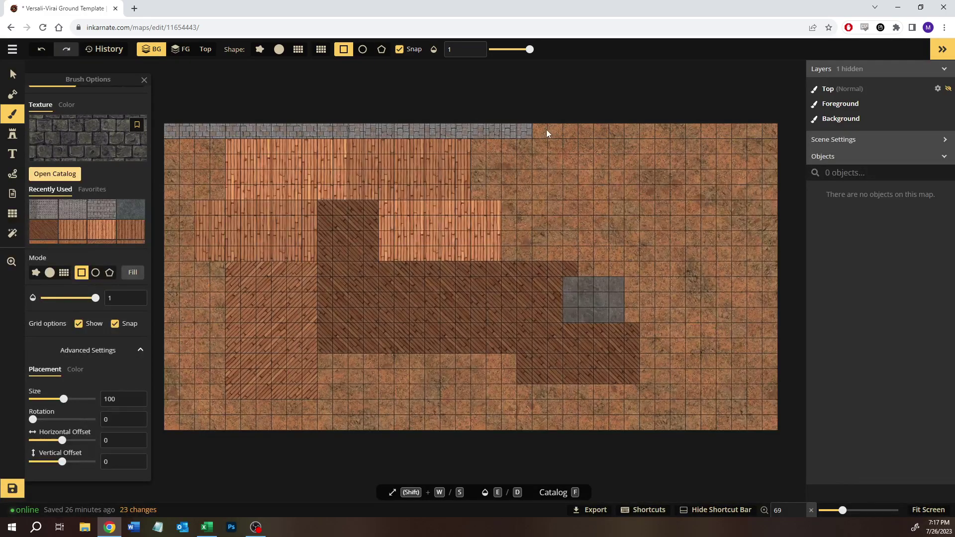
Mark out a one-square-high strip directly east of the grey brick, test-fill it with the dark stone tiles and undo the fill.
left_click_drag(546, 130, 752, 145)
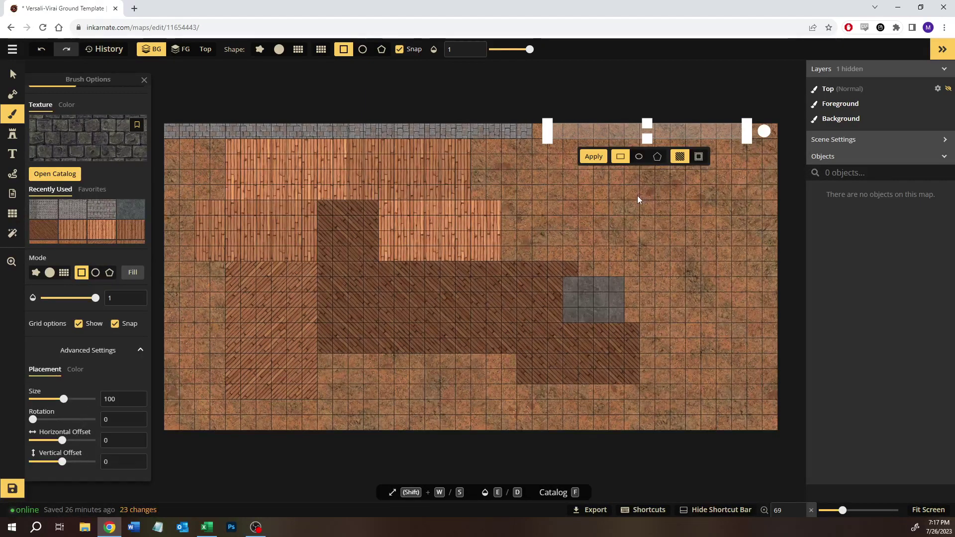
left_click_drag(586, 127, 570, 128)
left_click(572, 157)
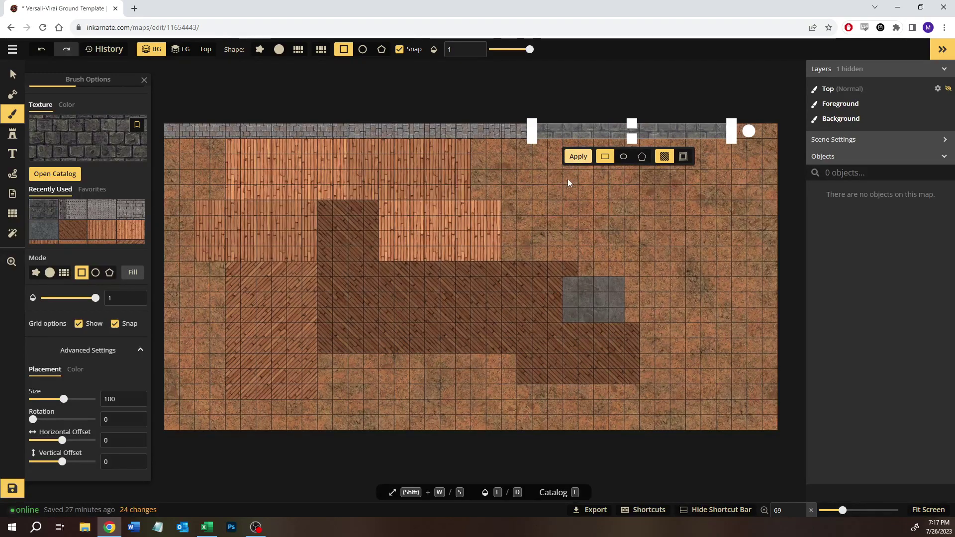
key("ctrl+z")
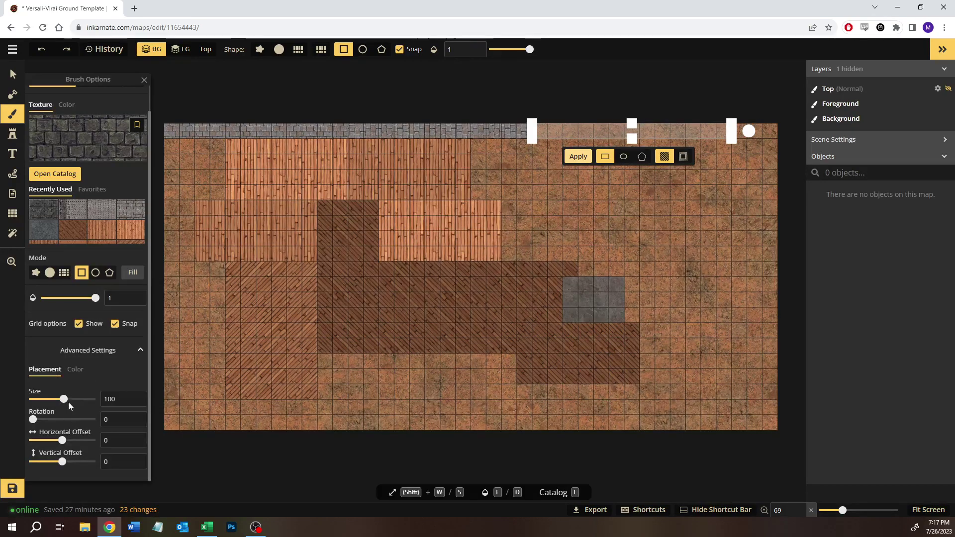
Set the dark stone tile texture to size 50 and rotation 90, test-fill the marked strip and undo the fill.
double_click(122, 398)
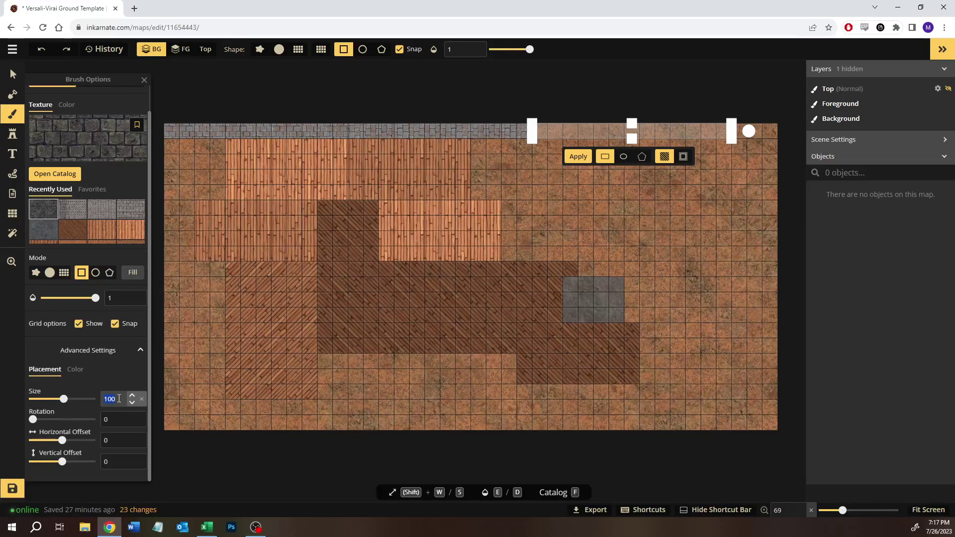
type("50")
double_click(114, 420)
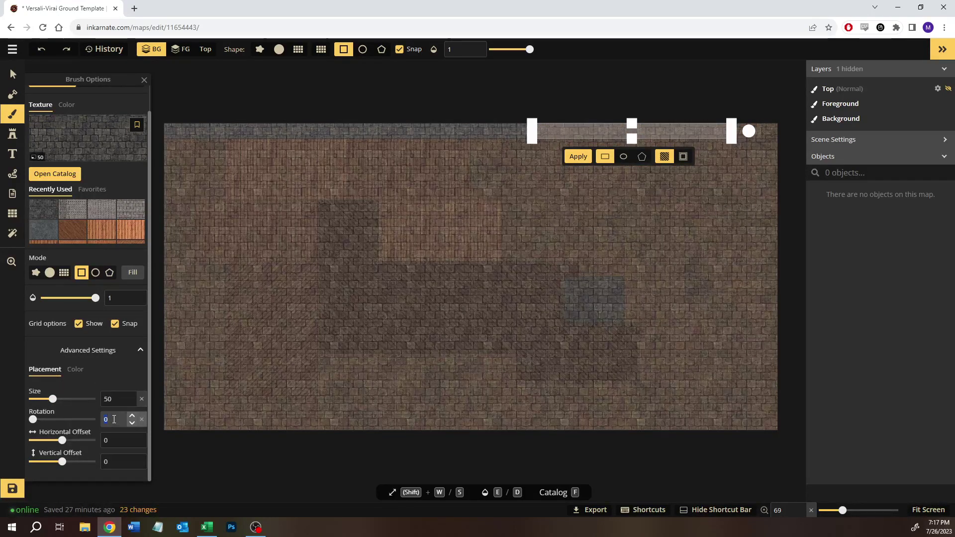
type("90")
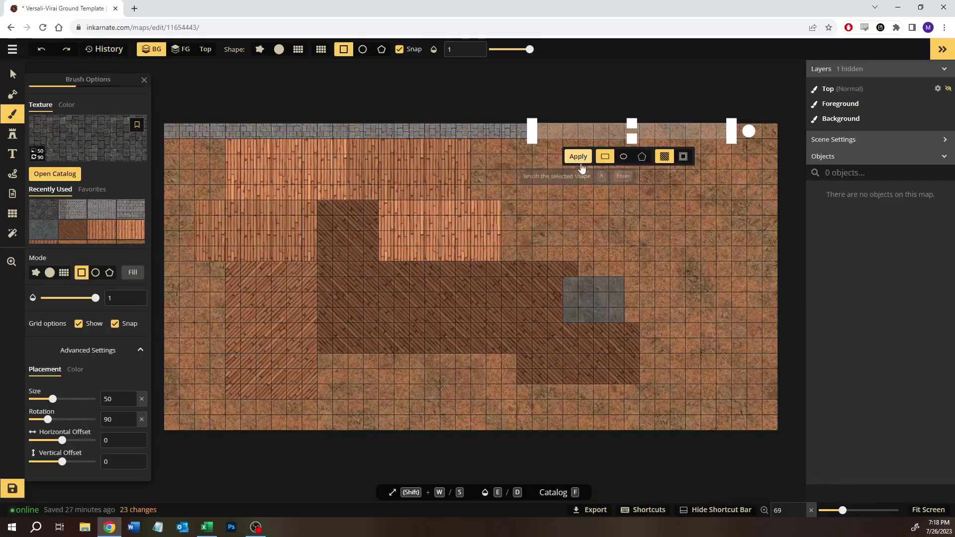
left_click(578, 156)
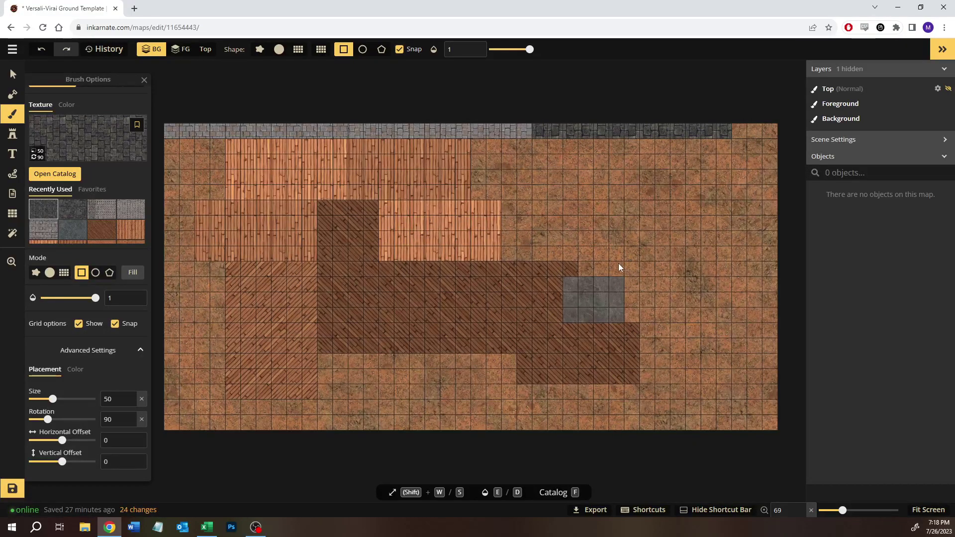
key("ctrl+z")
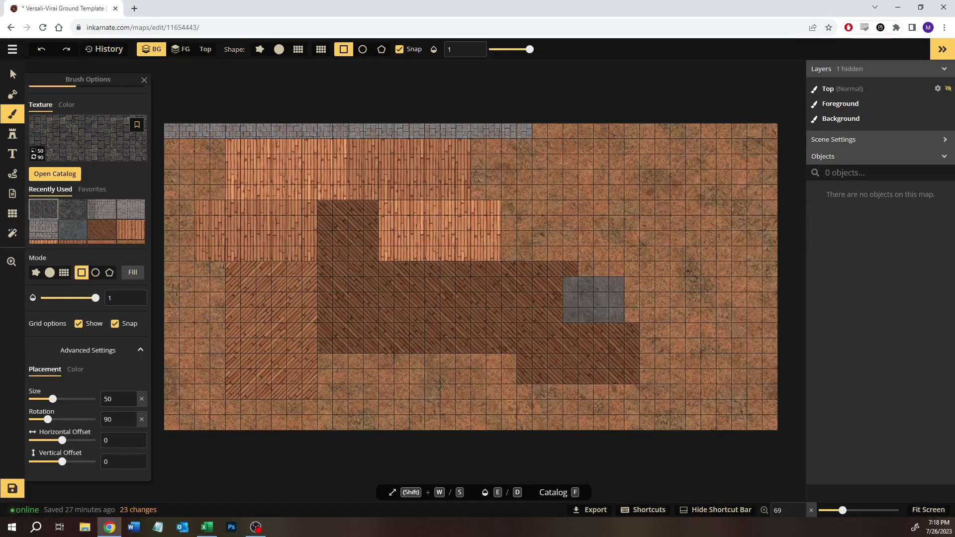
Raise the stone tile texture's brightness to 125 and fill a 12 x 1 strip east of the grey brick.
left_click(76, 370)
left_click_drag(64, 439, 75, 441)
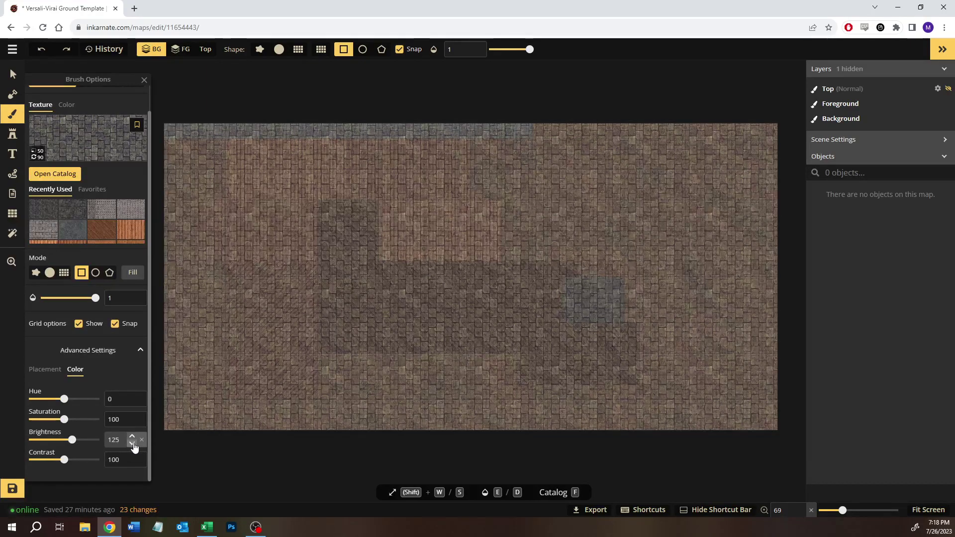
left_click_drag(533, 127, 724, 139)
left_click(566, 157)
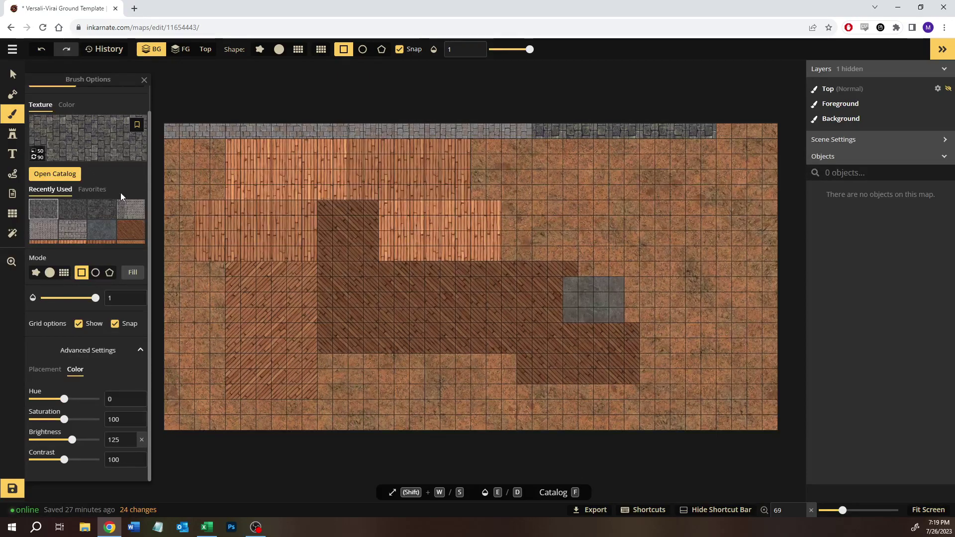
Undo the dark stone strip and both grey brick test strips along the map's north edge.
key("ctrl+z")
key("ctrl+z")
key("ctrl+z")
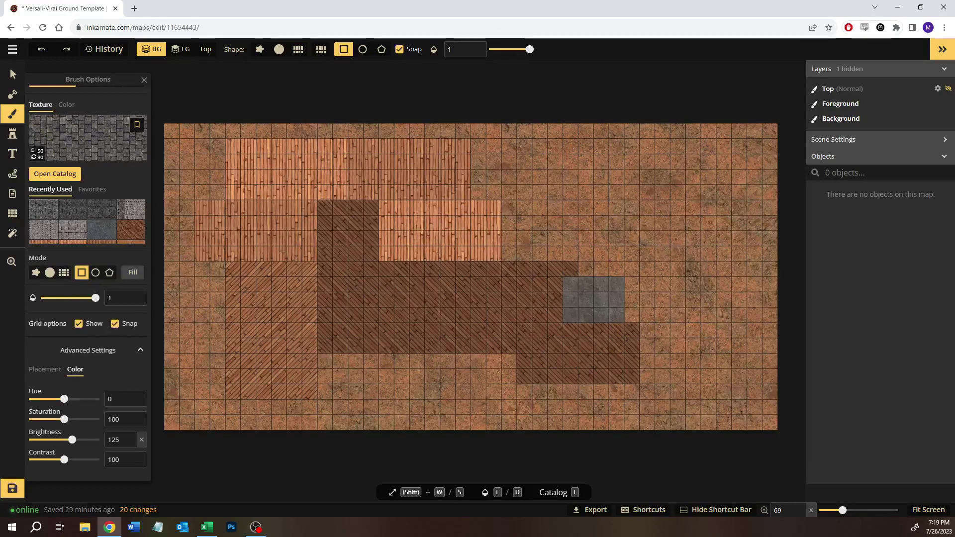
Switch to the Excel plan and measure the dark wall strip along row 64 above the King's Charter, ending at column AB.
key("alt+Tab")
left_click_drag(104, 239, 287, 239)
left_click_drag(287, 250, 288, 279)
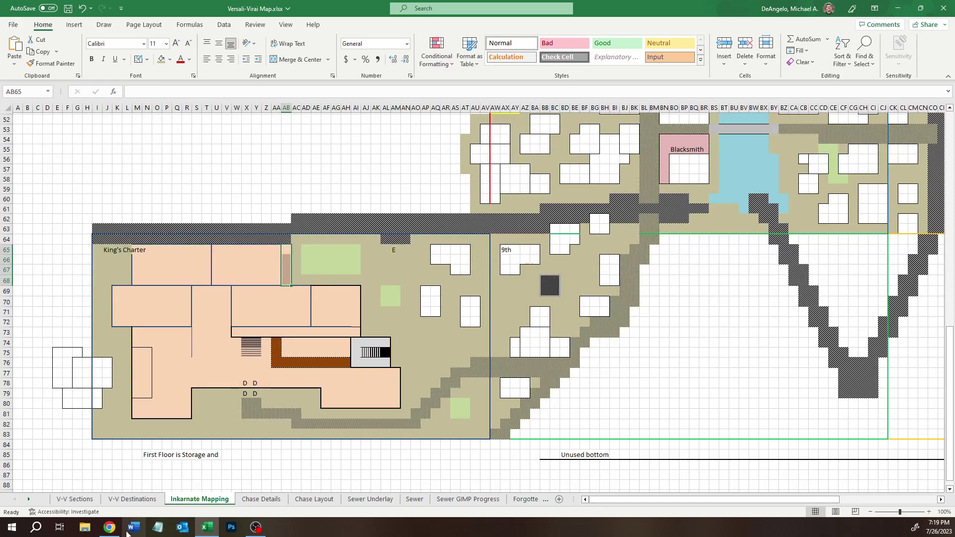
Switch back to Inkarnate and fill a 20 x 1 strip of dark stone tiles from the map's northwest corner.
left_click(110, 528)
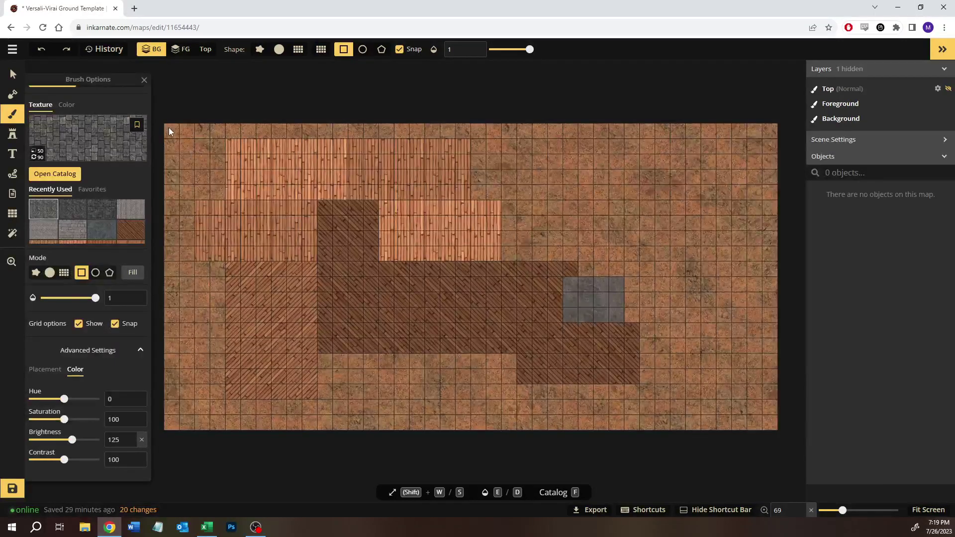
left_click_drag(167, 130, 466, 139)
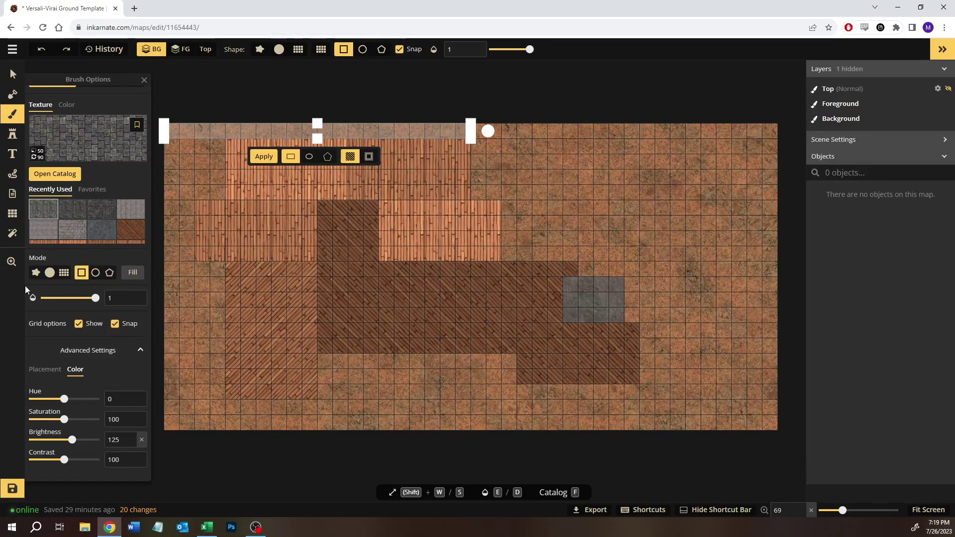
left_click(262, 157)
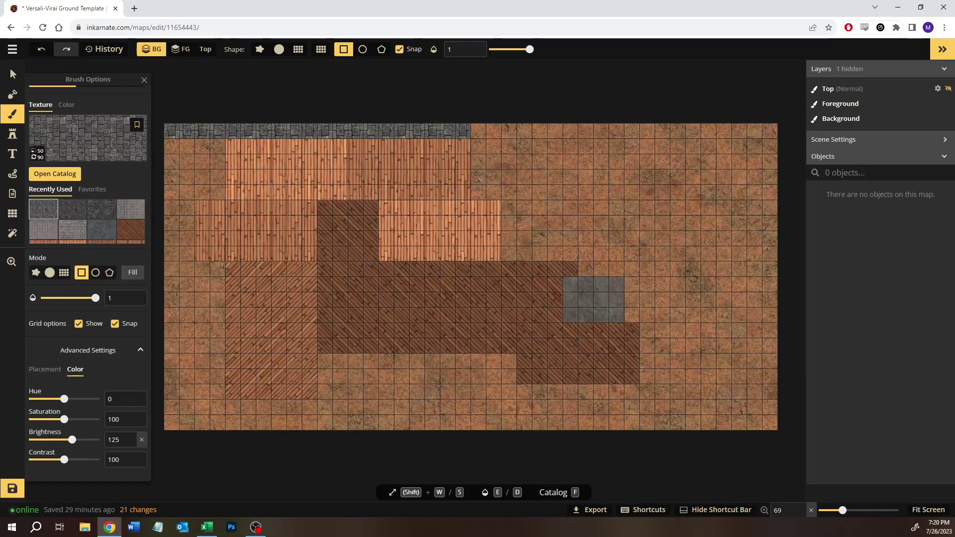
In the Excel plan, measure the small dark wall piece on row 64 and the gap separating it from the long strip.
key("alt+Tab")
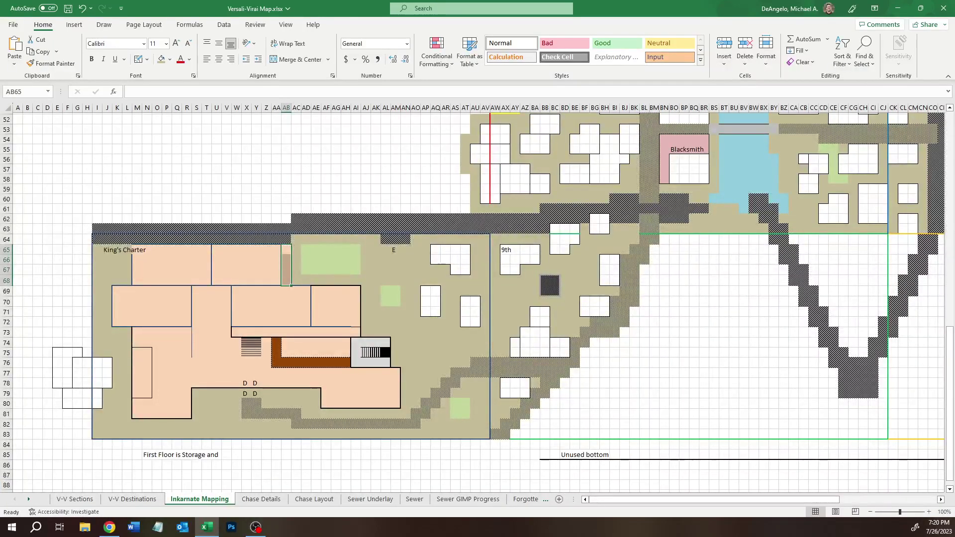
left_click_drag(386, 239, 401, 238)
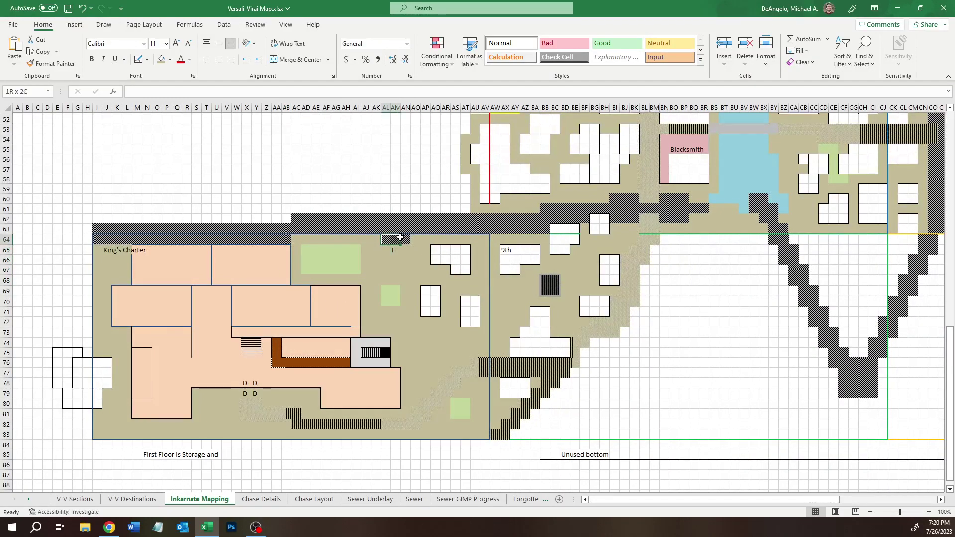
left_click_drag(294, 239, 377, 245)
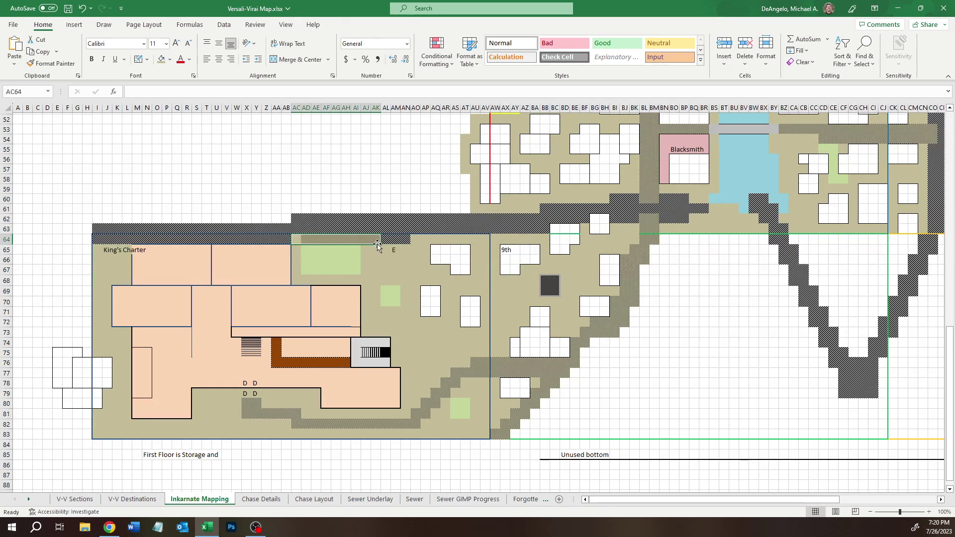
left_click(385, 240)
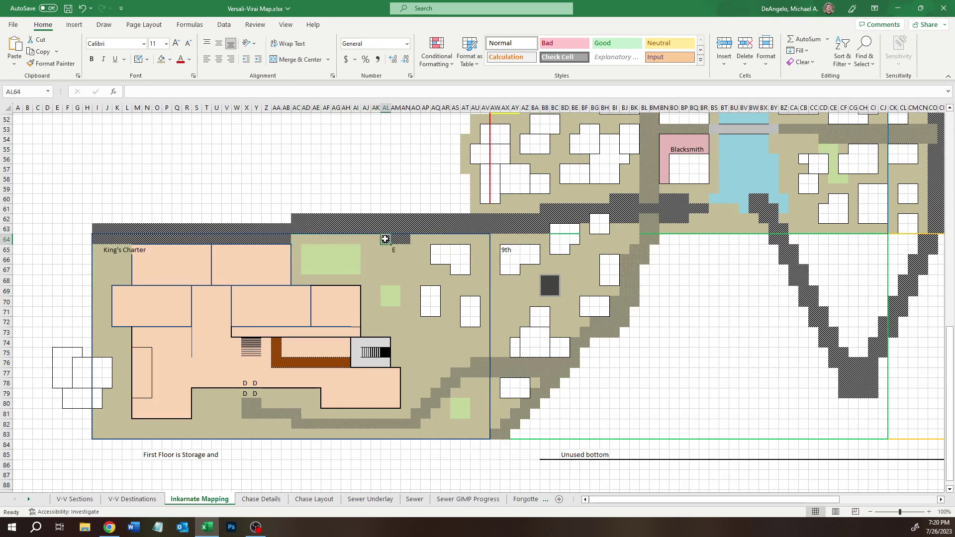
In Inkarnate, fill a 3 x 1 strip of dark stone tiles on the north edge, nine squares east of the long strip.
left_click(110, 529)
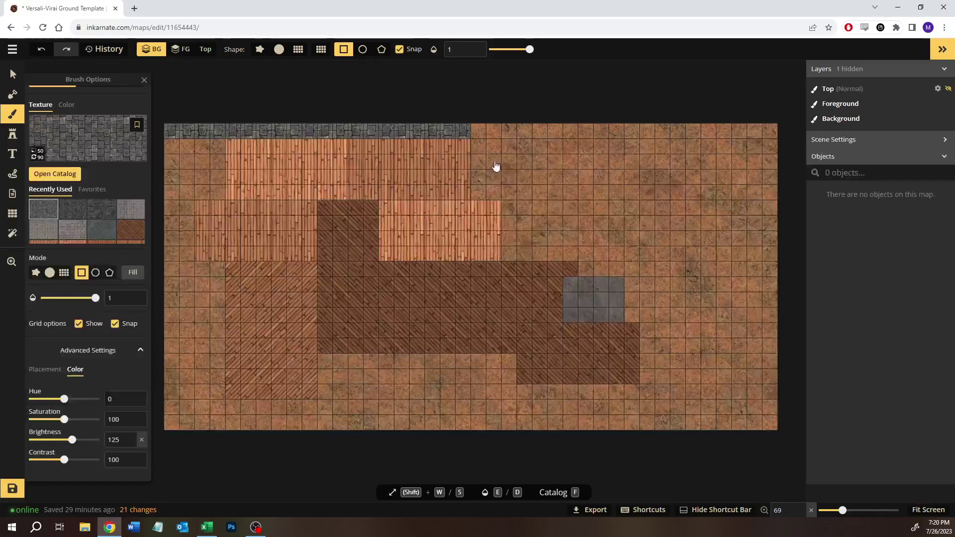
left_click_drag(498, 132, 637, 135)
left_click_drag(641, 136, 651, 135)
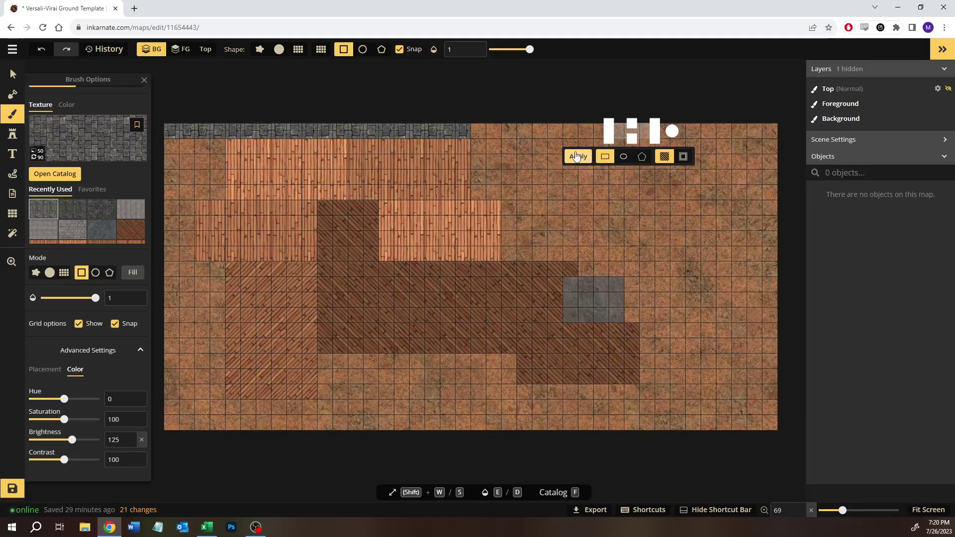
key("Return")
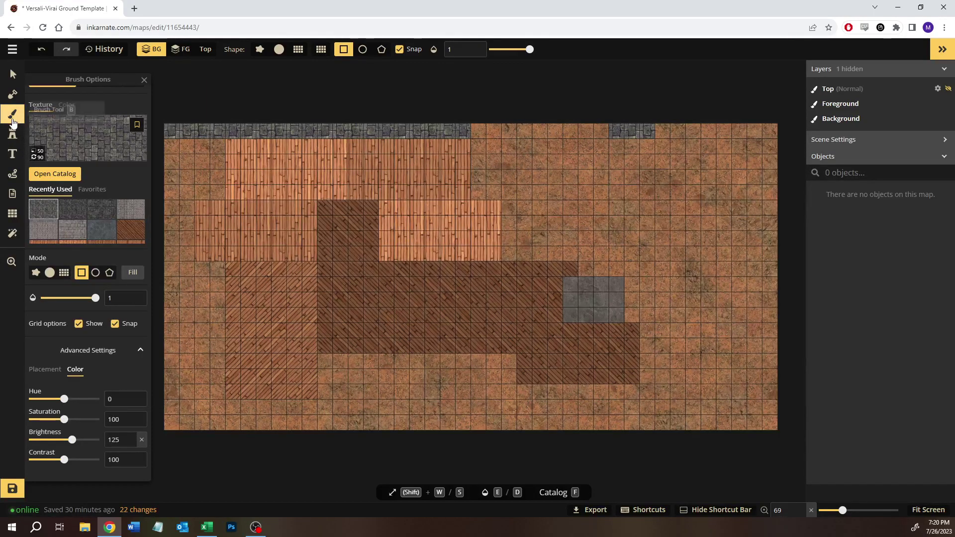
Open VV Grass.JPG from the Versali-Virai folder under Battlemaps > Planning, check the saved grass brush settings and close it.
scroll(51, 208, "down", 1)
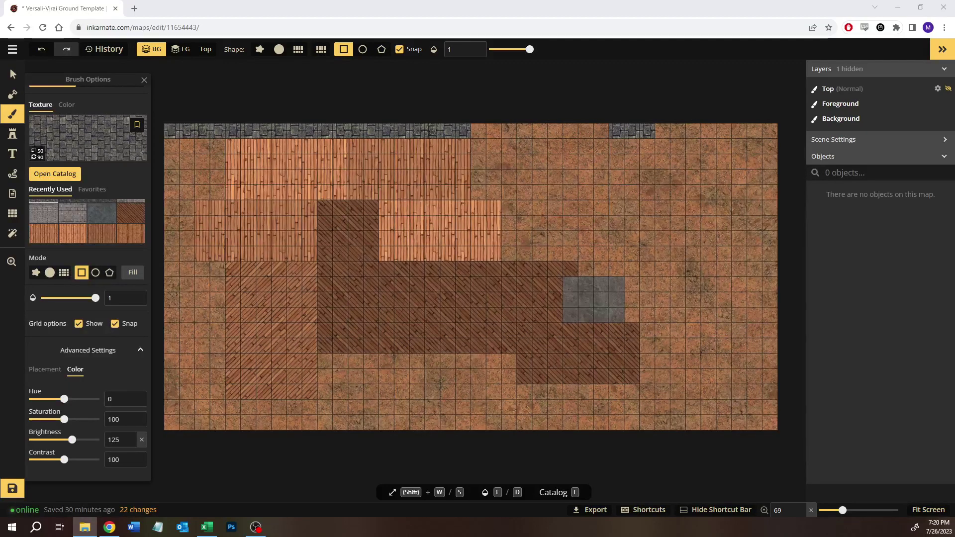
left_click_drag(0, 192, 404, 135)
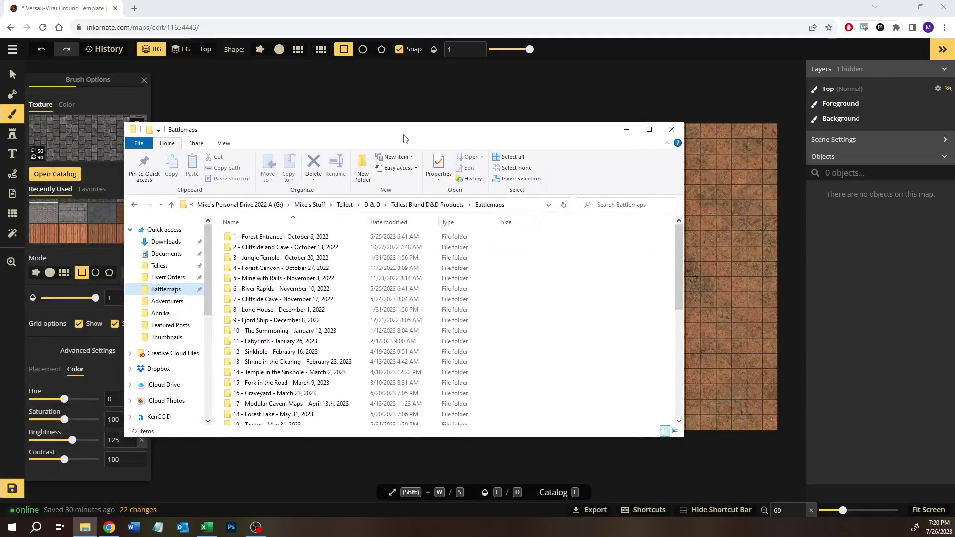
double_click(404, 135)
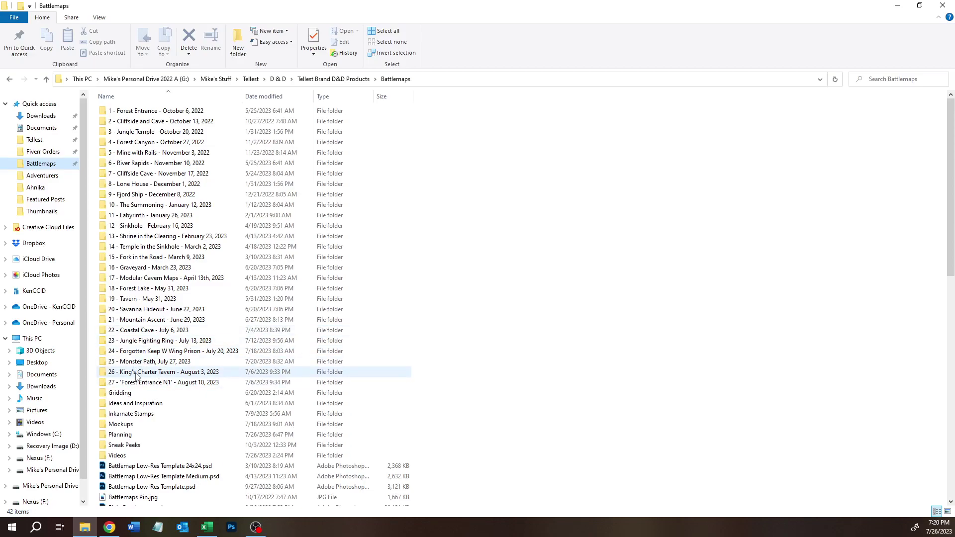
double_click(126, 435)
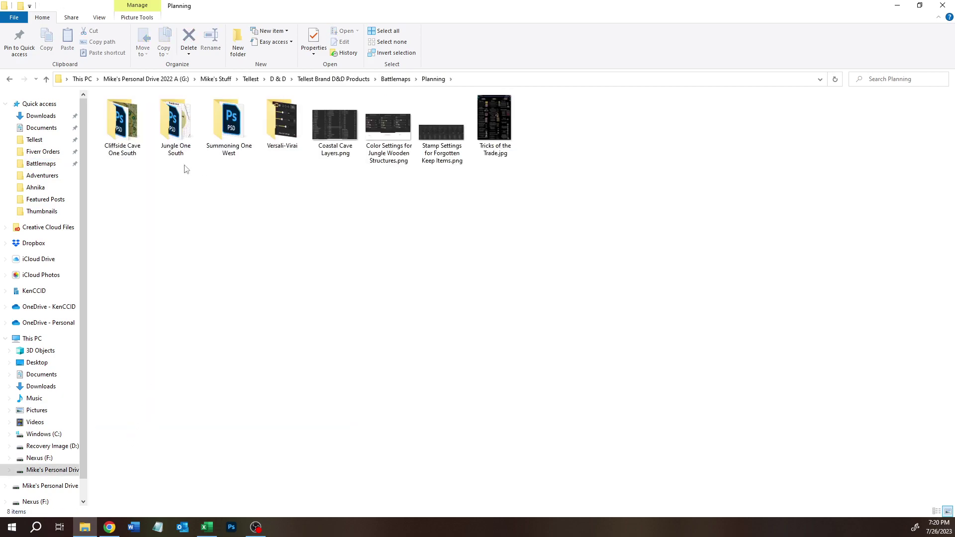
double_click(282, 122)
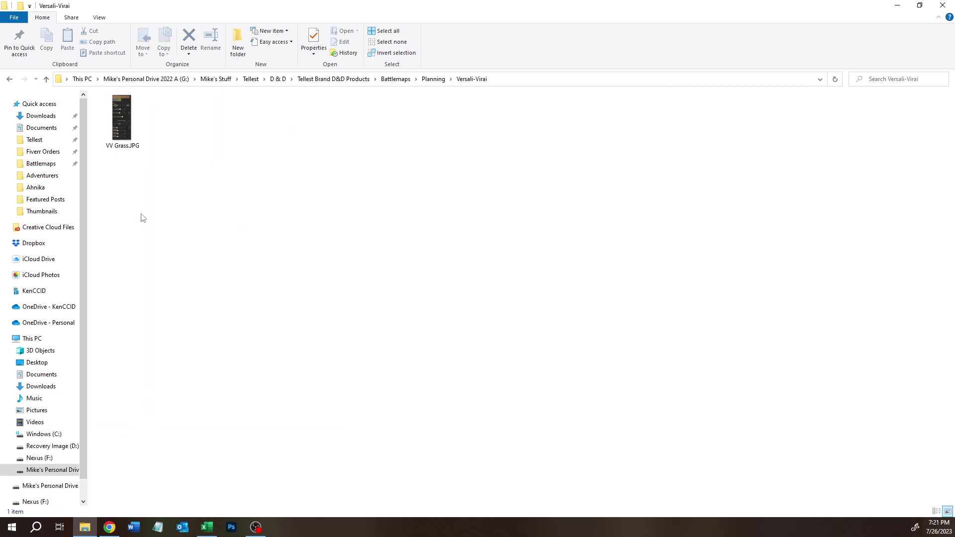
double_click(134, 135)
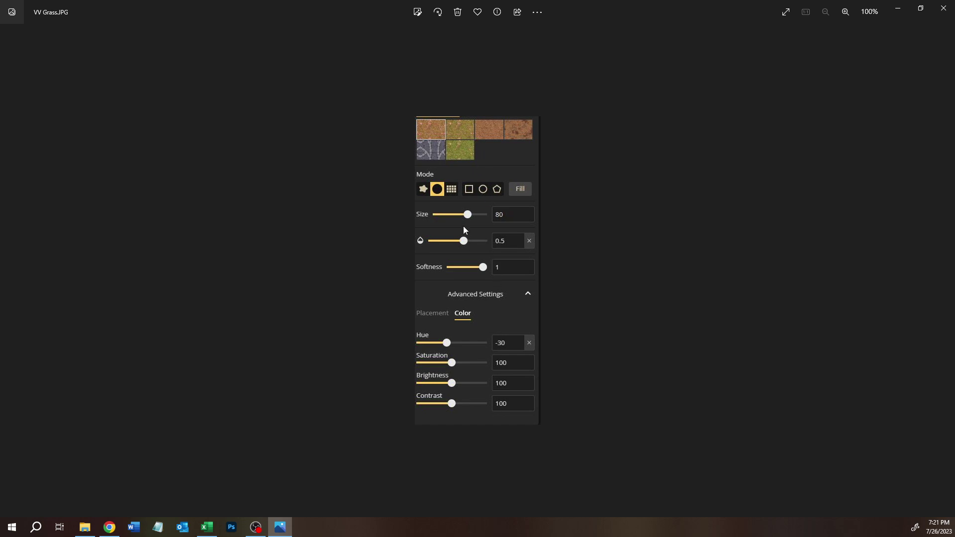
double_click(584, 7)
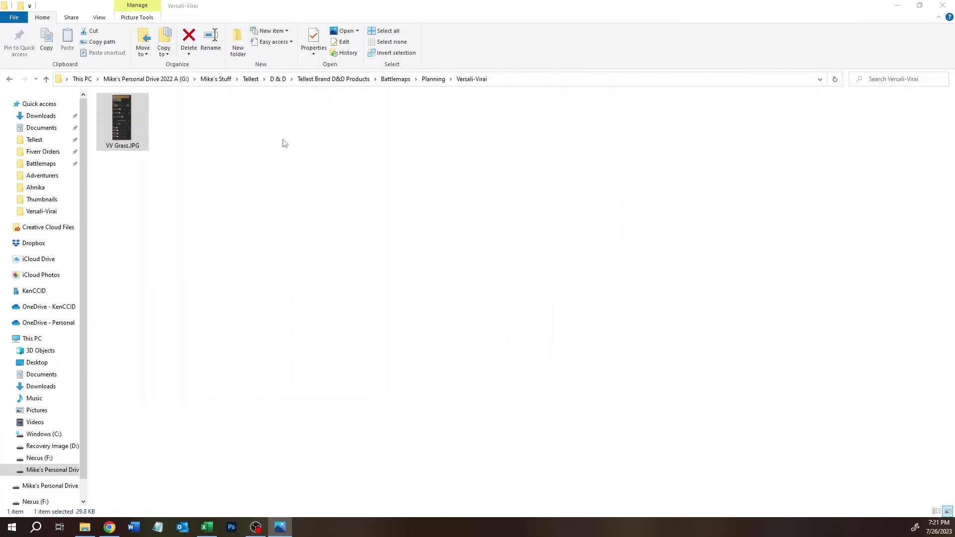
left_click(946, 7)
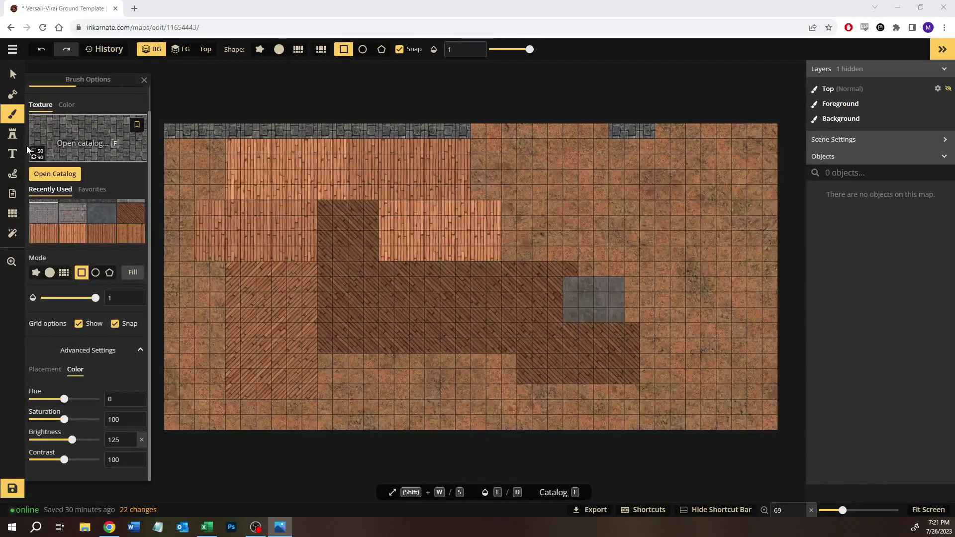
Choose the green grass texture with dirt patches from the Core folder and set its texture size to 80.
left_click(55, 173)
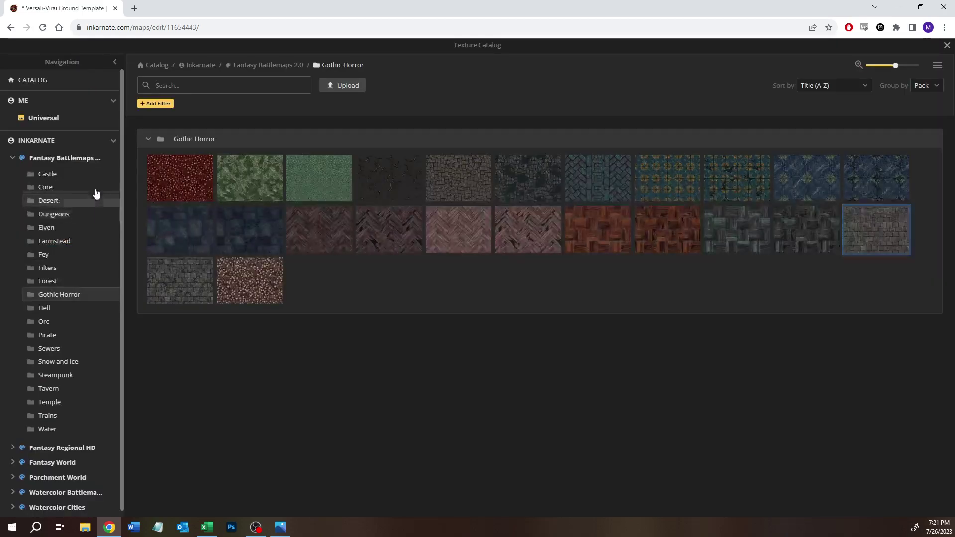
left_click(46, 188)
left_click(404, 174)
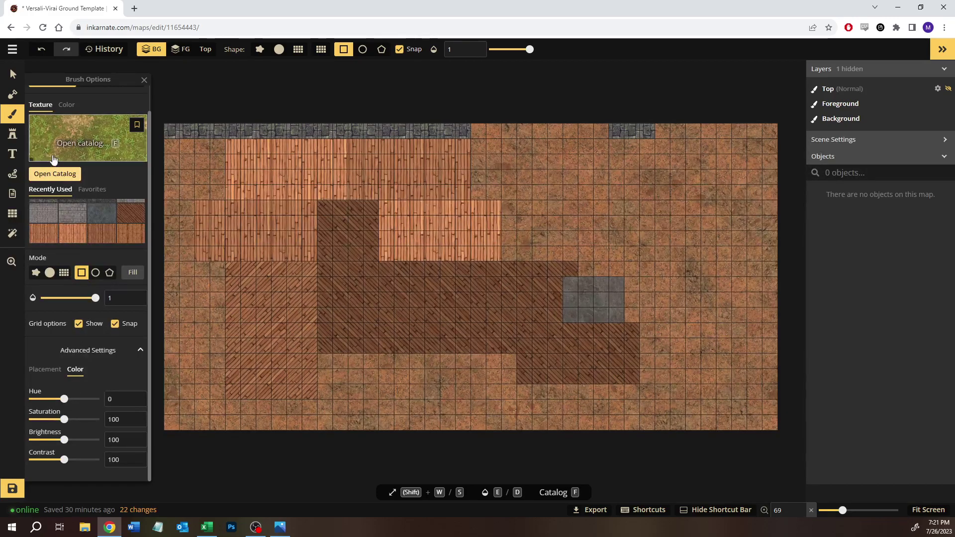
left_click(49, 371)
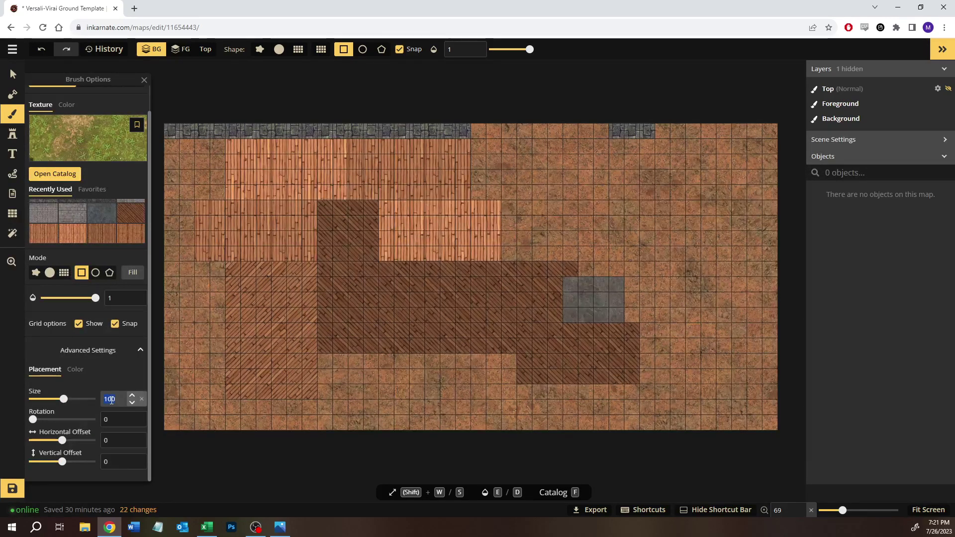
type("80")
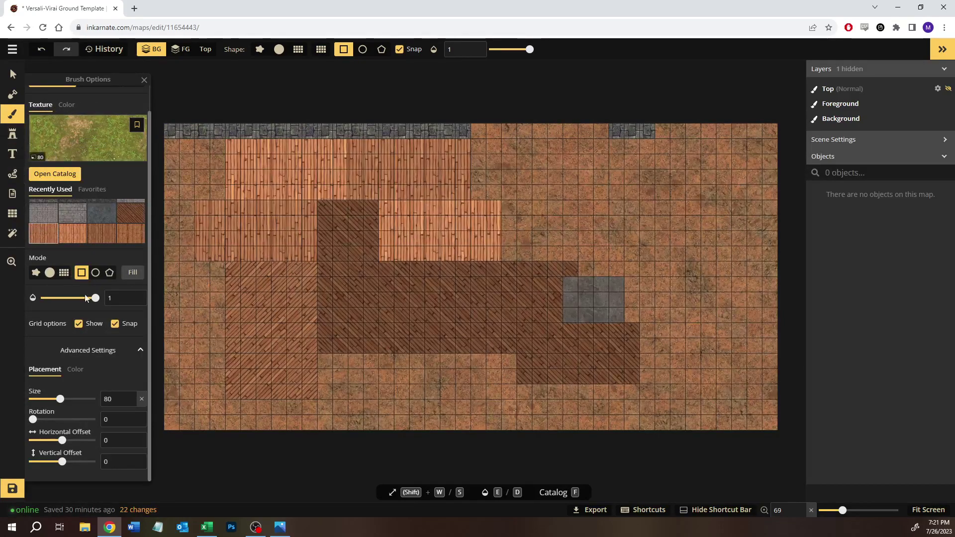
Switch to the round brush, test-paint a grass patch south of the dark plank floor and undo it.
left_click(50, 272)
mouse_move(328, 388)
left_mouse_down()
mouse_move(379, 399)
mouse_move(443, 396)
mouse_move(361, 367)
mouse_move(341, 404)
mouse_move(387, 414)
mouse_move(358, 400)
left_mouse_up()
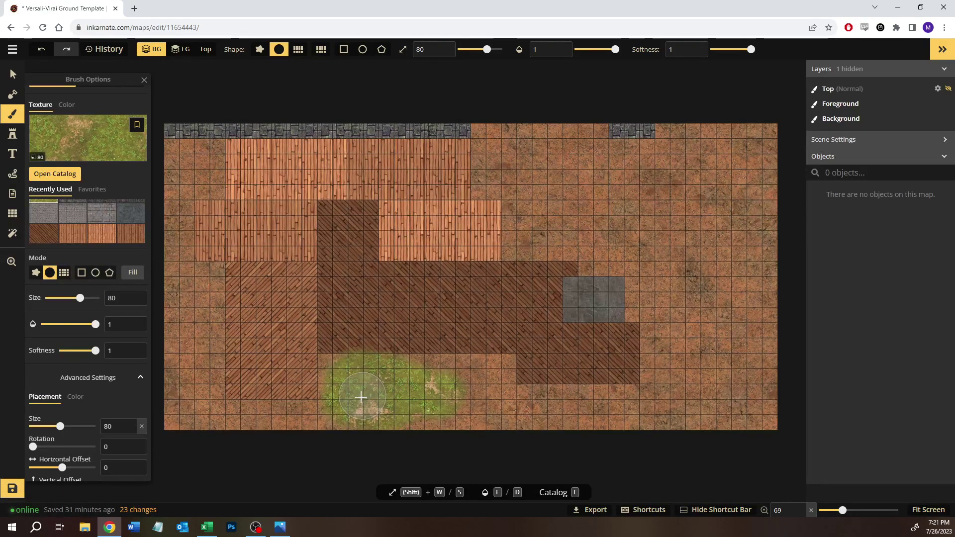
key("ctrl+z")
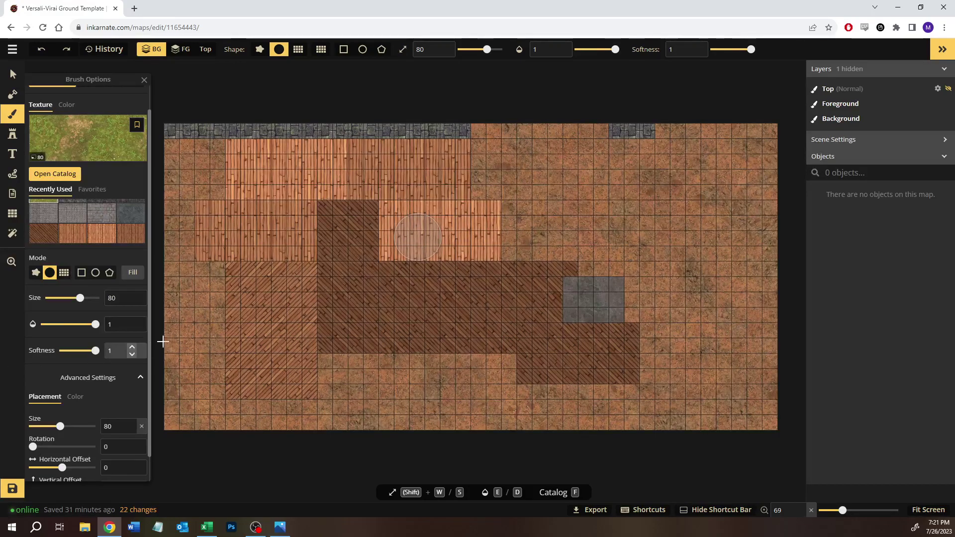
Set the round grass brush's opacity to 0.5 and the grass texture's placement size to 100.
left_click_drag(100, 332, 78, 334)
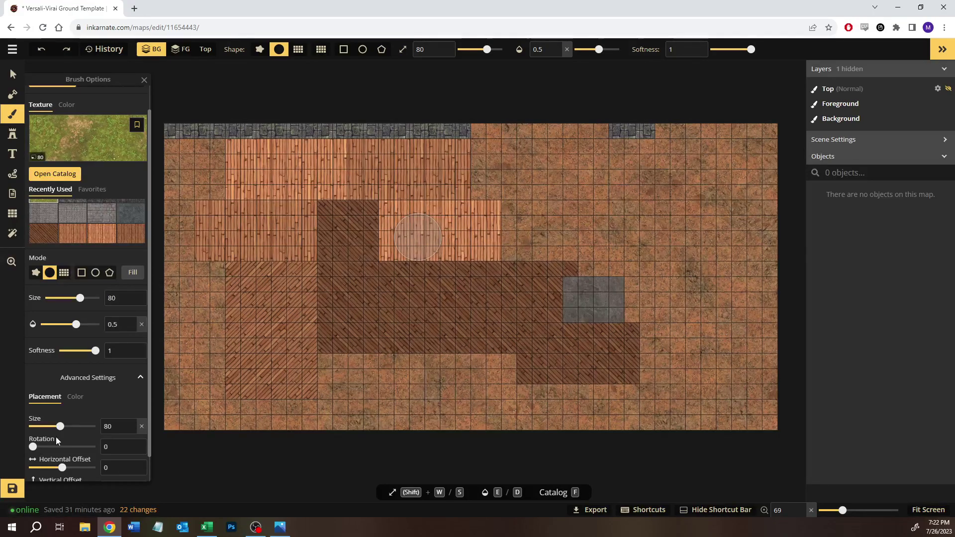
left_click_drag(79, 427, 89, 404)
double_click(117, 401)
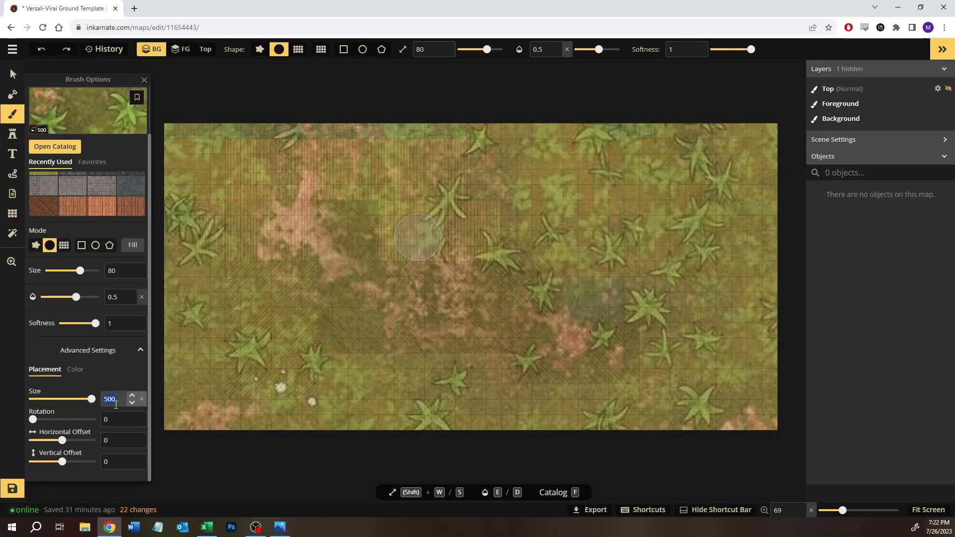
type("100")
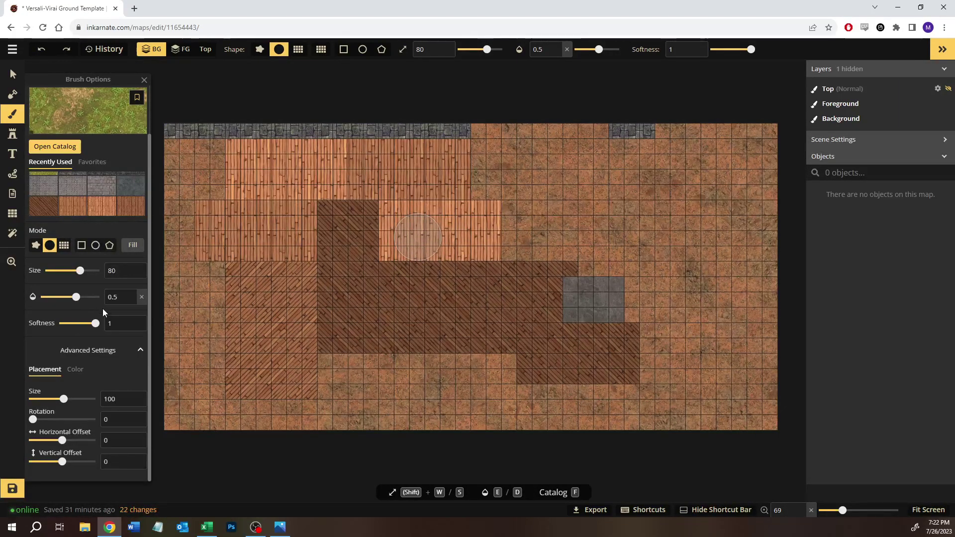
scroll(76, 355, "up", 2)
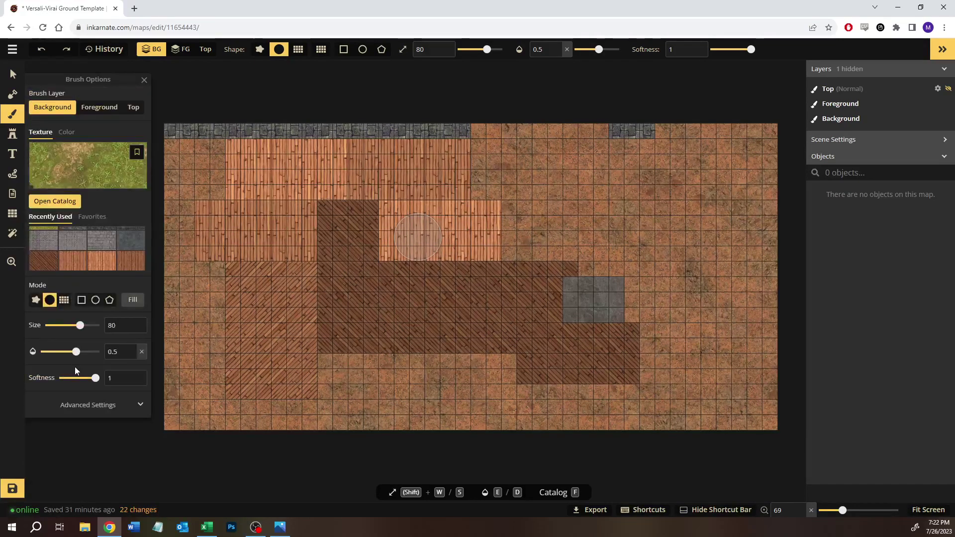
Set the grass texture's hue to -30 in the brush's advanced color settings.
left_click(74, 428)
scroll(77, 421, "down", 2)
left_click(118, 401)
type("-30")
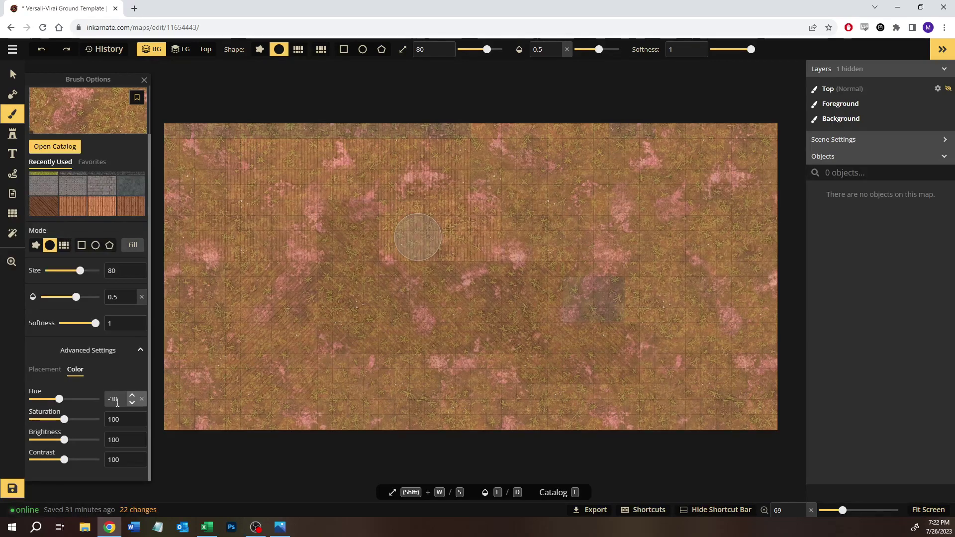
left_click(190, 465)
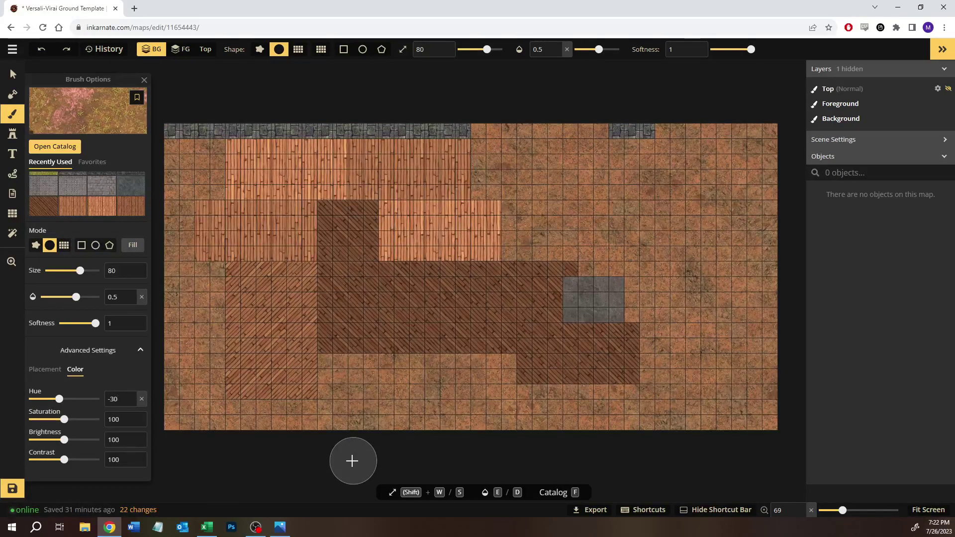
Check the King's Charter plan in Excel, return to Inkarnate and paint the tinted grass over the dirt around the plank building.
left_click(218, 529)
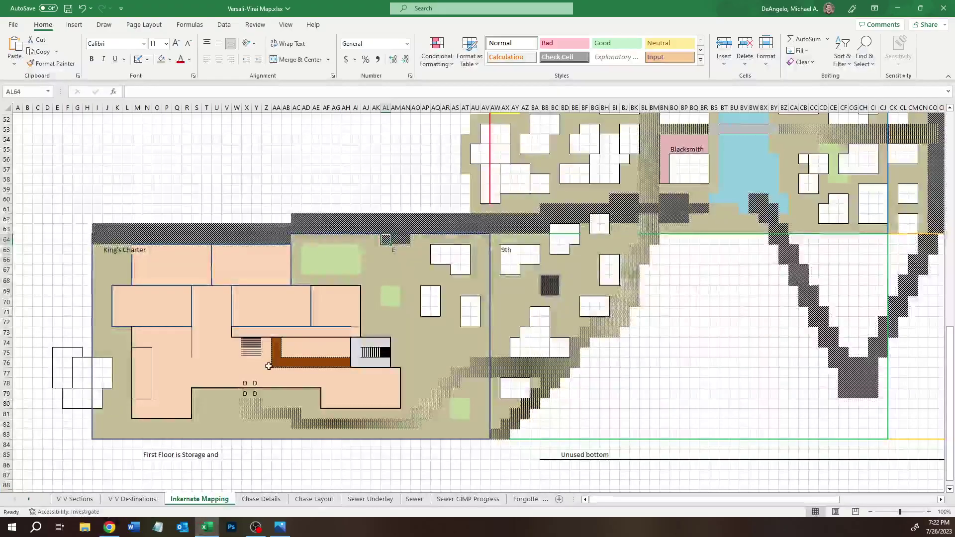
left_click(218, 528)
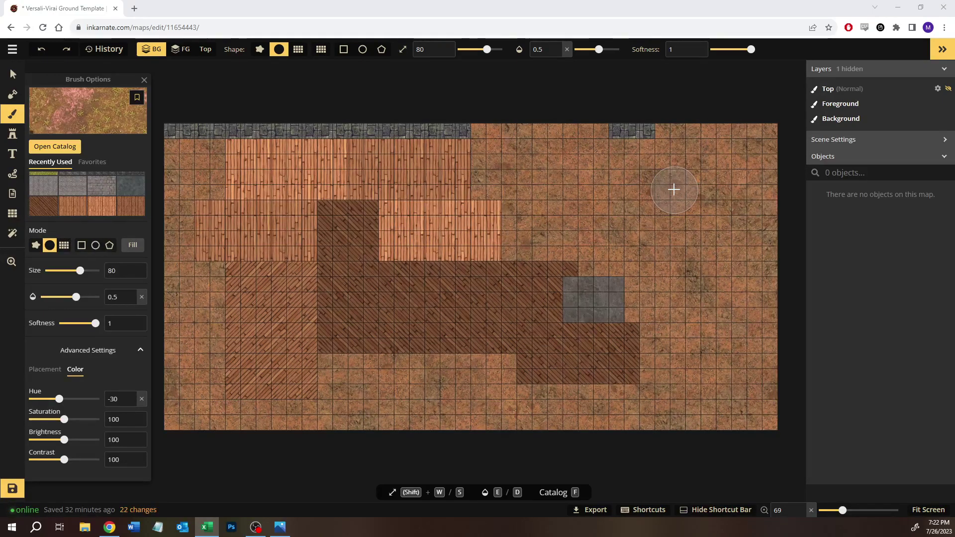
left_click(172, 285)
key("ctrl+z")
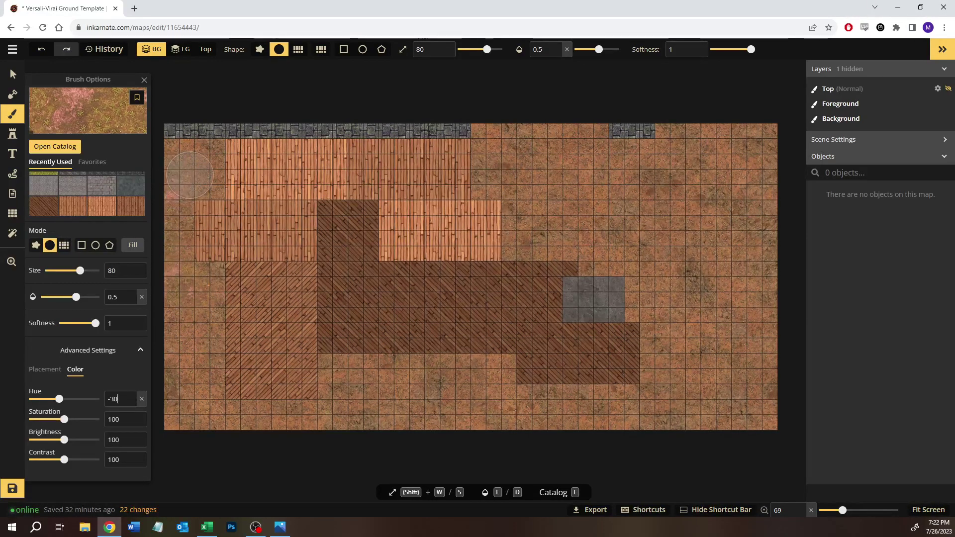
left_click(184, 174)
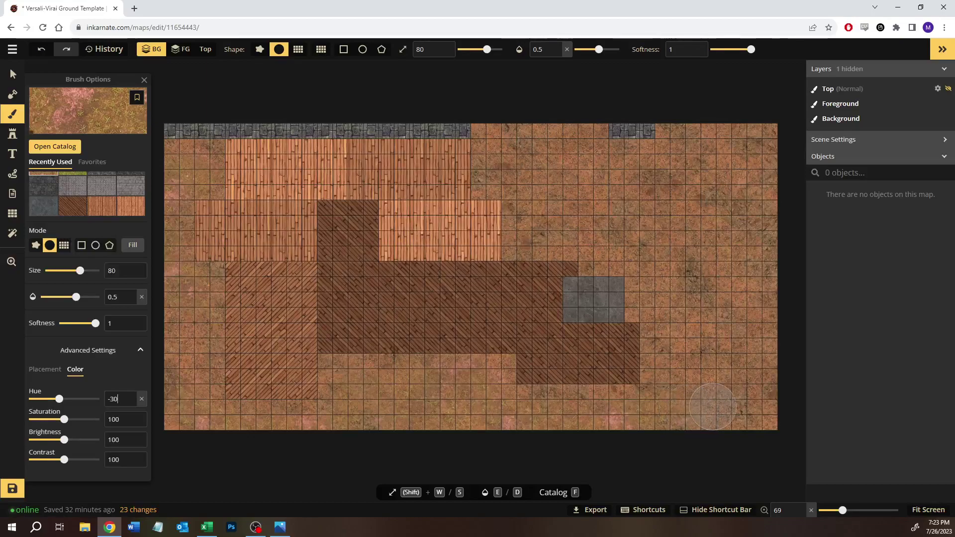
mouse_move(767, 397)
left_mouse_down()
mouse_move(761, 342)
mouse_move(713, 396)
mouse_move(689, 393)
mouse_move(684, 380)
mouse_move(682, 364)
mouse_move(756, 294)
mouse_move(729, 294)
mouse_move(686, 320)
left_mouse_up()
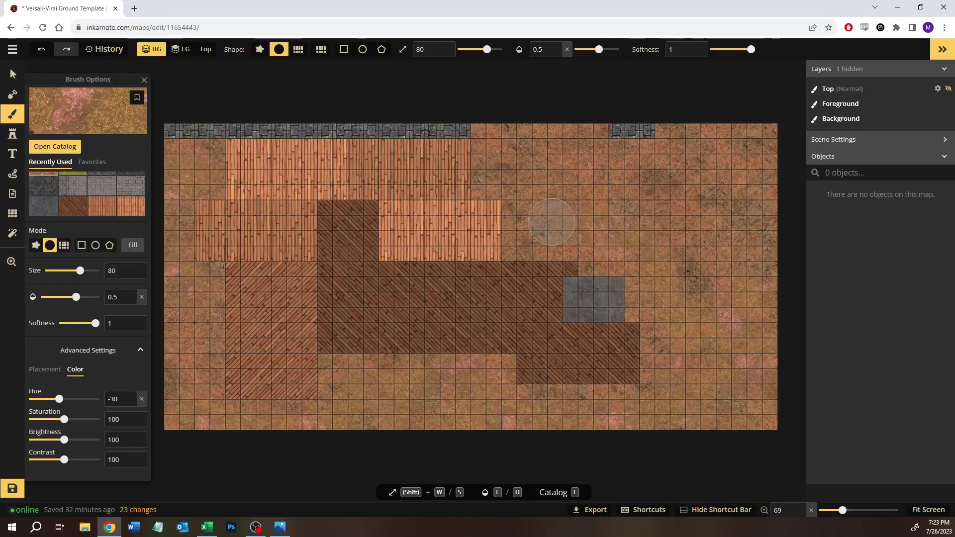
mouse_move(543, 223)
left_mouse_down()
mouse_move(532, 172)
mouse_move(503, 165)
mouse_move(577, 177)
mouse_move(580, 213)
mouse_move(563, 222)
mouse_move(589, 218)
left_mouse_up()
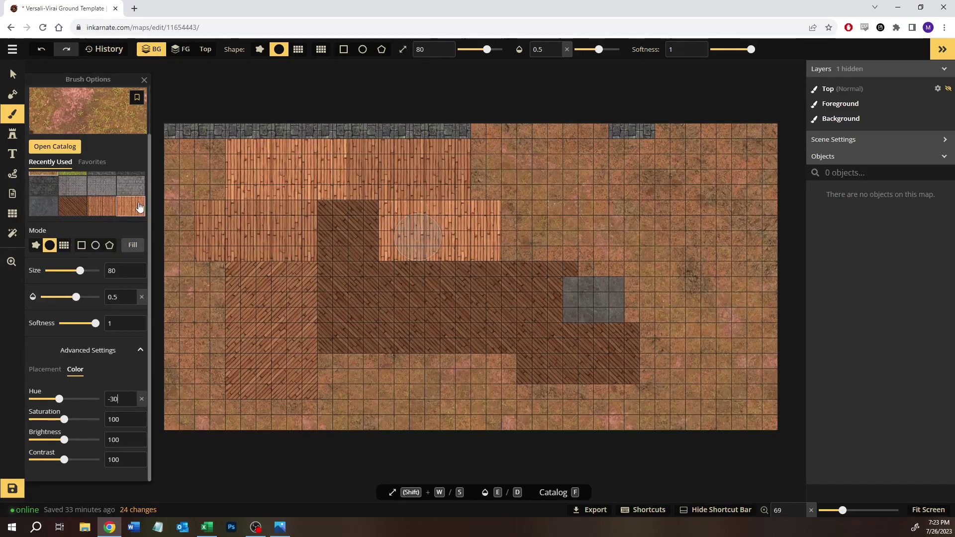
Choose the recently used diagonal plank texture, set its rotation to 45 and brightness to 100, and switch to the rectangle shape.
left_click(79, 212)
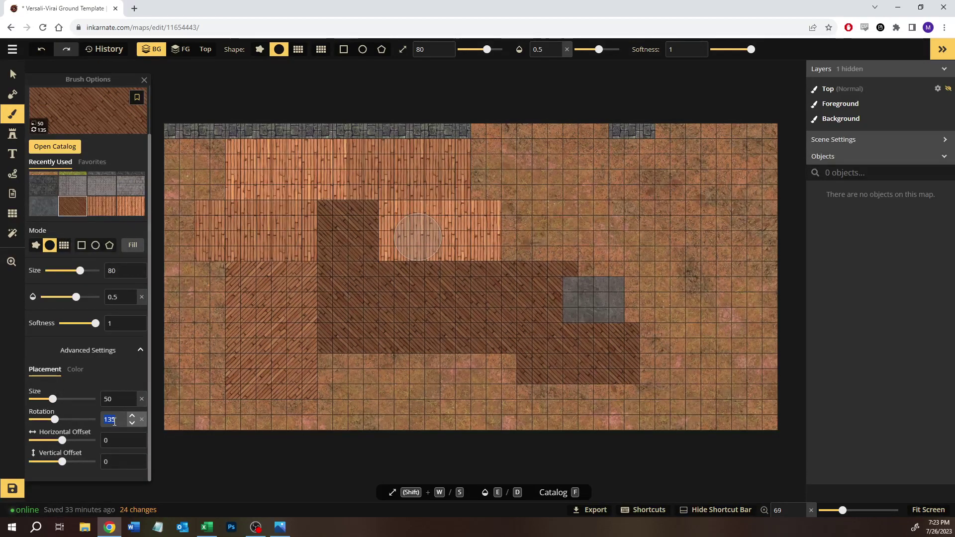
type("45")
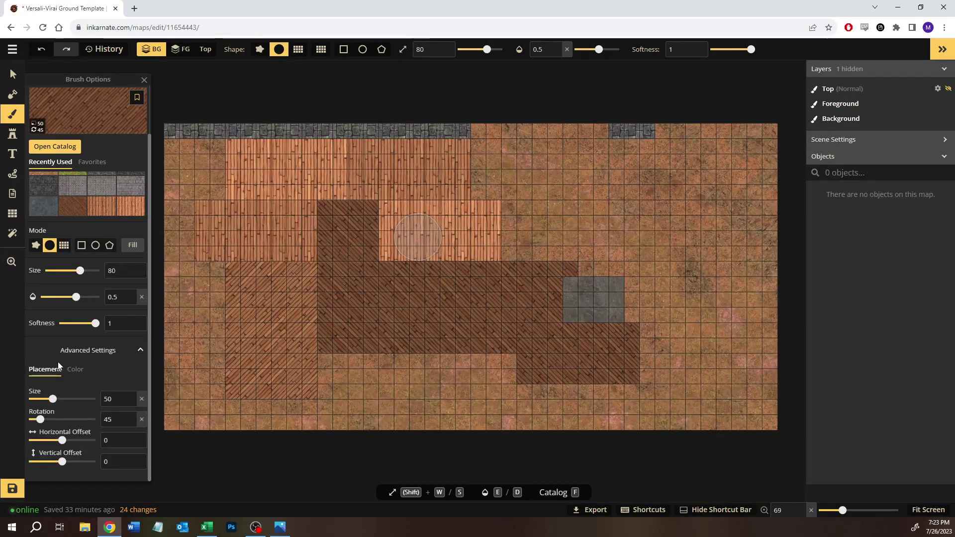
left_click(75, 369)
left_click_drag(55, 441, 62, 441)
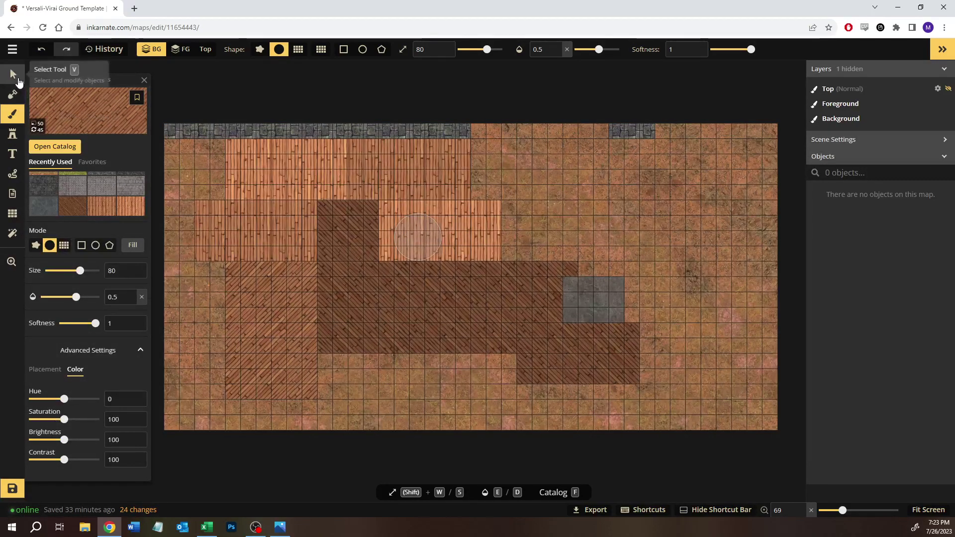
left_click(63, 245)
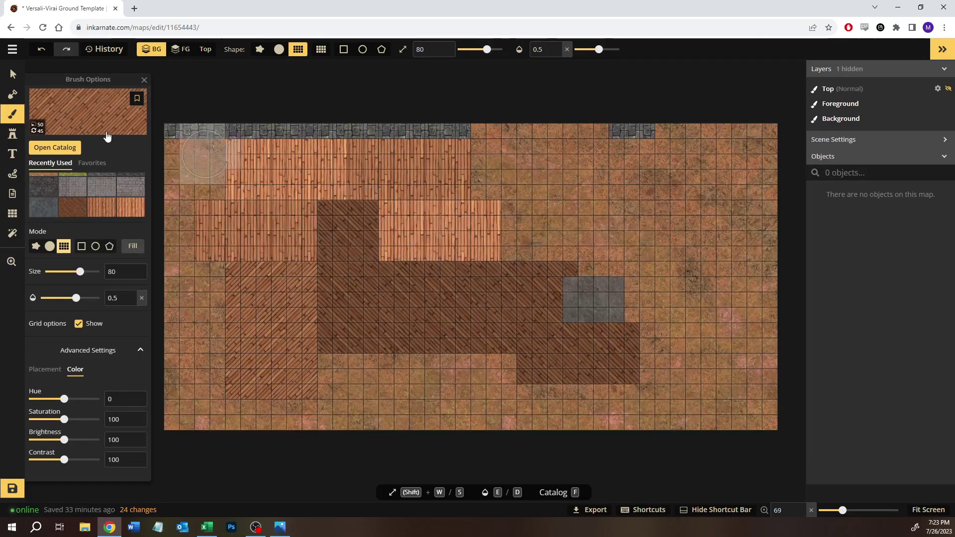
left_click(81, 246)
left_click_drag(505, 206, 572, 254)
left_click(487, 279)
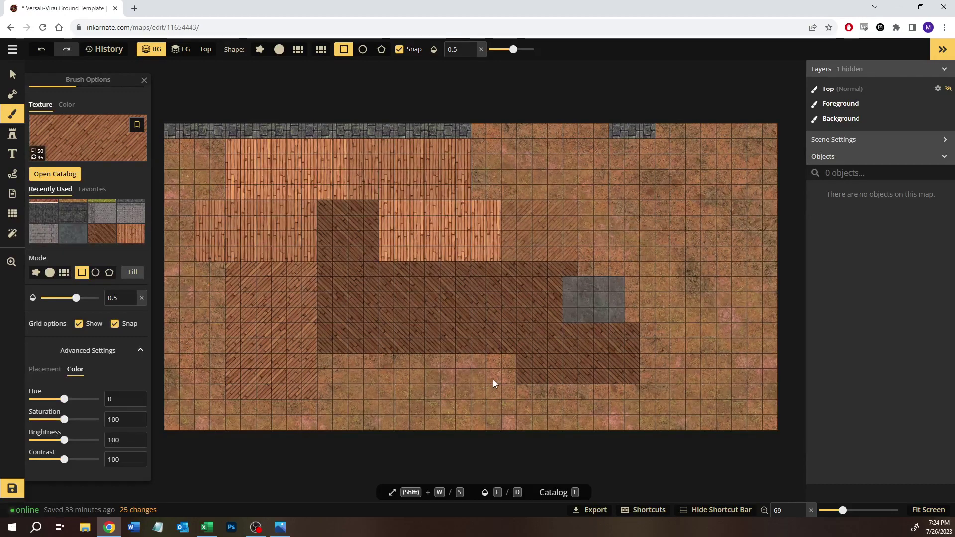
key("ctrl+z")
Set the opacity to 1, fill a 5 x 4 block of diagonal planks directly east of the light plank room, and save the map.
left_click_drag(79, 301, 102, 300)
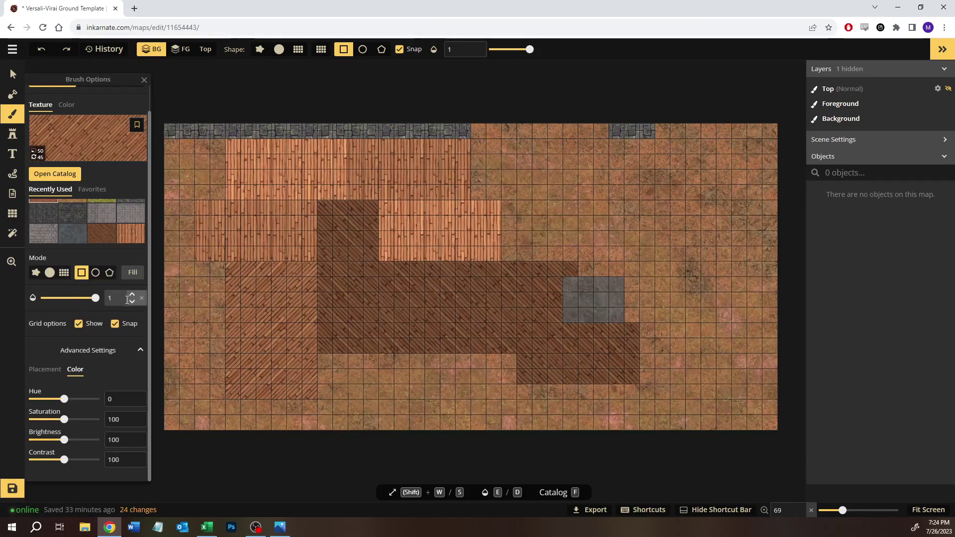
left_click_drag(502, 201, 577, 260)
key("Return")
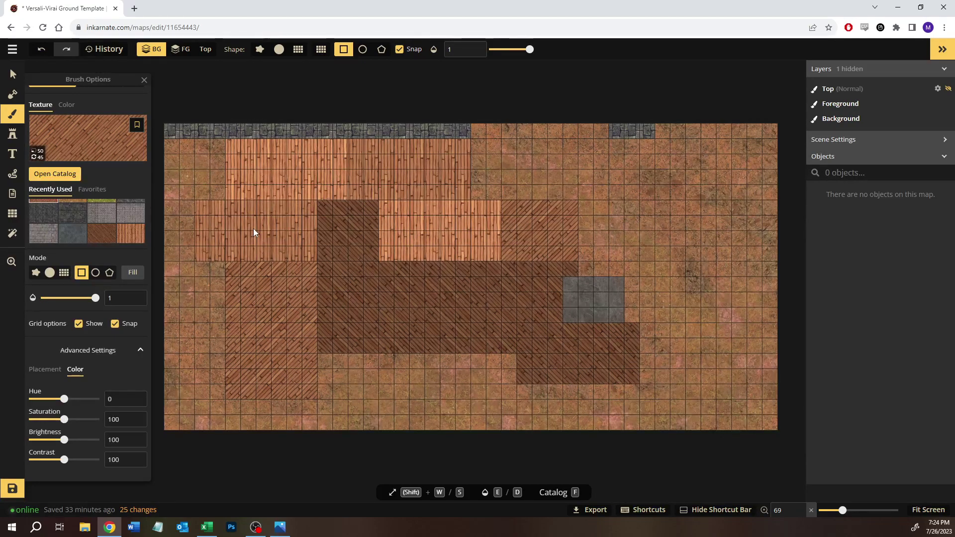
left_click(13, 75)
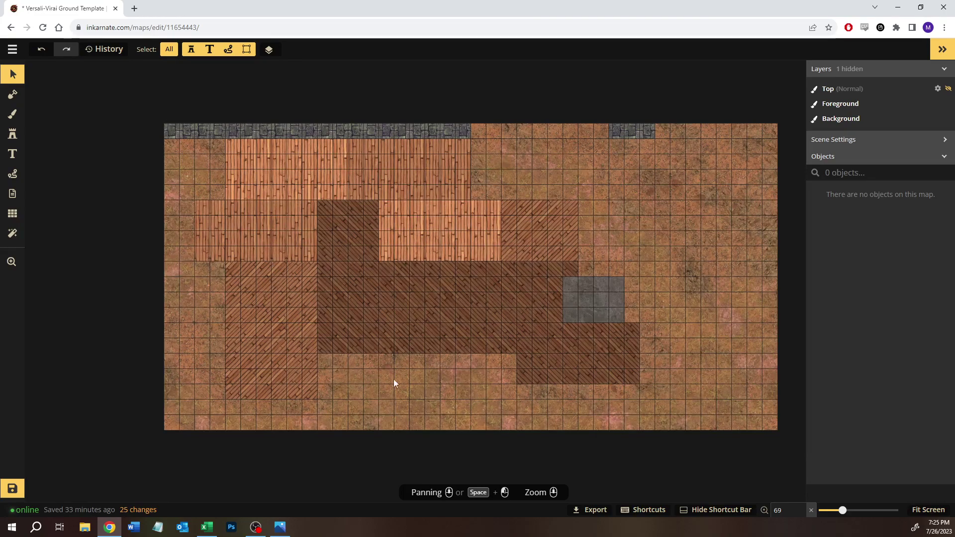
left_click(12, 489)
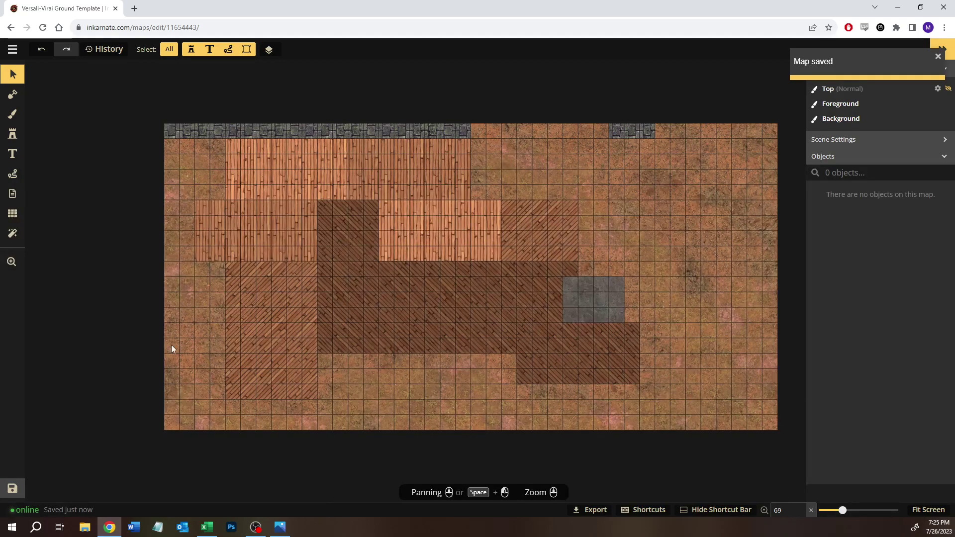
Search the brush texture catalog for "road" in the Core folder and across all of Fantasy Battlemaps 2.0.
left_click(12, 114)
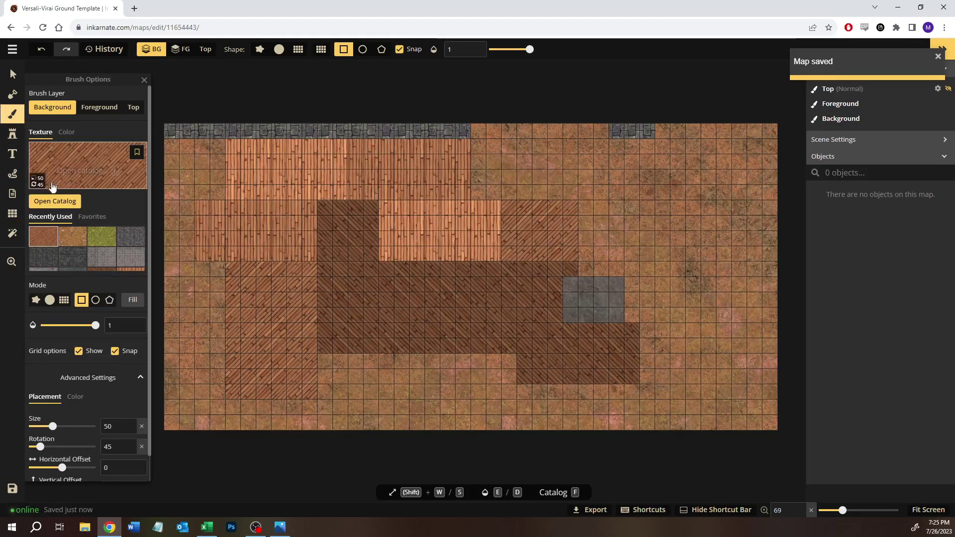
left_click(52, 201)
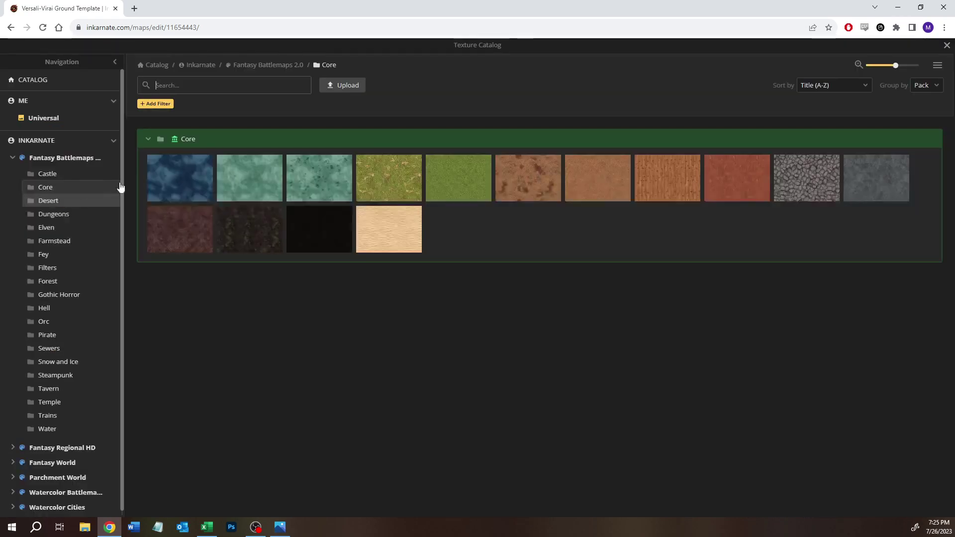
type("road")
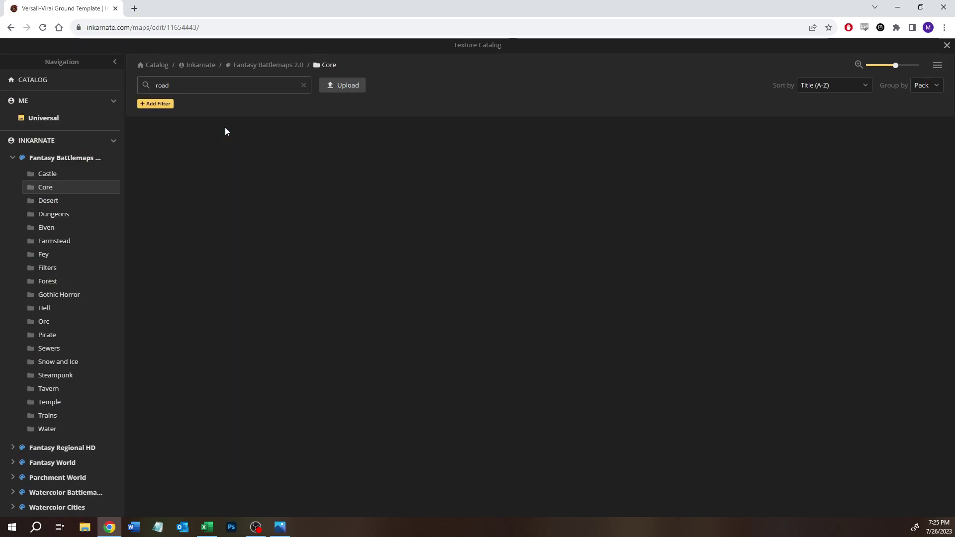
left_click(68, 157)
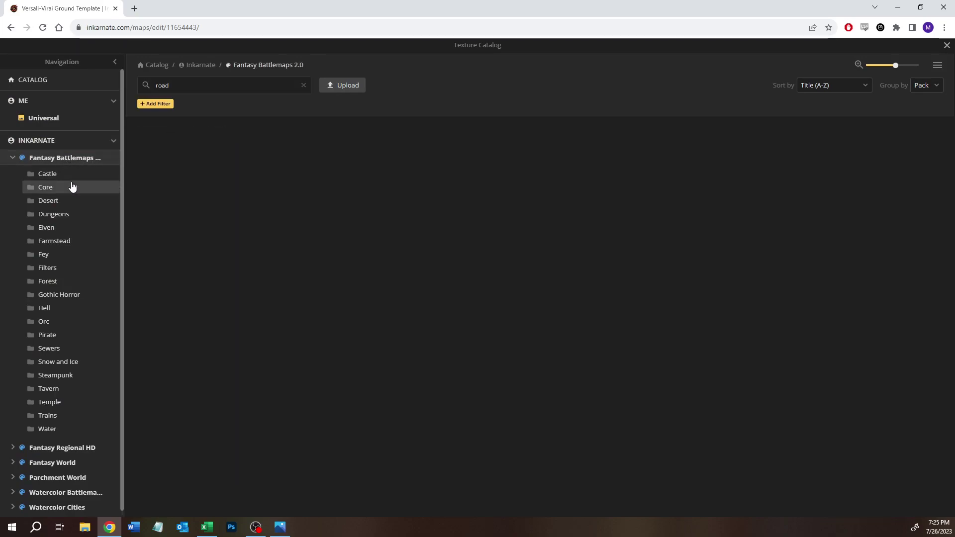
Clear the texture search and choose the grey rectangular stone block texture from the Tavern folder of Fantasy Battlemaps 2.0.
double_click(174, 84)
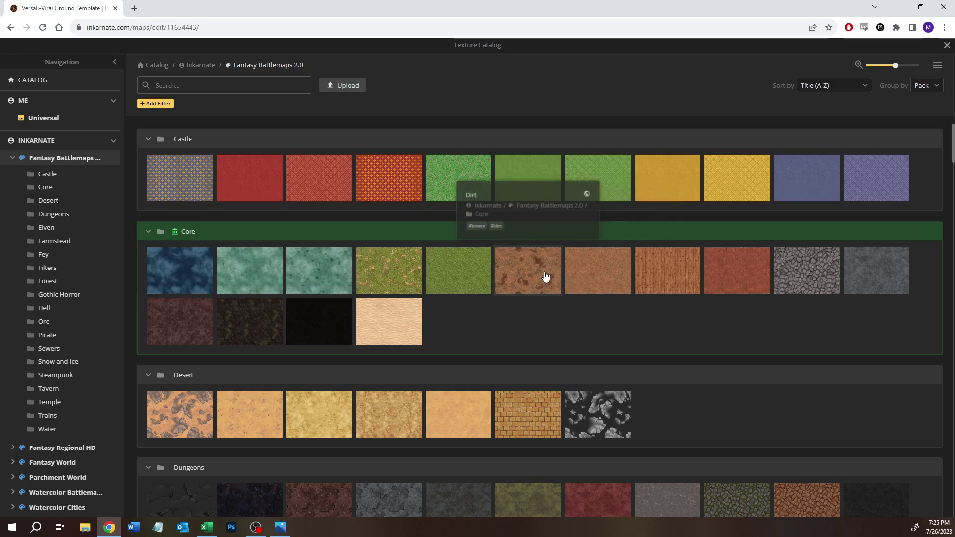
scroll(468, 306, "down", 2)
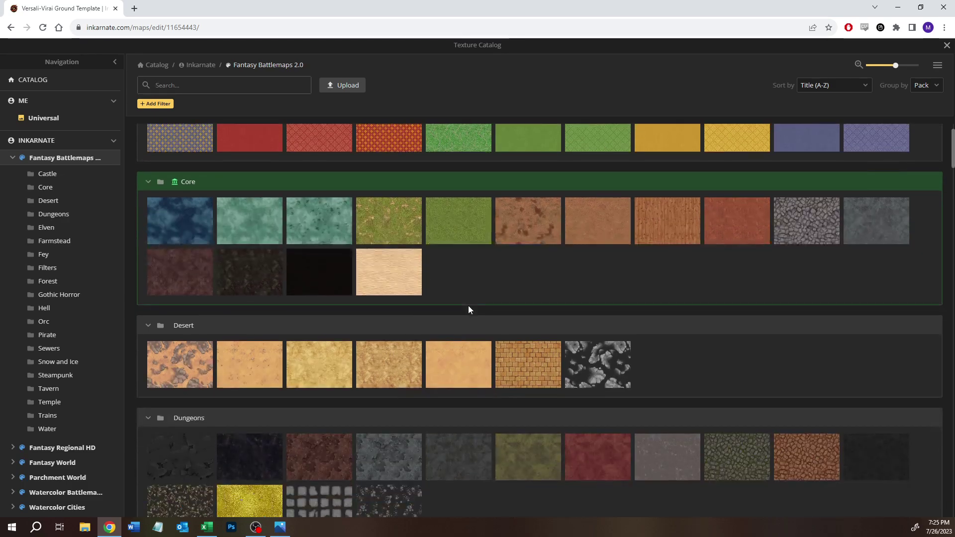
scroll(468, 309, "down", 4)
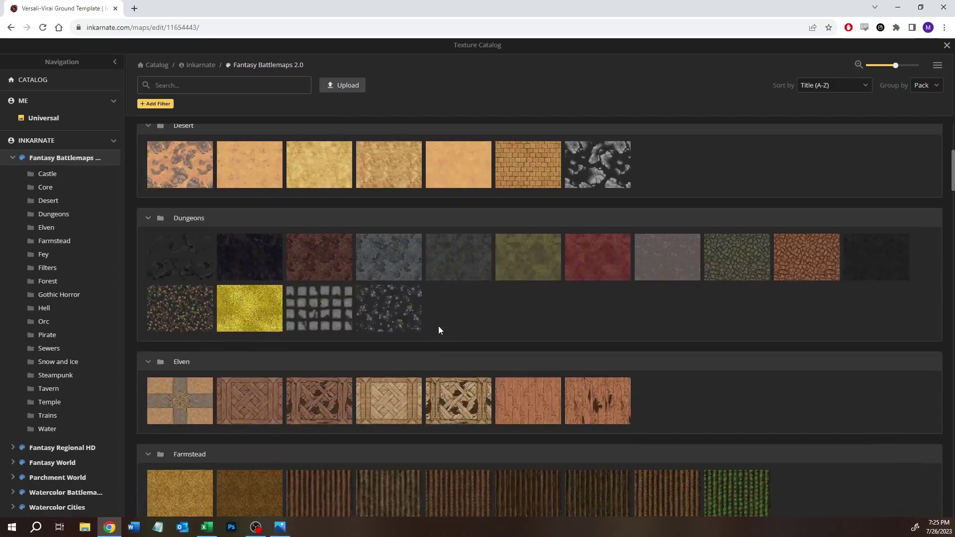
scroll(438, 326, "down", 1)
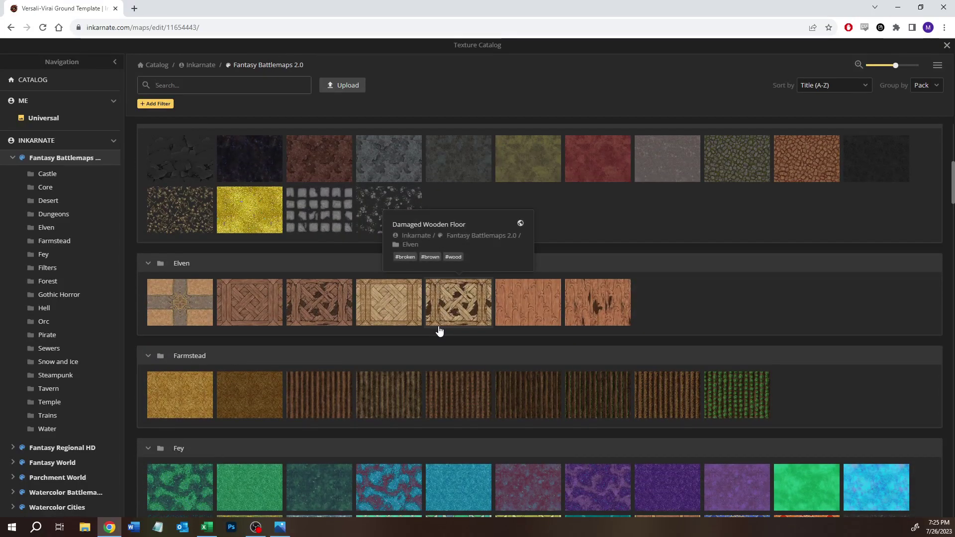
scroll(439, 331, "down", 1)
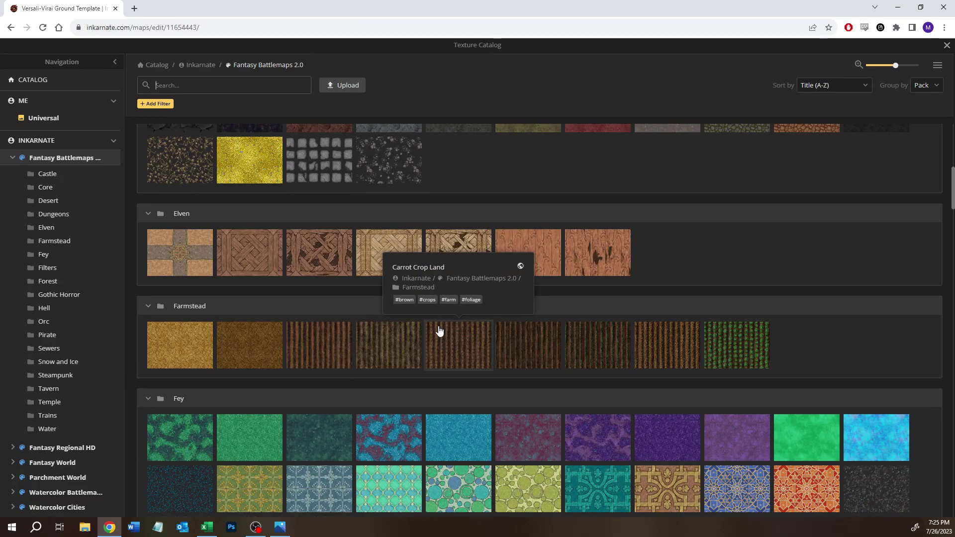
scroll(411, 330, "down", 6)
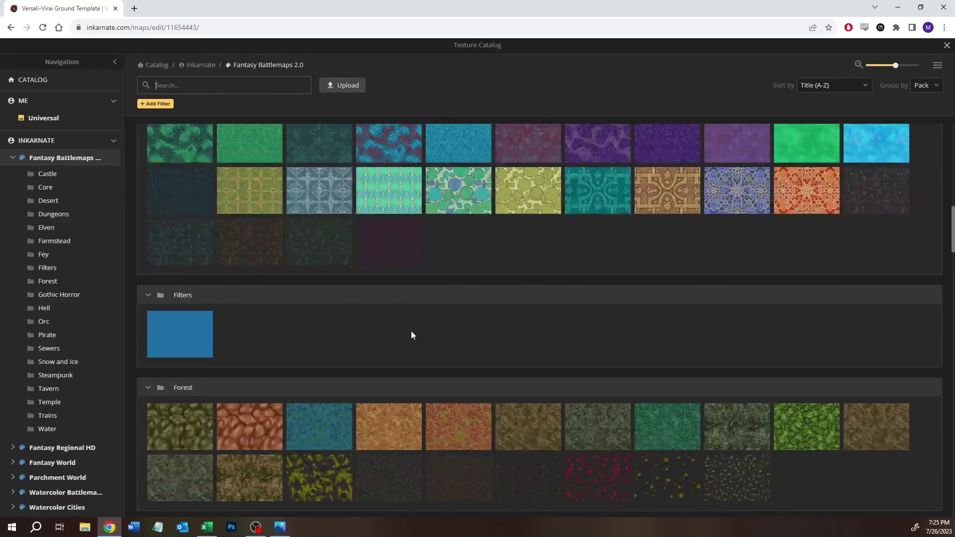
scroll(411, 334, "down", 2)
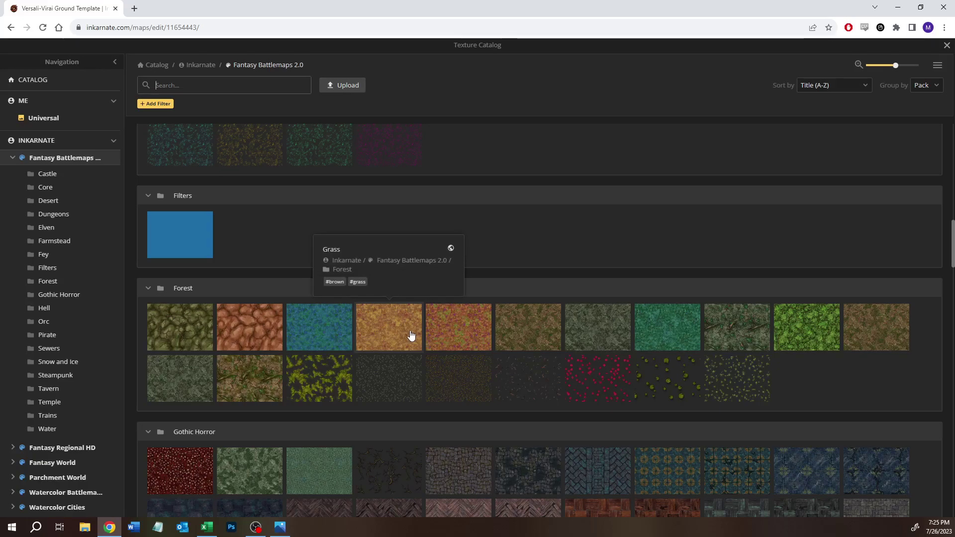
scroll(411, 335, "down", 9)
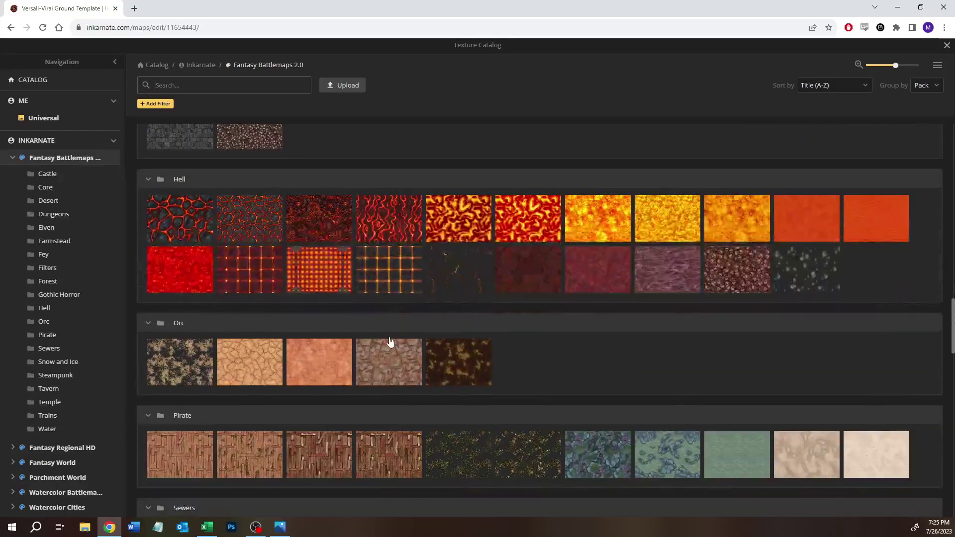
scroll(390, 342, "down", 4)
scroll(255, 336, "down", 6)
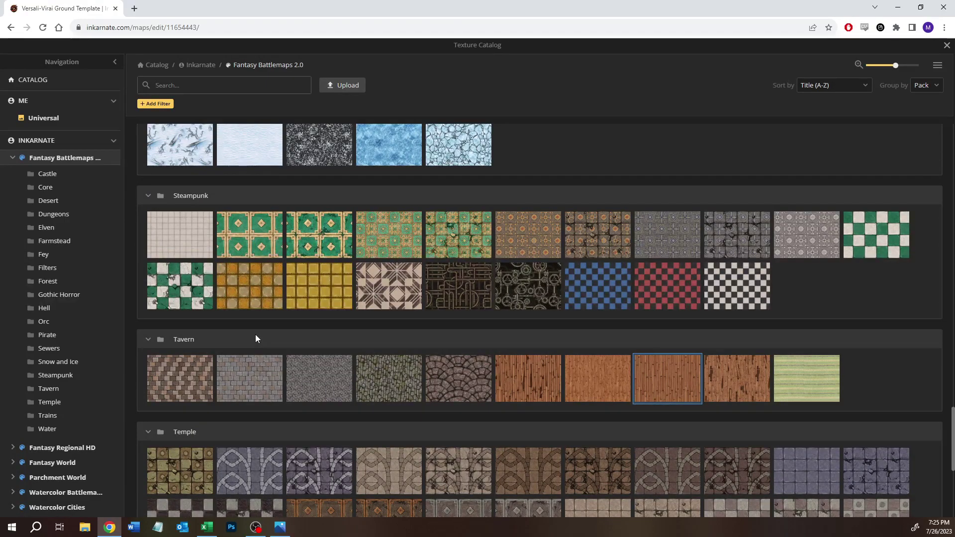
mouse_move(325, 391)
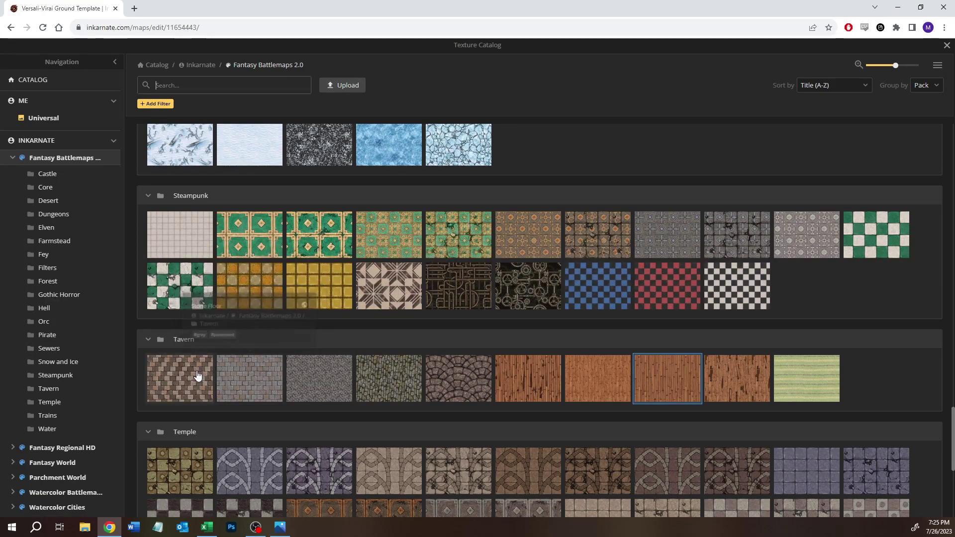
mouse_move(197, 375)
left_click(244, 380)
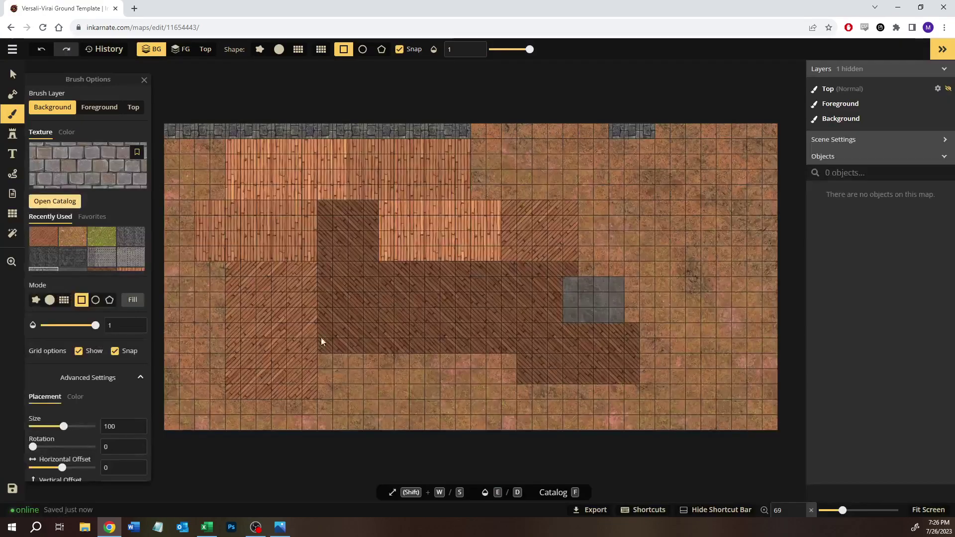
Set the opacity to 0.5, try filling a 2 x 4 block of stone directly south of the dark plank floor, and undo it.
mouse_move(96, 325)
left_mouse_down()
mouse_move(67, 327)
mouse_move(76, 326)
left_mouse_up()
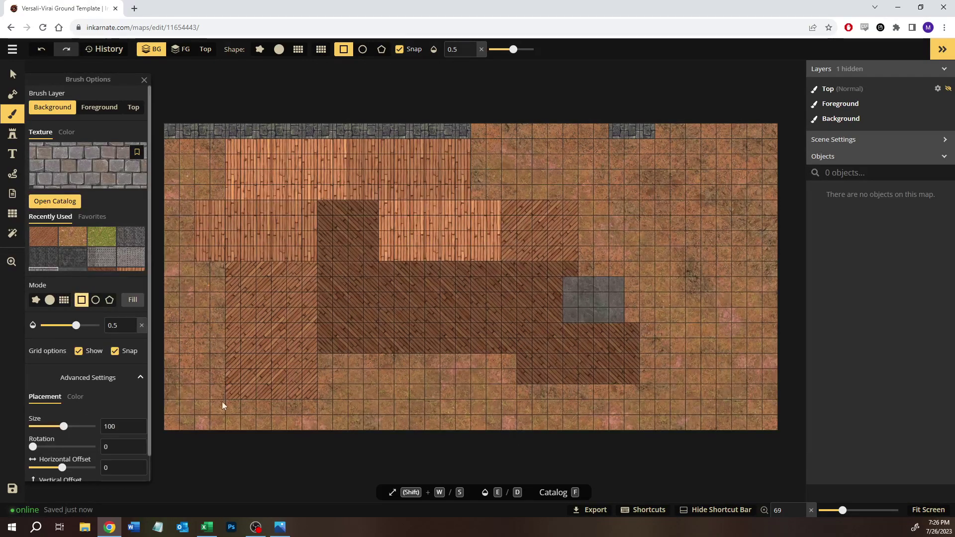
mouse_move(399, 363)
left_mouse_down()
mouse_move(422, 394)
mouse_move(422, 416)
left_mouse_up()
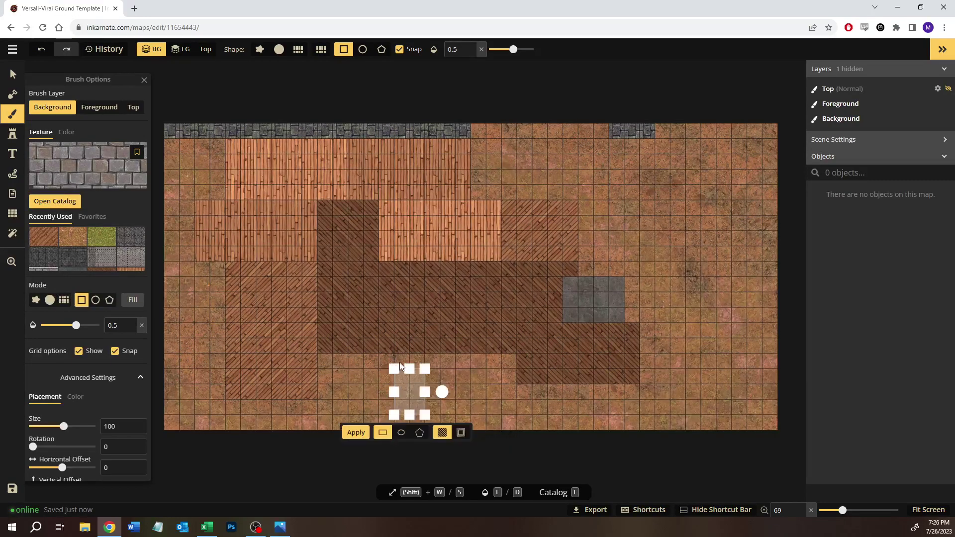
left_click_drag(410, 369, 409, 354)
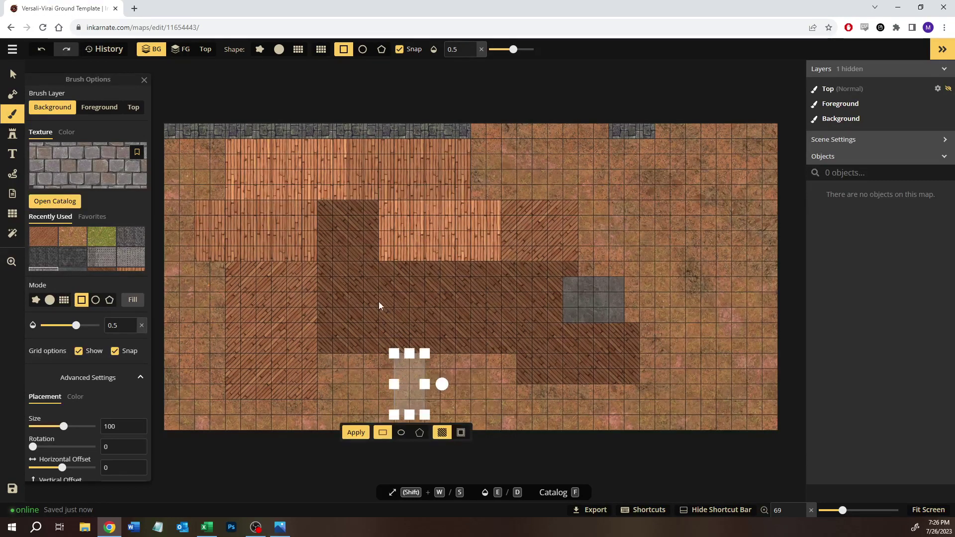
left_click(360, 433)
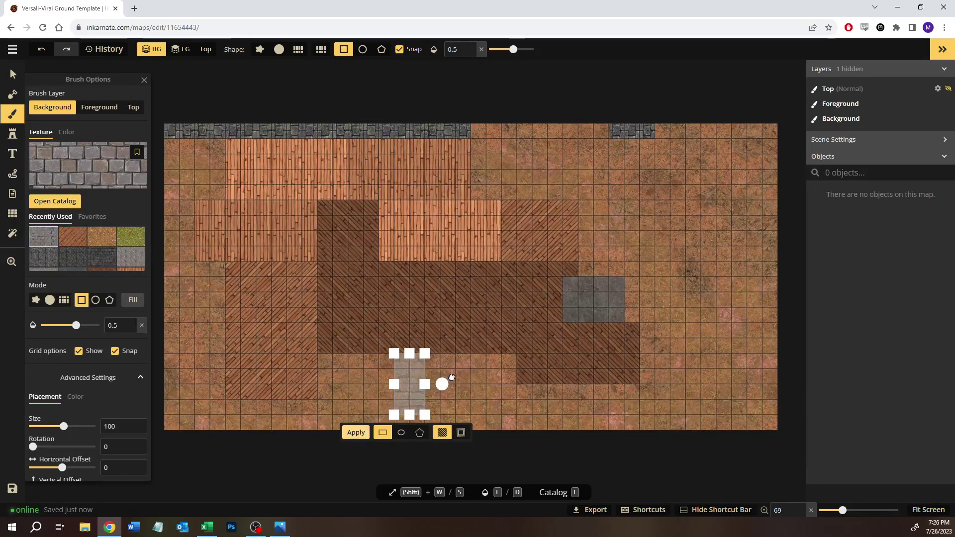
key("ctrl+z")
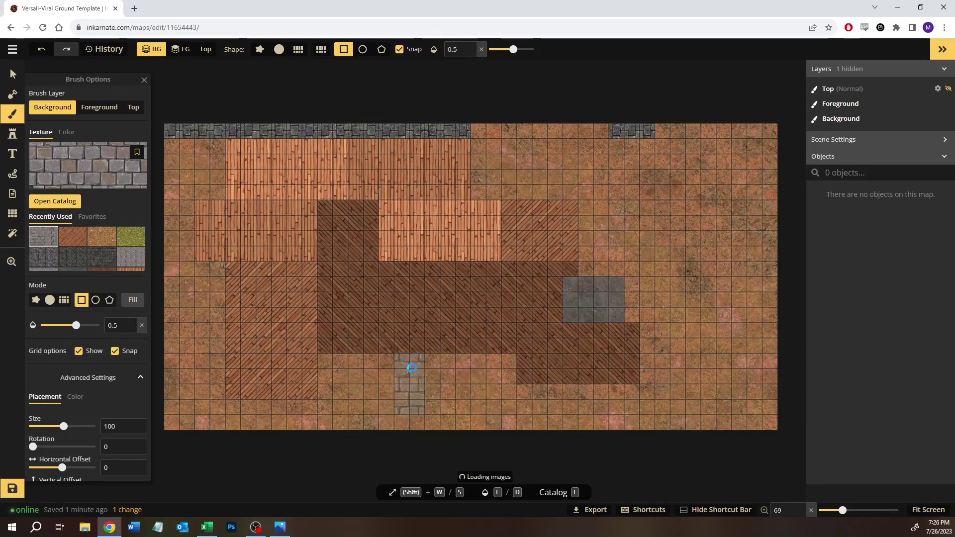
left_click_drag(400, 360, 419, 410)
left_click_drag(64, 428, 45, 429)
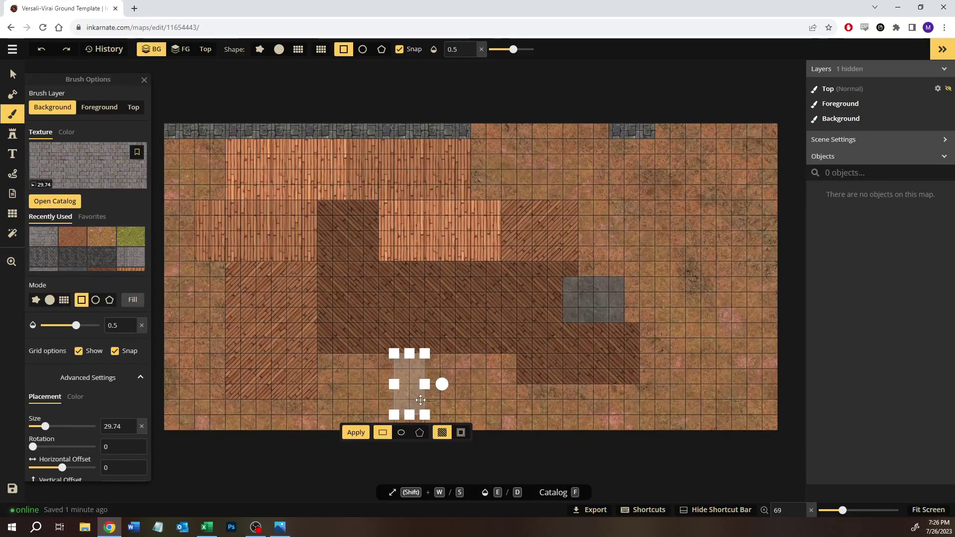
key("q")
key("q")
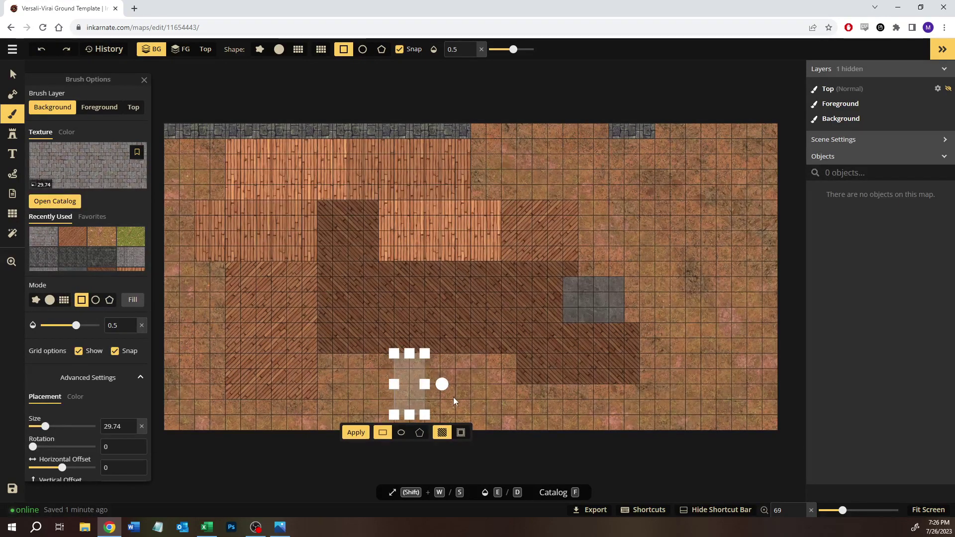
key("Escape")
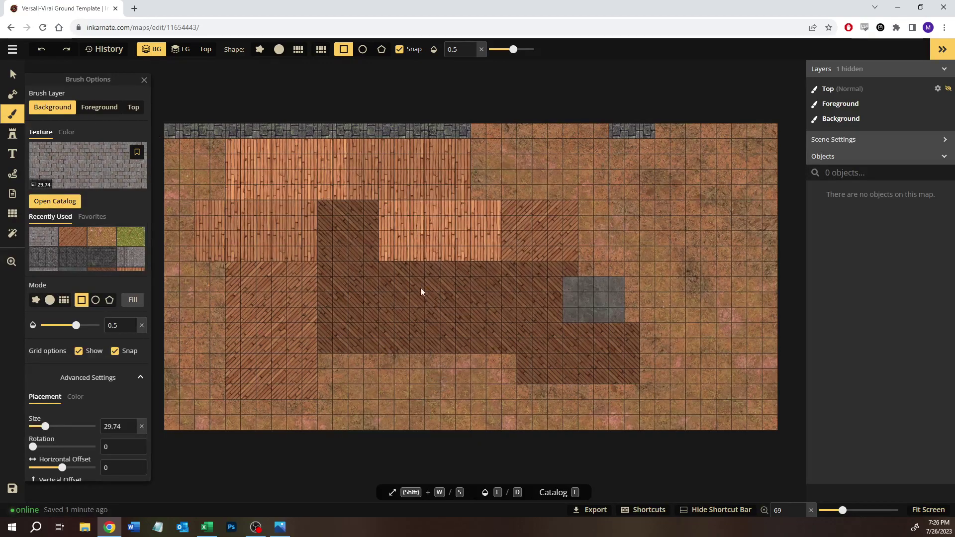
Outline a 2 x 3 block directly south of the dark plank floor, set the texture size to 20 and fill it with the stone.
scroll(418, 385, "up", 5)
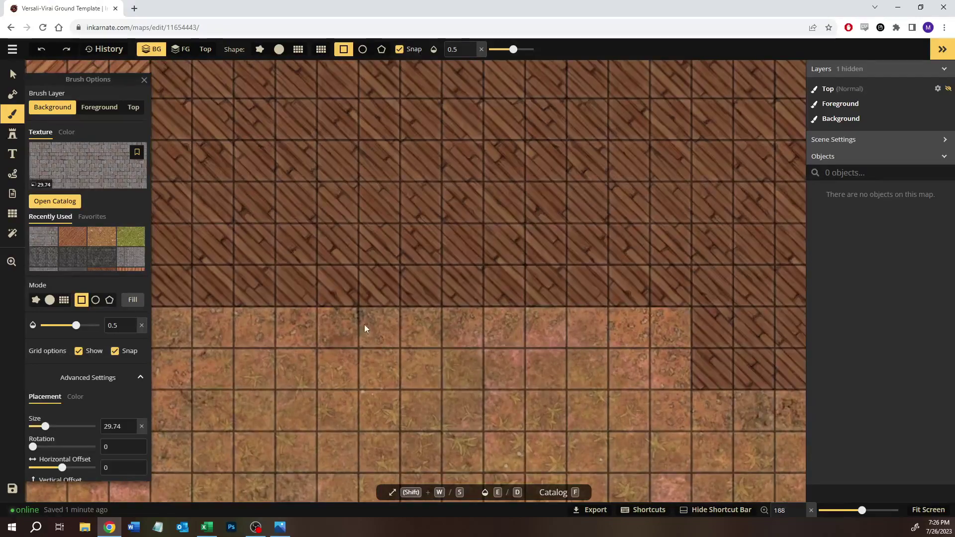
scroll(368, 331, "up", 4)
mouse_move(371, 319)
left_mouse_down()
mouse_move(403, 365)
mouse_move(426, 431)
mouse_move(438, 435)
left_mouse_up()
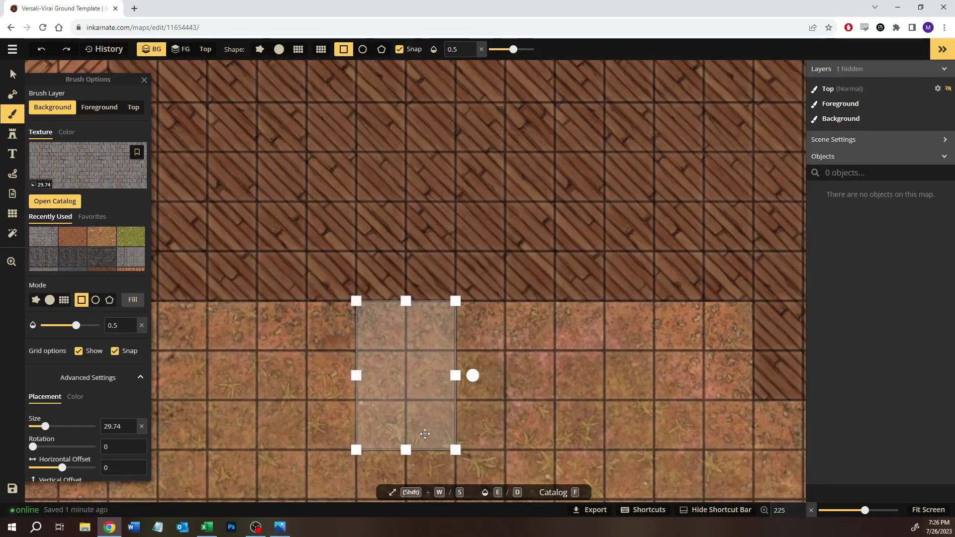
left_click_drag(50, 428, 44, 428)
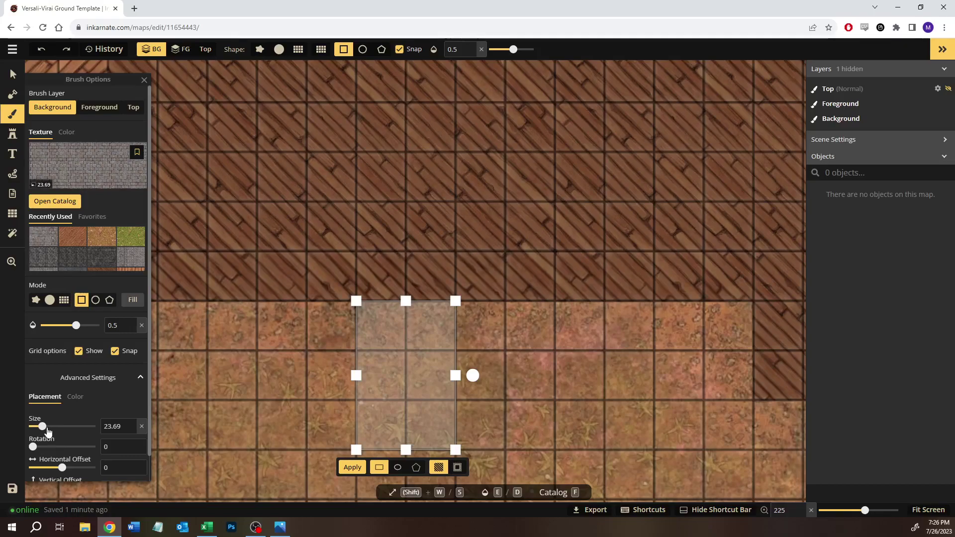
left_click(132, 431)
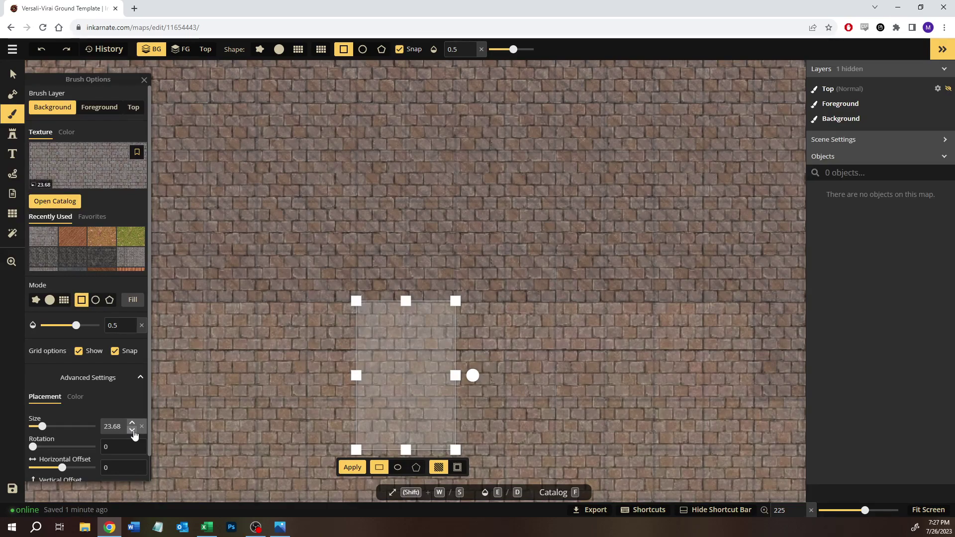
left_click(133, 433)
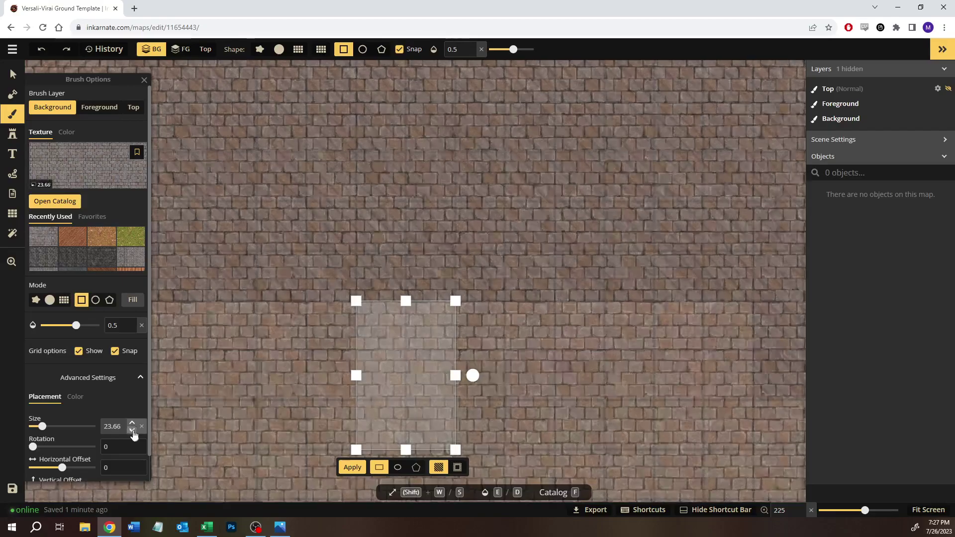
type("20")
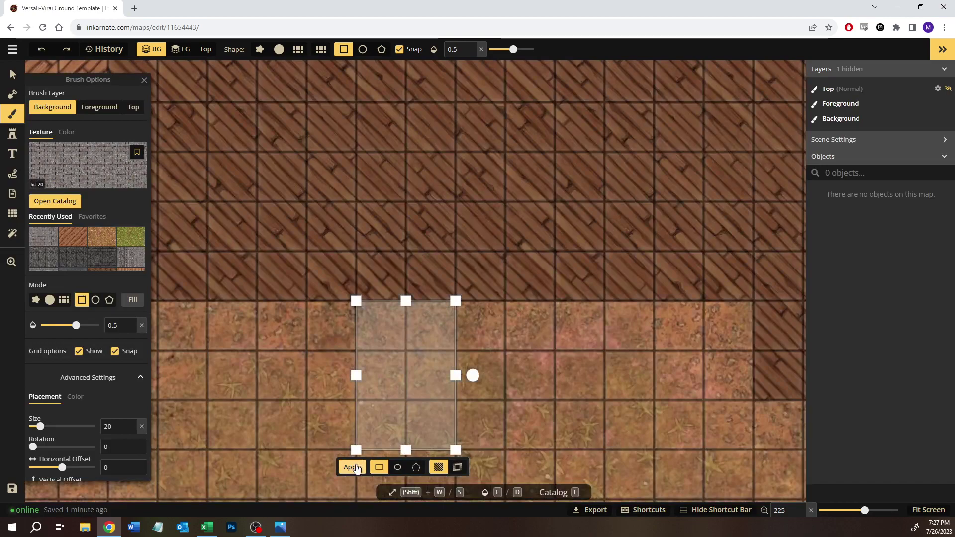
left_click(353, 467)
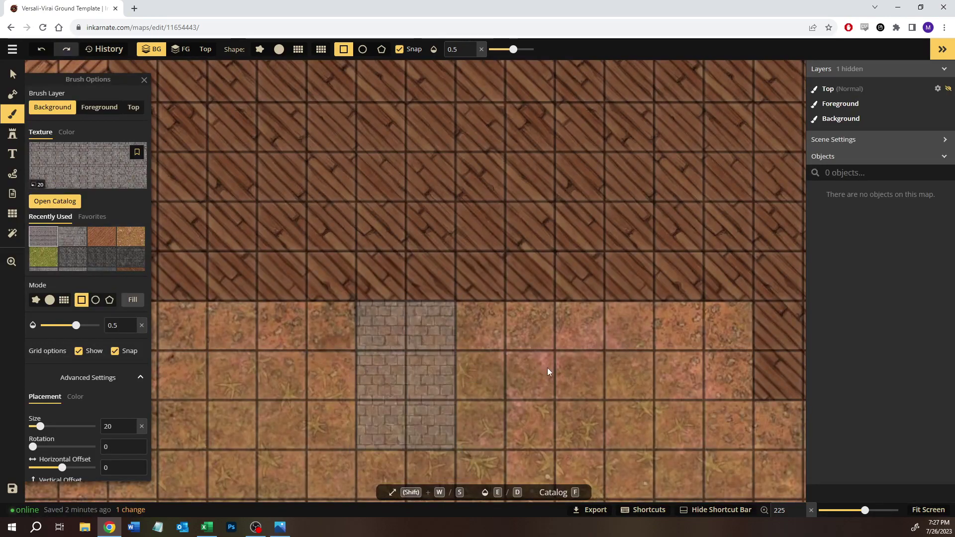
Try filling the same 2 x 3 stone block again with the opacity raised to 1.
scroll(487, 386, "down", 4)
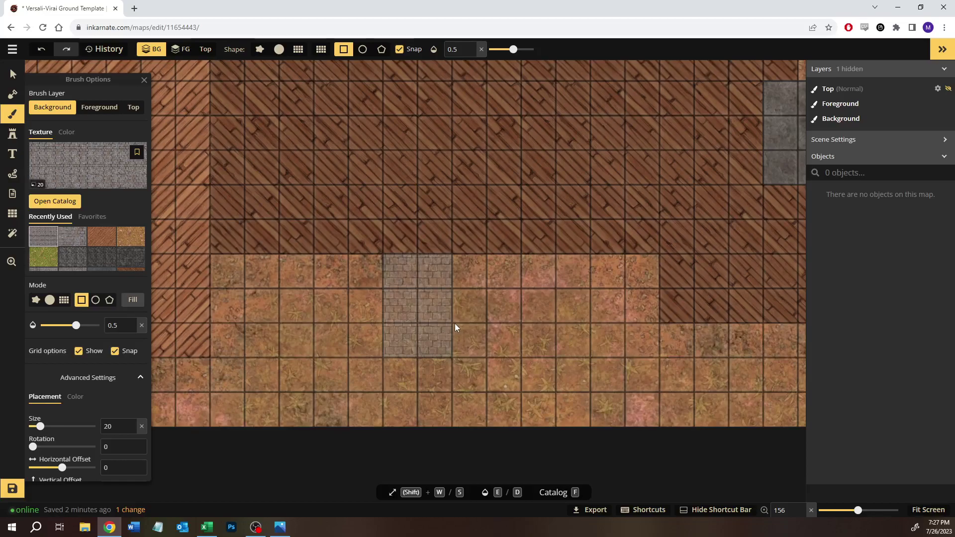
left_click_drag(482, 359, 411, 330)
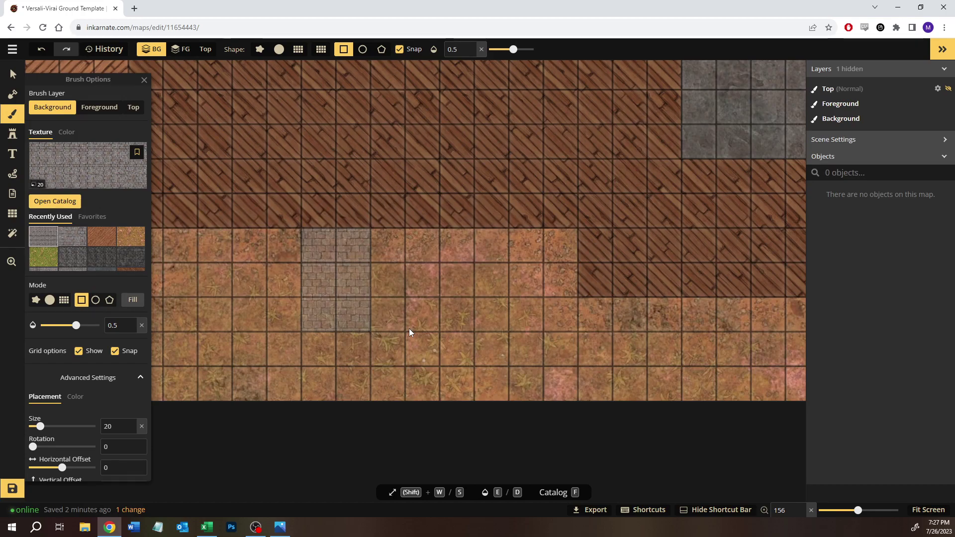
scroll(409, 329, "down", 5)
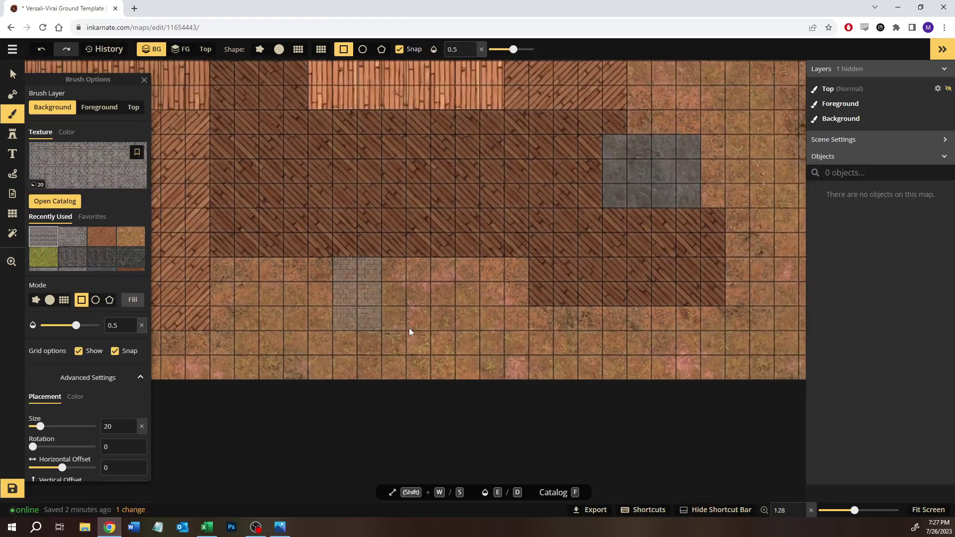
left_click_drag(410, 313, 506, 380)
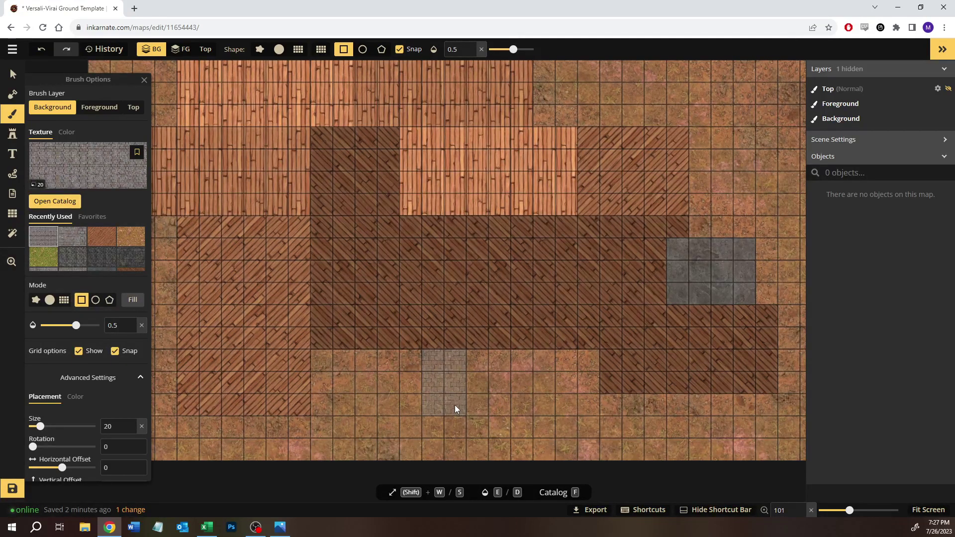
left_click_drag(456, 407, 421, 363)
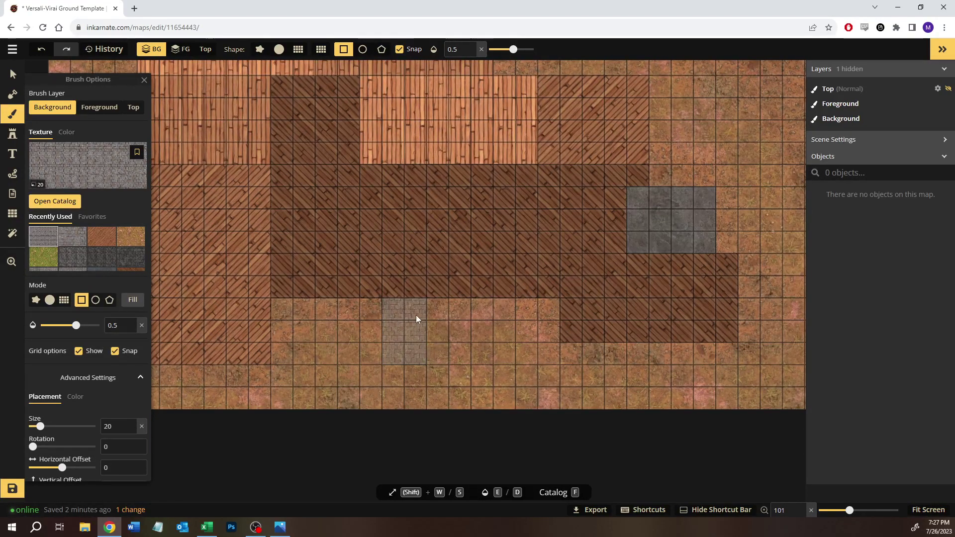
left_click_drag(382, 303, 420, 368)
left_click_drag(88, 324, 102, 324)
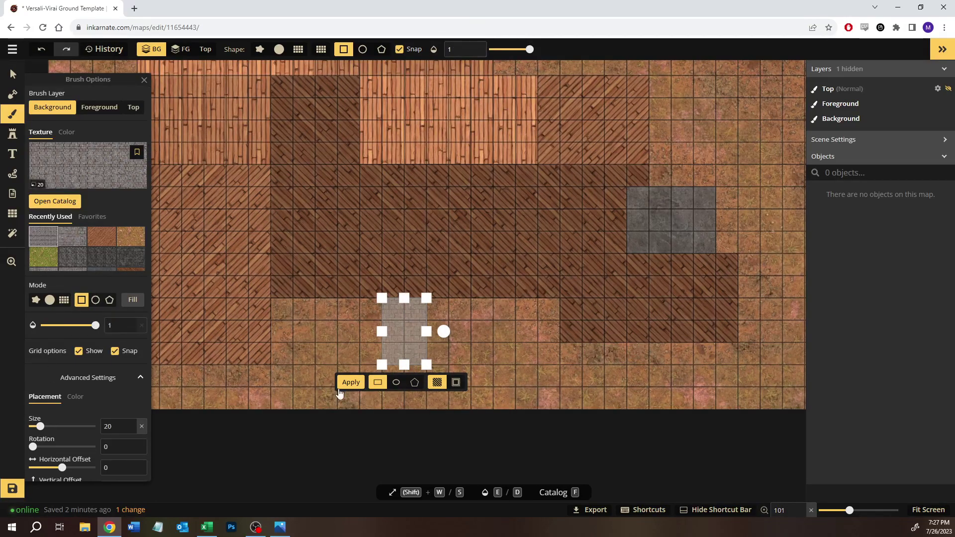
left_click(350, 383)
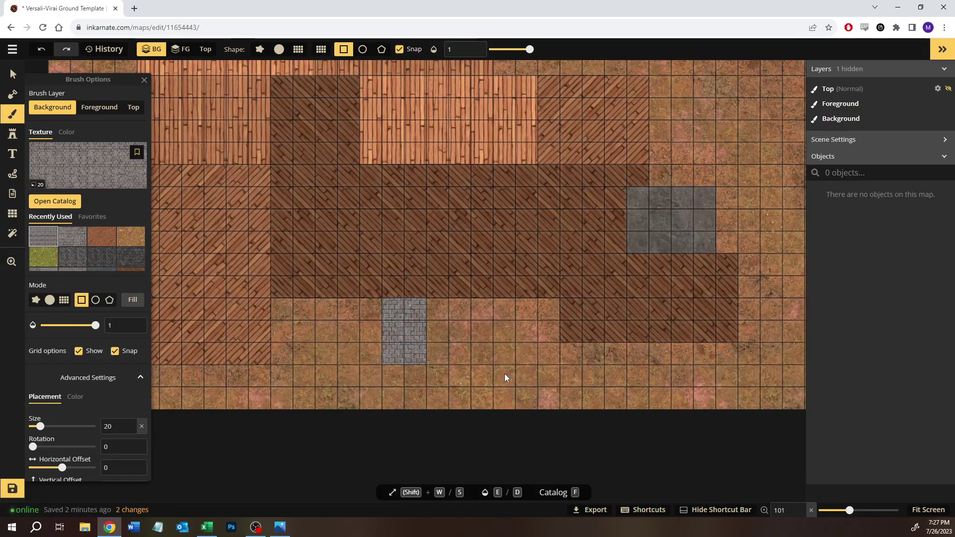
Undo the earlier stone fills and refill the 2 x 3 block directly south of the dark plank floor at 0.75 opacity.
key("ctrl+z")
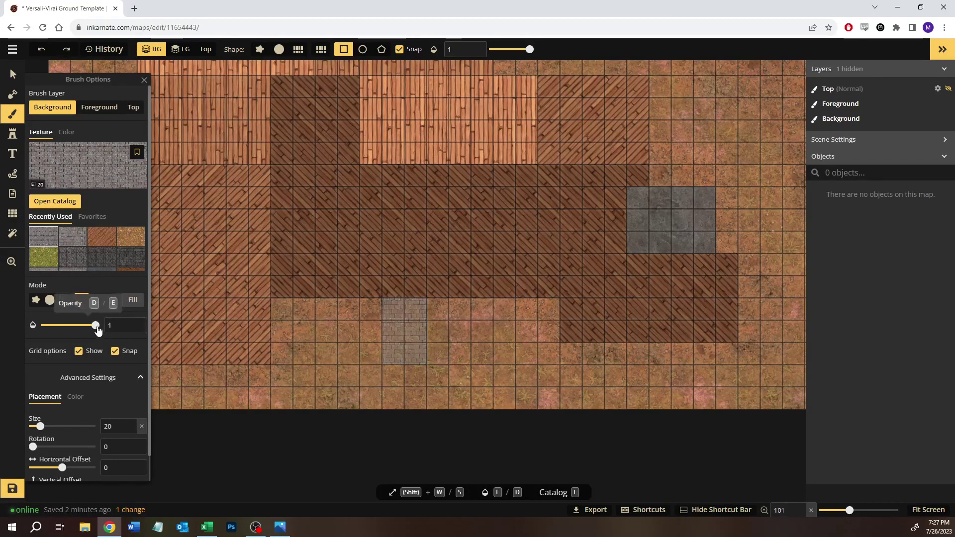
key("ctrl+z")
left_click_drag(391, 307, 419, 361)
double_click(106, 328)
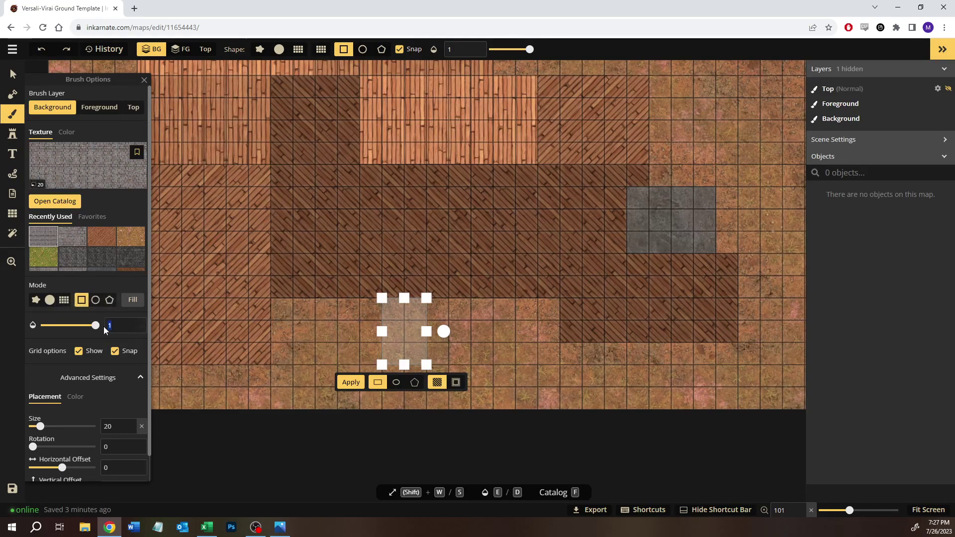
type("0.75")
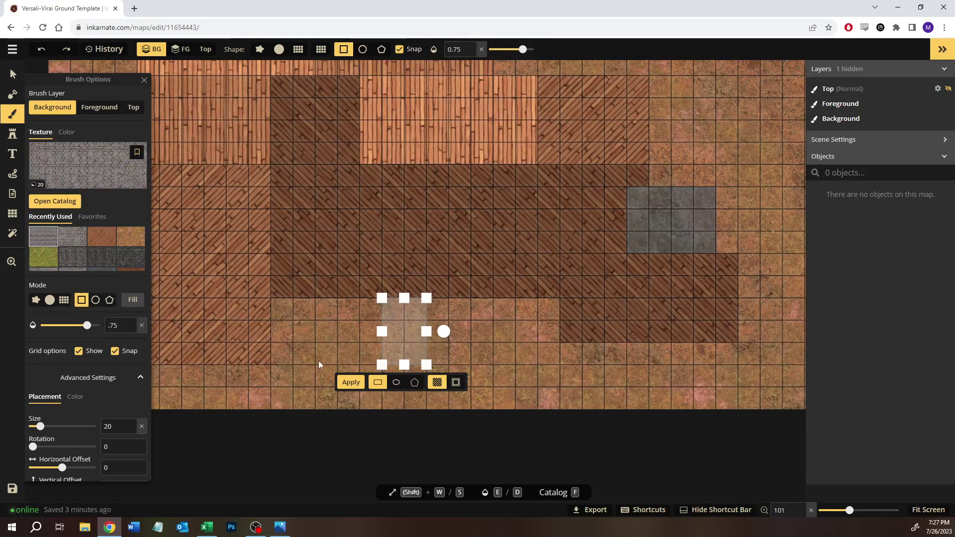
left_click(347, 384)
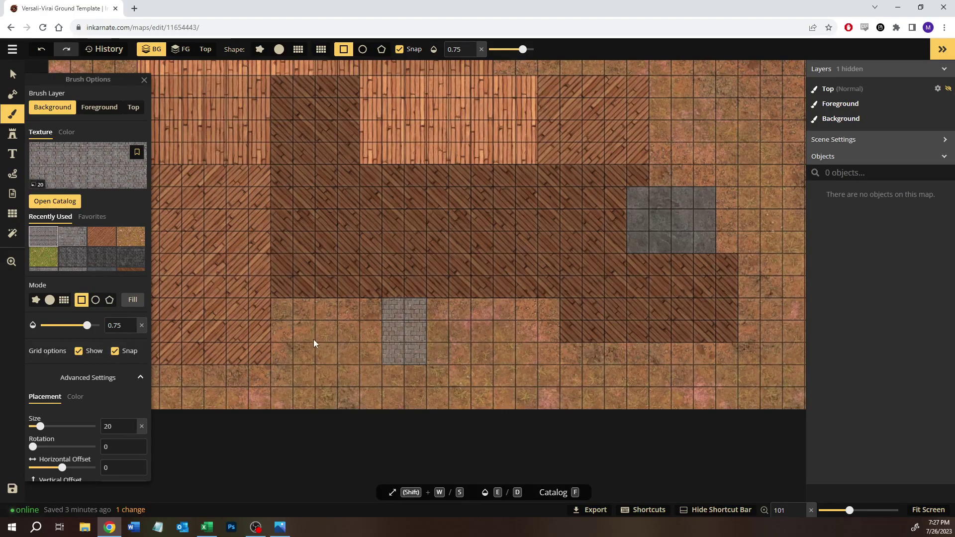
Undo the 2 x 3 stone fill and fill only a 2 x 2 block directly south of the dark plank floor.
left_click_drag(305, 259, 337, 382)
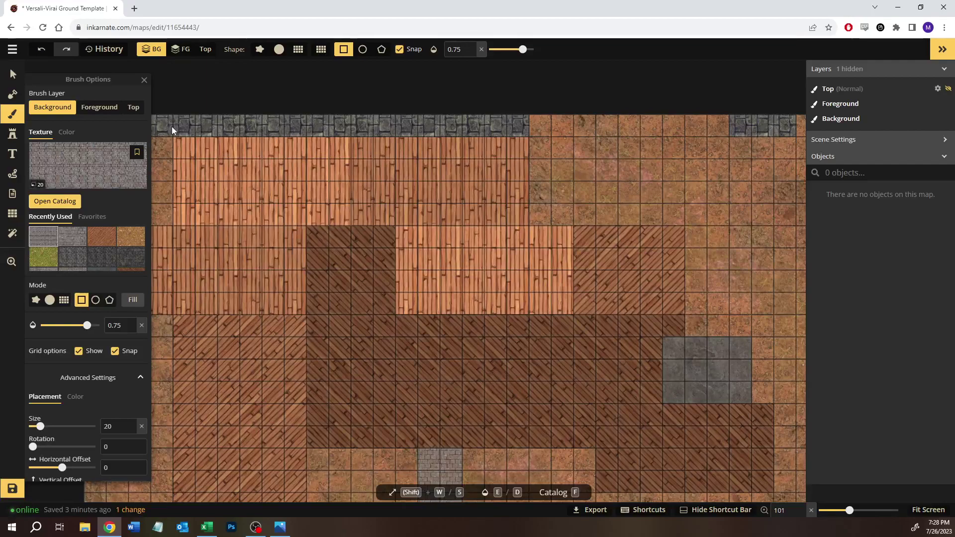
left_click_drag(497, 312, 463, 156)
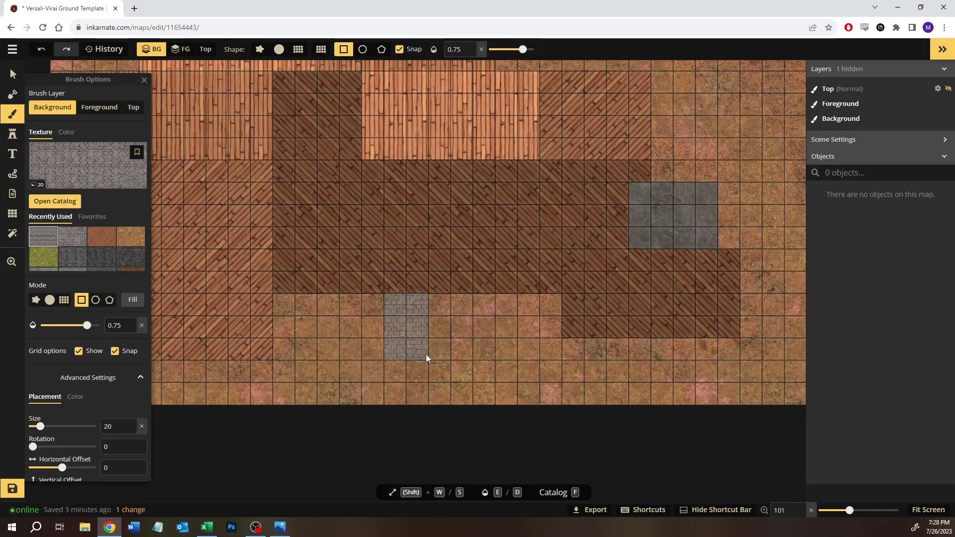
left_click_drag(390, 341, 423, 350)
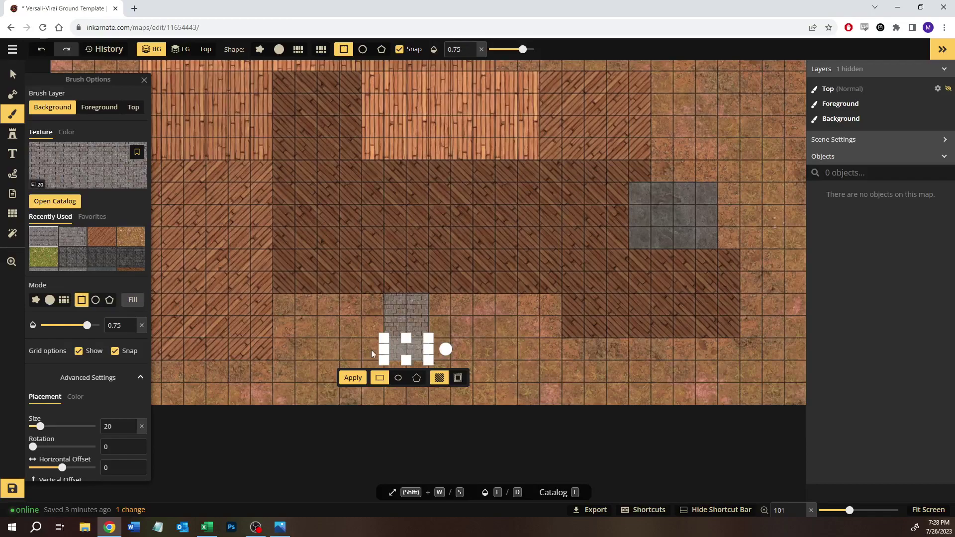
key("ctrl+z")
left_click_drag(393, 300, 422, 332)
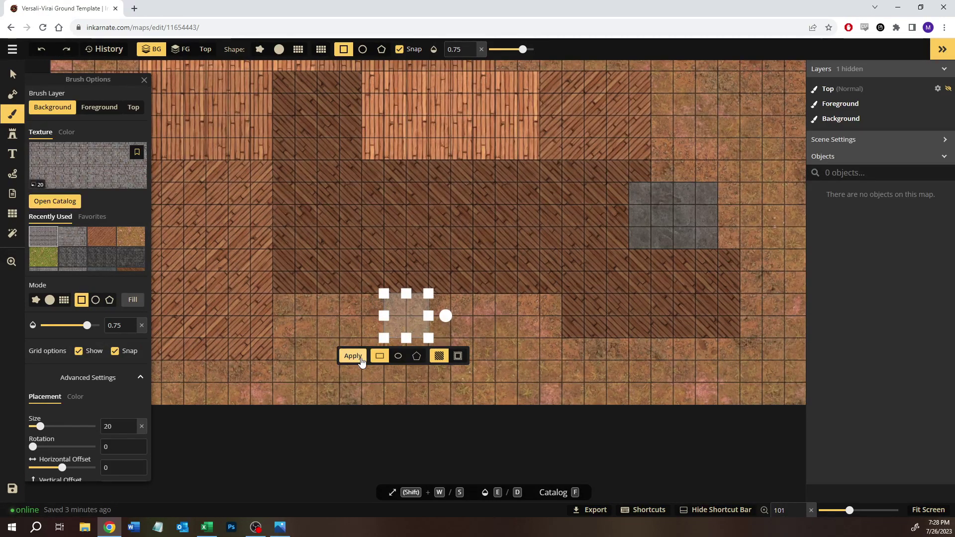
key("Return")
Try filling the 2 x 1 row directly south of the stone block with the texture rotated to 135, and undo it.
left_click_drag(389, 352, 423, 352)
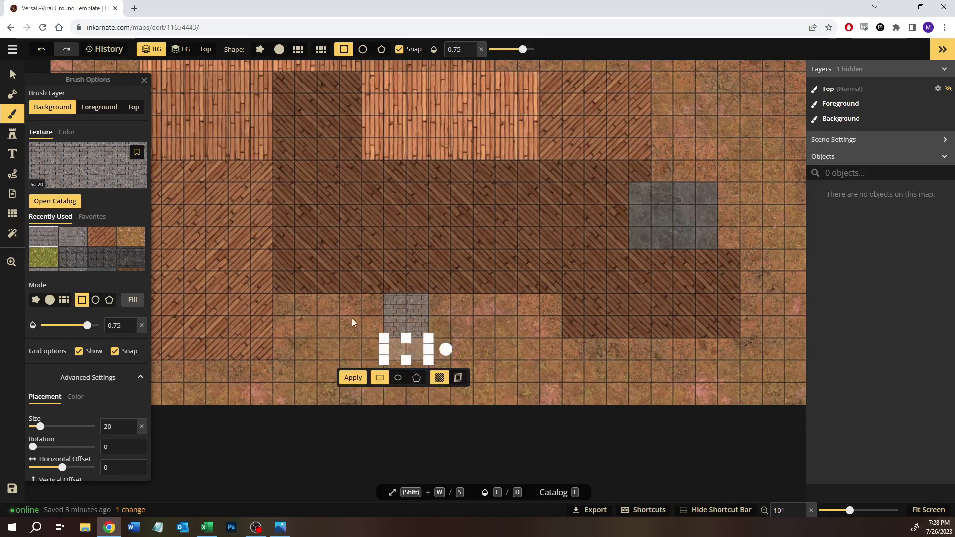
left_click(51, 244)
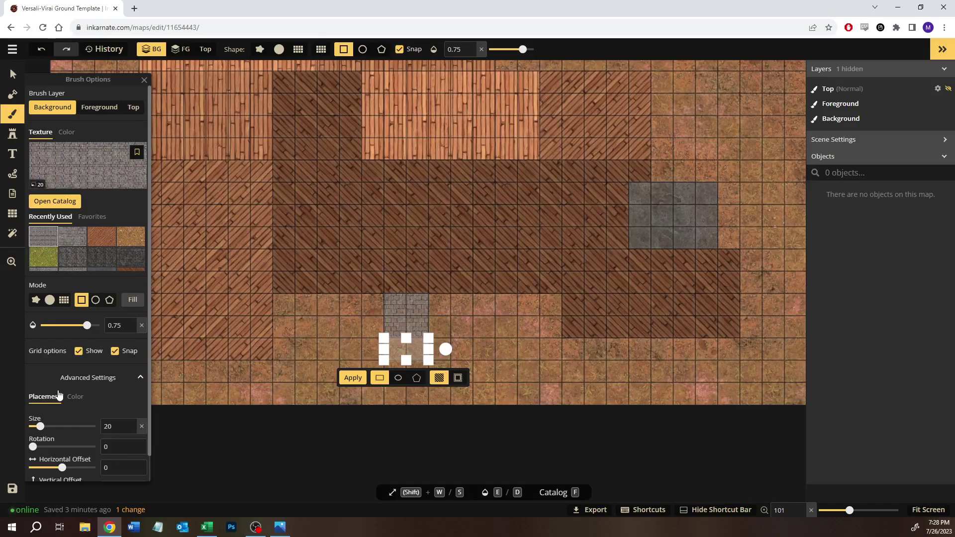
left_click_drag(33, 450, 53, 453)
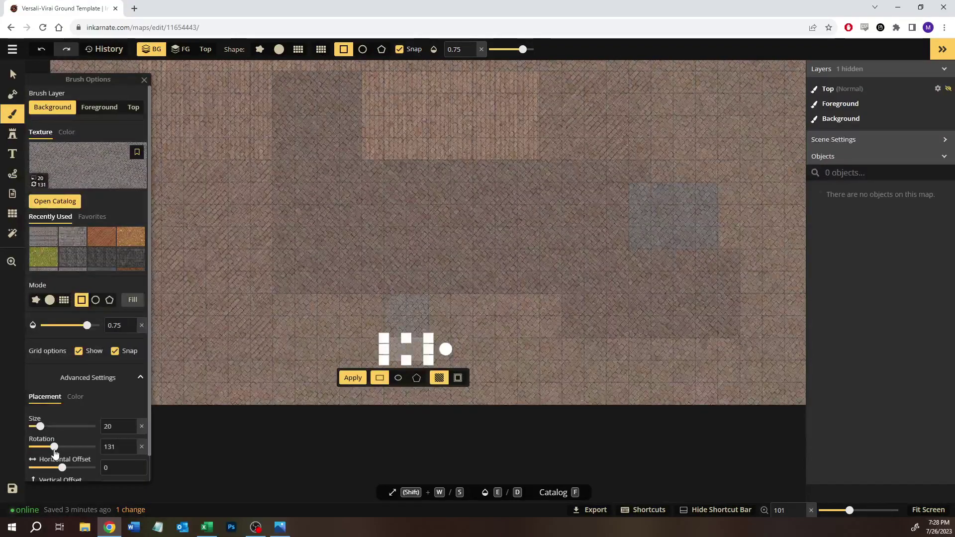
left_click(132, 444)
left_click(132, 444)
left_click(132, 444)
left_click(132, 444)
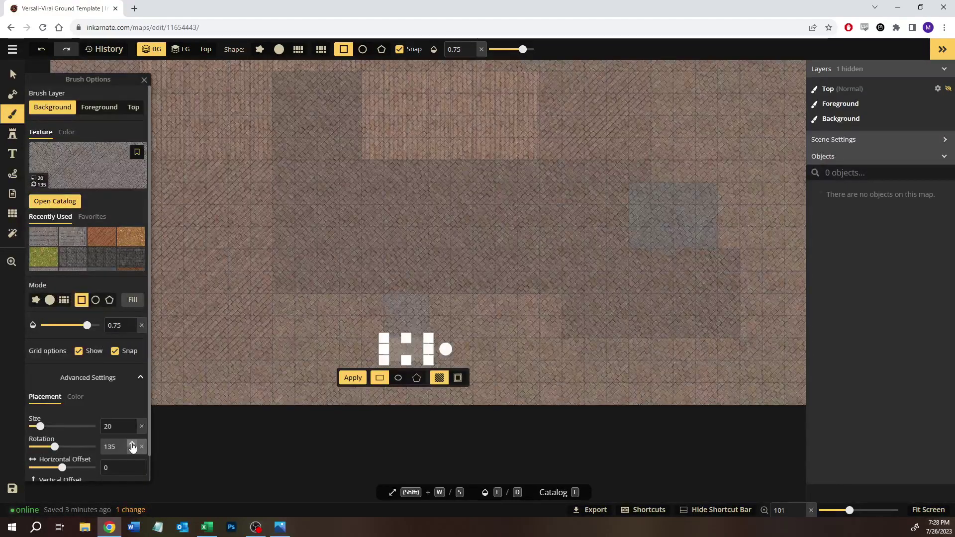
left_click(347, 378)
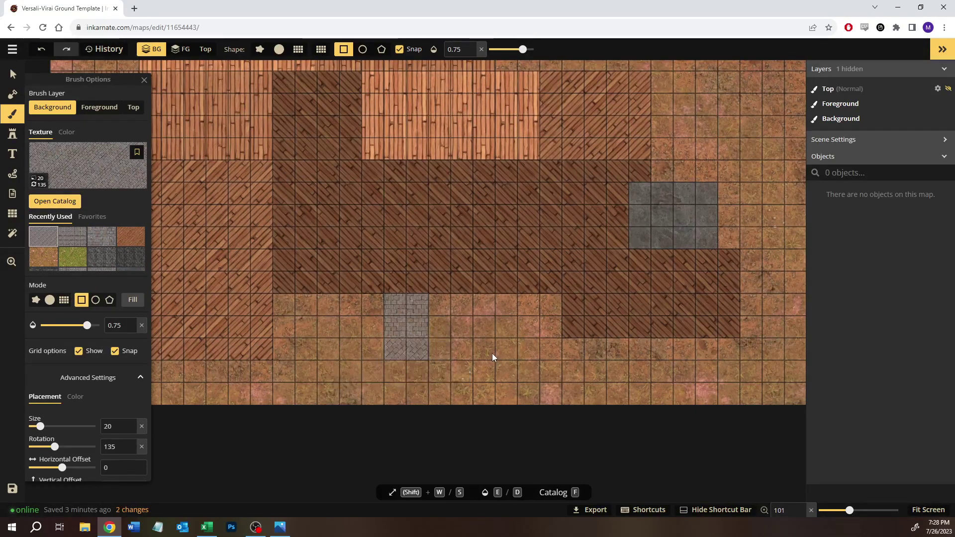
key("ctrl+z")
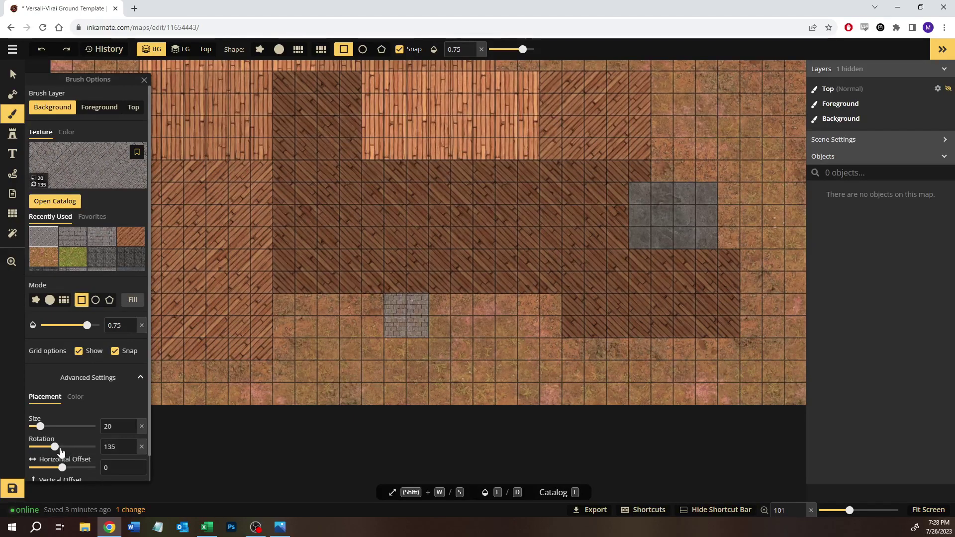
Set the stone texture's rotation to 45 and fill the 2 x 1 row directly south of the 2 x 2 stone block.
left_click_drag(56, 448, 40, 449)
left_click(132, 443)
left_click(132, 443)
left_click(133, 444)
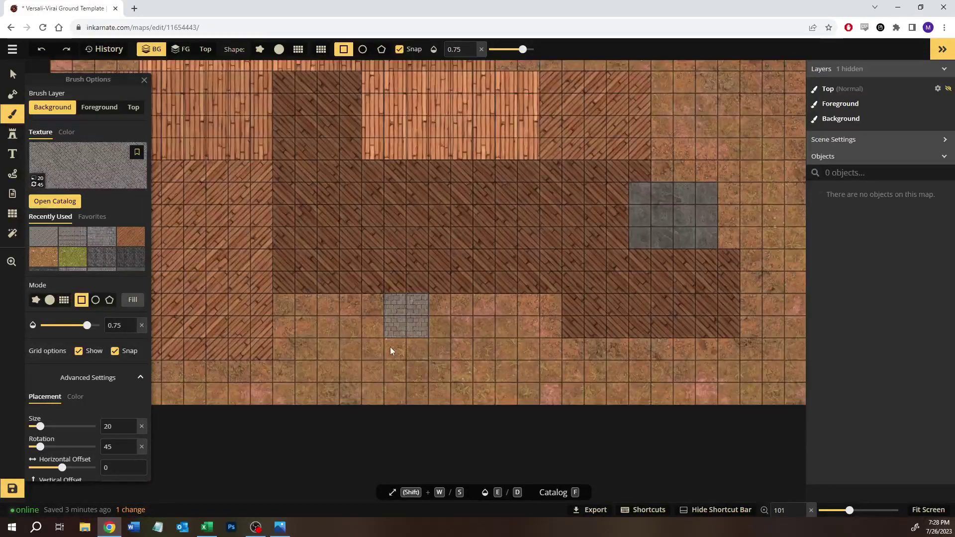
left_click_drag(418, 350, 421, 353)
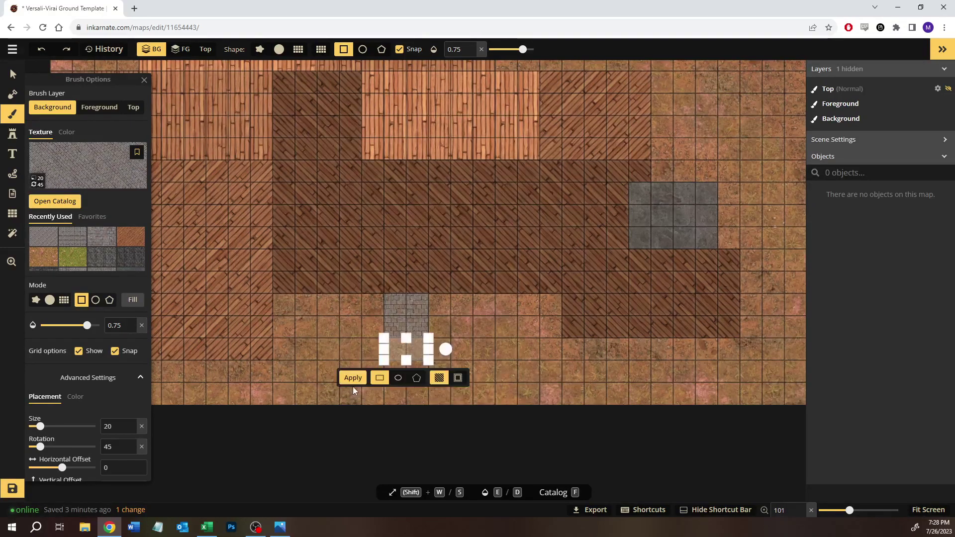
left_click(351, 384)
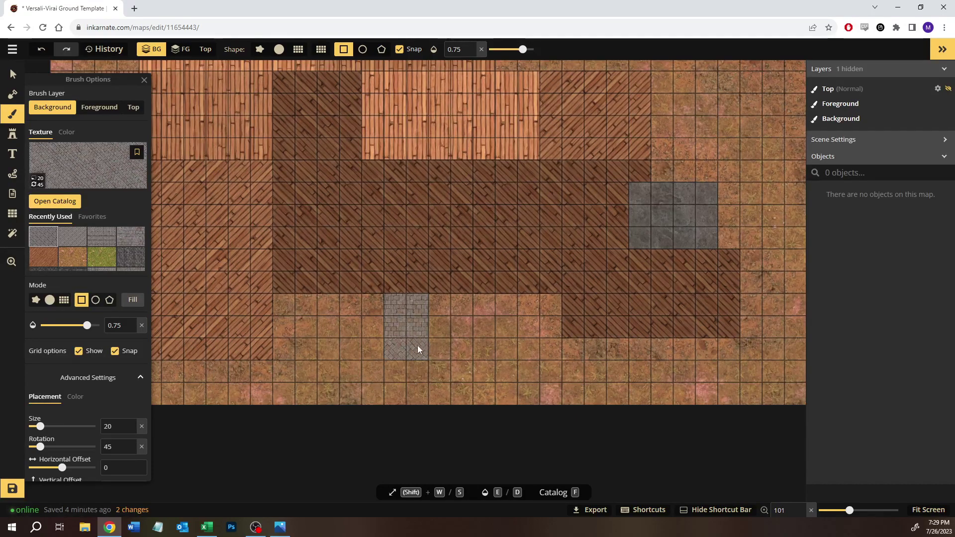
Outline a 4 x 1 row directly east of the diagonal stone corner and fill it with the stone texture rotated to 90.
left_click_drag(436, 341, 463, 350)
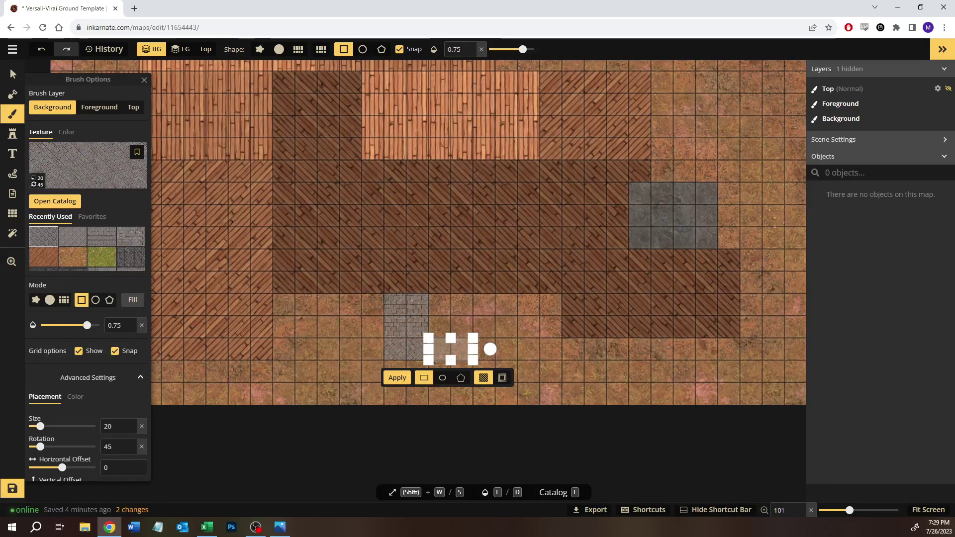
key("alt+Tab")
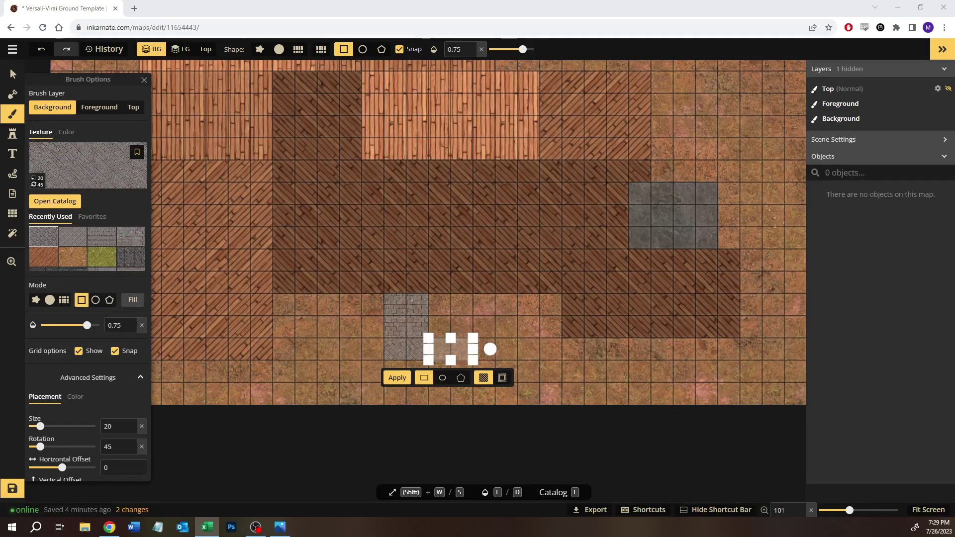
left_click(489, 323)
left_click_drag(443, 345, 536, 359)
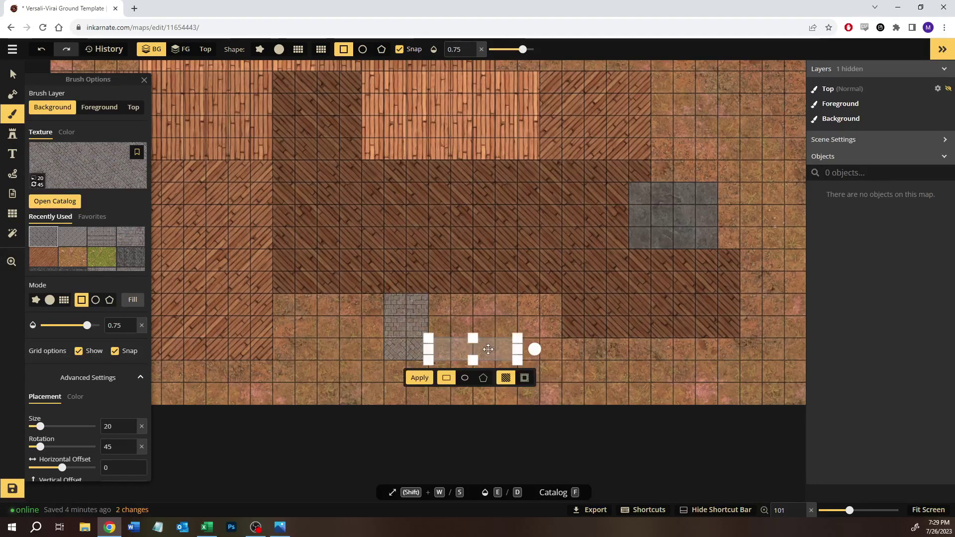
mouse_move(40, 447)
left_mouse_down()
mouse_move(62, 447)
mouse_move(14, 450)
mouse_move(48, 451)
left_mouse_up()
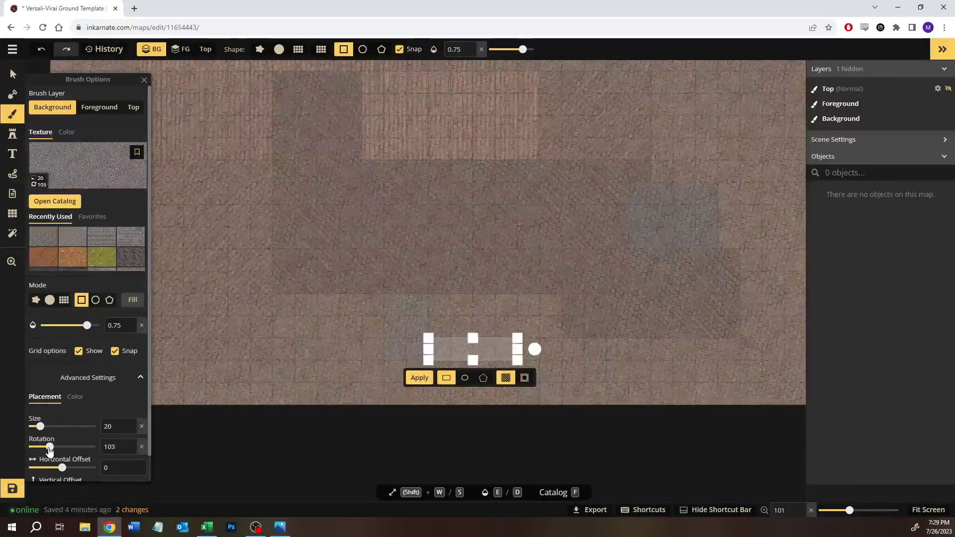
left_click(132, 451)
left_click(132, 451)
left_click(132, 451)
left_click(132, 451)
left_click(132, 451)
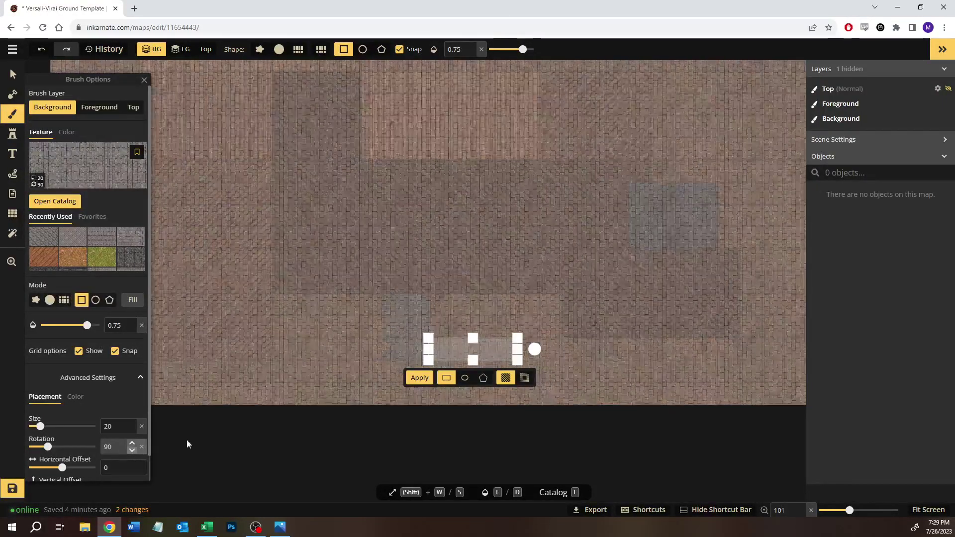
key("Return")
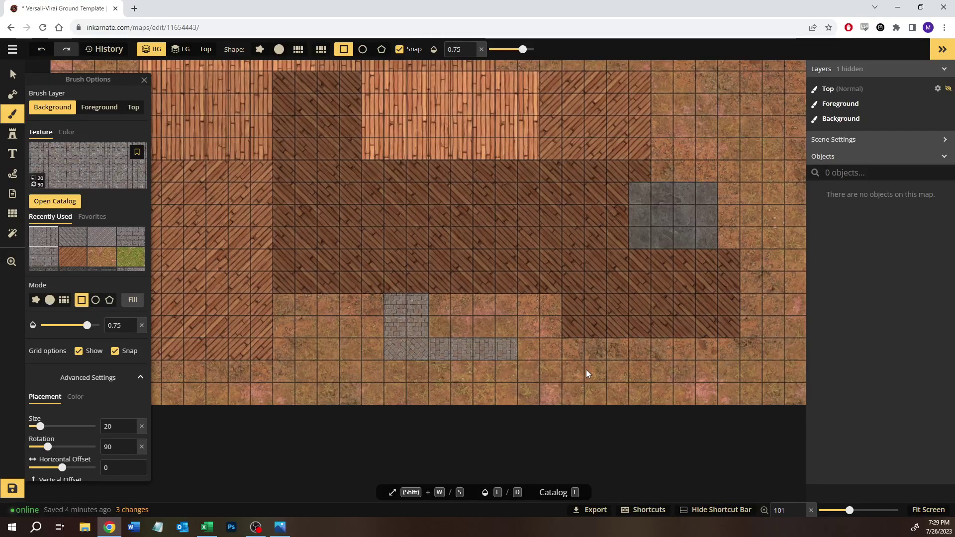
Browse the stamp catalog's Core and Castle folders in Fantasy Battlemaps 2.0 and examine the brick and castle wall stamps.
left_click(12, 134)
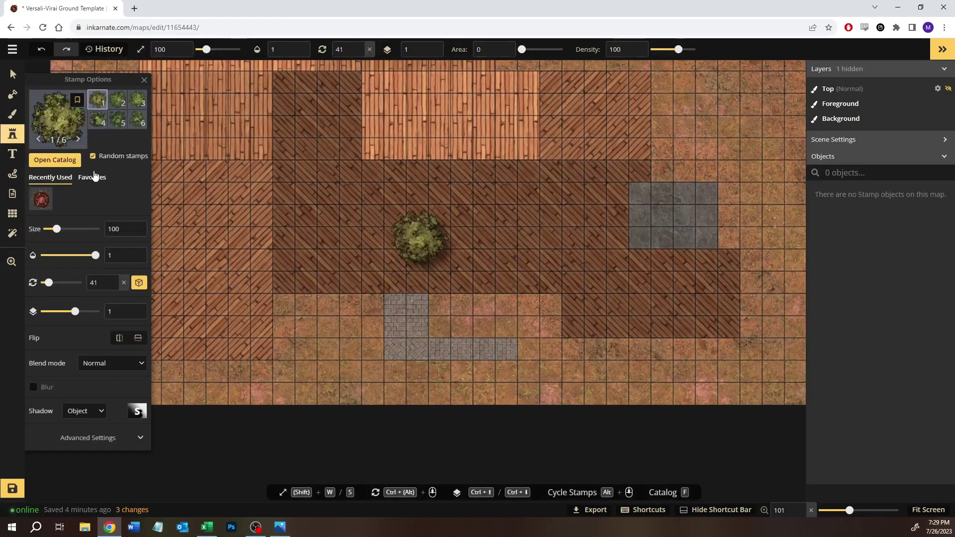
left_click(55, 160)
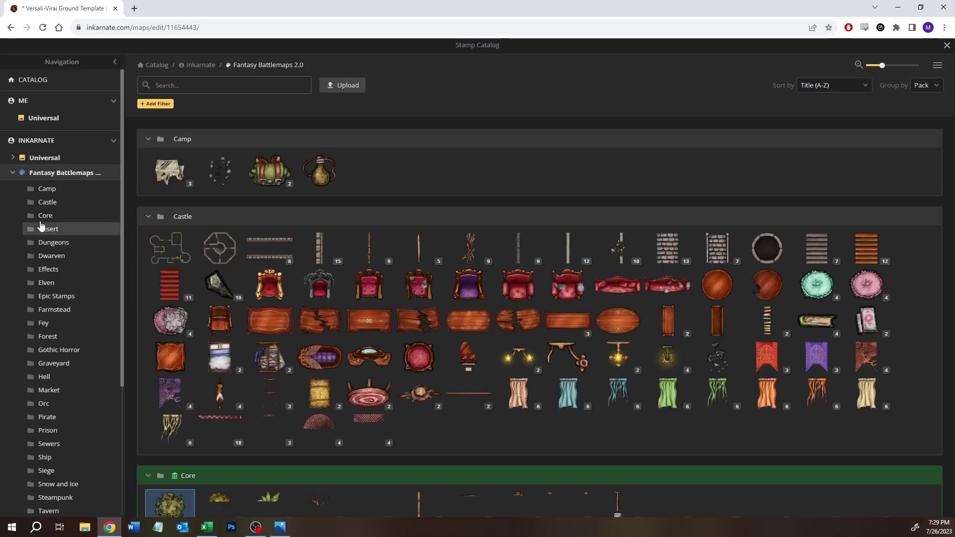
scroll(60, 367, "down", 2)
scroll(59, 367, "up", 2)
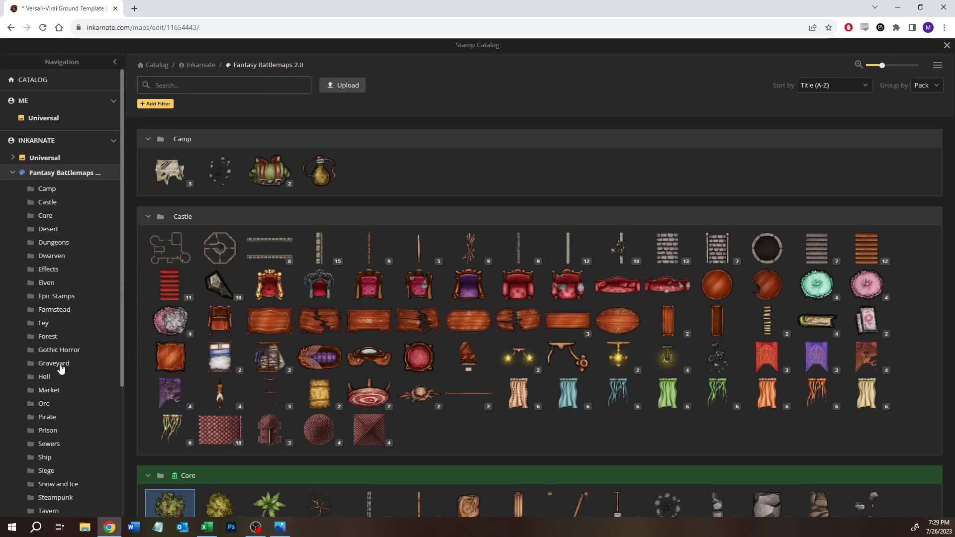
left_click(52, 218)
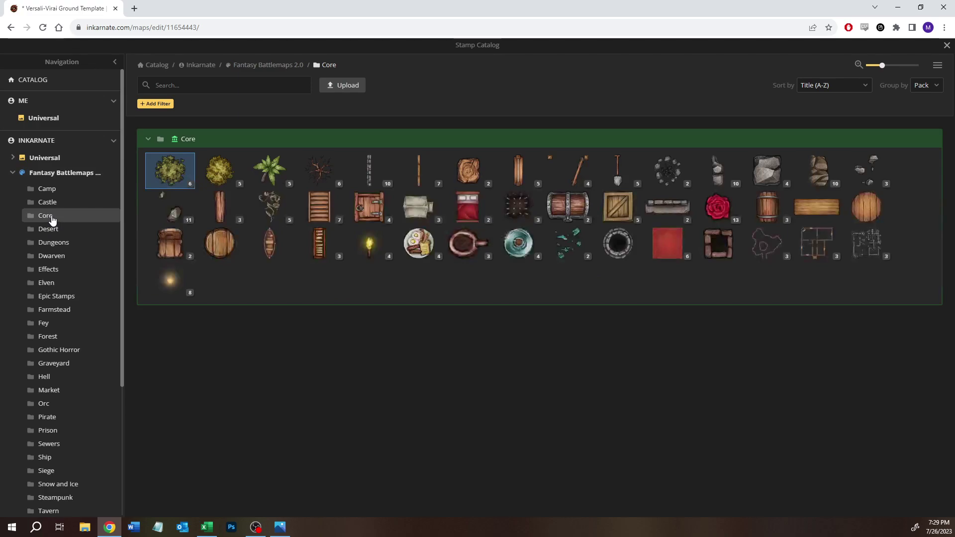
left_click(50, 204)
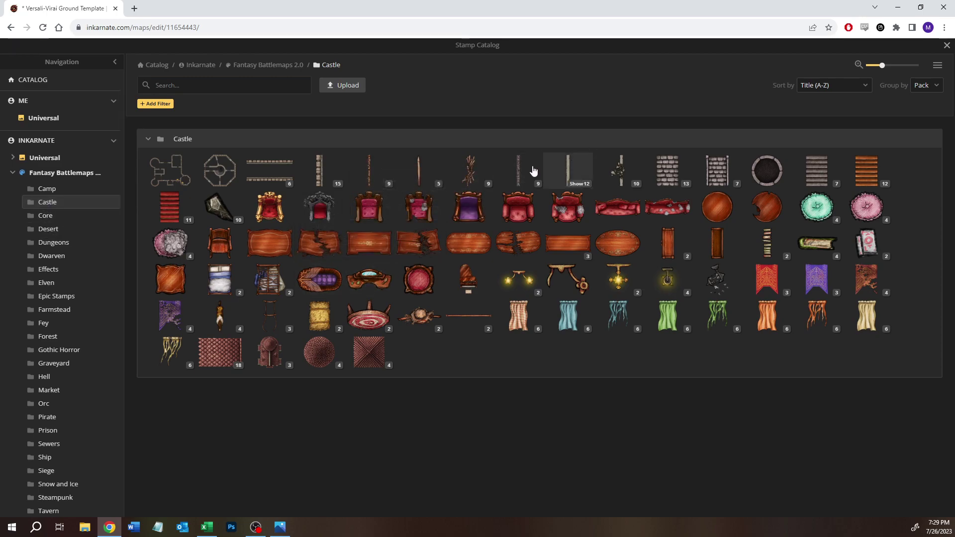
mouse_move(534, 171)
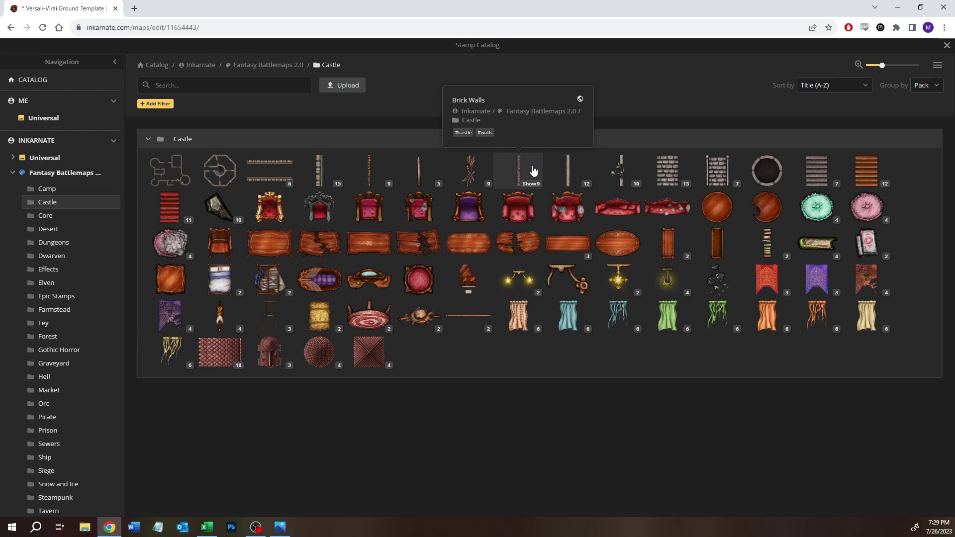
mouse_move(326, 168)
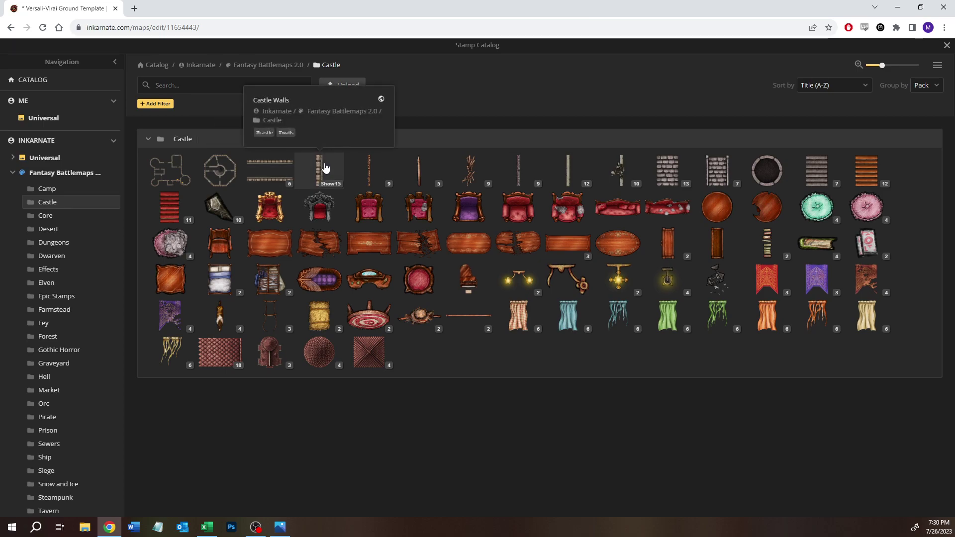
left_click(320, 179)
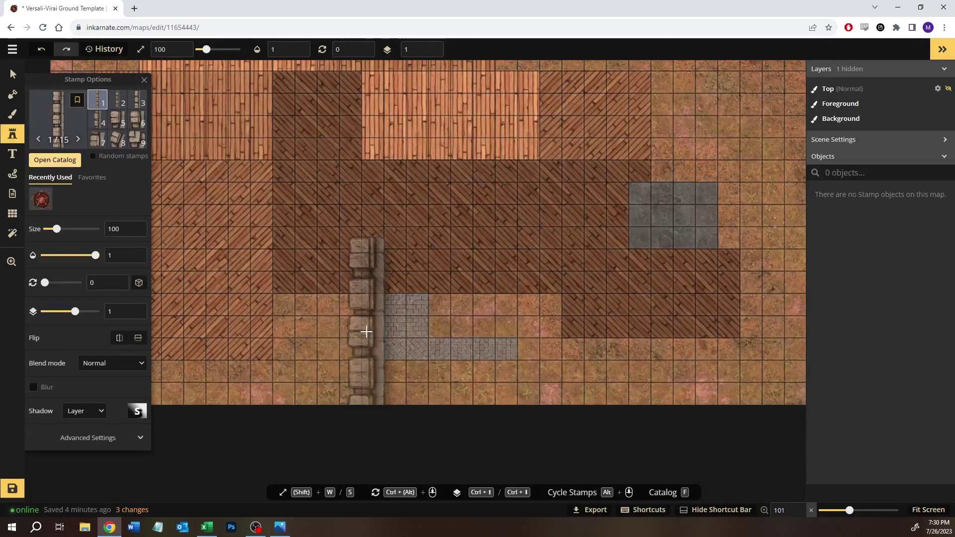
left_click(418, 241)
left_click(14, 116)
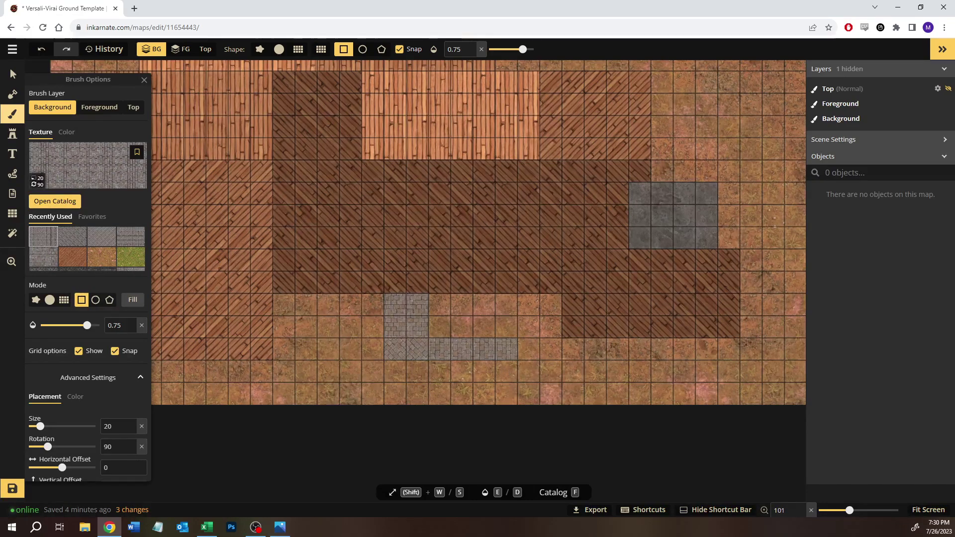
key("alt+Tab")
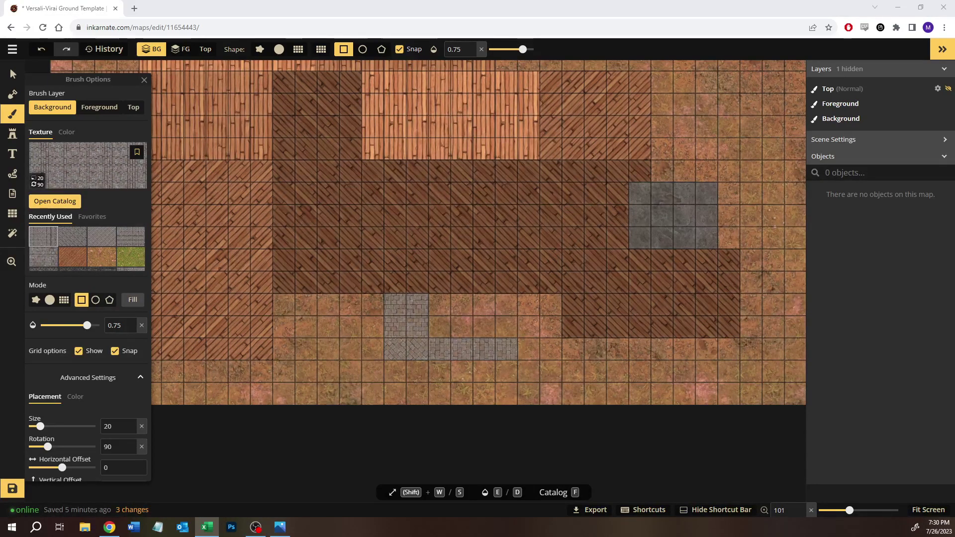
mouse_move(629, 378)
left_mouse_down()
mouse_move(570, 383)
mouse_move(777, 375)
left_mouse_up()
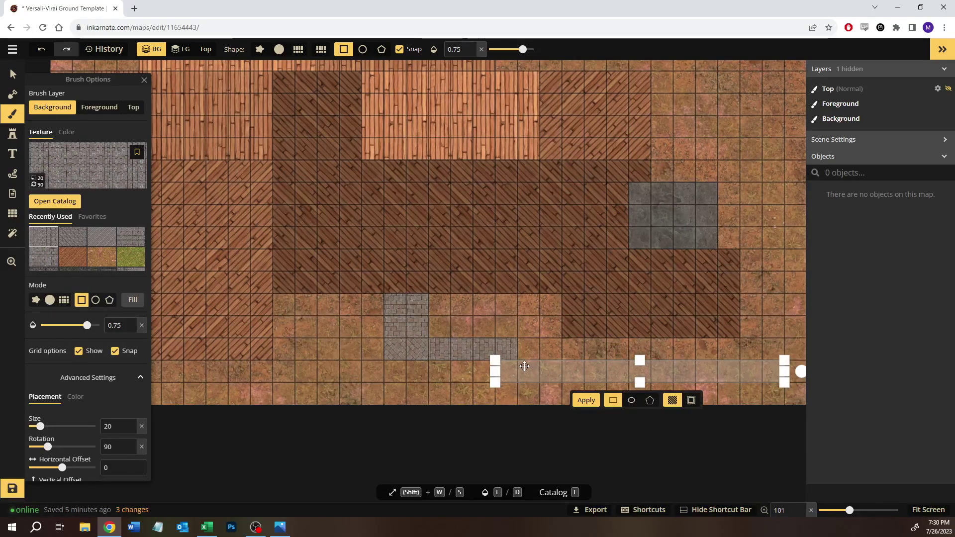
mouse_move(551, 348)
left_mouse_down()
mouse_move(390, 308)
mouse_move(489, 344)
mouse_move(551, 343)
left_mouse_up()
left_click_drag(341, 325, 617, 334)
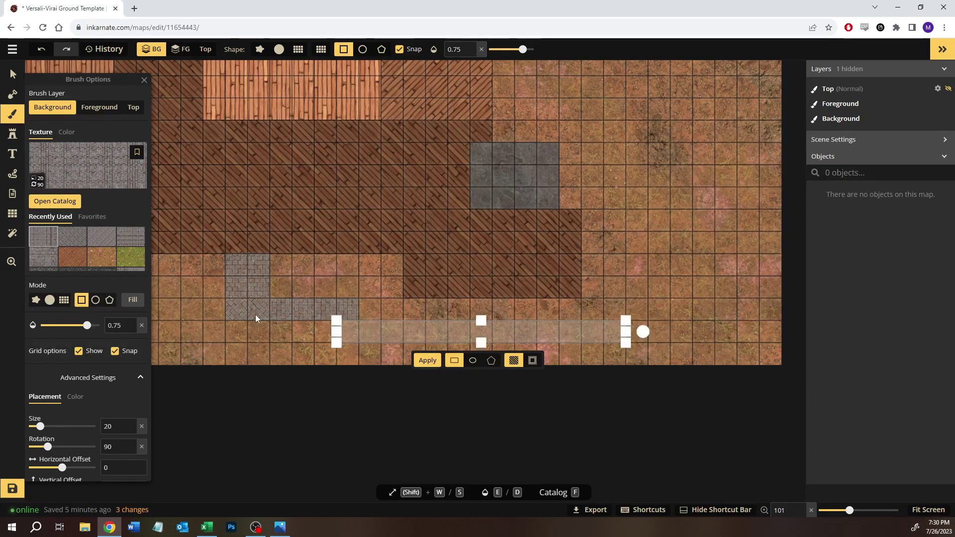
left_click_drag(231, 299, 261, 313)
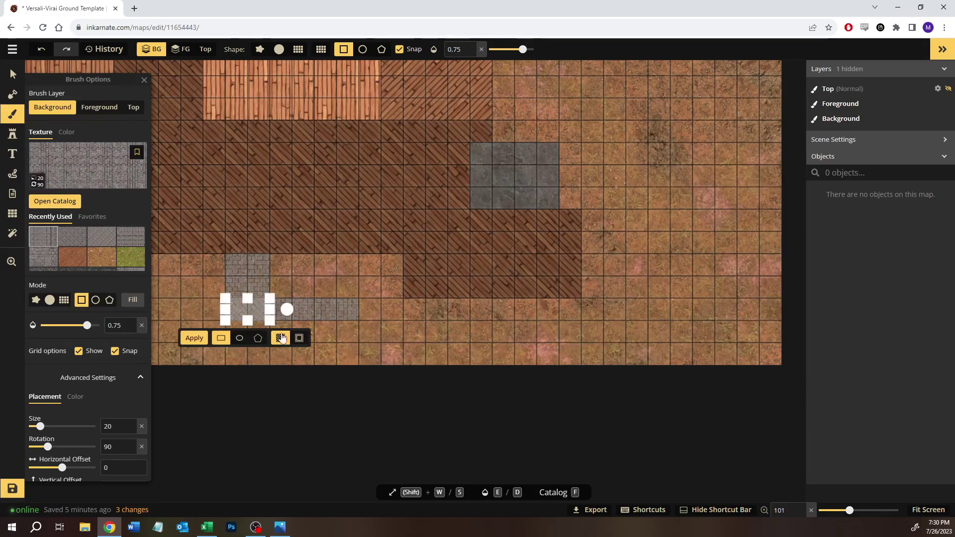
key("Return")
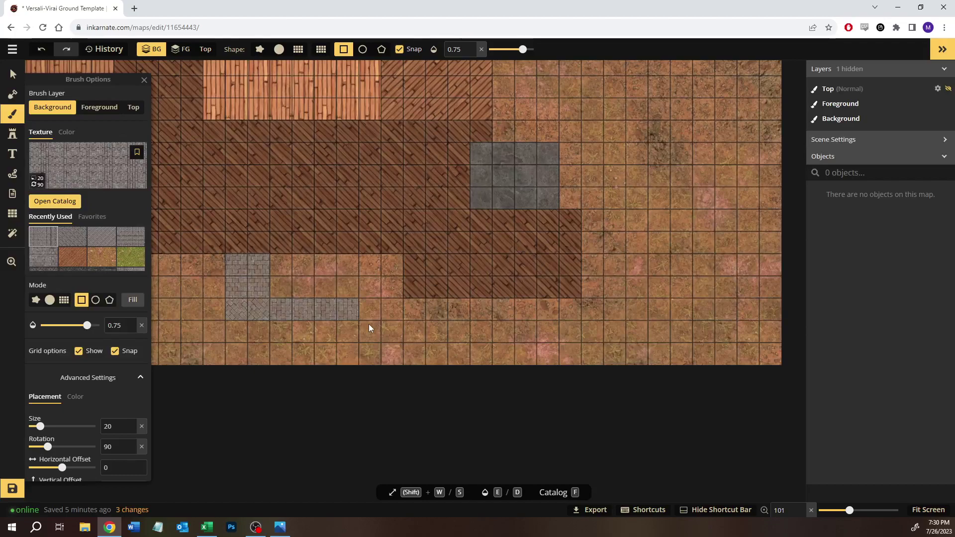
Paint an 11-tile horizontal strip of 90° gray stone paving southeast of the existing path, with one 45° tile on its west end.
mouse_move(368, 324)
left_mouse_down()
mouse_move(546, 344)
mouse_move(610, 339)
mouse_move(599, 339)
left_mouse_up()
left_click(428, 360)
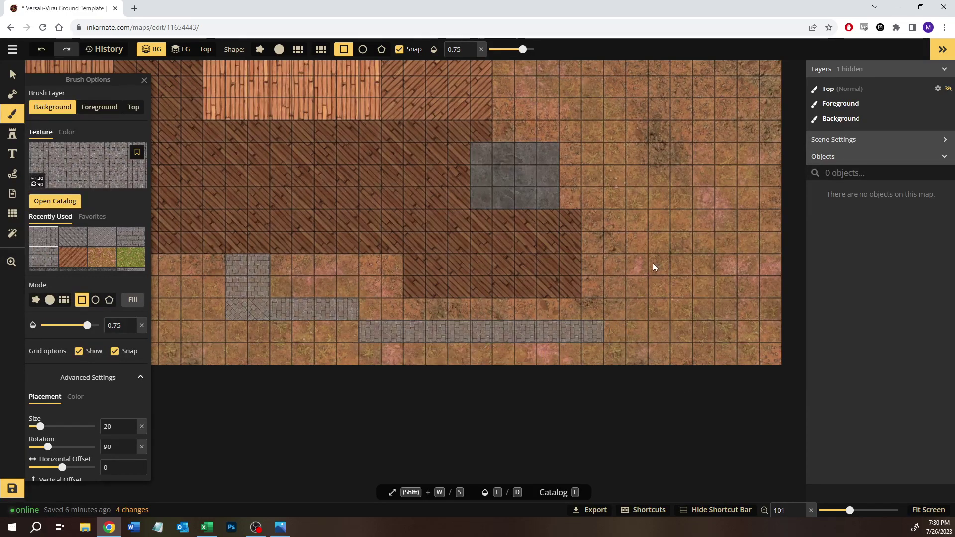
left_click(82, 238)
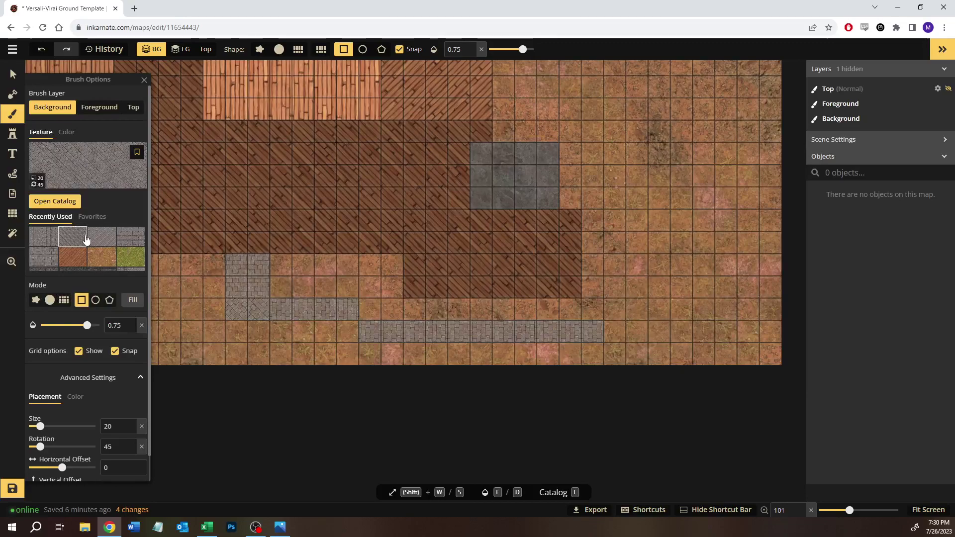
left_click_drag(339, 323, 348, 331)
left_click(294, 360)
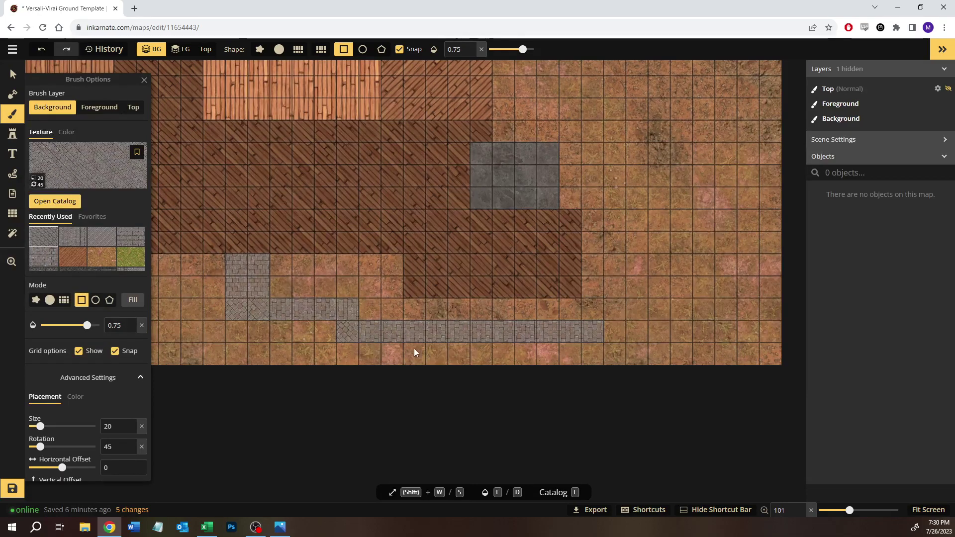
Add a single stone tile at the strip's east end with the texture rotation set to 135.
left_click_drag(608, 322, 620, 337)
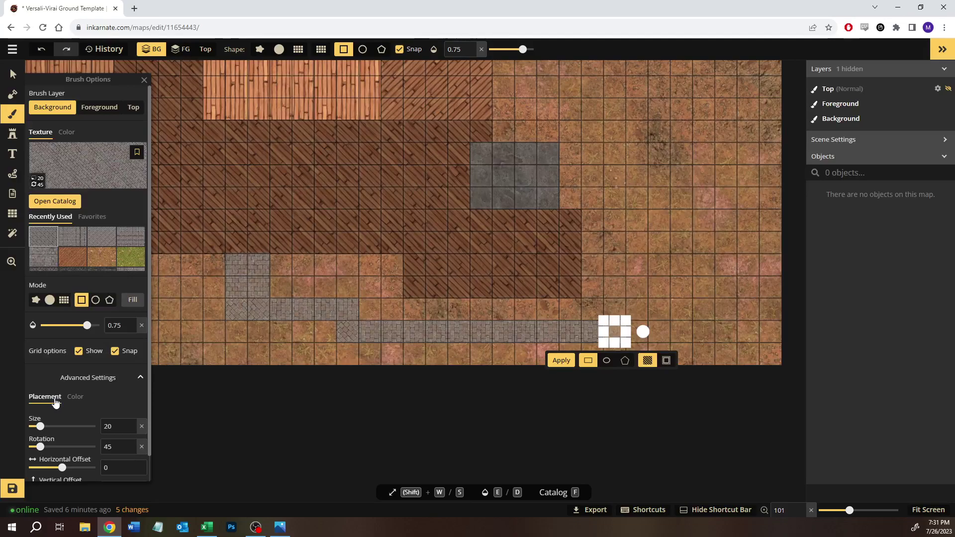
double_click(106, 448)
type("13")
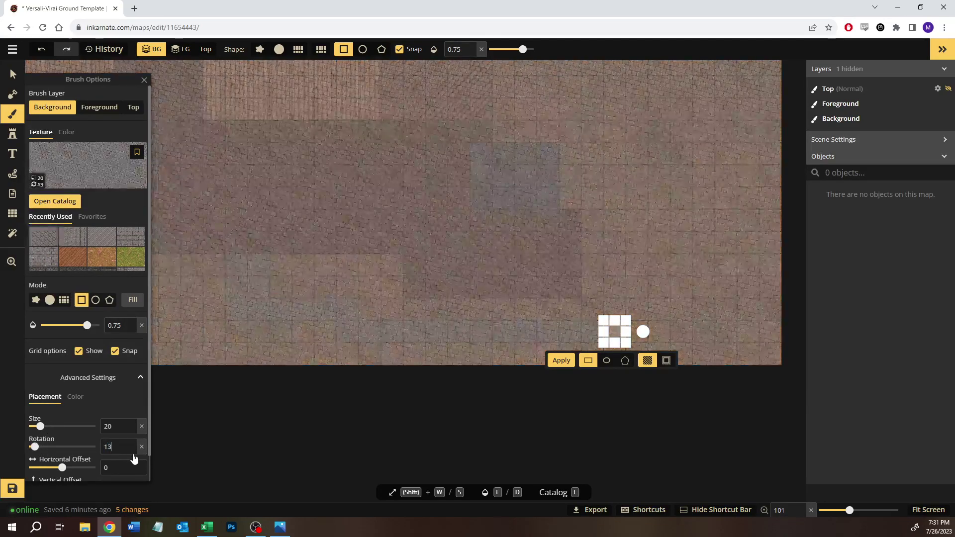
type("5")
left_click(560, 362)
key("Return")
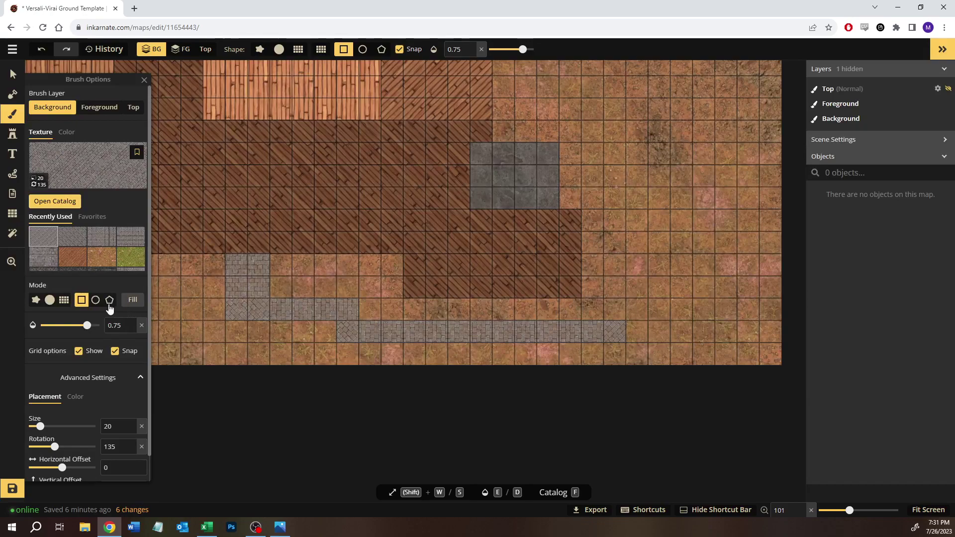
Pick the 90° stone texture, and examine the path's stepped route on the Inkarnate Mapping sheet in Excel before returning to the map.
left_click(98, 239)
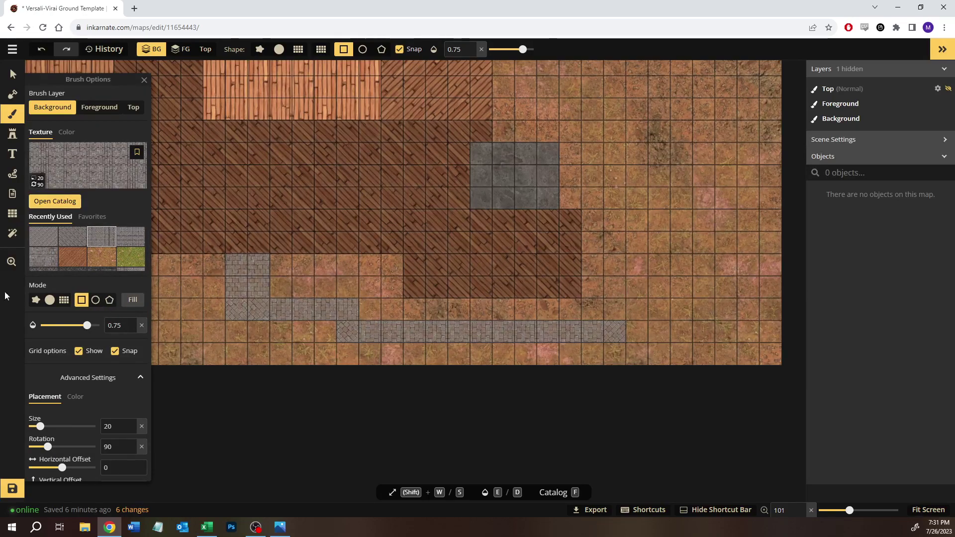
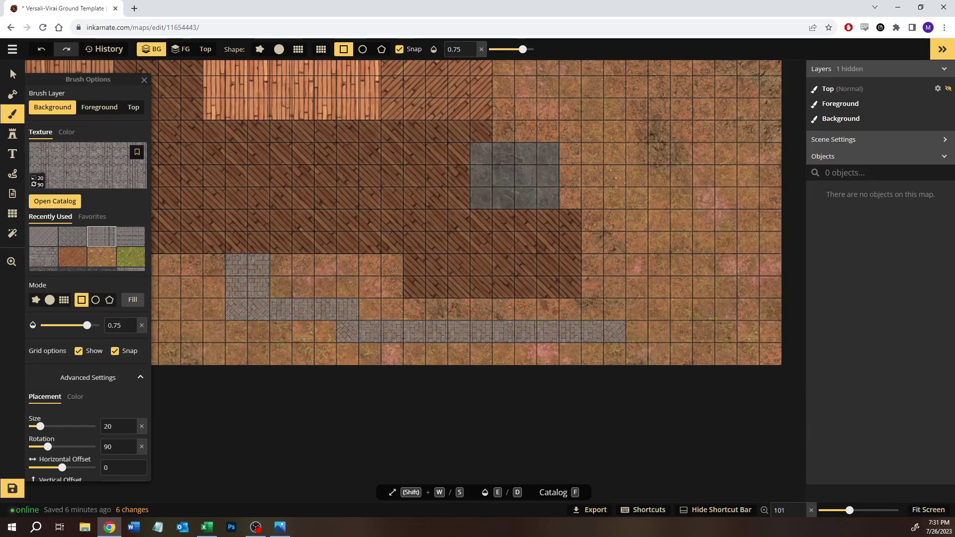
key("alt+Tab")
left_click_drag(608, 214, 419, 153)
double_click(520, 157)
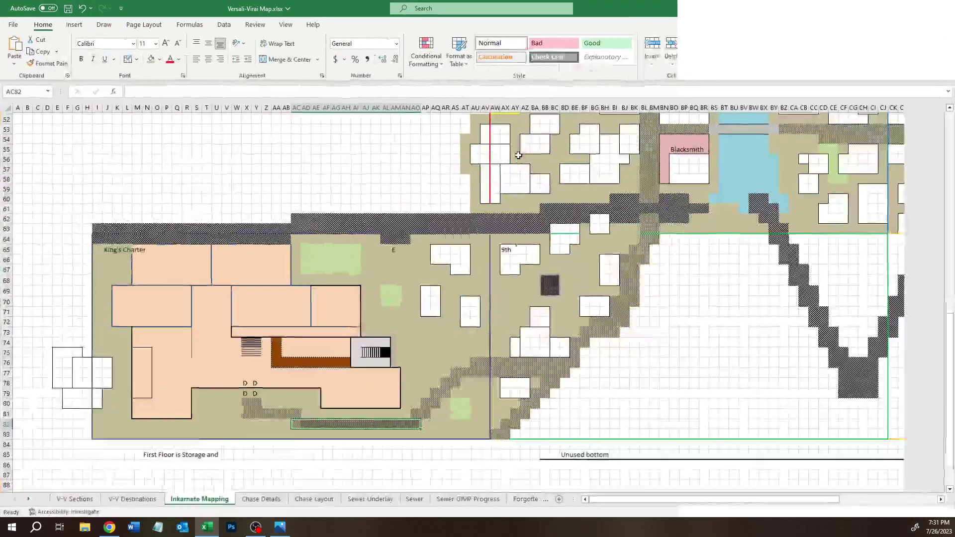
left_click(386, 403)
left_click_drag(260, 414, 251, 414)
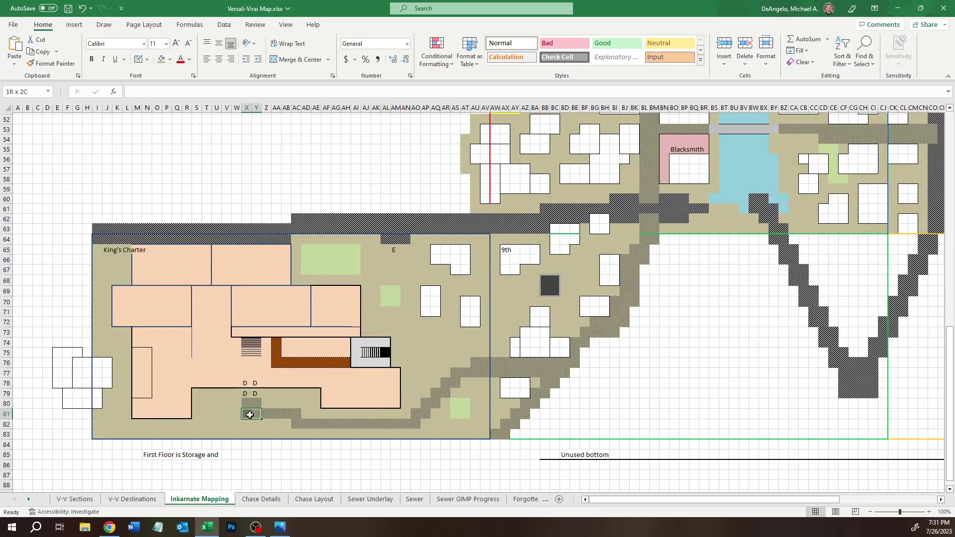
left_click(298, 423)
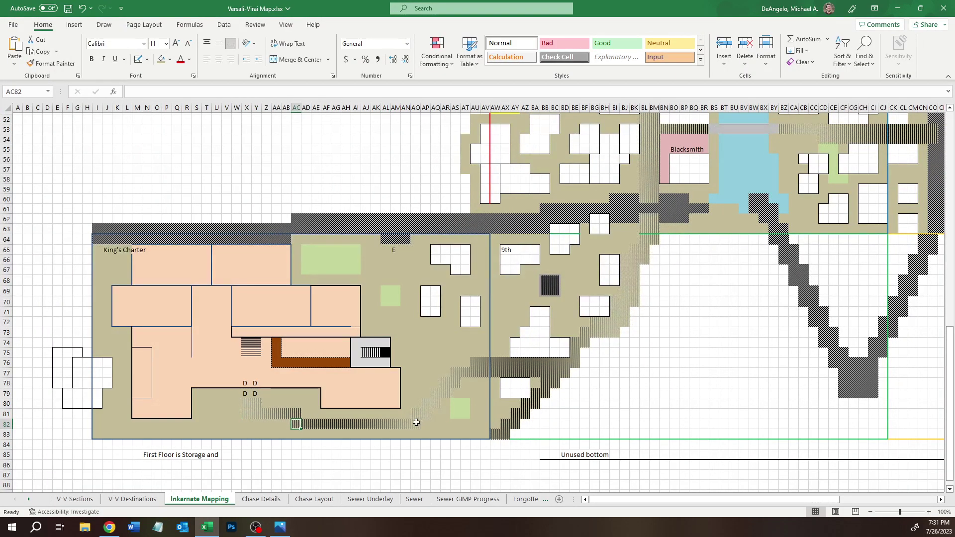
left_click_drag(422, 406, 467, 373)
left_click(440, 394)
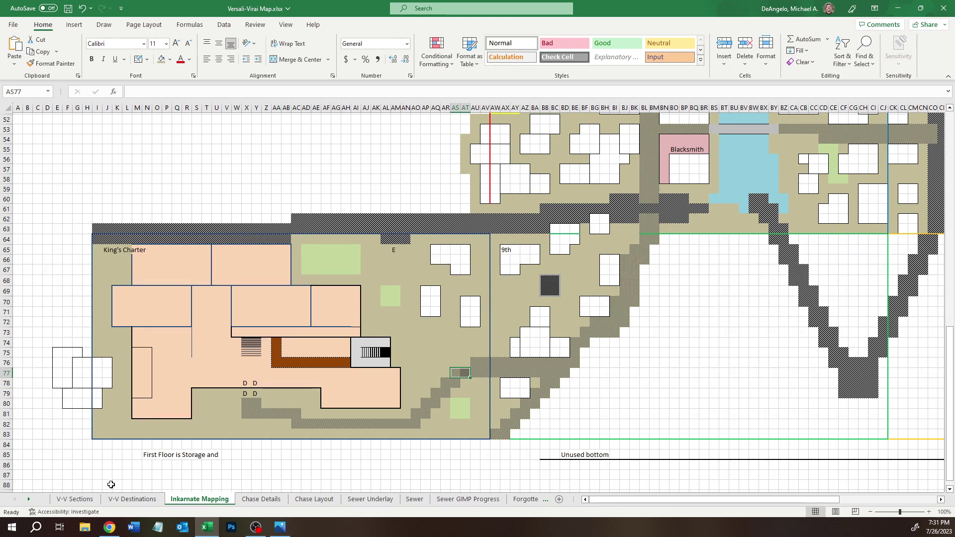
left_click(110, 528)
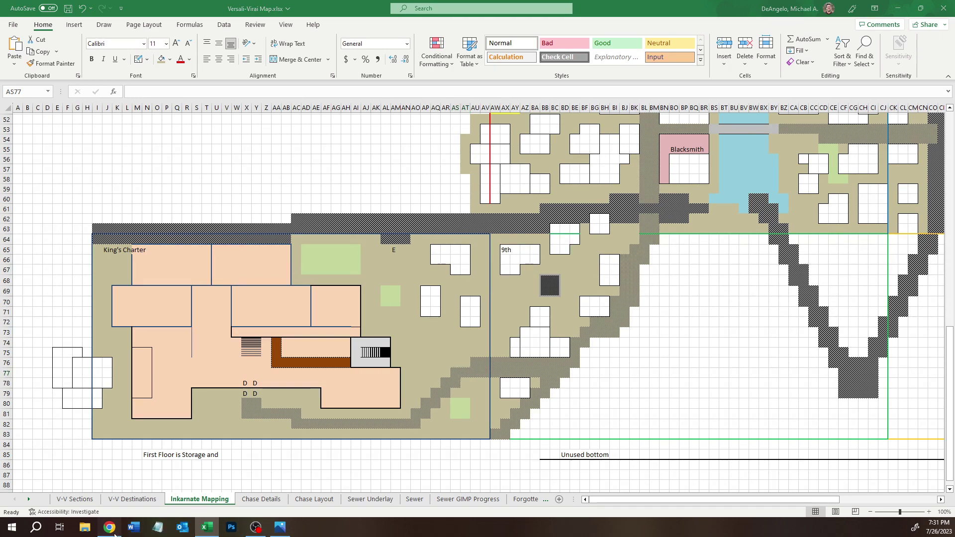
Try painting four staggered two-tile segments of 90° stone climbing northeast from the path's east end.
left_click_drag(616, 299, 640, 312)
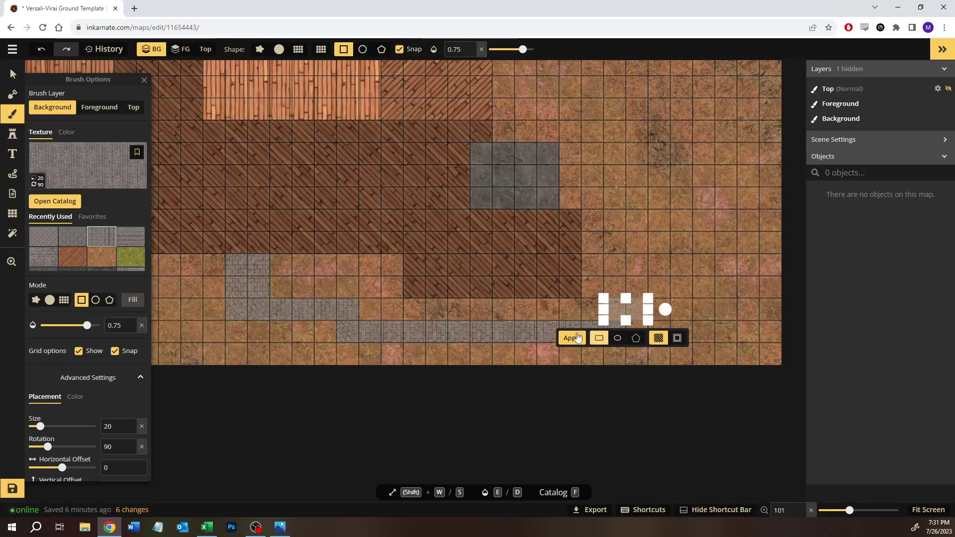
mouse_move(637, 276)
left_mouse_down()
mouse_move(660, 287)
mouse_move(622, 294)
mouse_move(634, 280)
mouse_move(673, 296)
left_mouse_up()
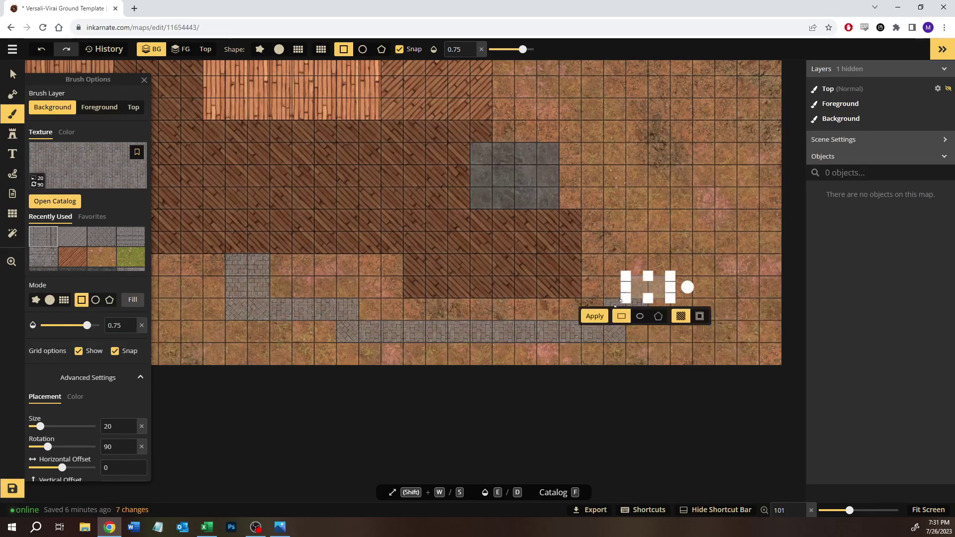
left_click(594, 317)
left_click_drag(650, 255, 692, 275)
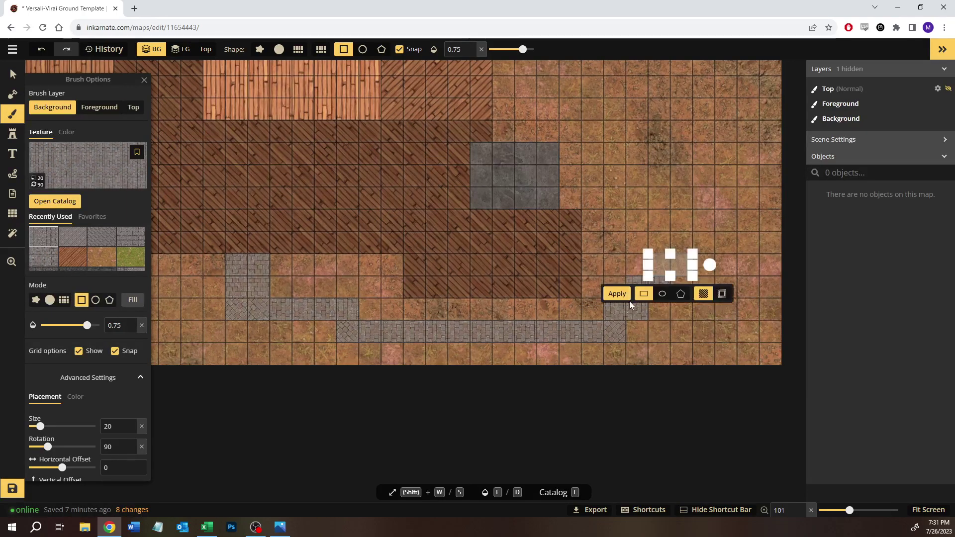
left_click(617, 294)
left_click_drag(672, 232, 714, 252)
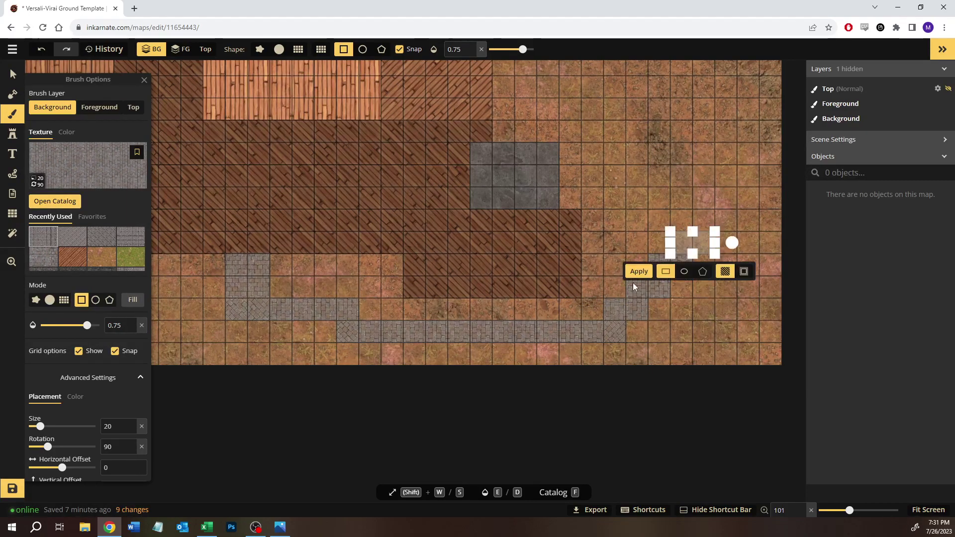
left_click(675, 327)
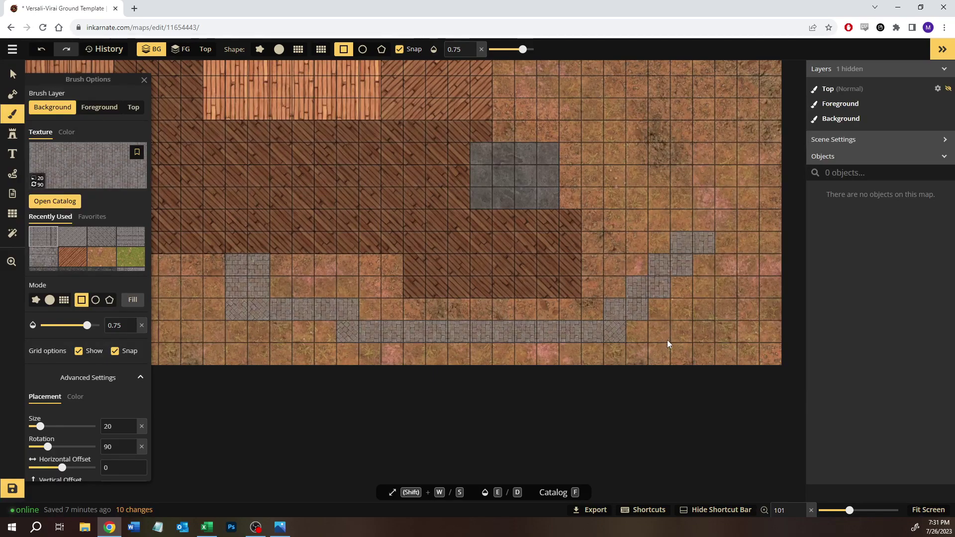
Undo the four staggered 90° stone segments.
key("ctrl+z")
key("ctrl+z")
key("ctrl+z")
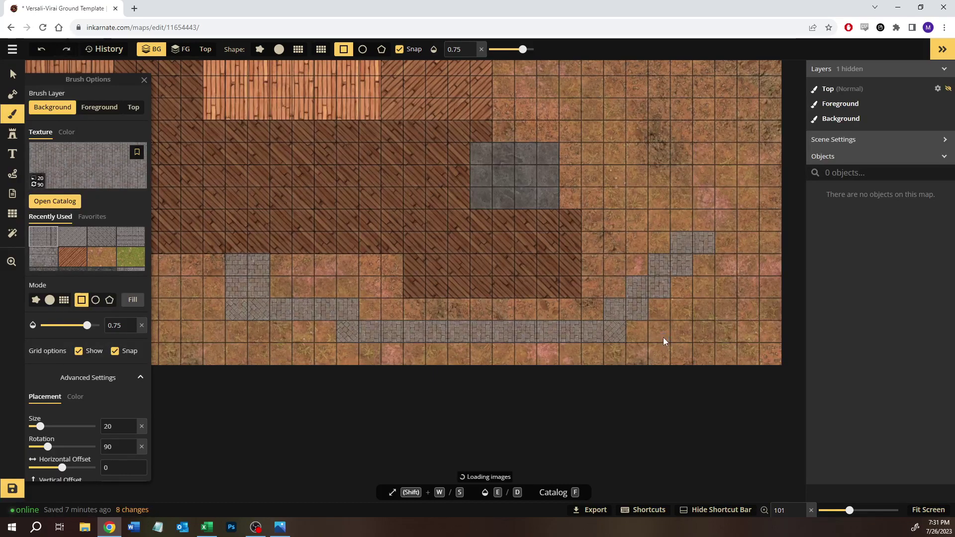
key("ctrl+z")
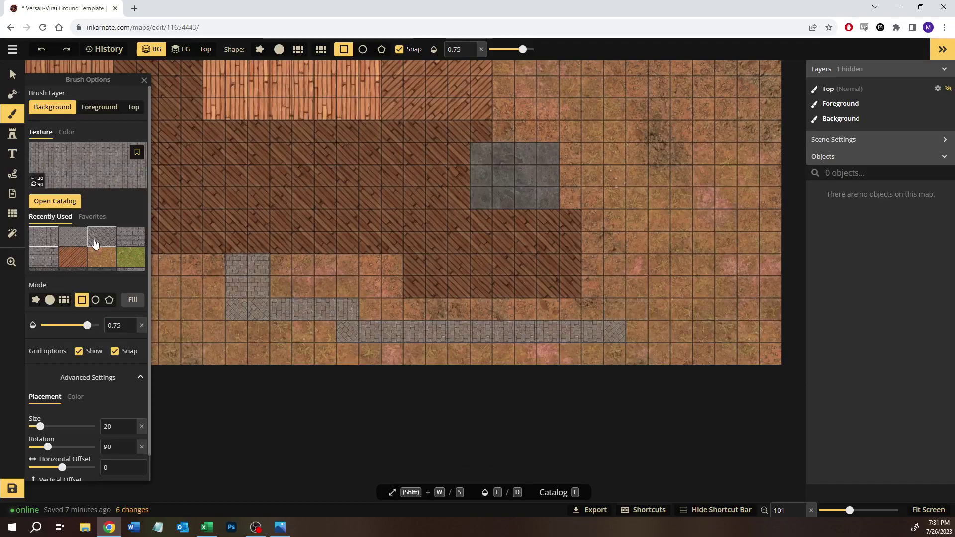
Paint three staggered two-tile segments of 135° stone climbing northeast from the path's east end.
left_click(71, 241)
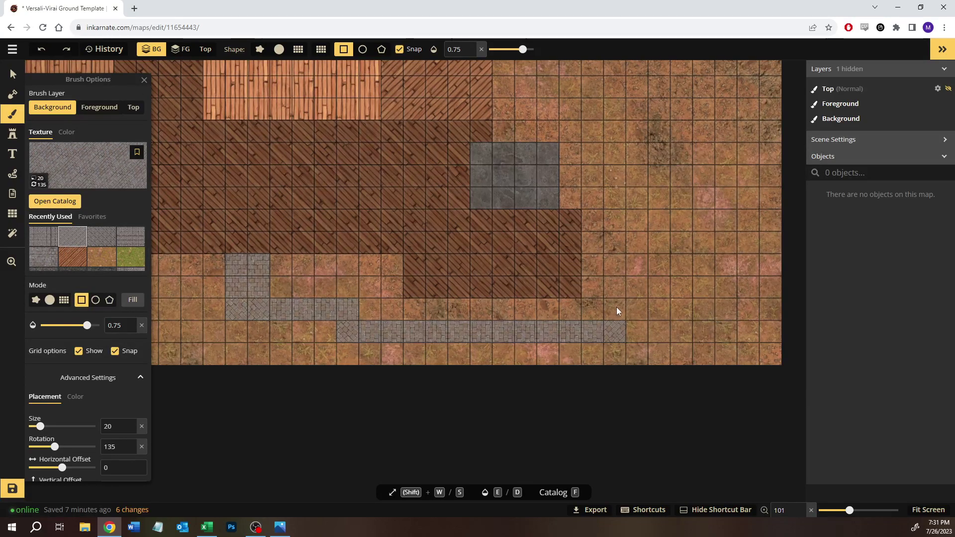
mouse_move(652, 316)
left_mouse_down()
mouse_move(664, 317)
mouse_move(640, 305)
left_mouse_up()
left_click(572, 338)
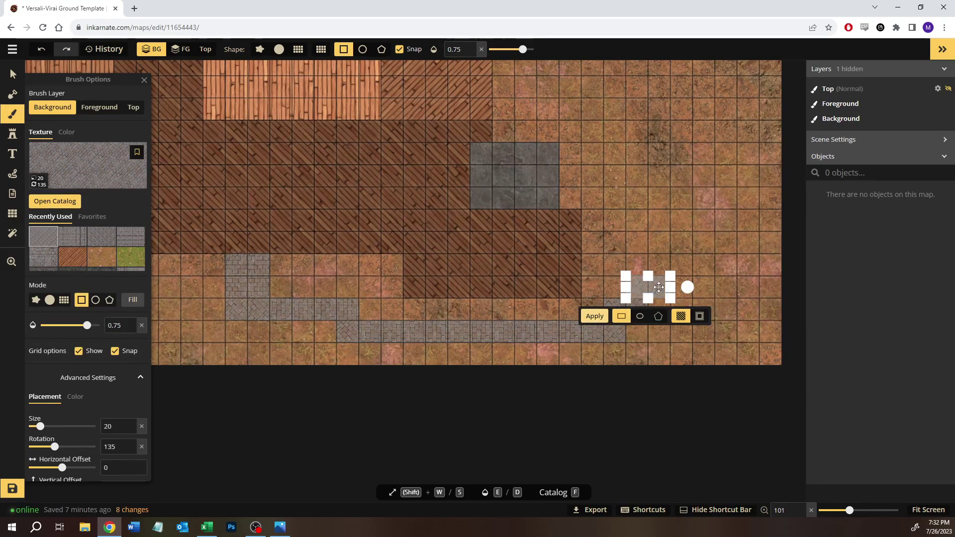
left_click(595, 316)
left_click_drag(659, 266, 682, 266)
left_click(625, 298)
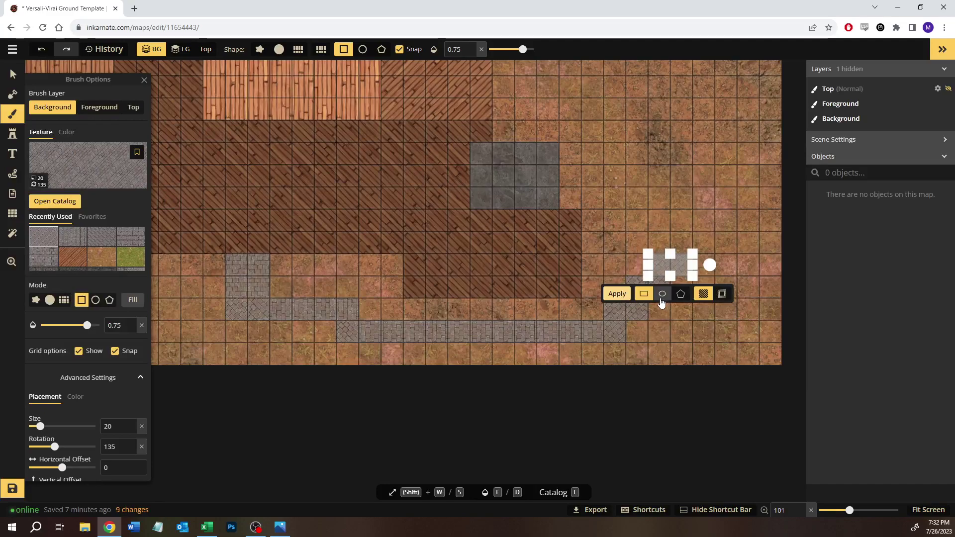
key("Return")
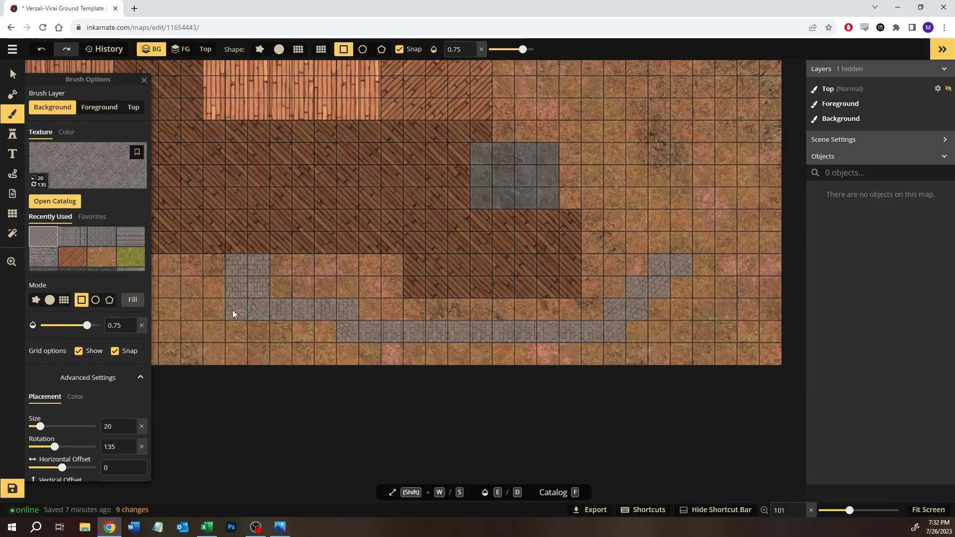
Paint three staggered two-tile segments of 90° stone just east of the 135° diagonal, following the same stepped pattern.
left_click(72, 237)
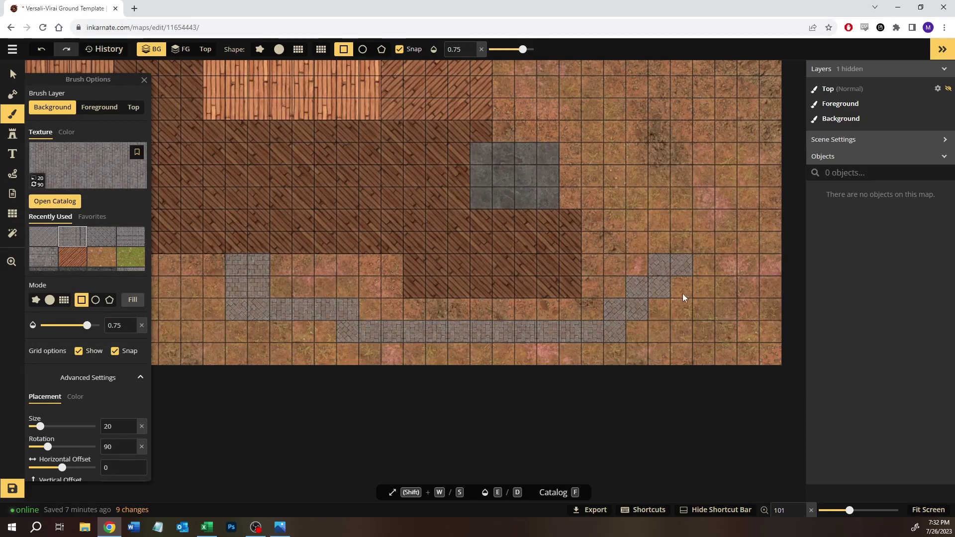
left_click_drag(678, 303, 705, 314)
left_click(640, 338)
mouse_move(733, 285)
left_mouse_down()
mouse_move(704, 294)
mouse_move(750, 262)
left_mouse_up()
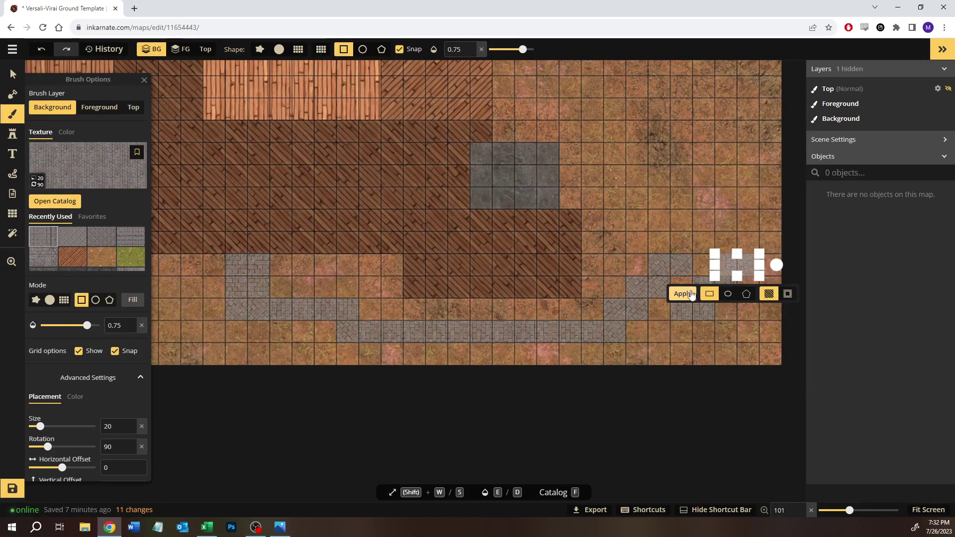
left_click(688, 294)
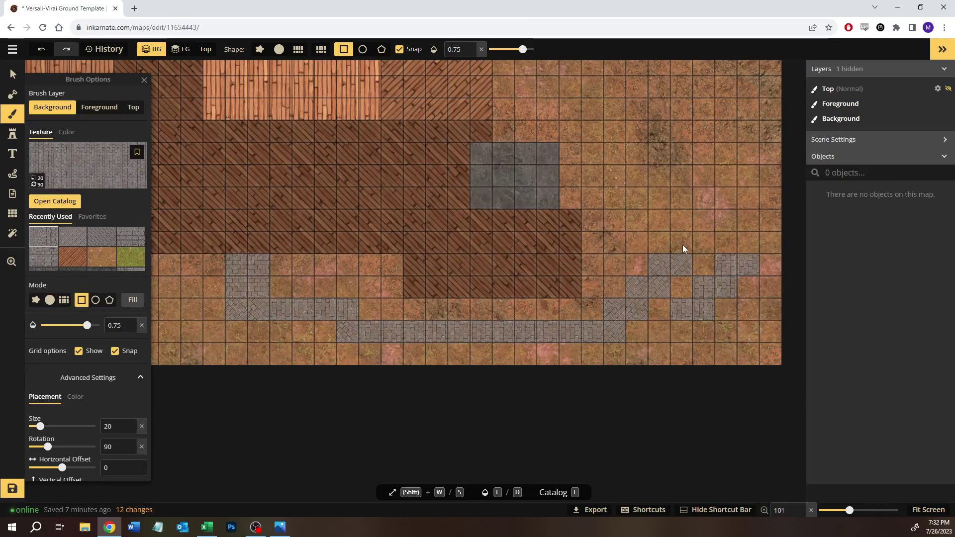
left_click_drag(670, 254, 618, 306)
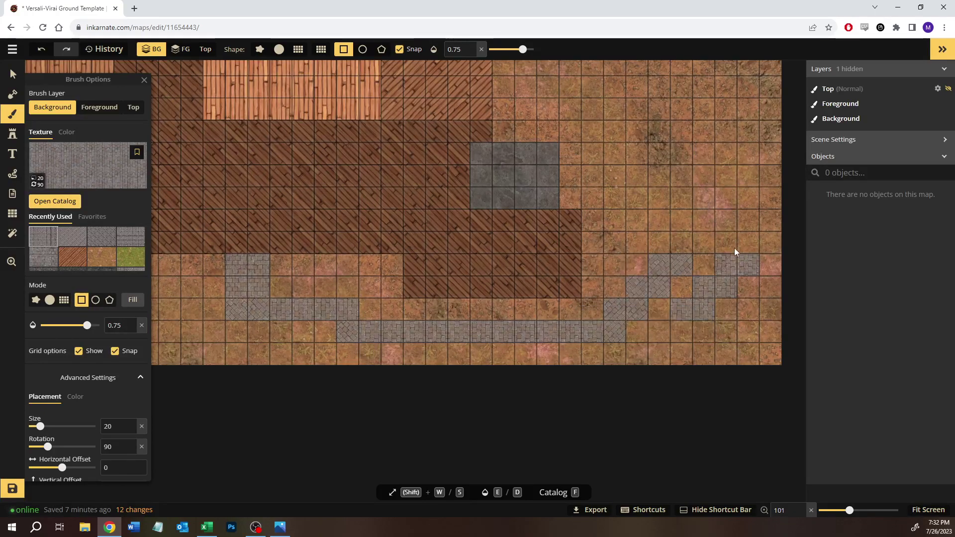
Undo the three staggered 90° stone segments east of the diagonal and check the planned path in the Excel map.
left_click_drag(751, 261, 713, 311)
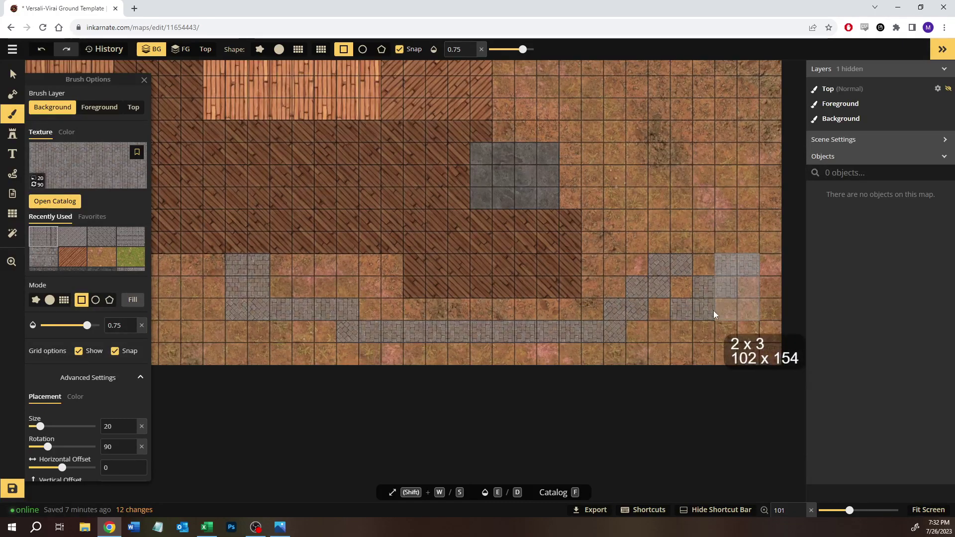
key("Escape")
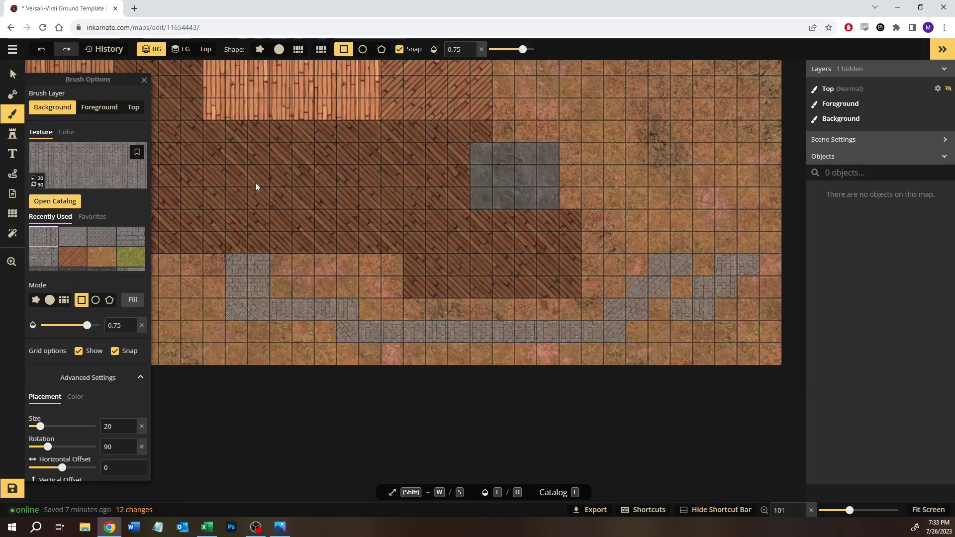
key("ctrl+z")
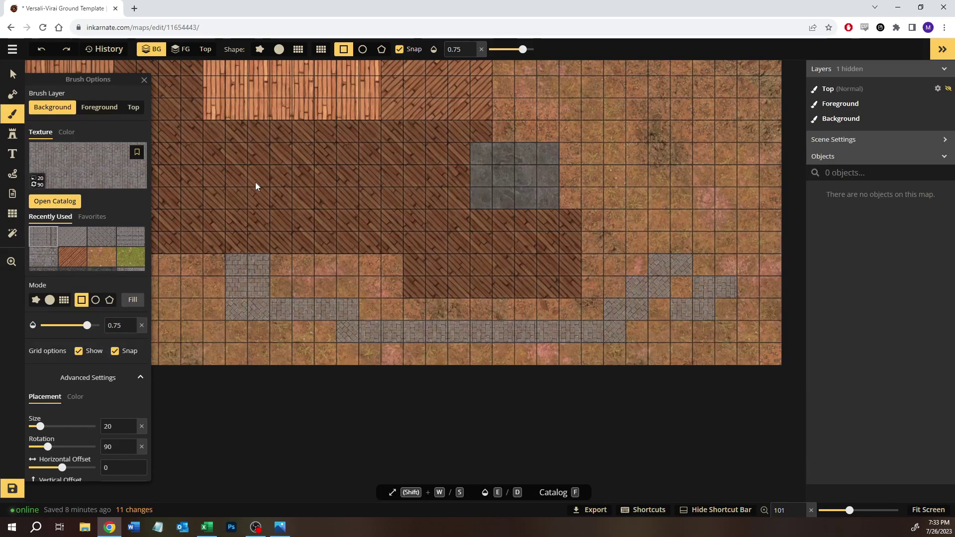
key("ctrl+z")
key("ctrl+z")
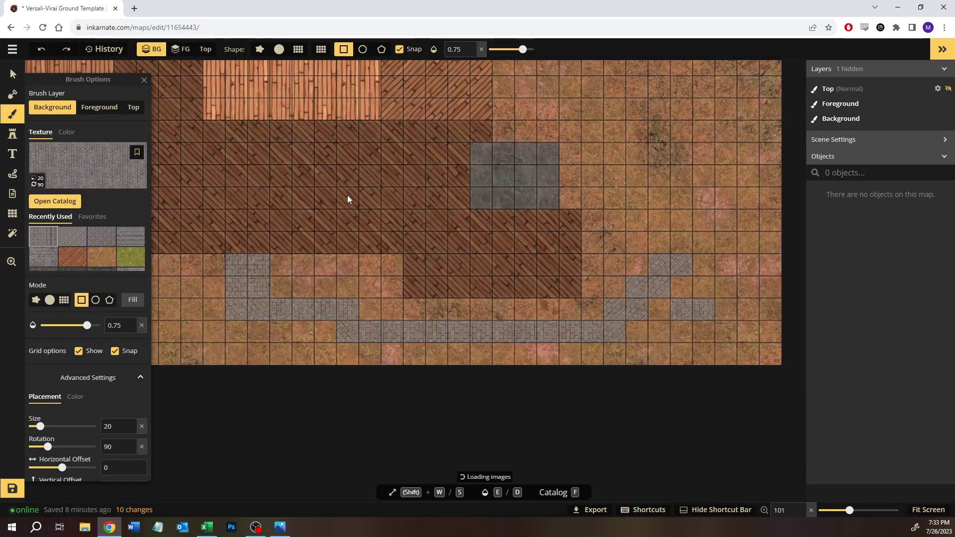
key("alt+Tab")
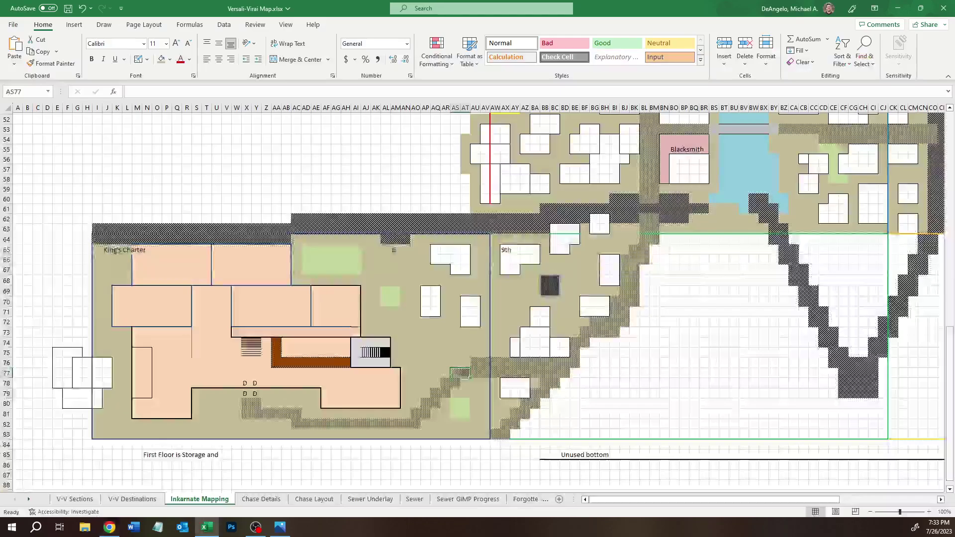
left_click_drag(593, 11, 0, 4)
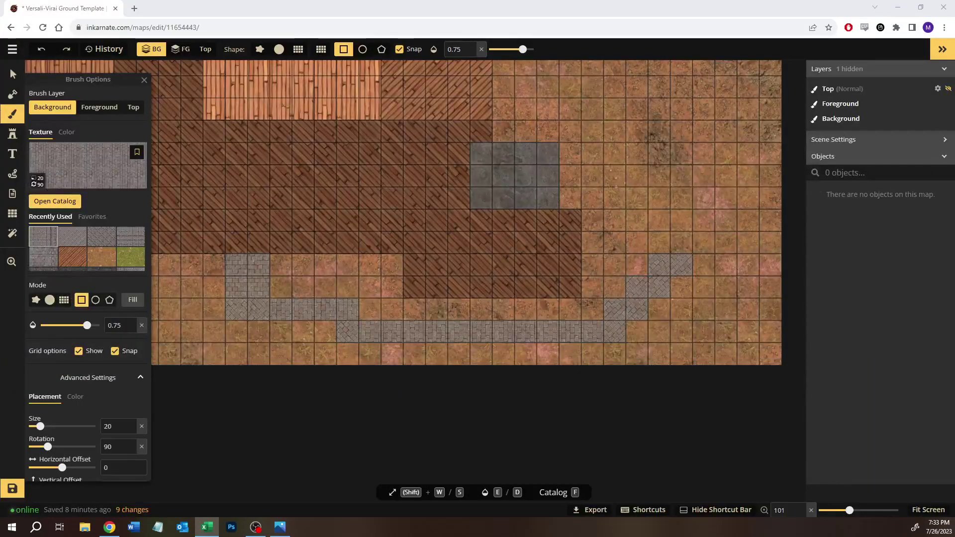
key("alt+Tab")
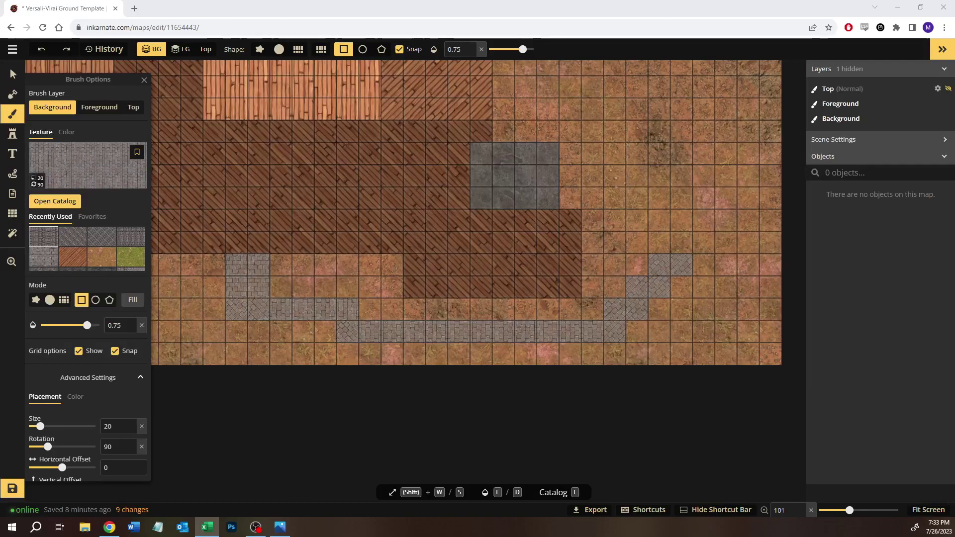
Paint two more staggered two-tile segments of 135° stone, continuing the diagonal path northeast.
left_click(71, 244)
left_click_drag(679, 237, 705, 249)
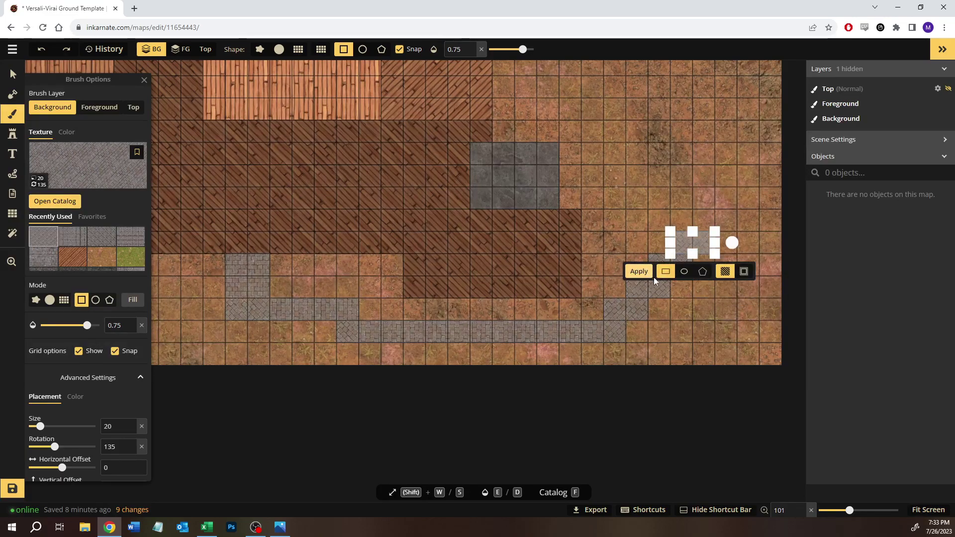
left_click_drag(691, 337, 562, 353)
left_click_drag(574, 226, 608, 236)
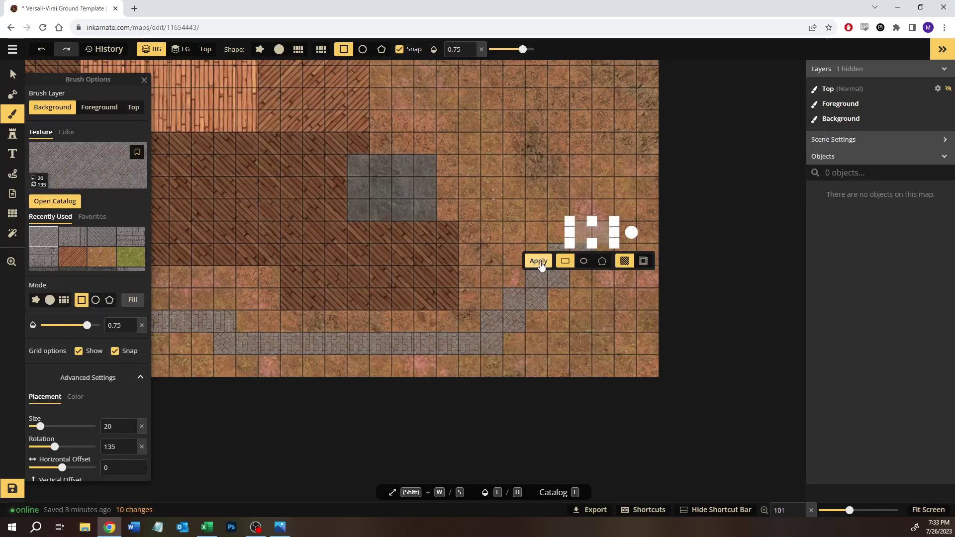
Try painting a two-by-two stone block between the diagonal's end and the map's east edge, using the 0° and 90° textures.
left_click_drag(640, 201, 659, 228)
left_click_drag(619, 205, 649, 234)
left_click(130, 237)
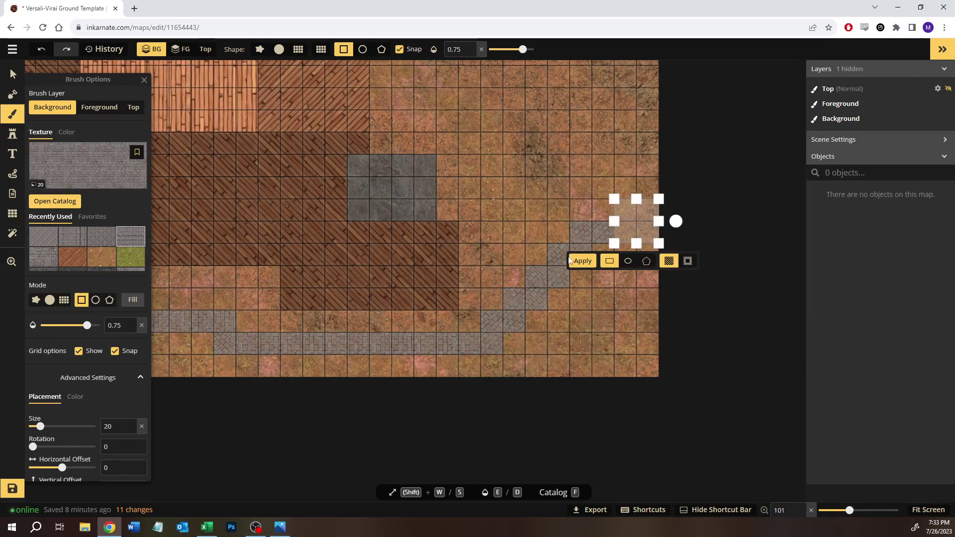
left_click(101, 236)
left_click(583, 261)
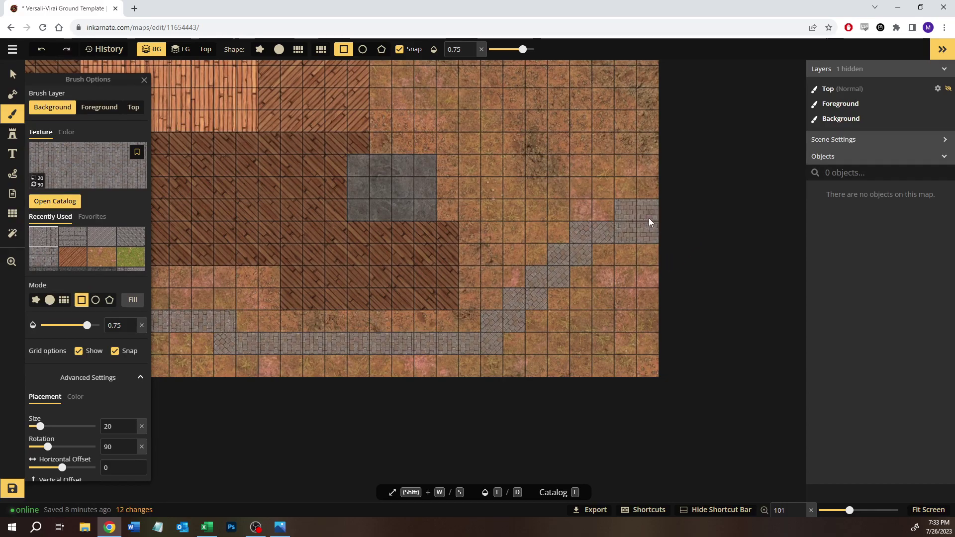
key("ctrl+z")
key("ctrl+z")
Paint a two-by-two block of 90° stone joining the diagonal path to the map's east edge, and save the map.
left_click_drag(629, 207, 657, 240)
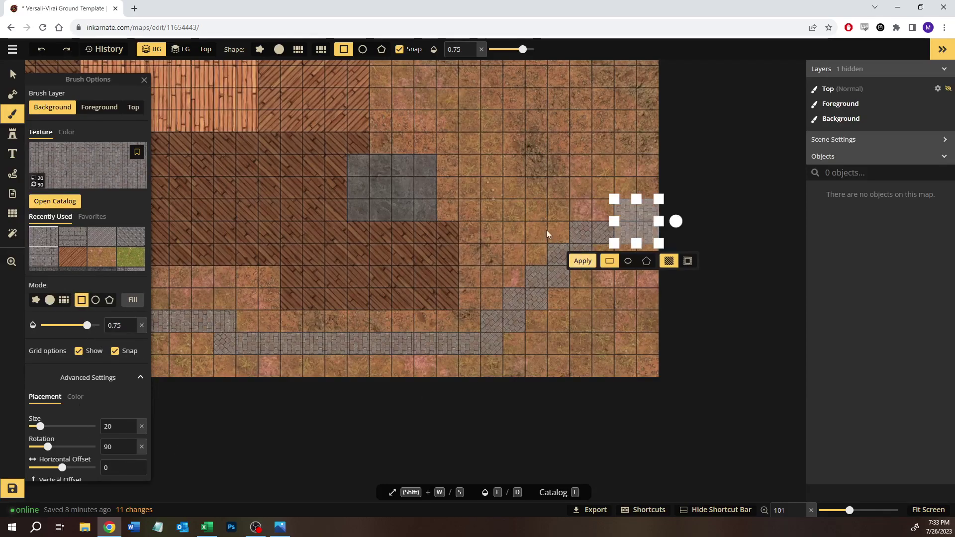
key("Return")
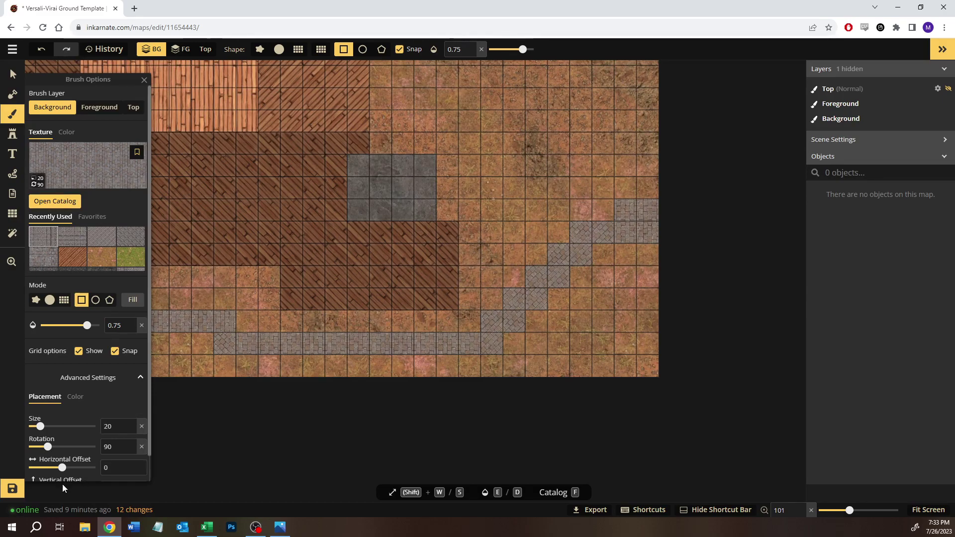
key("space")
left_click_drag(486, 179, 642, 237)
scroll(675, 264, "down", 3)
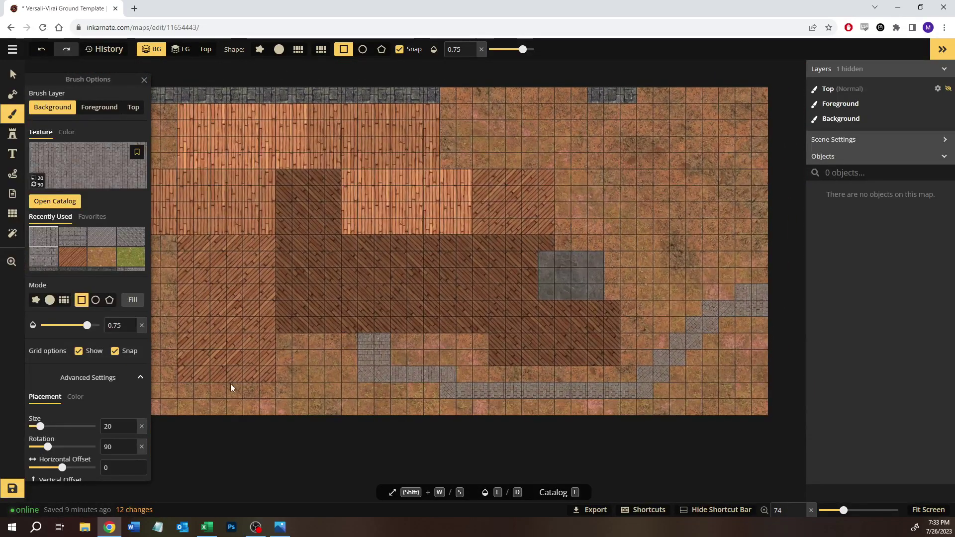
left_click(18, 491)
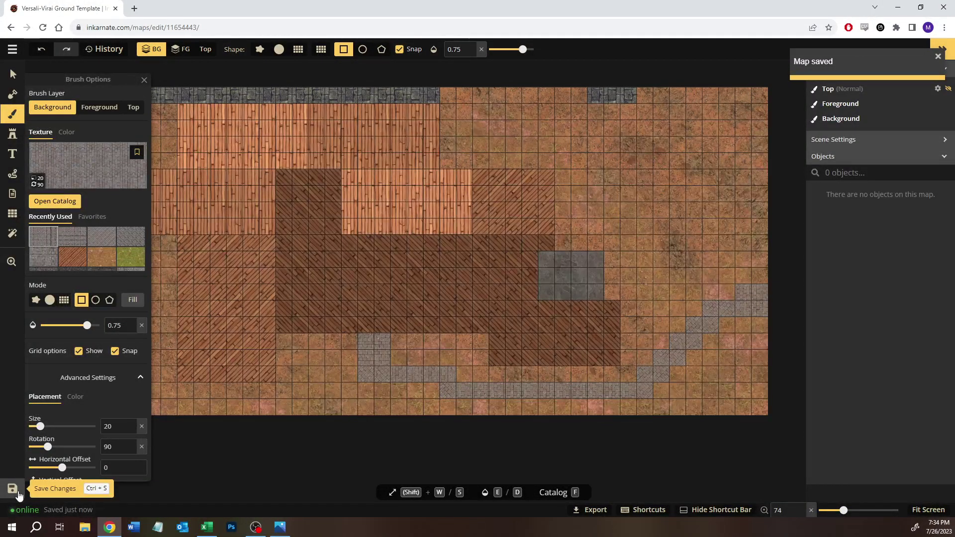
Switch to the Excel map and examine the small building footprints east of the main building and at the section's west edge.
scroll(104, 231, "down", 1)
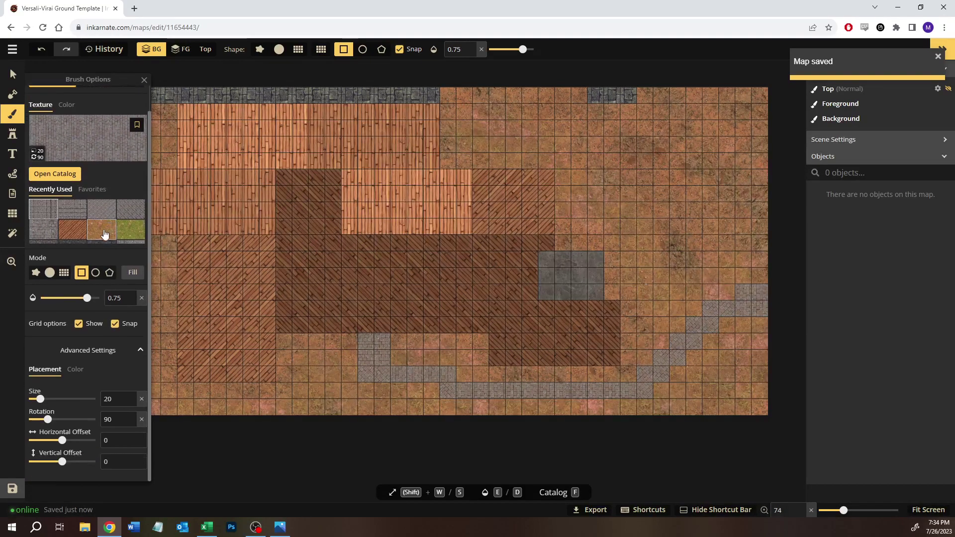
scroll(101, 233, "down", 1)
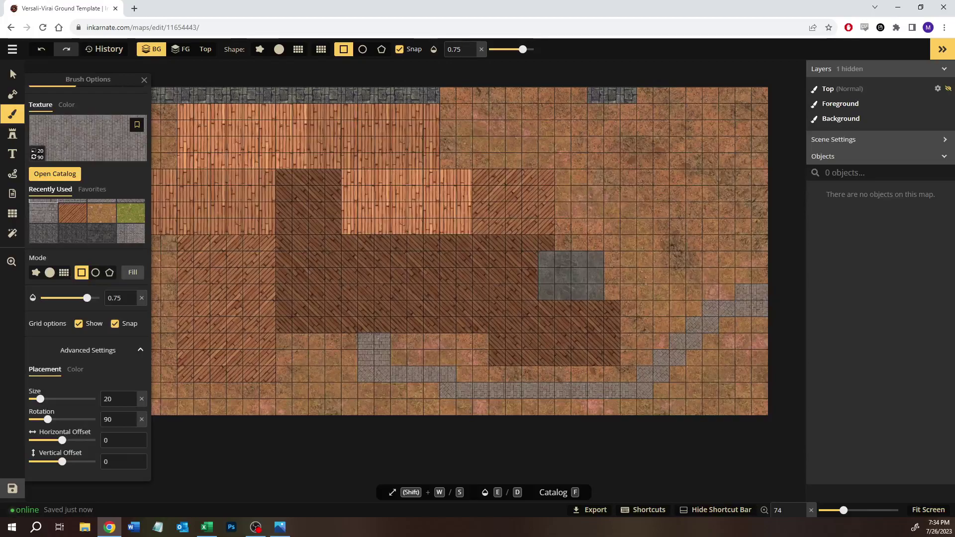
key("alt+Tab")
double_click(517, 130)
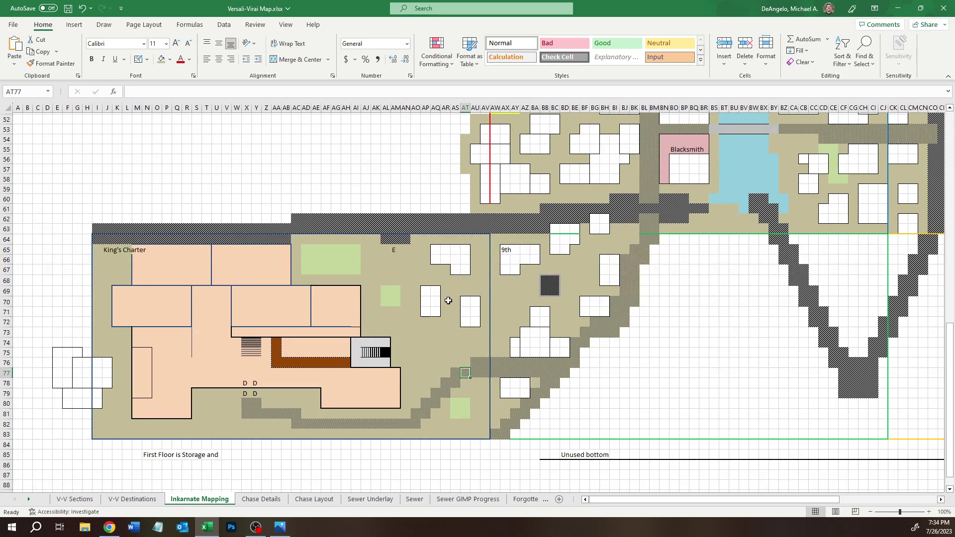
left_click_drag(435, 250, 466, 266)
left_click(460, 297)
left_click(453, 292)
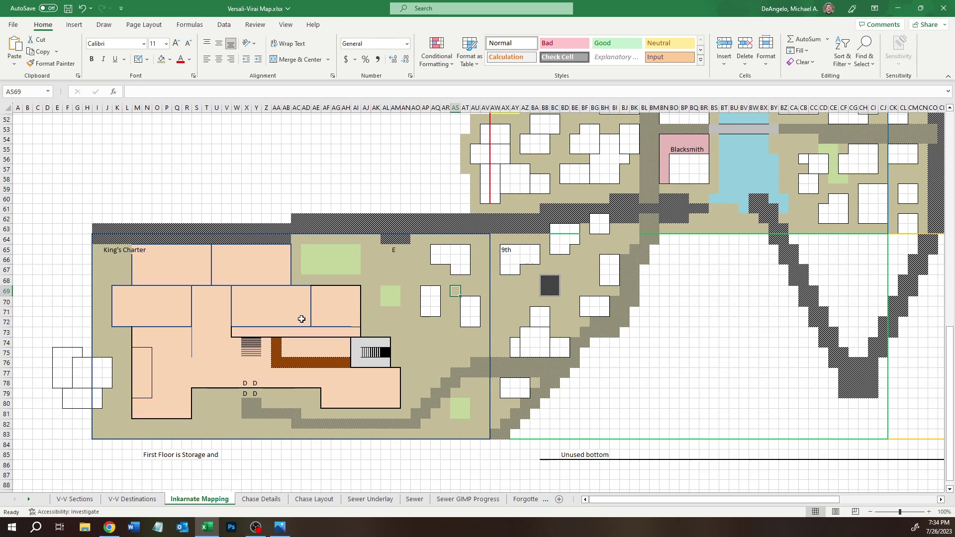
left_click_drag(427, 293, 476, 317)
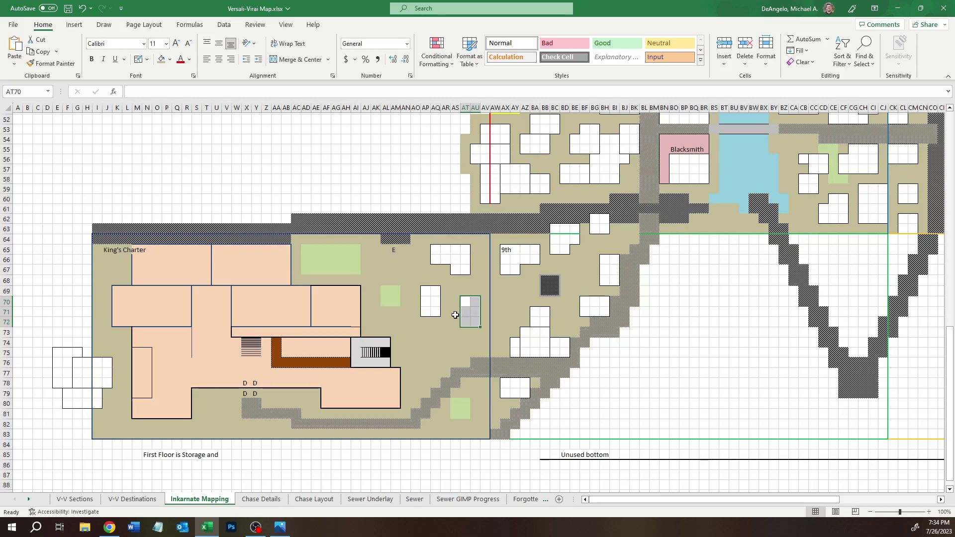
left_click_drag(108, 351, 57, 399)
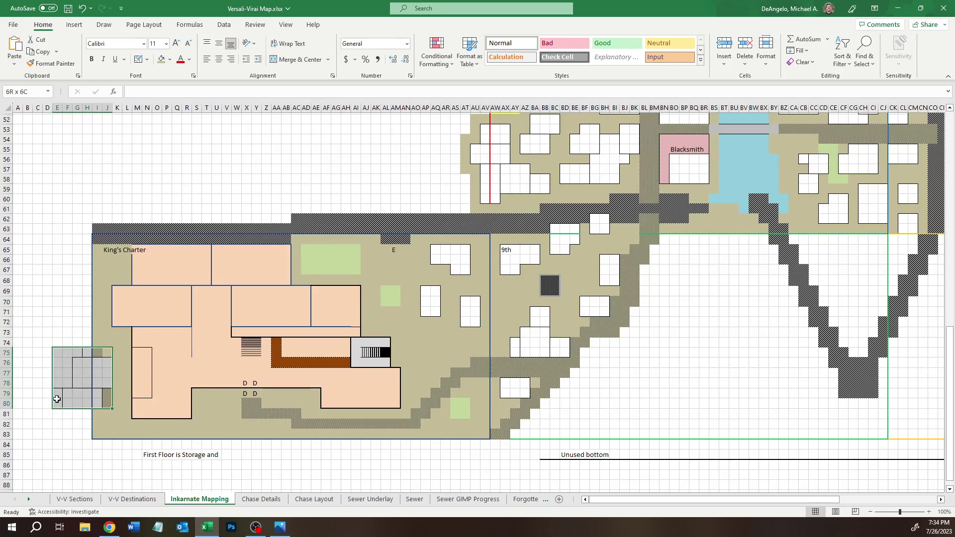
left_click(88, 369)
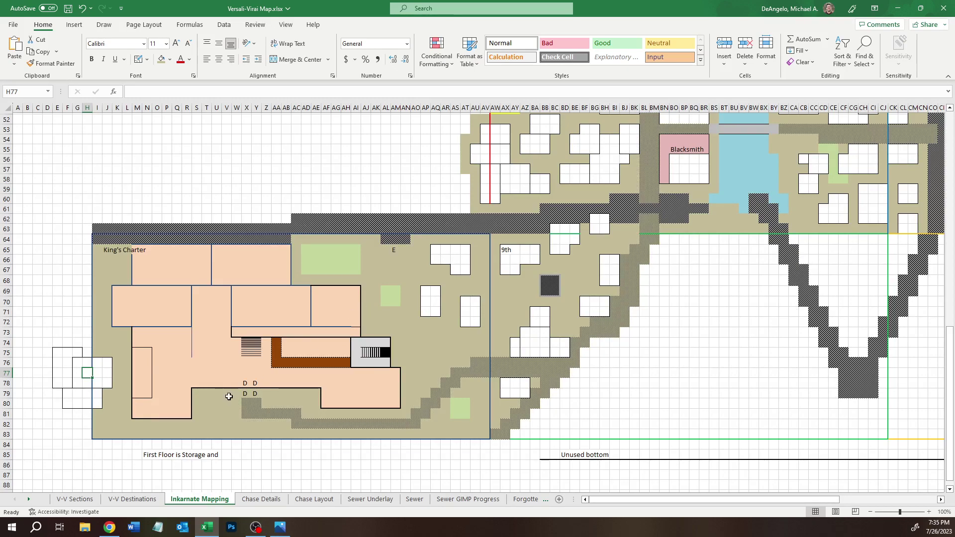
Back in Inkarnate, choose the dark blue-grey stone texture from the Fantasy Battlemaps 2.0 catalog and set the brush opacity to 0.9.
left_click(113, 525)
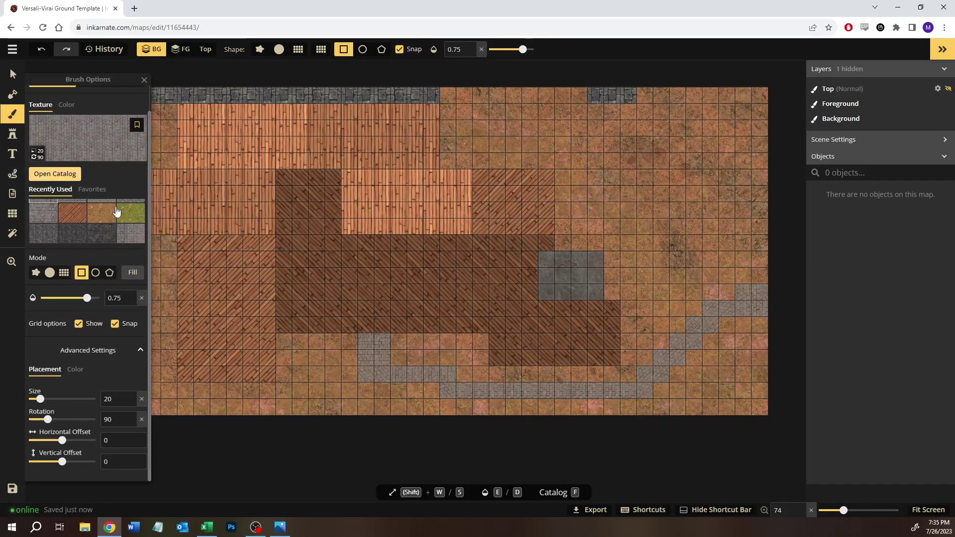
key("f")
left_click(52, 185)
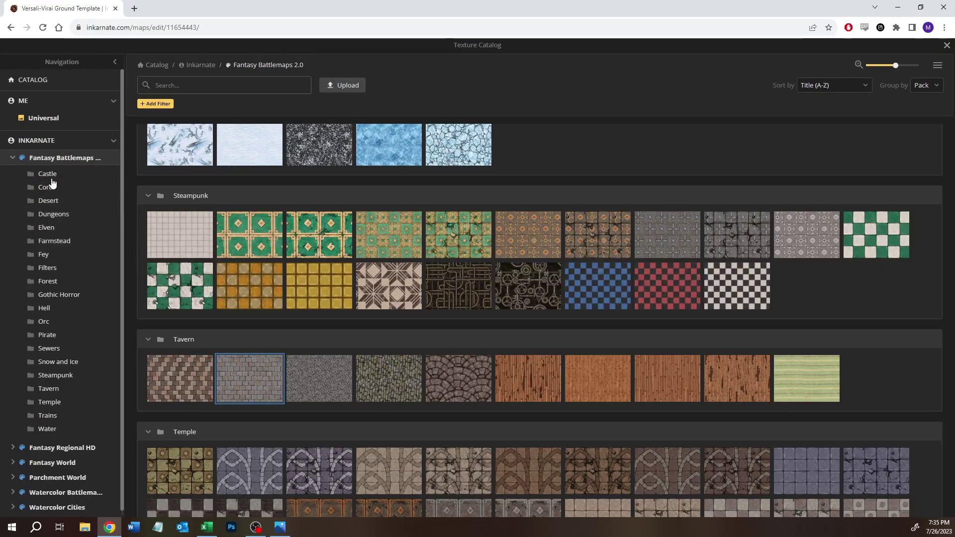
left_click(872, 178)
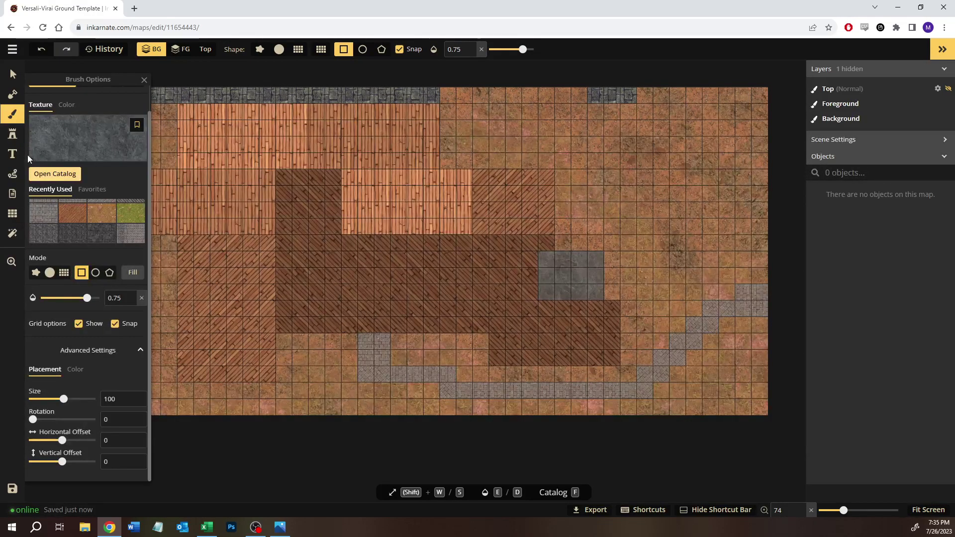
left_click_drag(91, 299, 156, 298)
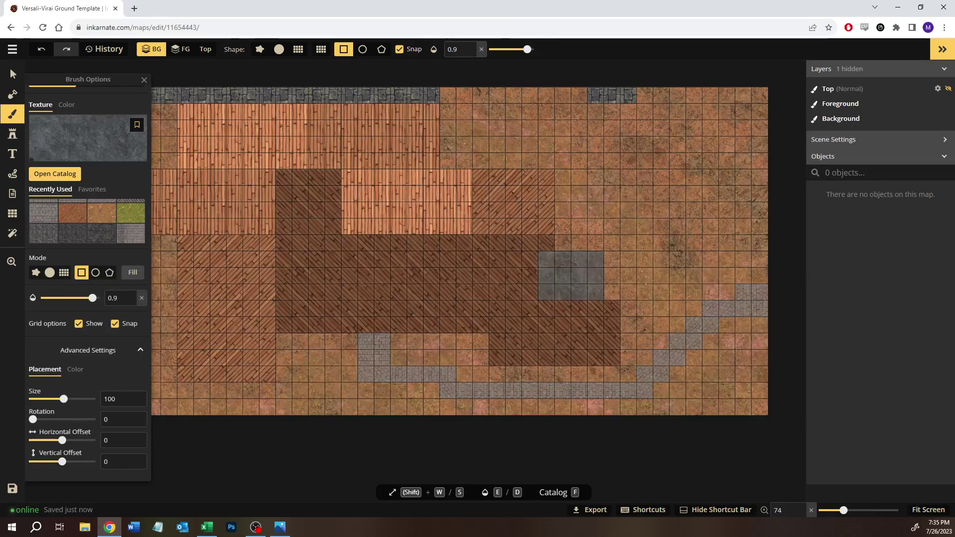
Paint a dark stone floor two tiles wide and three high, one tile in from the east edge, matching the footprint in the Excel map.
key("alt+Tab")
left_click_drag(475, 352, 475, 321)
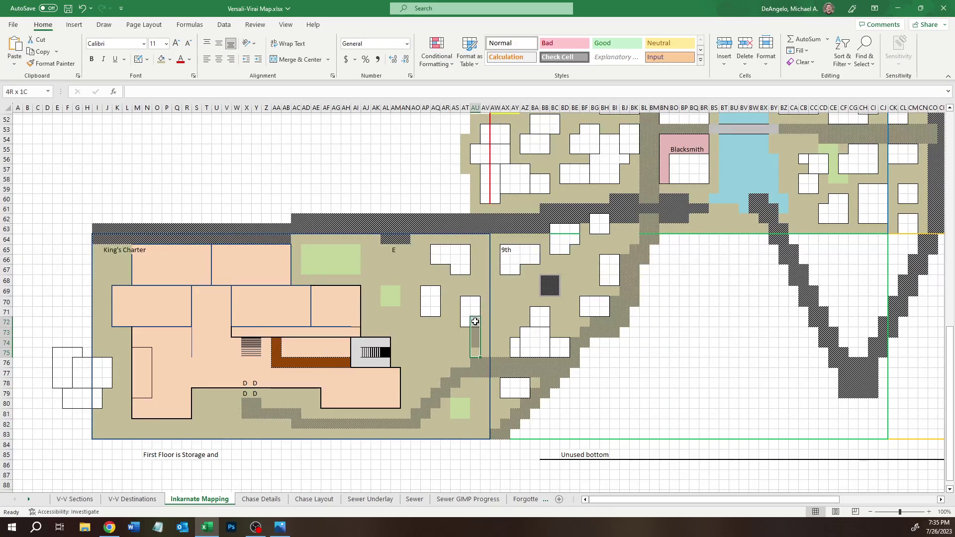
left_click(110, 527)
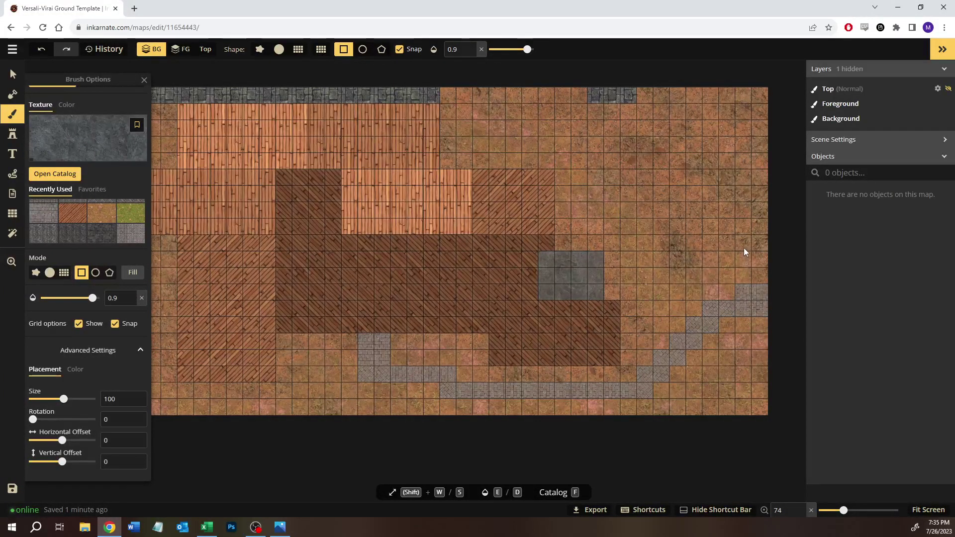
mouse_move(726, 204)
left_mouse_down()
mouse_move(723, 169)
mouse_move(735, 215)
left_mouse_up()
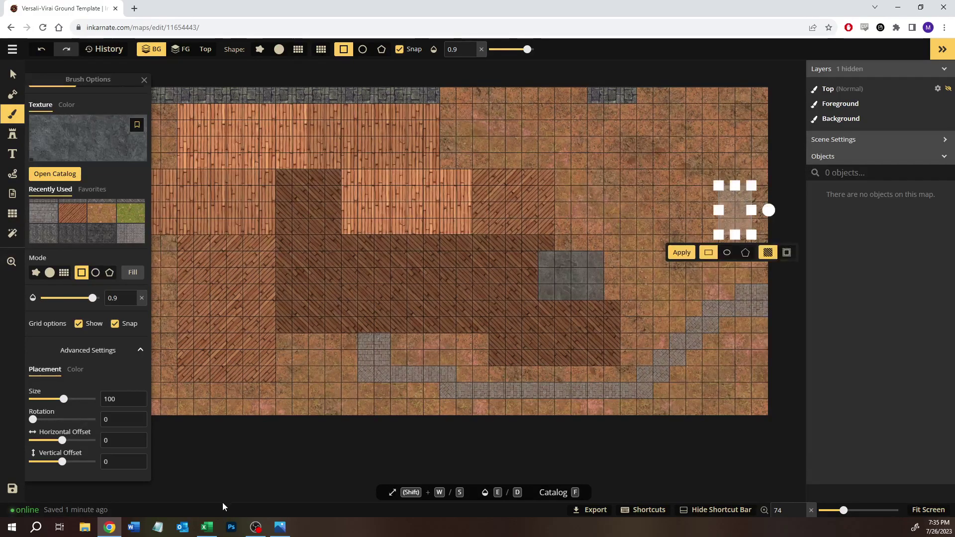
left_click(207, 529)
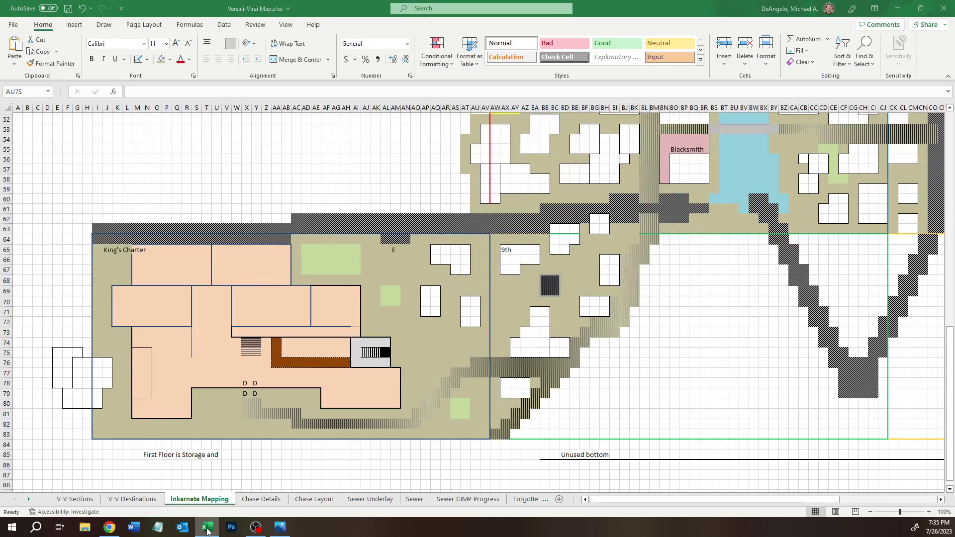
left_click(207, 529)
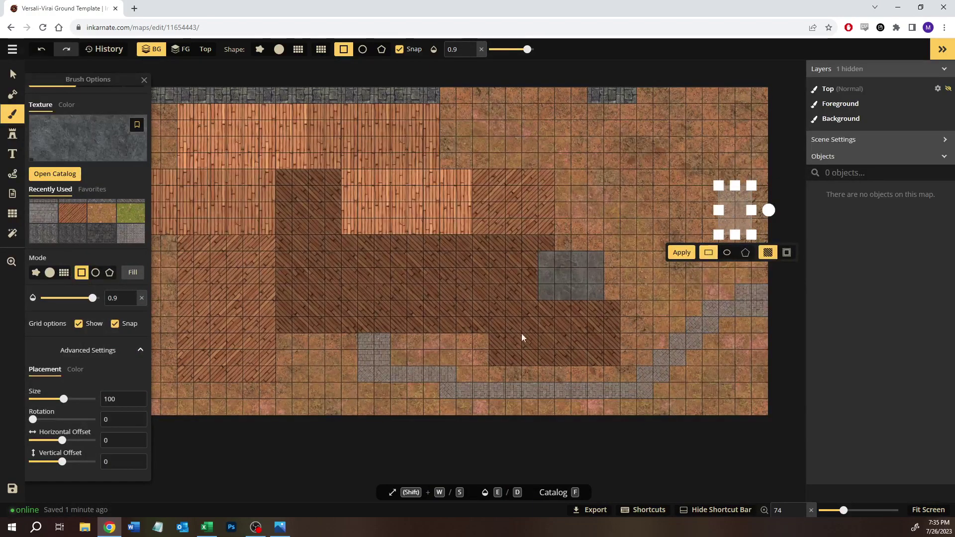
left_click(673, 253)
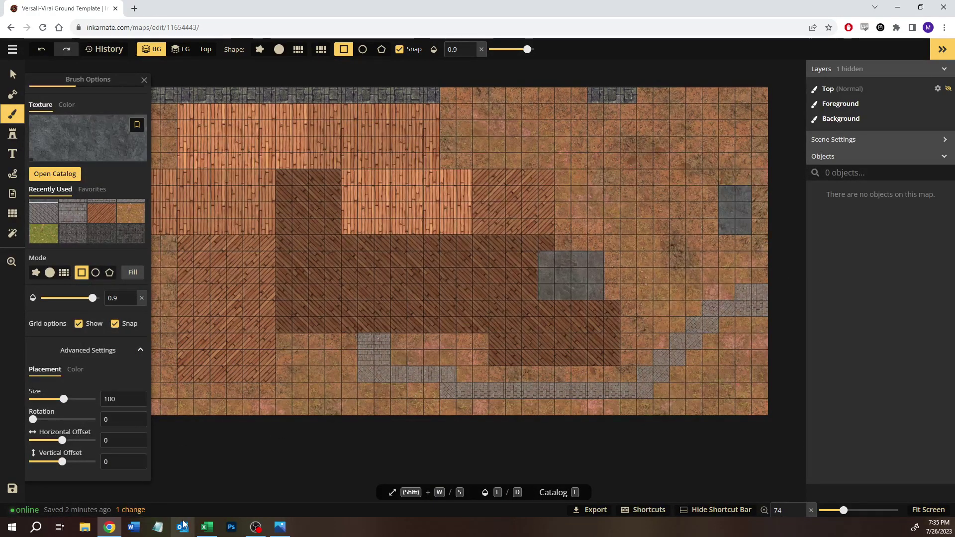
Check the Excel map and paint a dark stone floor two tiles wide and three high, two tiles west of the first small building.
left_click(203, 528)
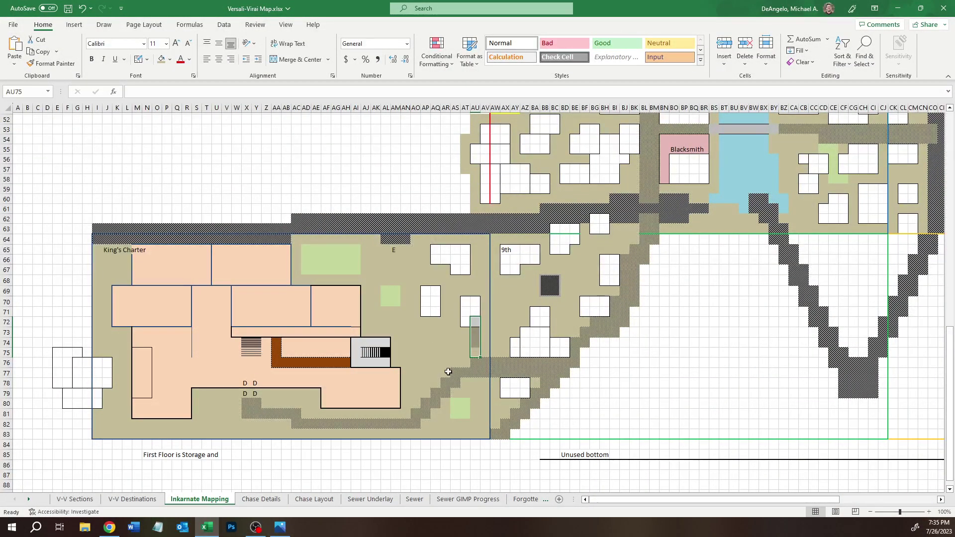
left_click(456, 311)
left_click(435, 311)
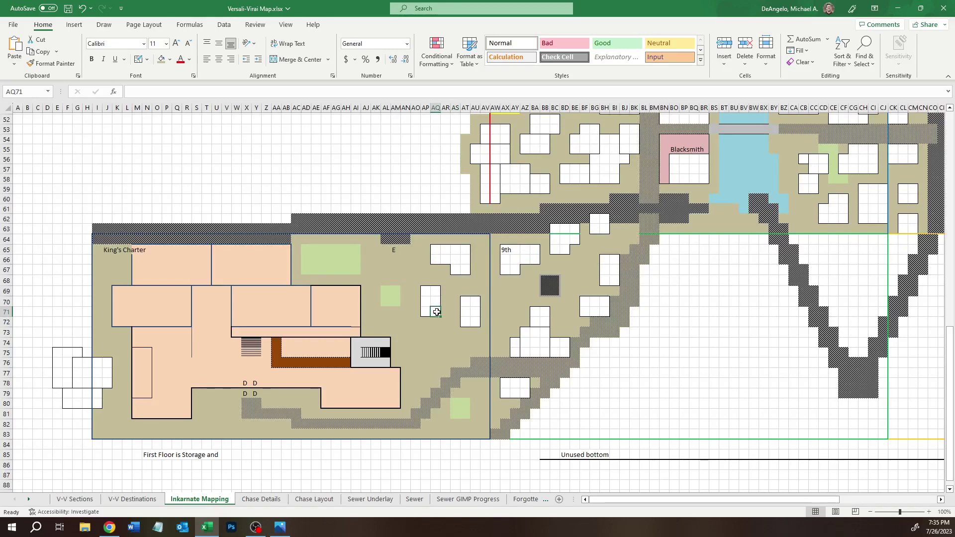
left_click(111, 528)
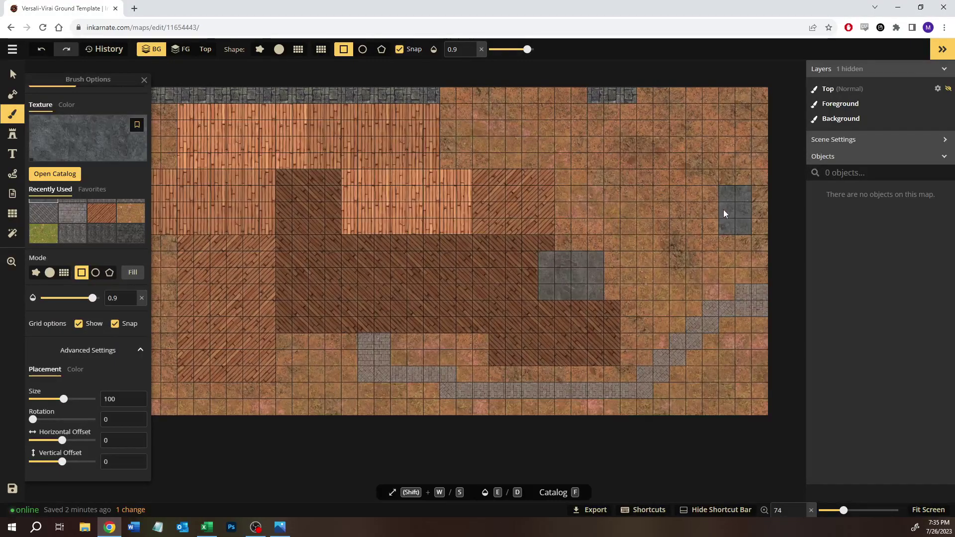
left_click(213, 528)
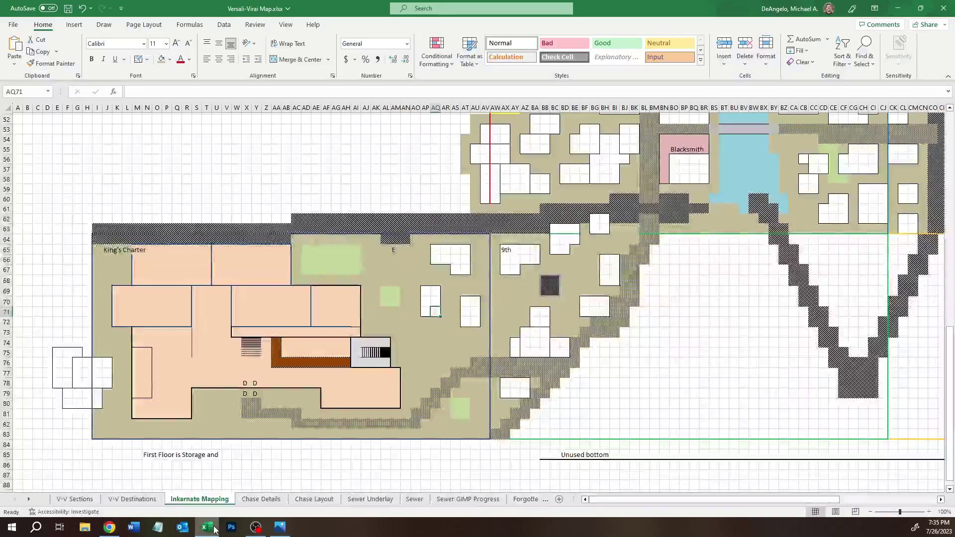
key("alt+Tab")
left_click_drag(681, 210, 660, 181)
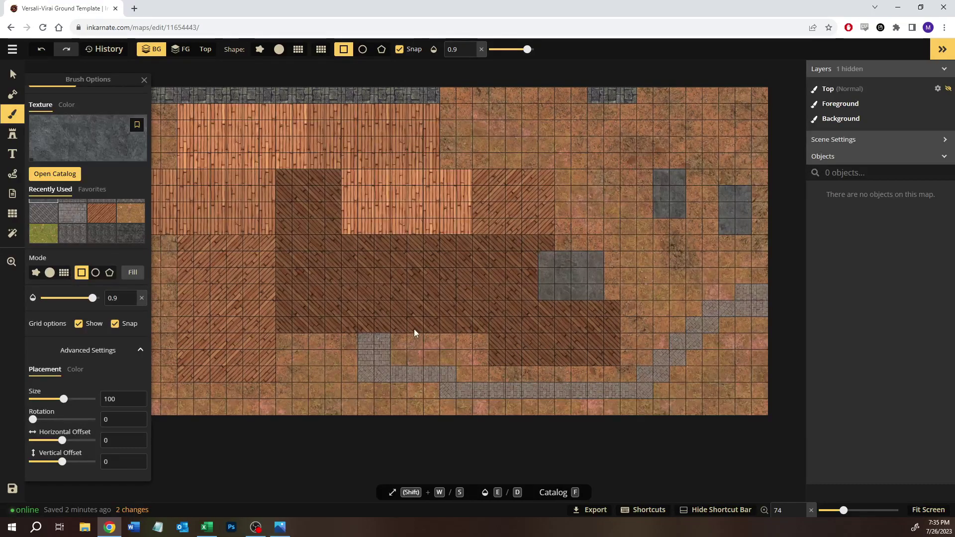
Paint an L-shaped dark stone floor near the northeast corner from a two-by-three block and a two-by-two block on its west side, following the Excel map.
left_click(204, 527)
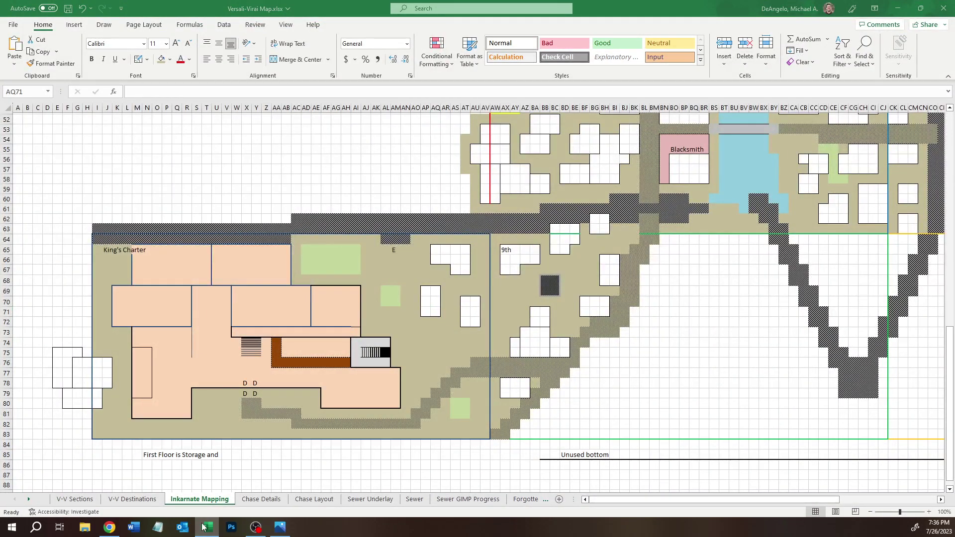
left_click(204, 528)
mouse_move(726, 145)
left_mouse_down()
mouse_move(720, 112)
mouse_move(706, 109)
mouse_move(744, 105)
mouse_move(731, 107)
left_mouse_up()
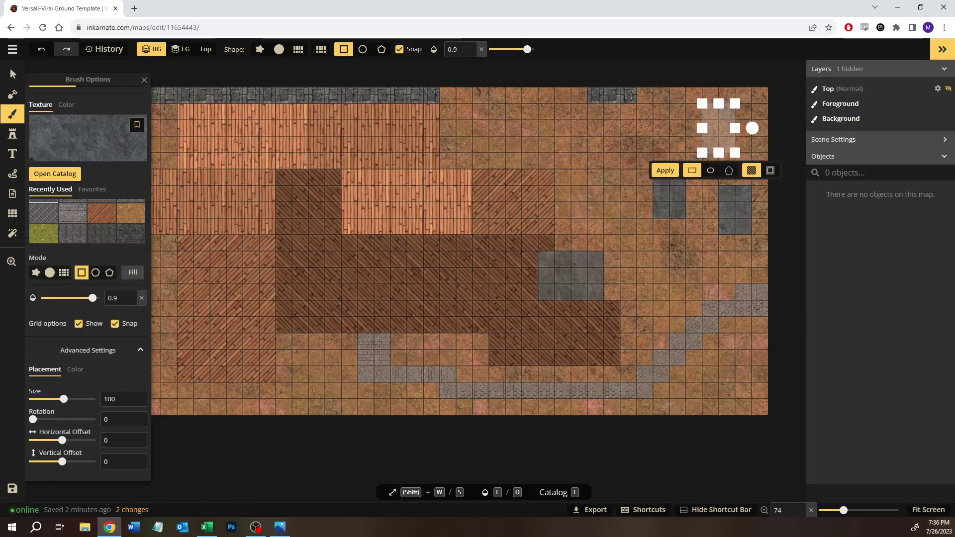
left_click(205, 529)
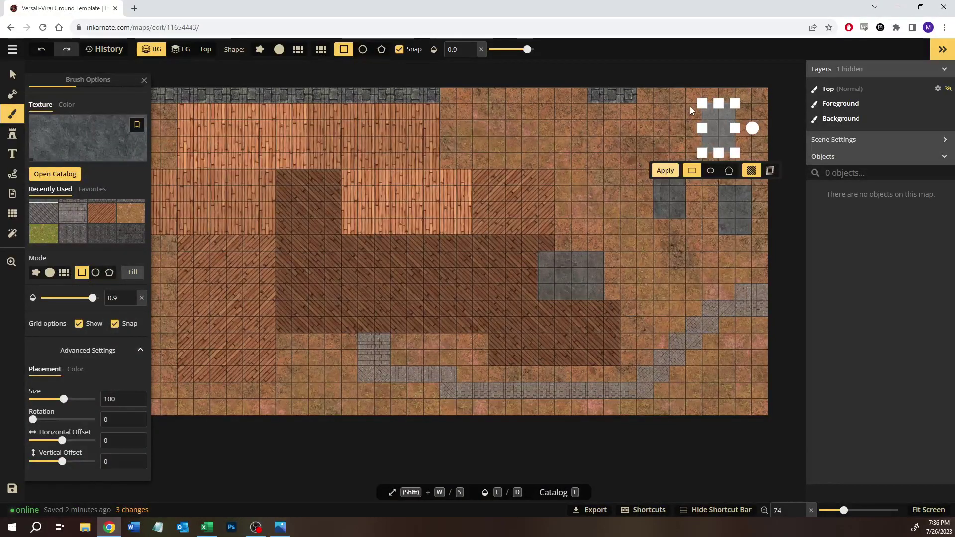
mouse_move(692, 107)
left_mouse_down()
mouse_move(676, 128)
mouse_move(653, 130)
mouse_move(688, 114)
left_mouse_up()
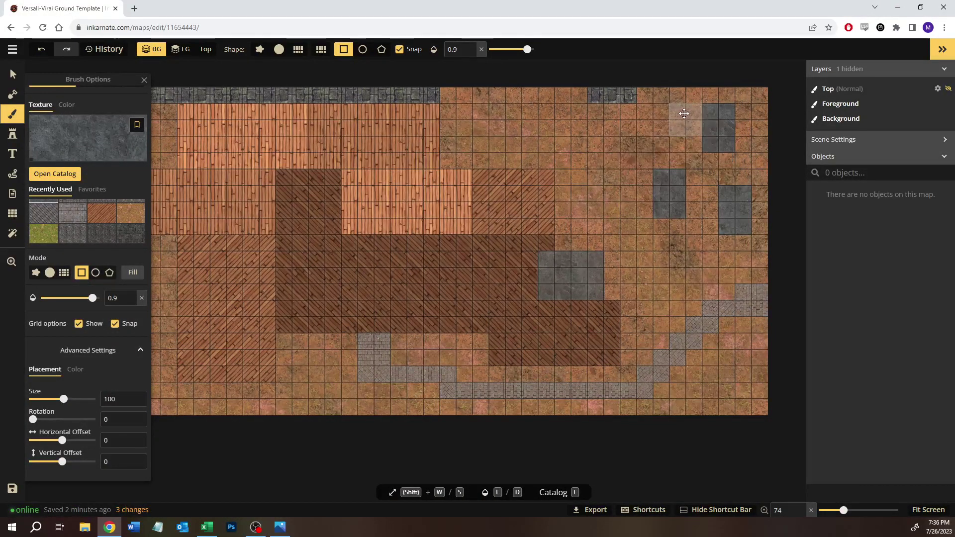
left_click(632, 154)
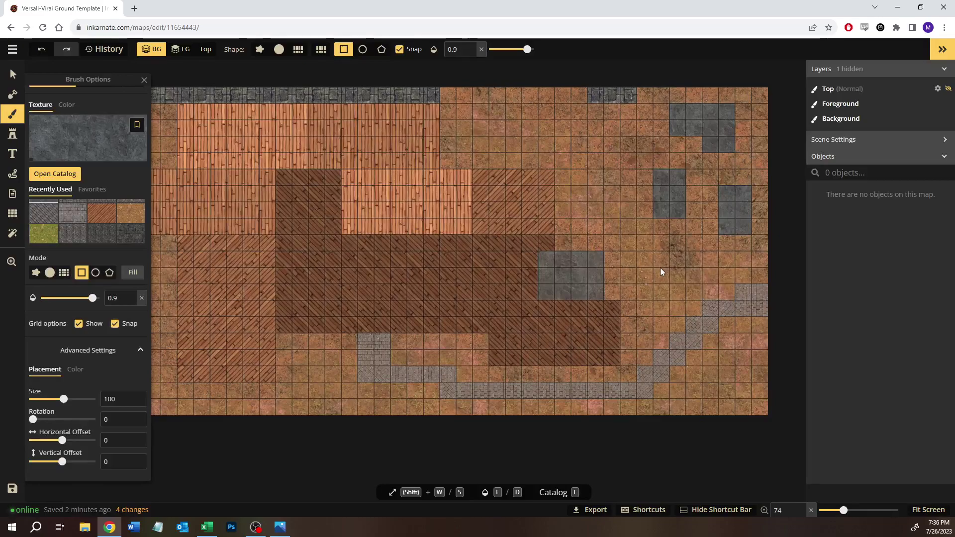
Switch to the Excel map and count the tiles of the building footprints crossing the section's west edge and their distance from the south edge.
left_click_drag(265, 282, 426, 260)
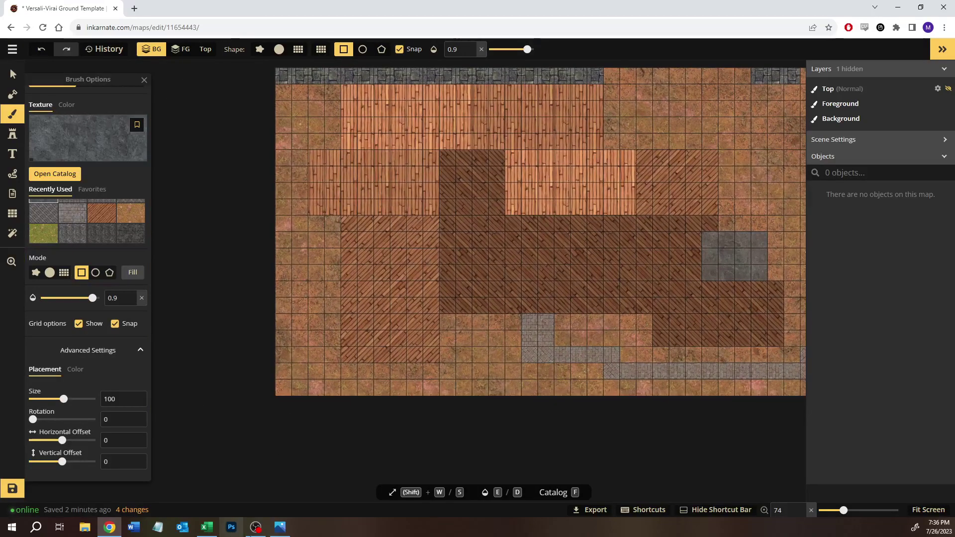
left_click(207, 527)
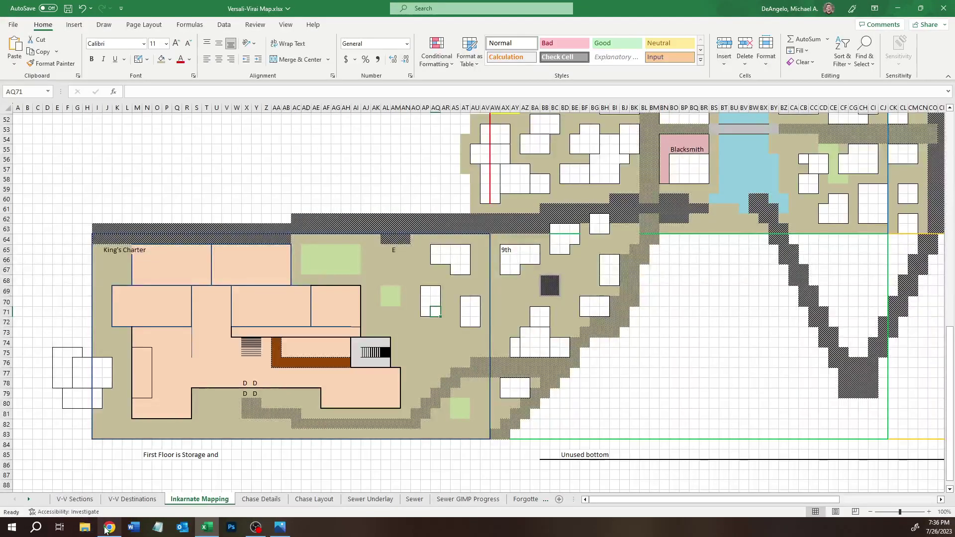
mouse_move(106, 530)
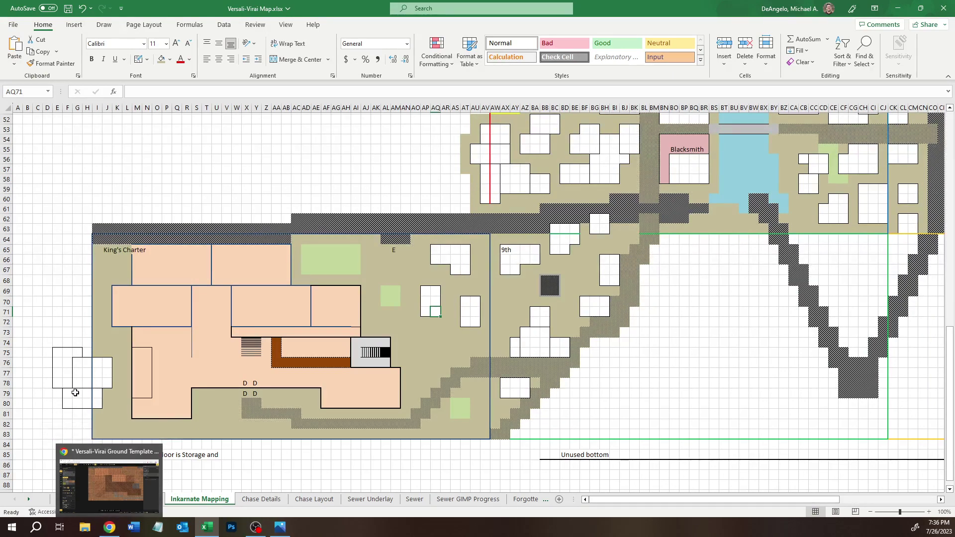
left_click_drag(60, 382, 78, 352)
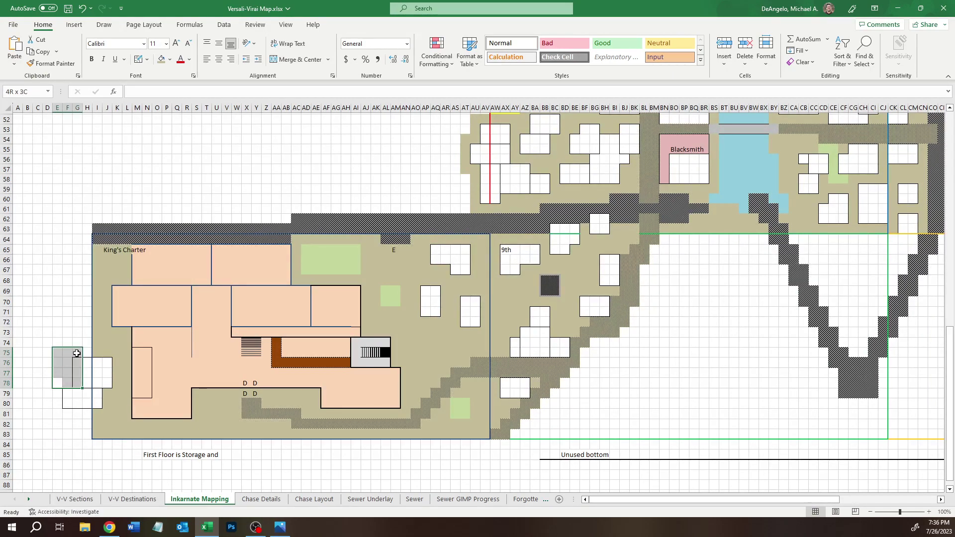
left_click(78, 351)
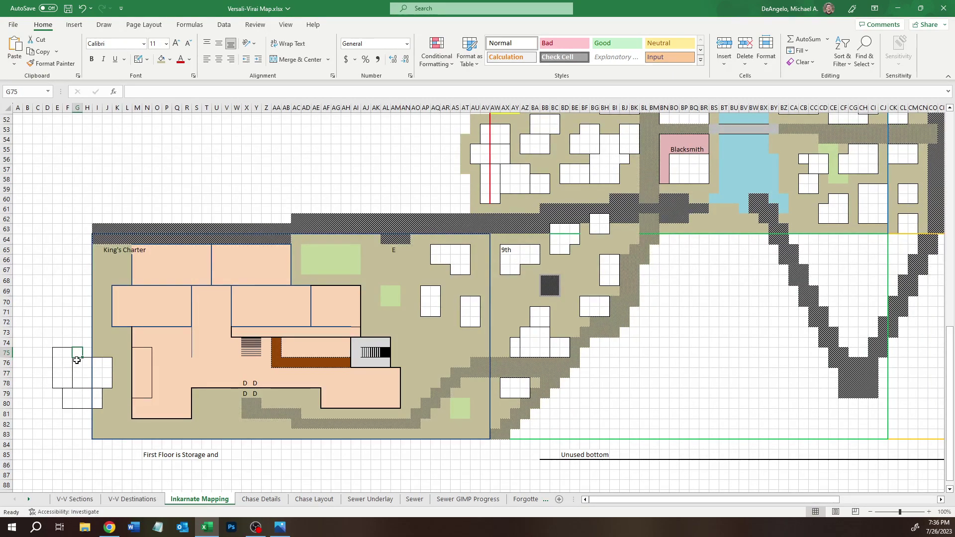
left_click_drag(97, 363, 99, 405)
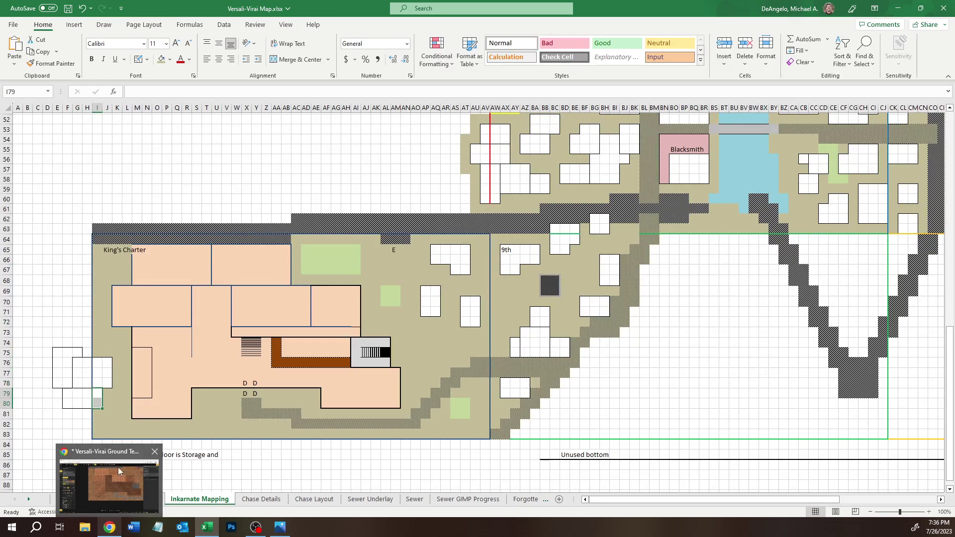
mouse_move(116, 532)
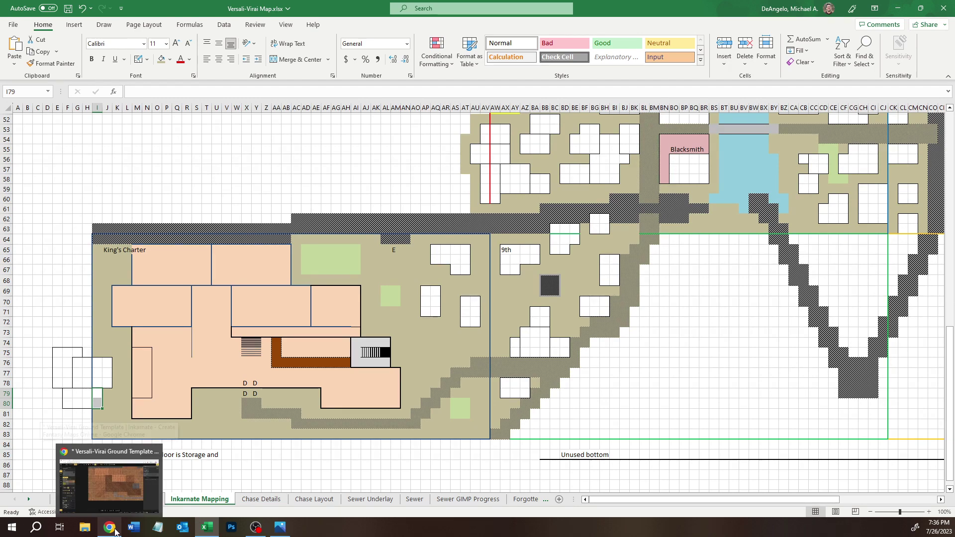
left_click(94, 434)
left_click_drag(95, 432, 99, 413)
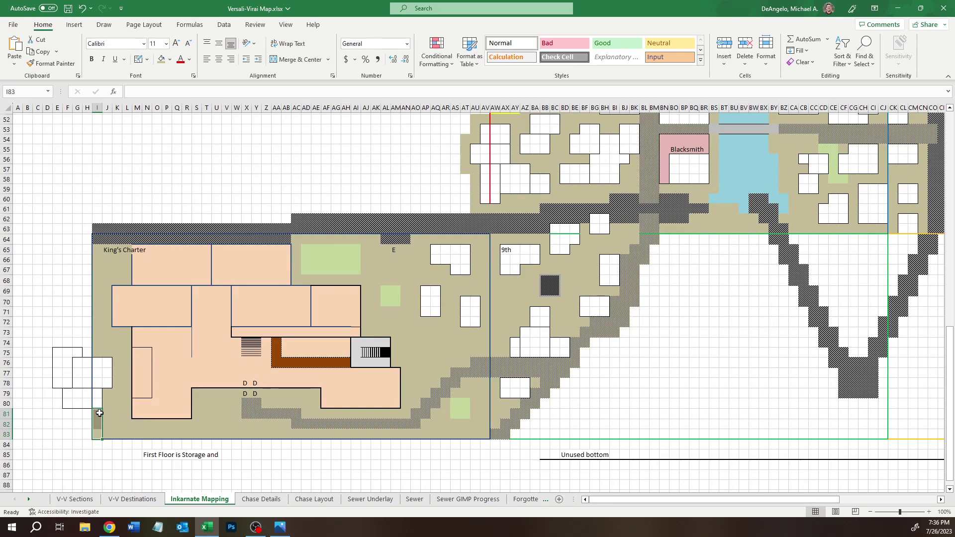
left_click(116, 532)
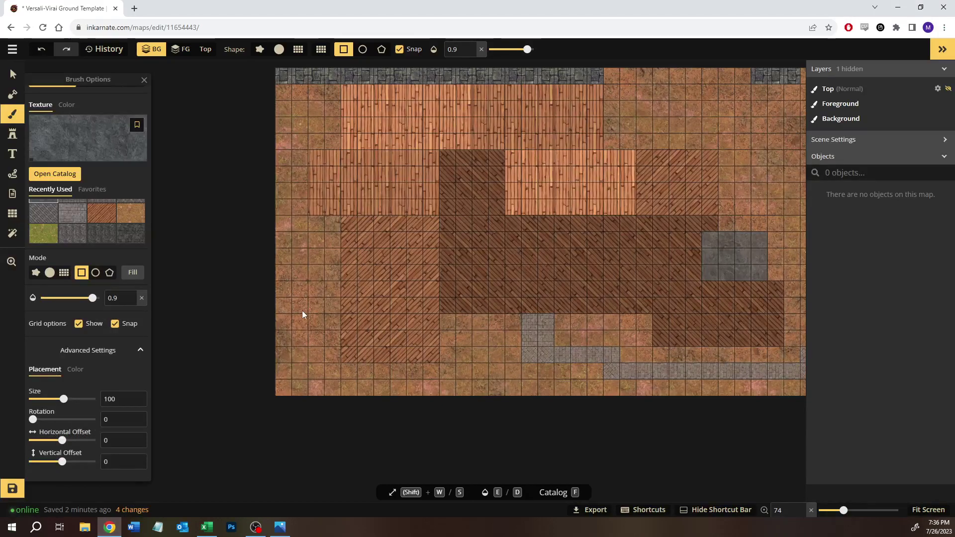
Back in Inkarnate, paint a stone floor one tile wide and two high at the west edge, three tiles above the south edge.
left_click(76, 369)
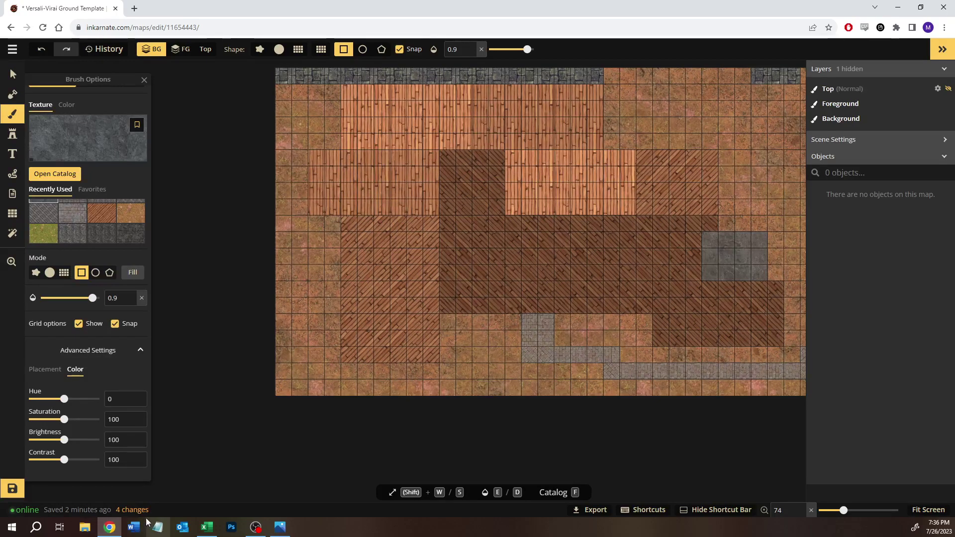
left_click(207, 529)
left_click(99, 404)
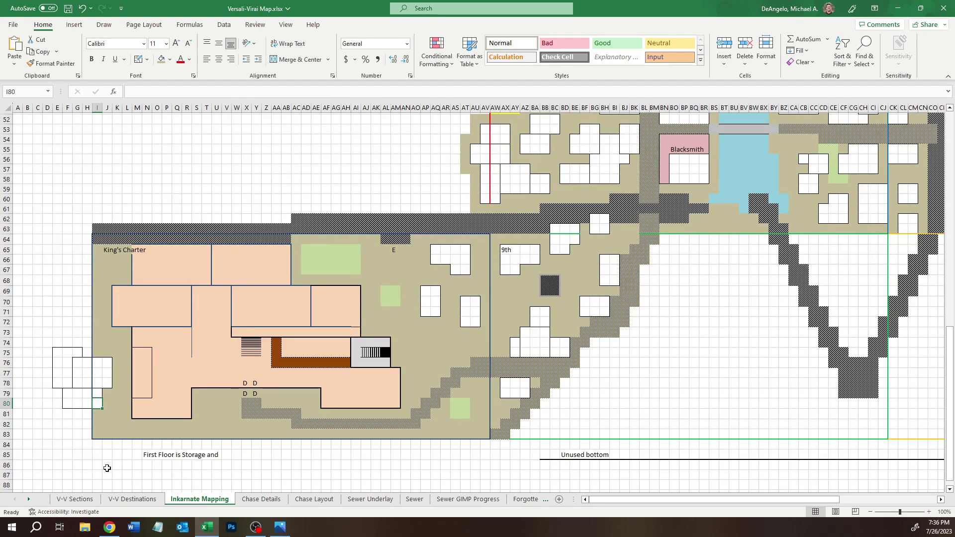
left_click(110, 527)
mouse_move(282, 325)
left_mouse_down()
mouse_move(288, 302)
mouse_move(284, 342)
left_mouse_up()
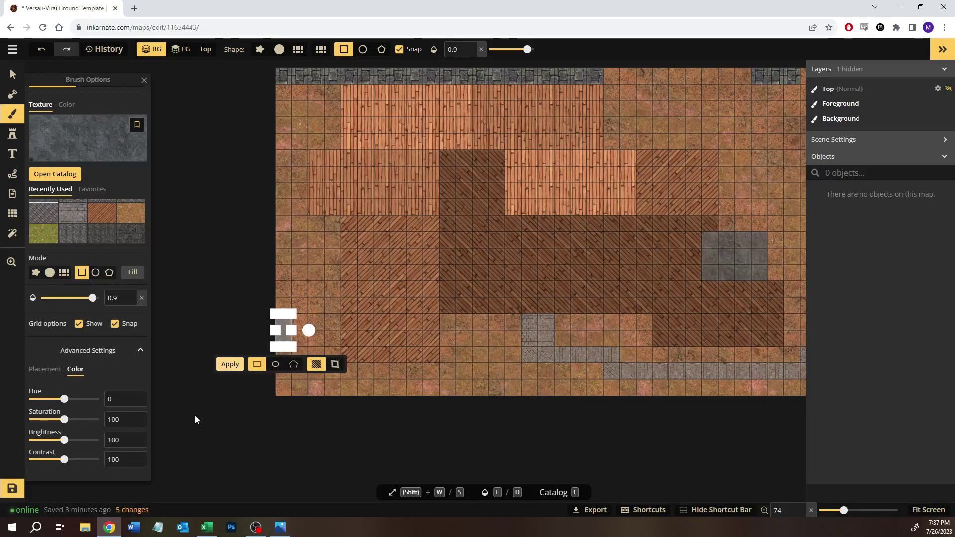
Try a stone floor two tiles wide and three high above the one-tile-wide west-edge floor with brightness 125, and undo it.
left_click(207, 528)
left_click(207, 528)
left_click(283, 301)
mouse_move(284, 300)
left_mouse_down()
mouse_move(323, 244)
mouse_move(278, 300)
left_mouse_up()
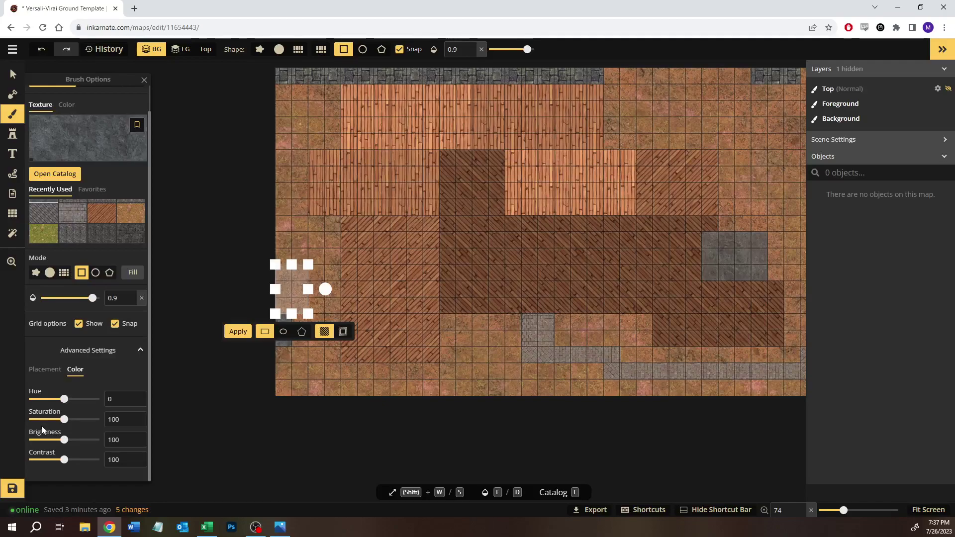
left_click(67, 441)
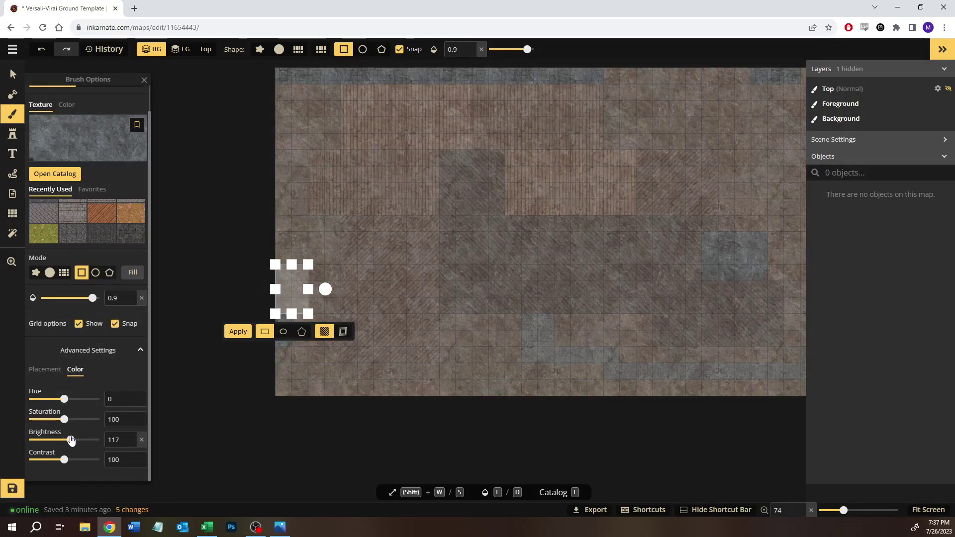
left_click_drag(73, 441, 73, 441)
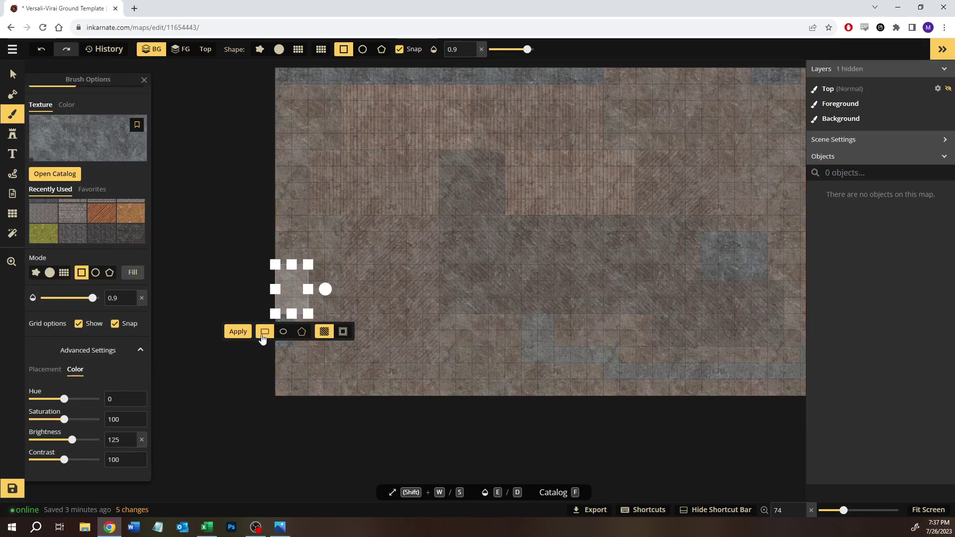
key("Return")
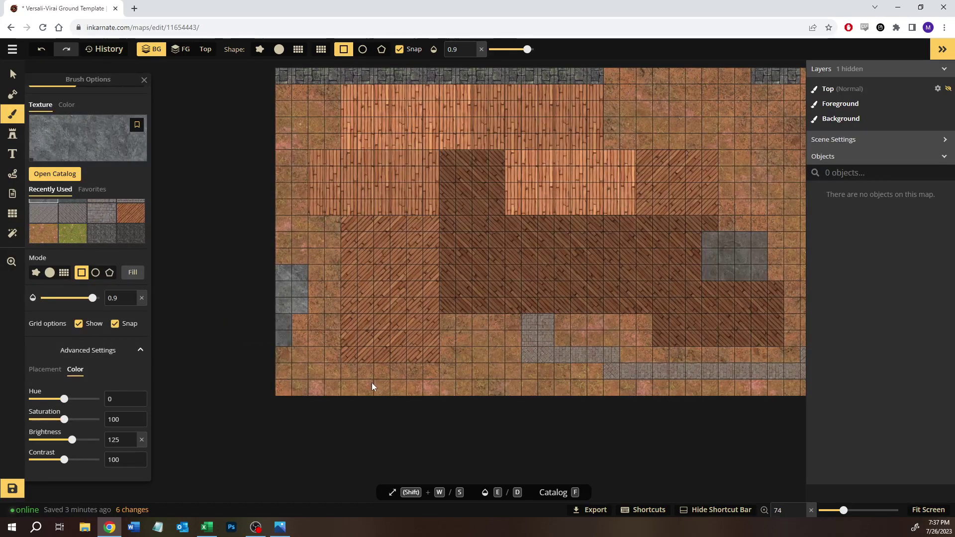
key("ctrl+z")
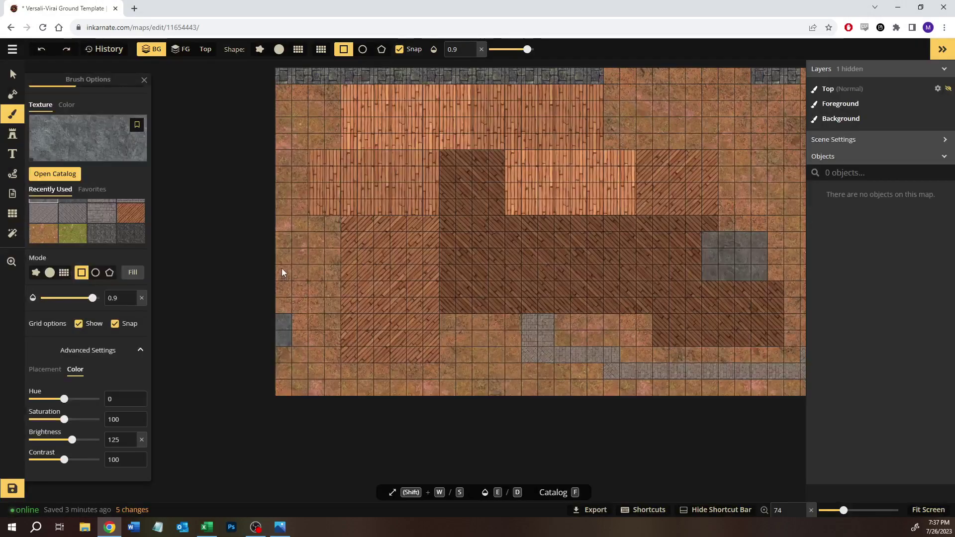
Paint a stone floor two tiles wide and three high directly above the one-tile-wide west-edge floor, with the texture's brightness set to 140.
left_click_drag(282, 268, 303, 307)
left_click(132, 438)
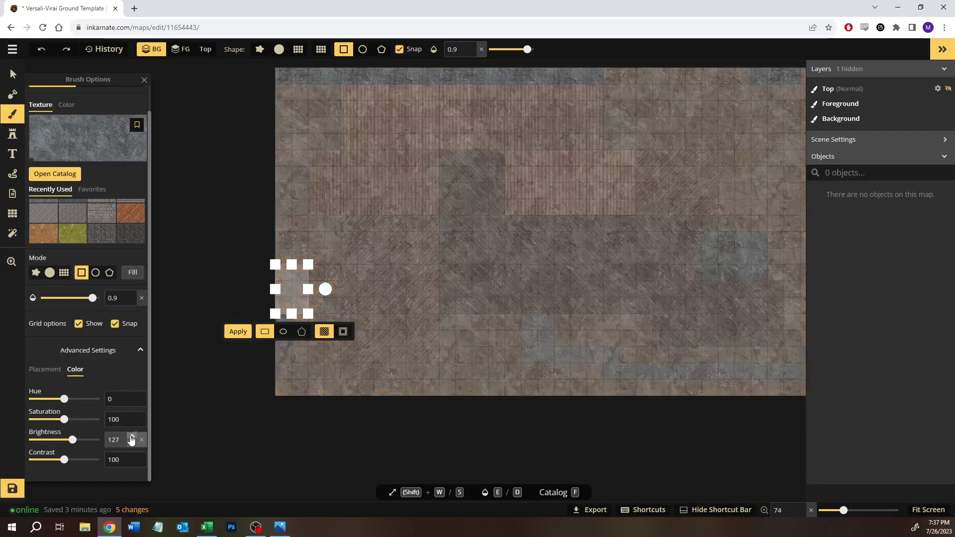
left_click(132, 438)
left_click(132, 438)
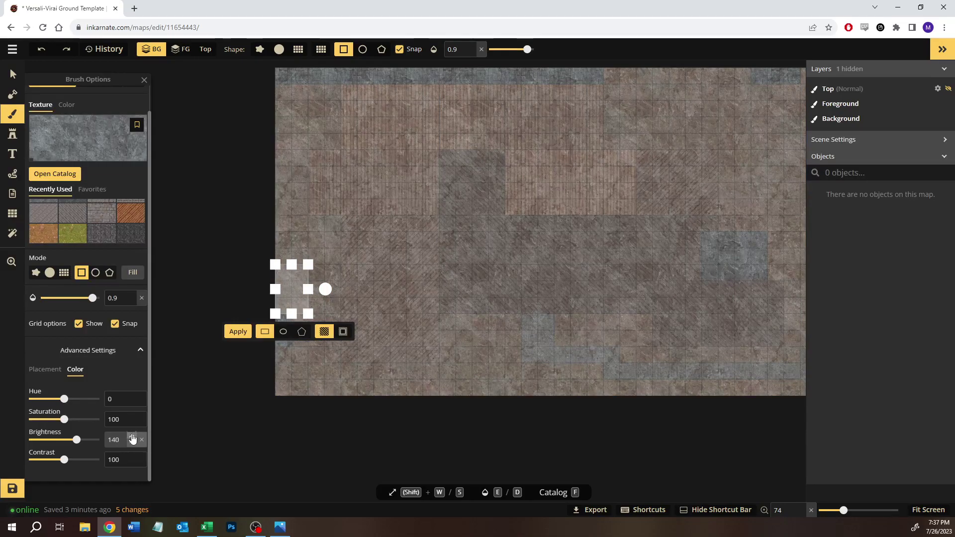
left_click(244, 334)
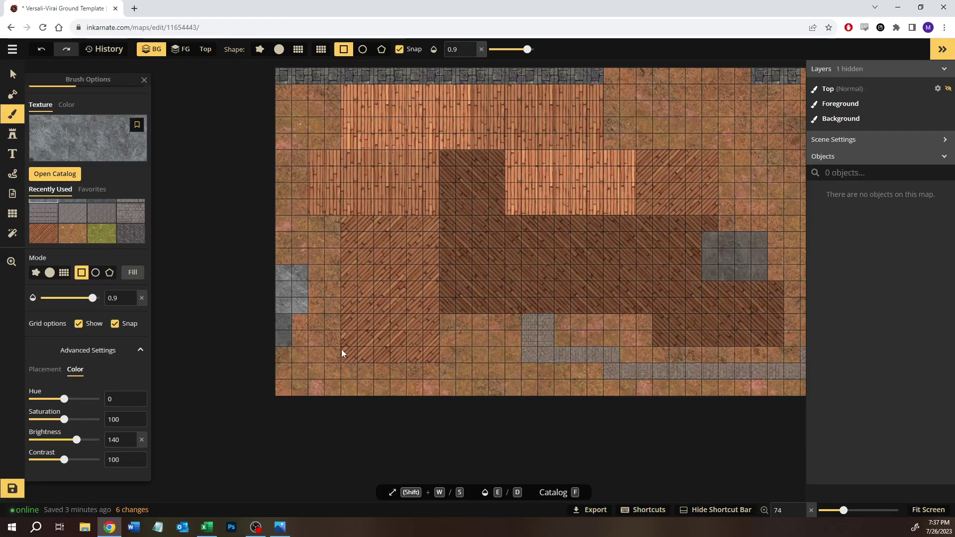
Check the painted building floors across the map, save the map, and switch to the Excel map.
left_click_drag(533, 293, 435, 317)
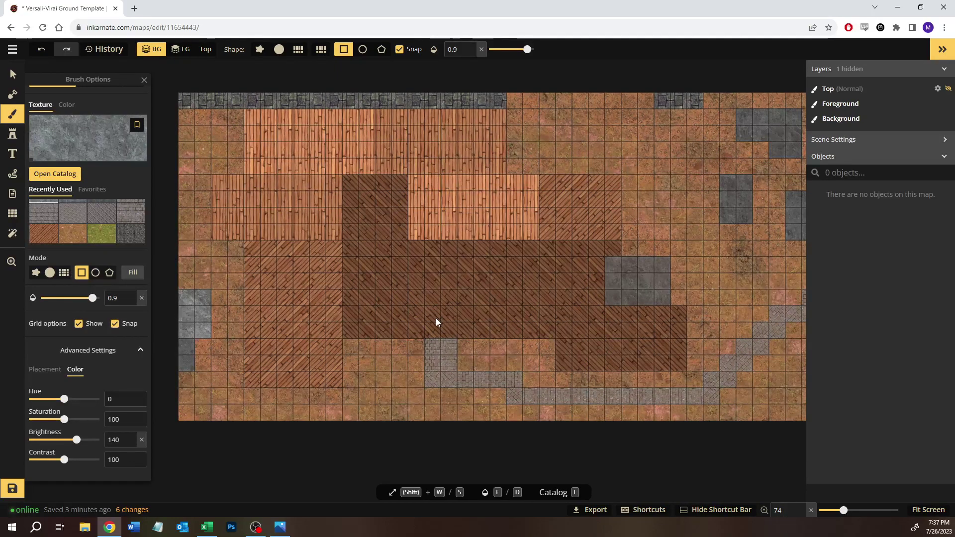
left_click_drag(519, 145, 490, 169)
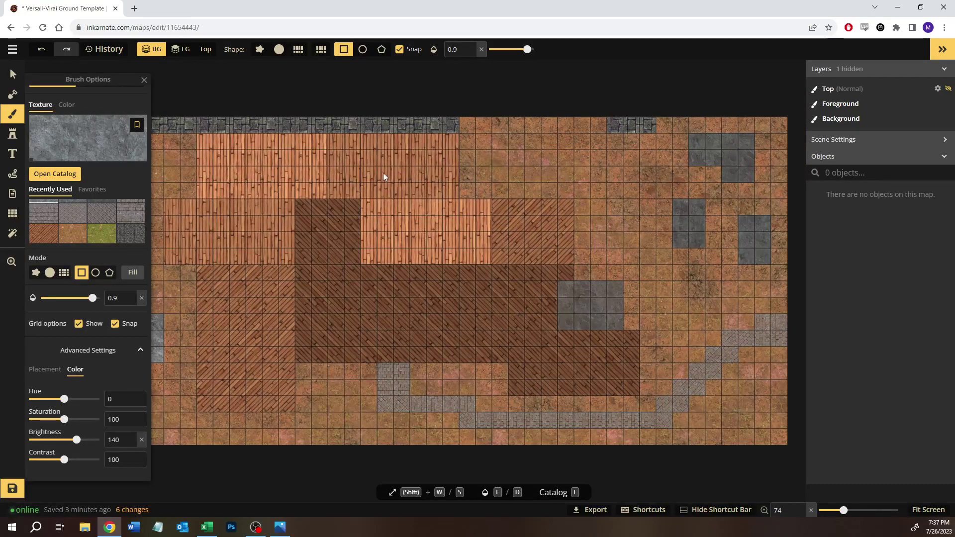
left_click_drag(293, 199, 359, 164)
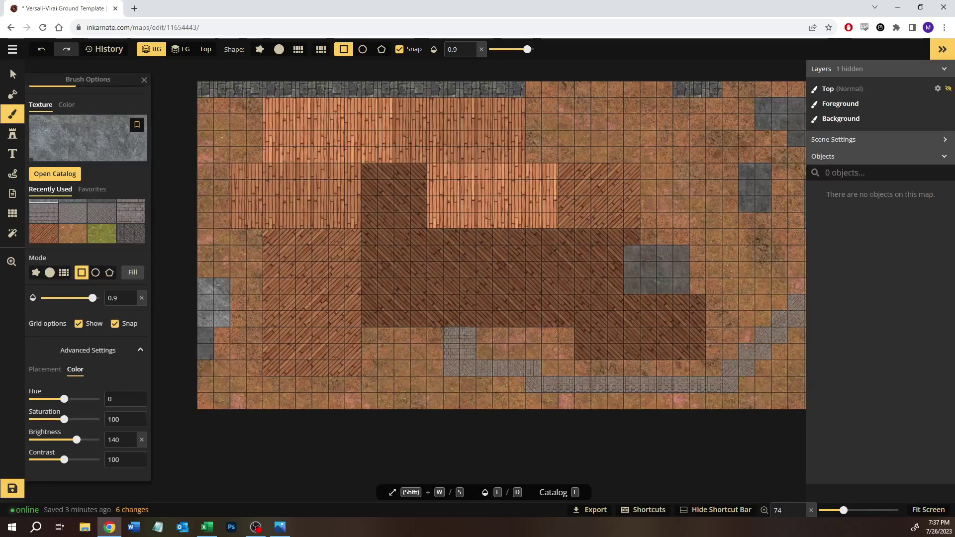
left_click(13, 490)
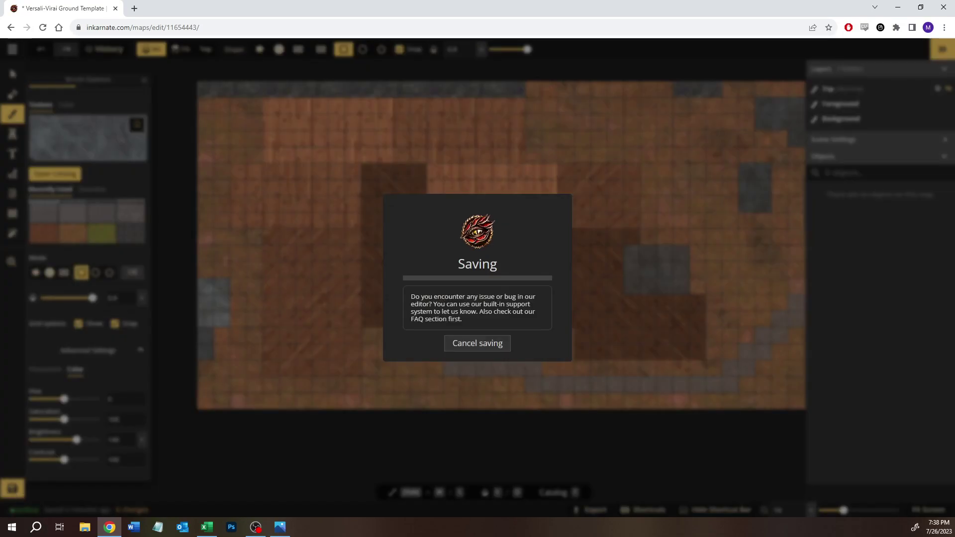
key("alt+Tab")
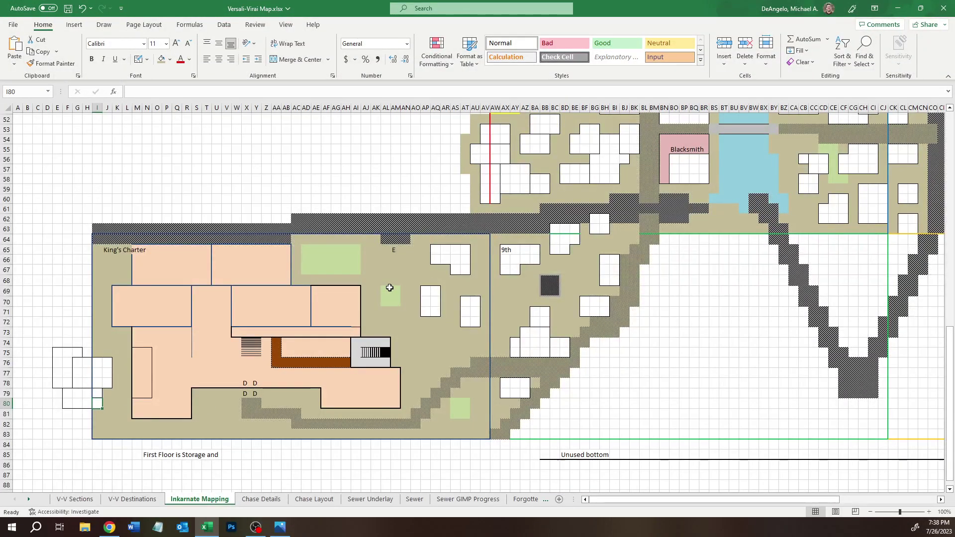
Check the positions of the small green two-by-two plots on the Excel map and switch back to Inkarnate.
left_click_drag(386, 289, 396, 303)
left_click_drag(455, 403, 463, 413)
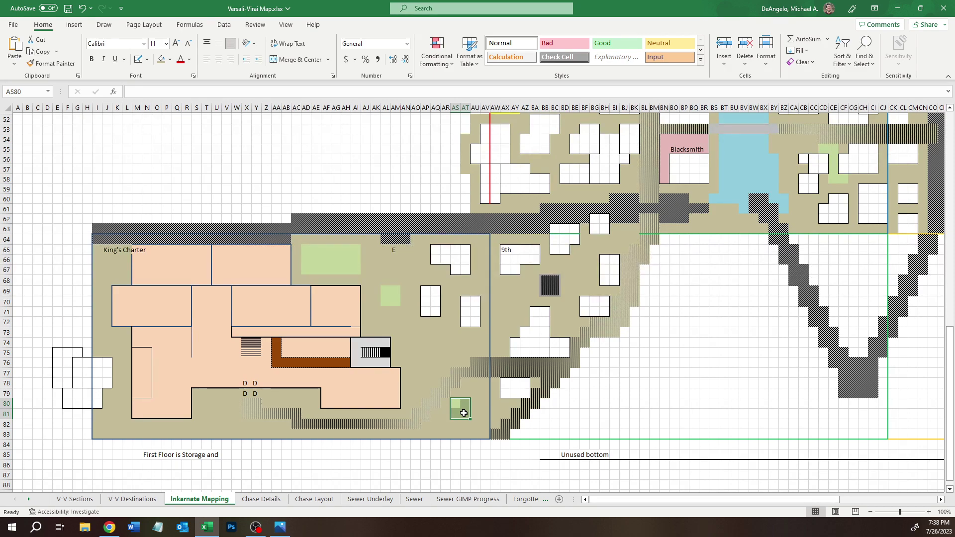
left_click(118, 530)
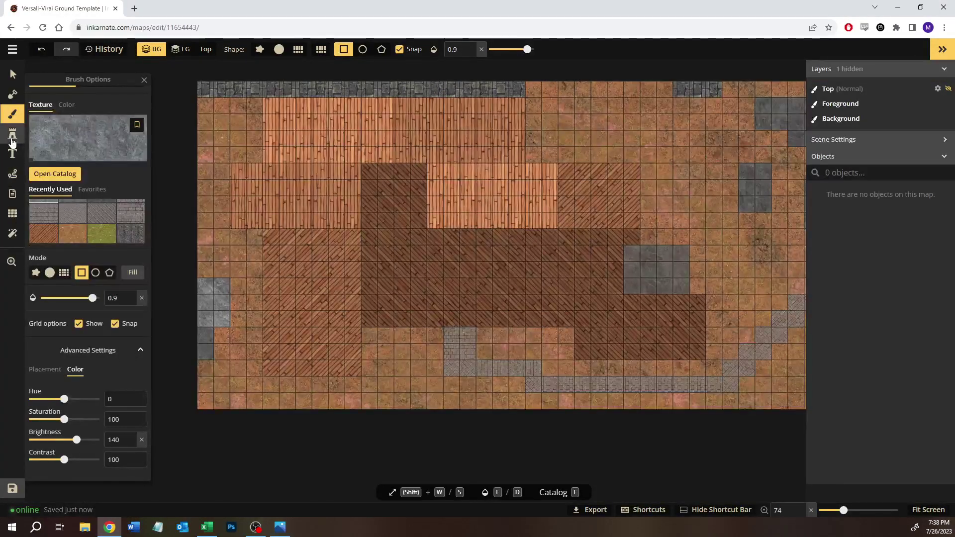
Open the stamp catalog and search all of Fantasy Battlemaps 2.0 for "tree".
left_click(13, 141)
left_click(56, 165)
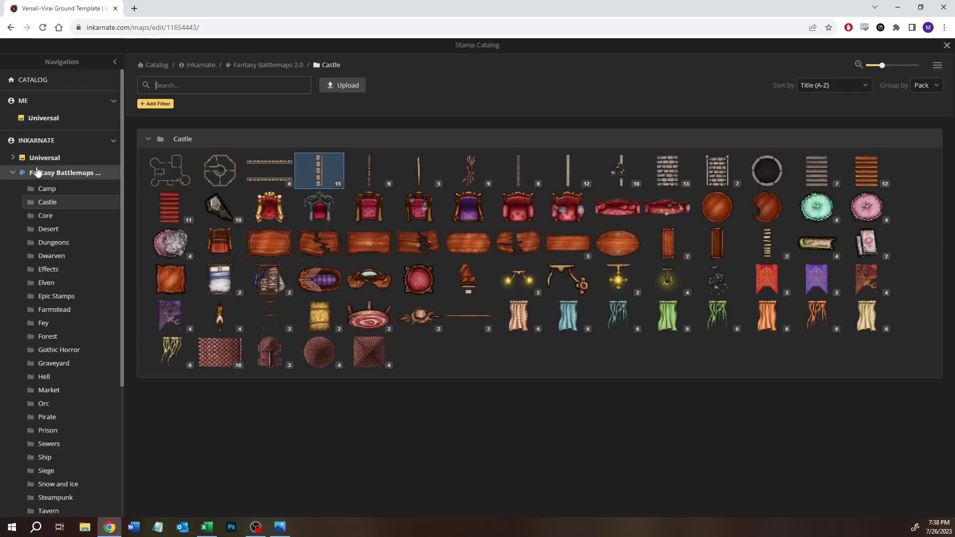
type("tree")
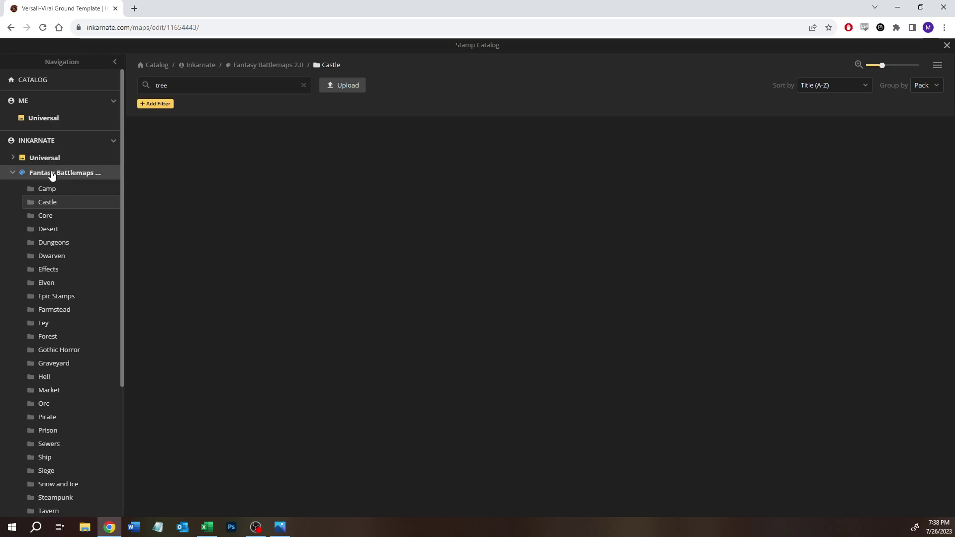
left_click(58, 174)
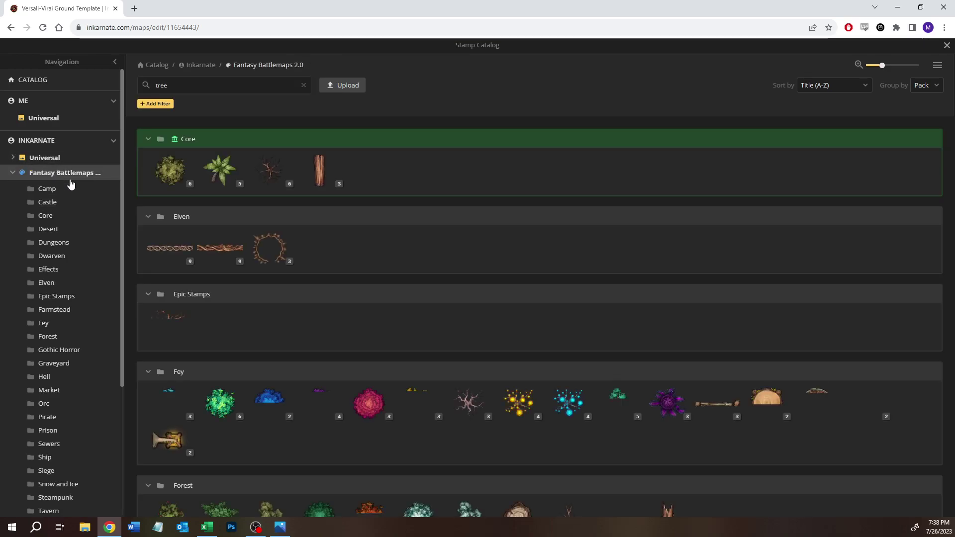
Compare the tree stamps and choose the third Deciduous Trees variant from the Forest pack.
mouse_move(172, 186)
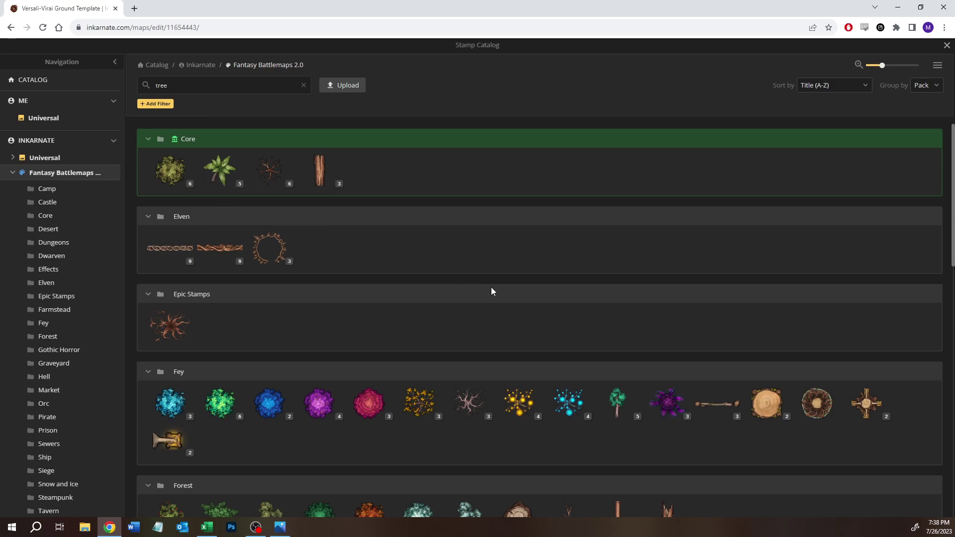
scroll(423, 283, "down", 2)
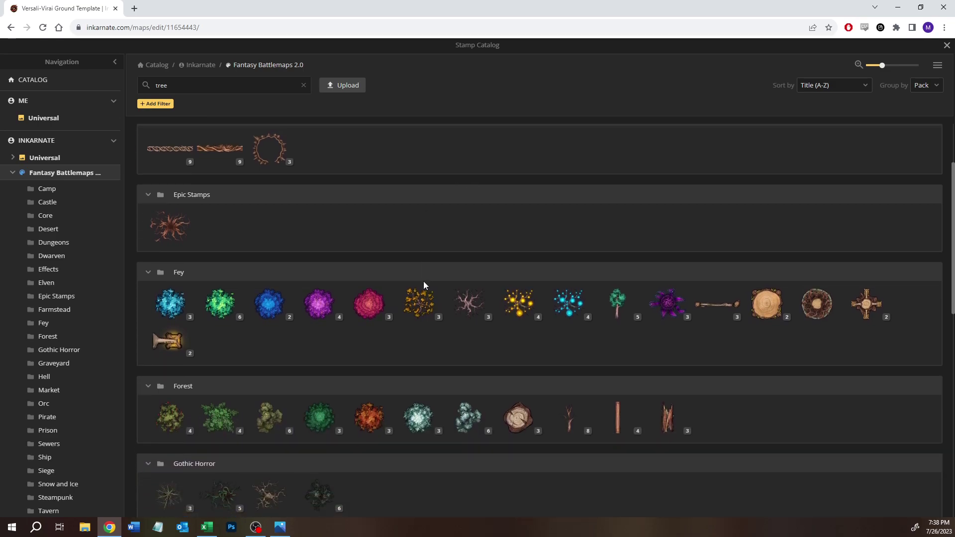
mouse_move(225, 421)
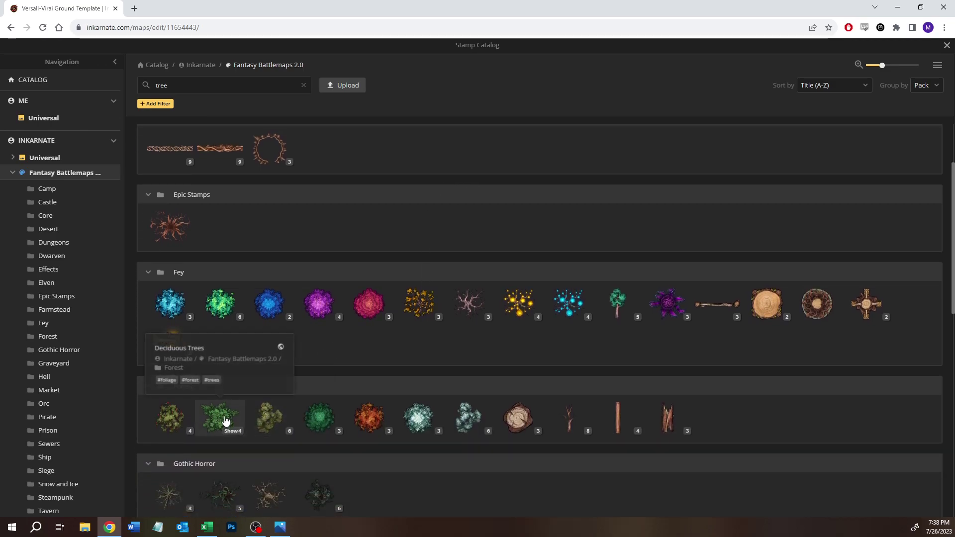
scroll(251, 293, "up", 2)
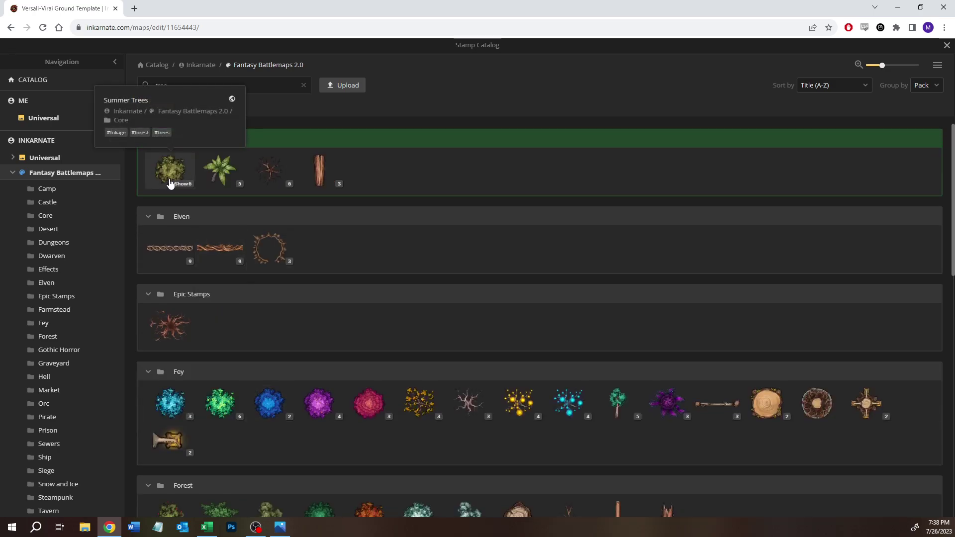
scroll(258, 331, "down", 2)
mouse_move(241, 440)
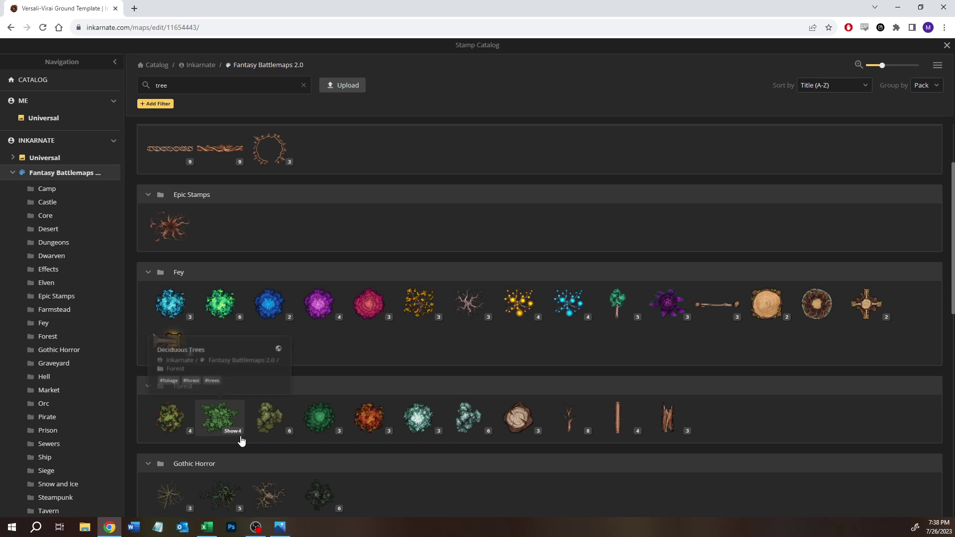
left_click(232, 431)
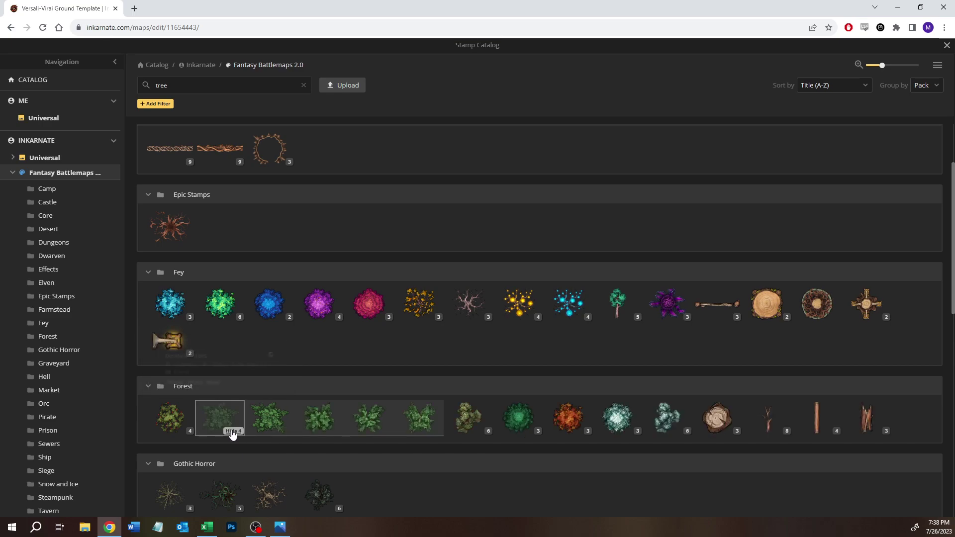
left_click(368, 423)
Bring the map's southeast part into view and reduce the tree stamp's size to 50.
left_click(684, 339)
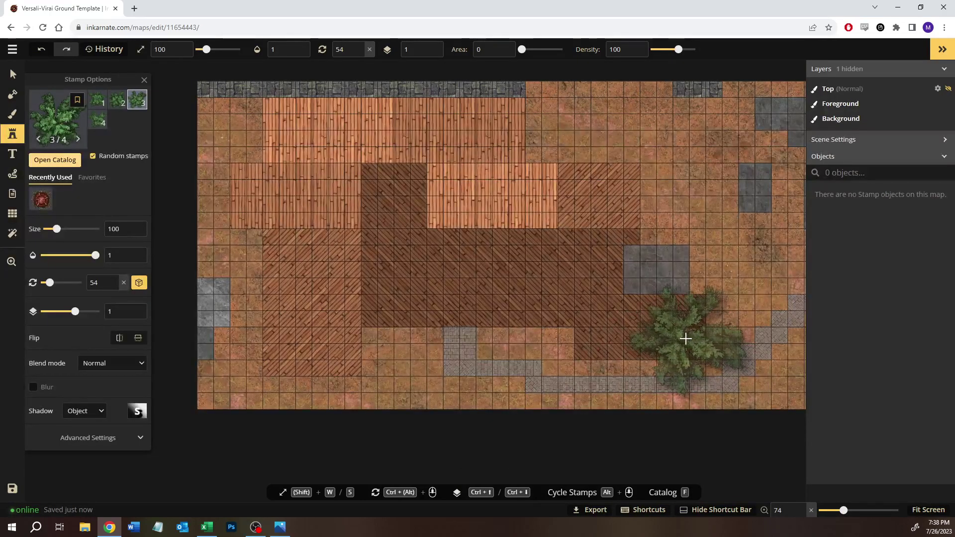
left_click_drag(684, 340, 497, 336)
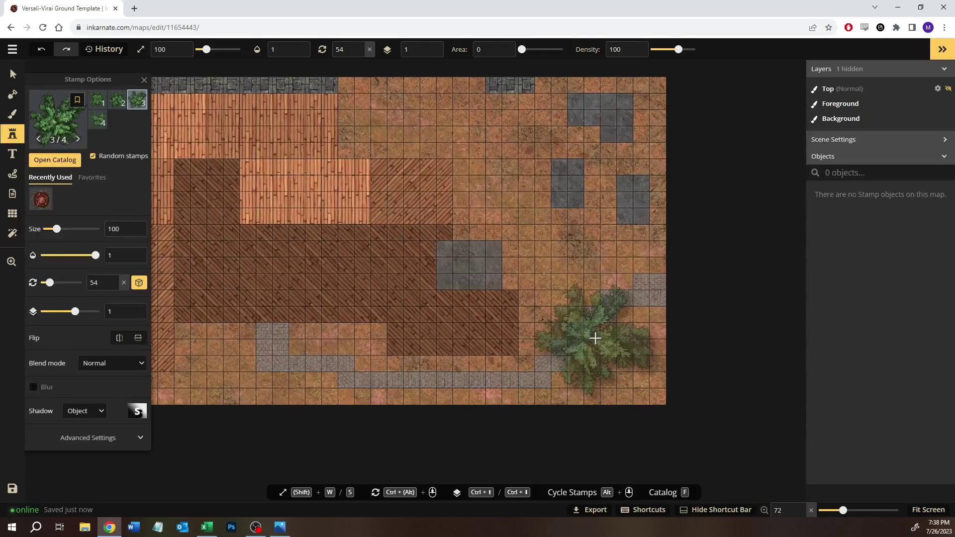
scroll(585, 338, "up", 1)
key("s")
key("s")
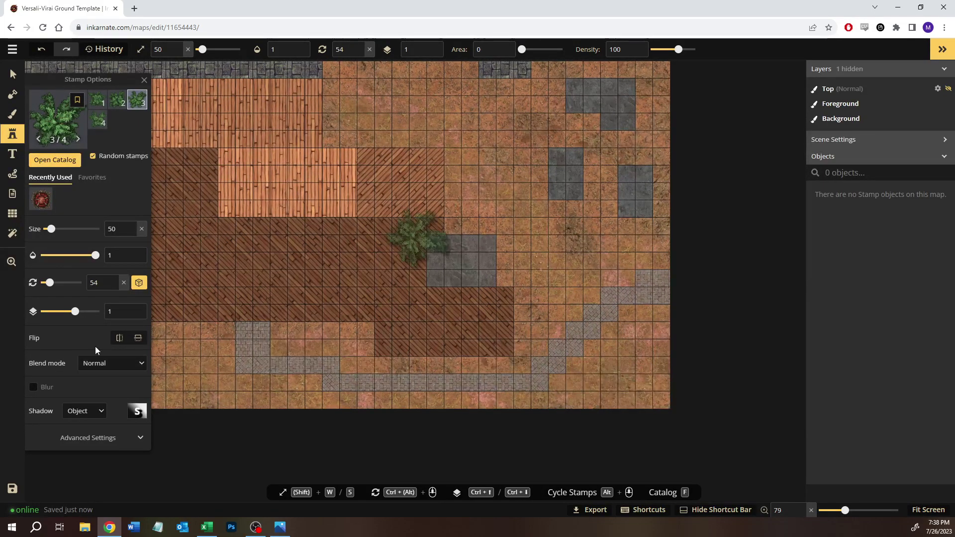
Switch to the Excel map and check where the southeast green plot lies relative to the diagonal walkway.
left_click(208, 527)
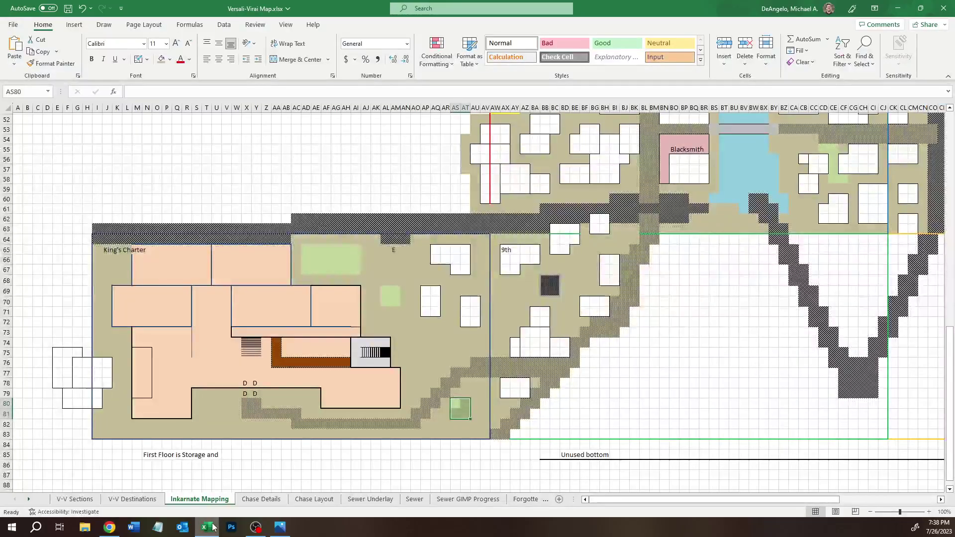
left_click(417, 413)
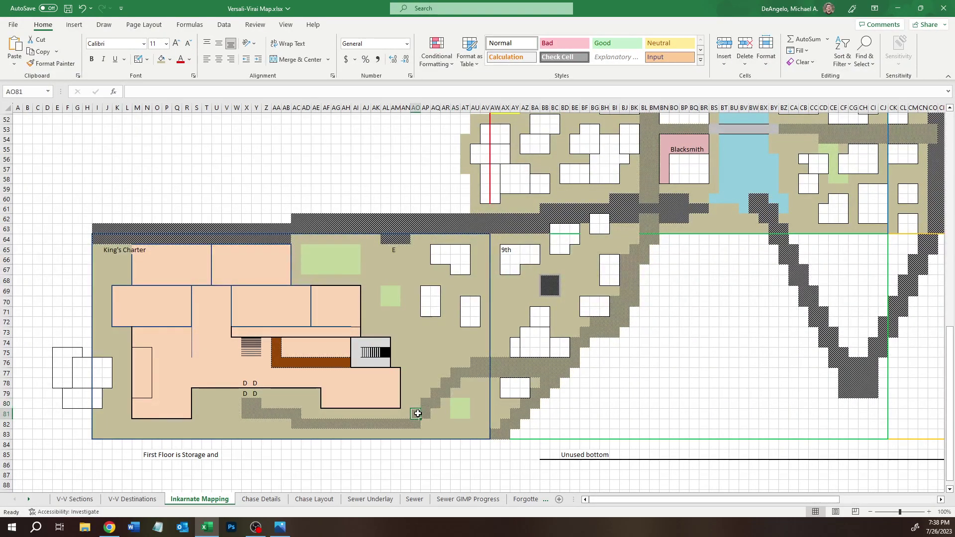
left_click_drag(434, 394, 451, 395)
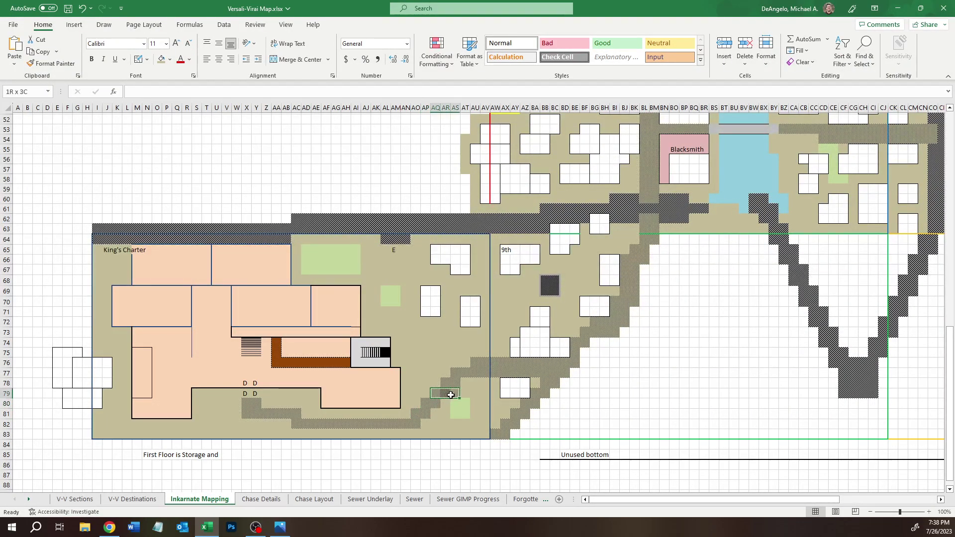
left_click(445, 395)
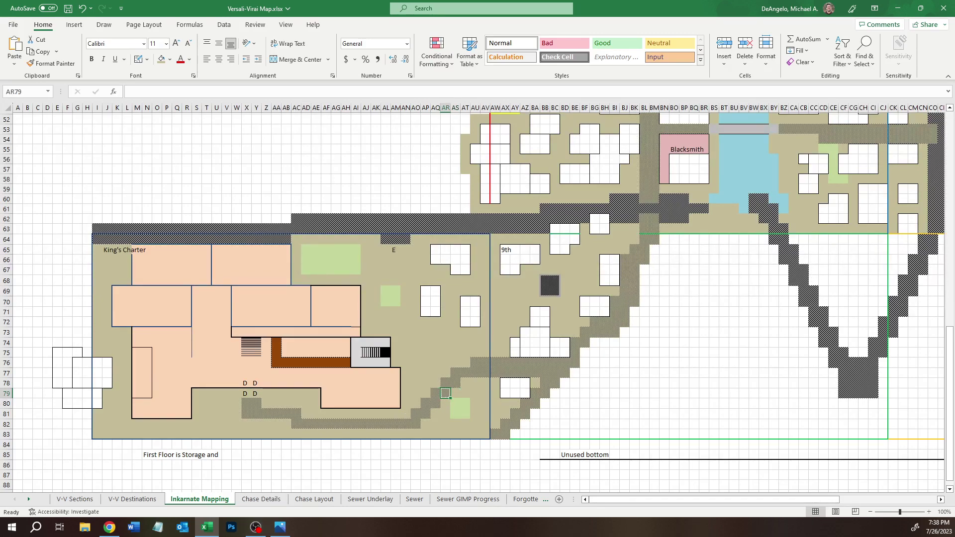
Back in Inkarnate, place a deciduous tree on the two-by-two plot southeast of the diagonal walkway and set its hue to -54.
left_click(109, 528)
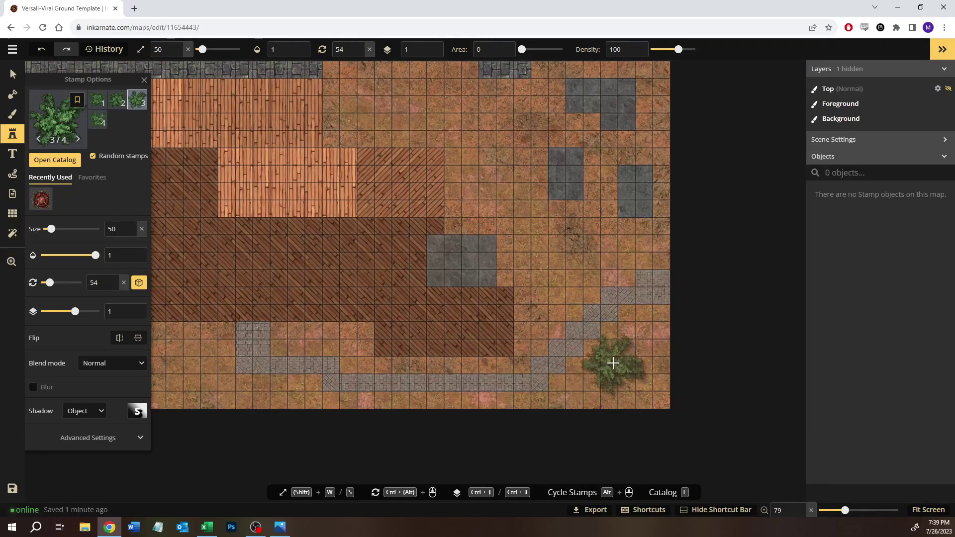
left_click(616, 365)
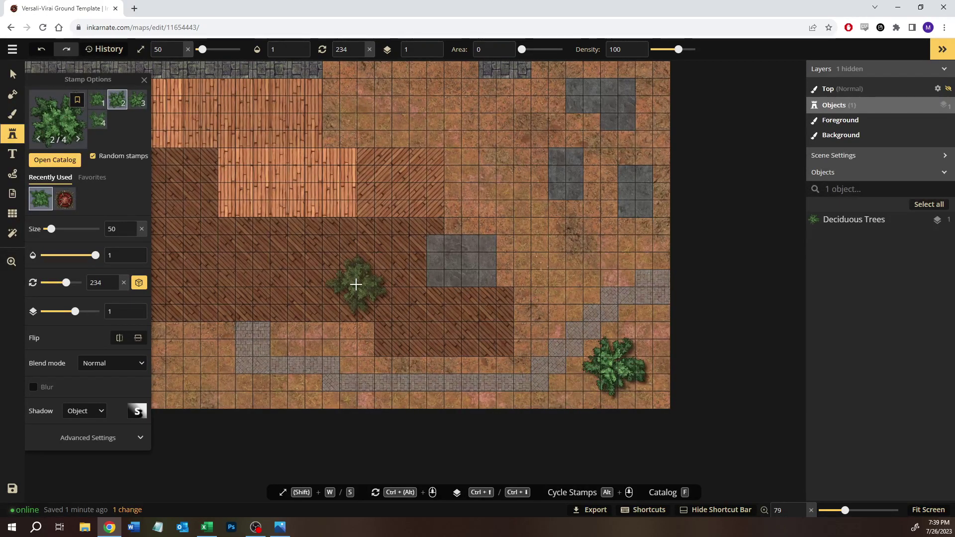
left_click(14, 75)
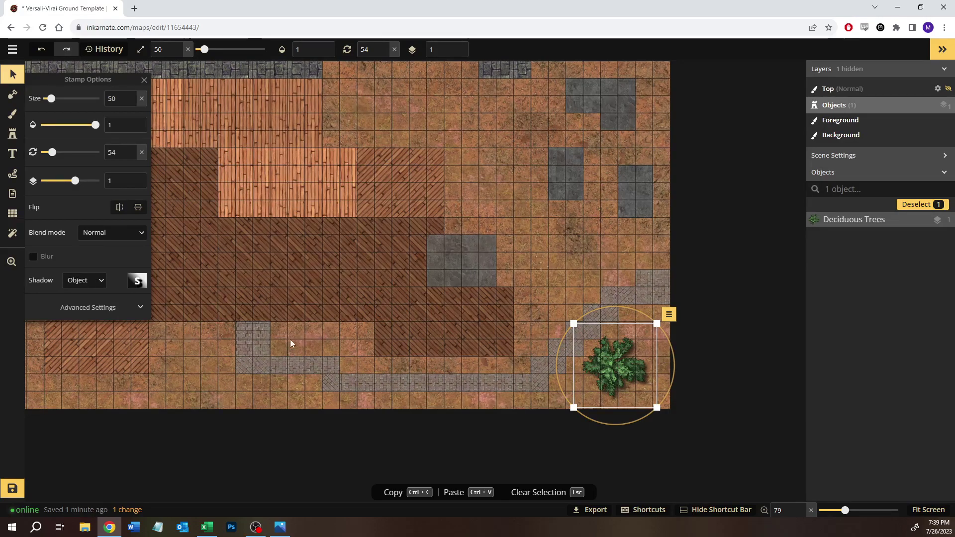
left_click(75, 309)
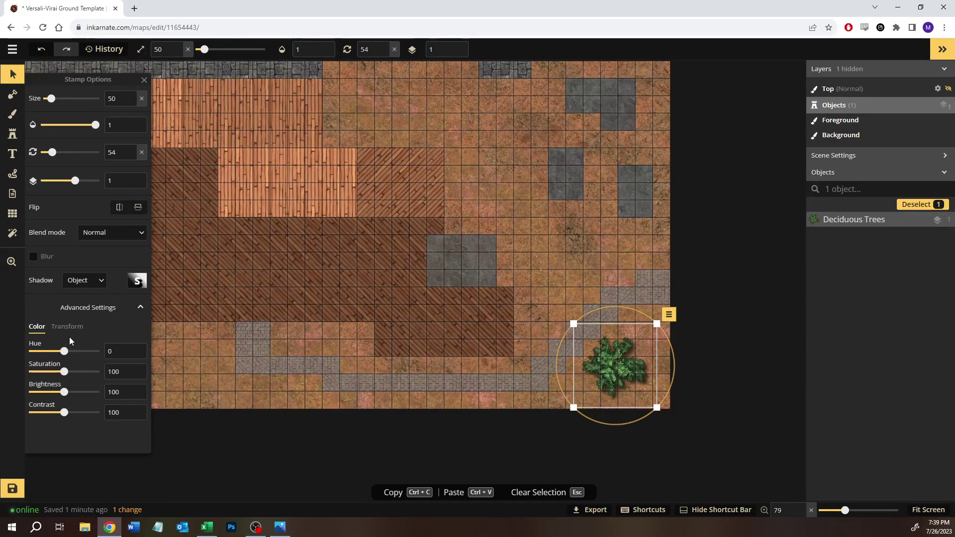
left_click_drag(64, 351, 58, 354)
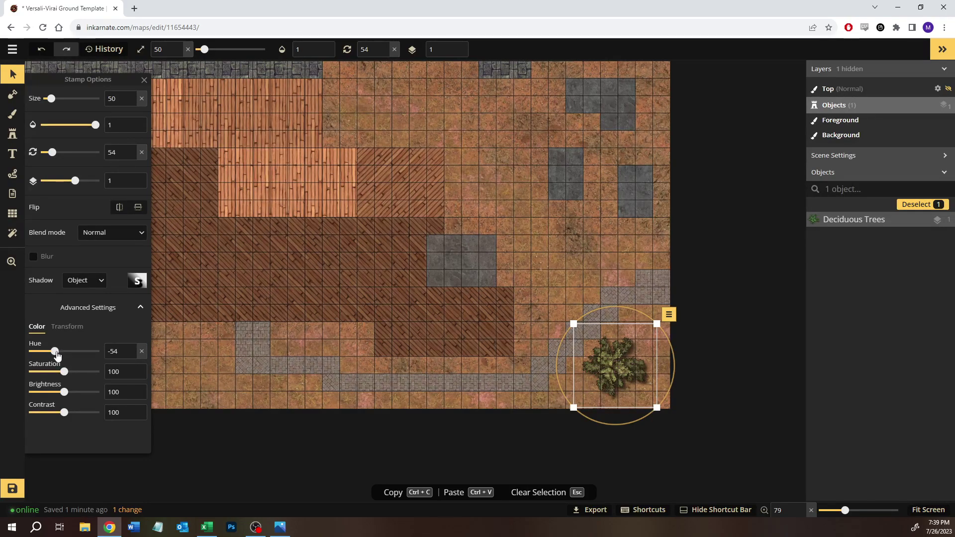
left_click(536, 270)
Examine the recoloured tree's size and colour against the walkway, the ground and the nearby building floors.
scroll(585, 346, "up", 1)
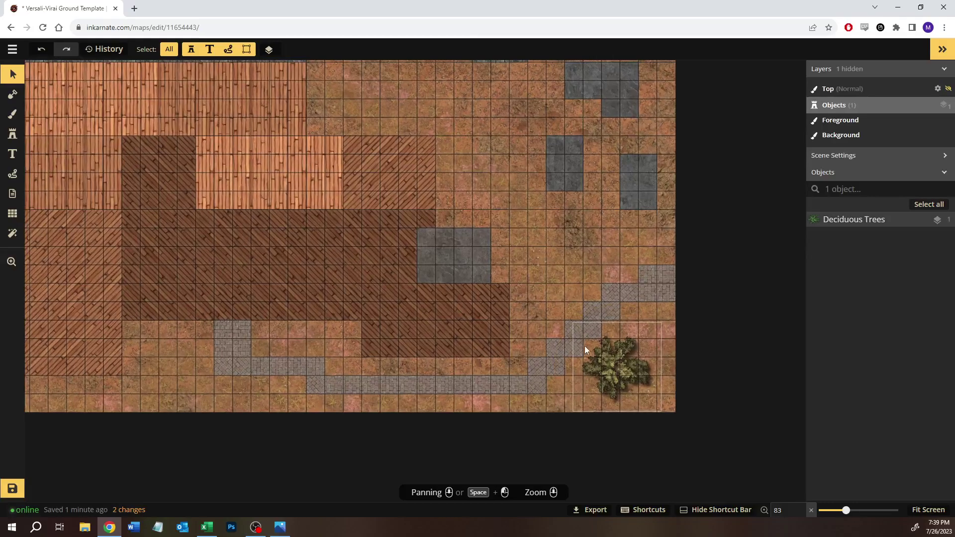
scroll(584, 346, "up", 5)
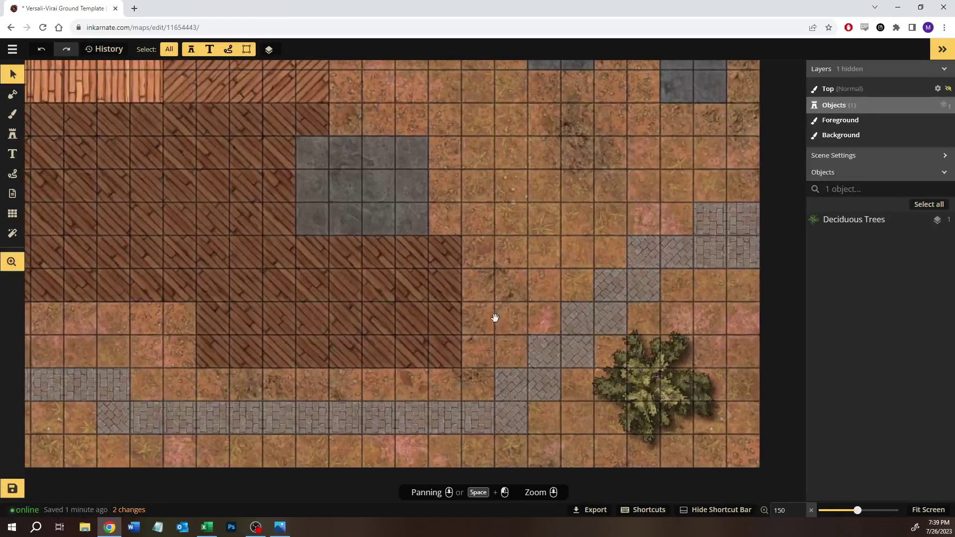
scroll(495, 317, "up", 4)
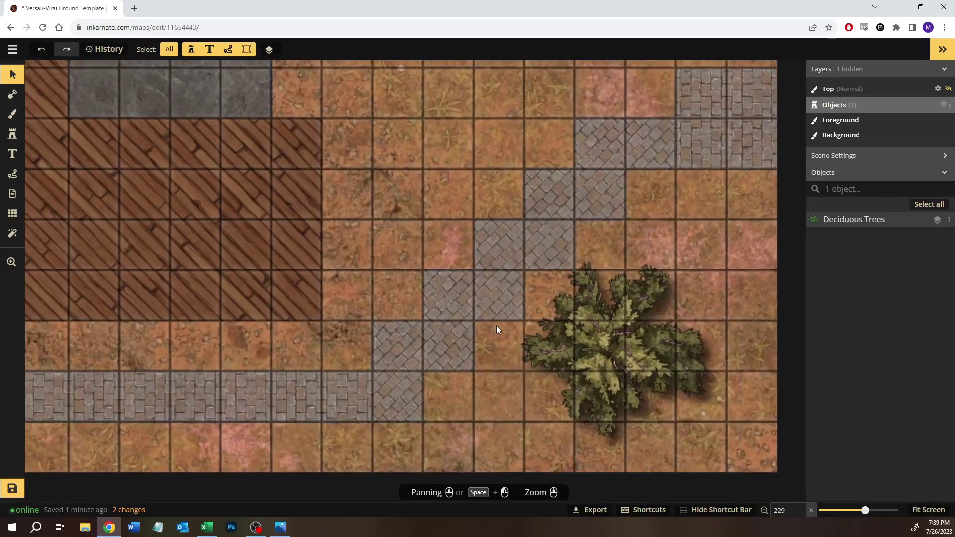
scroll(498, 330, "down", 1)
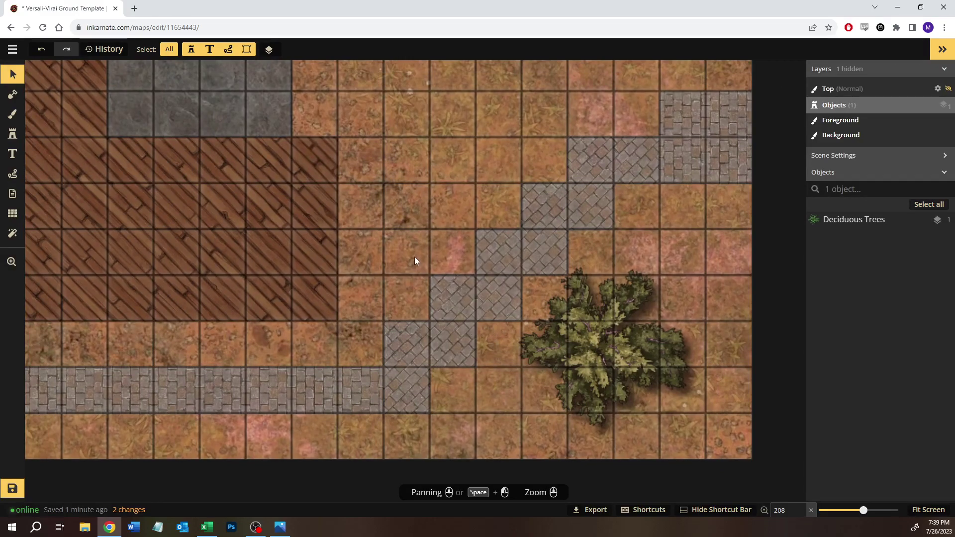
scroll(404, 242, "down", 1)
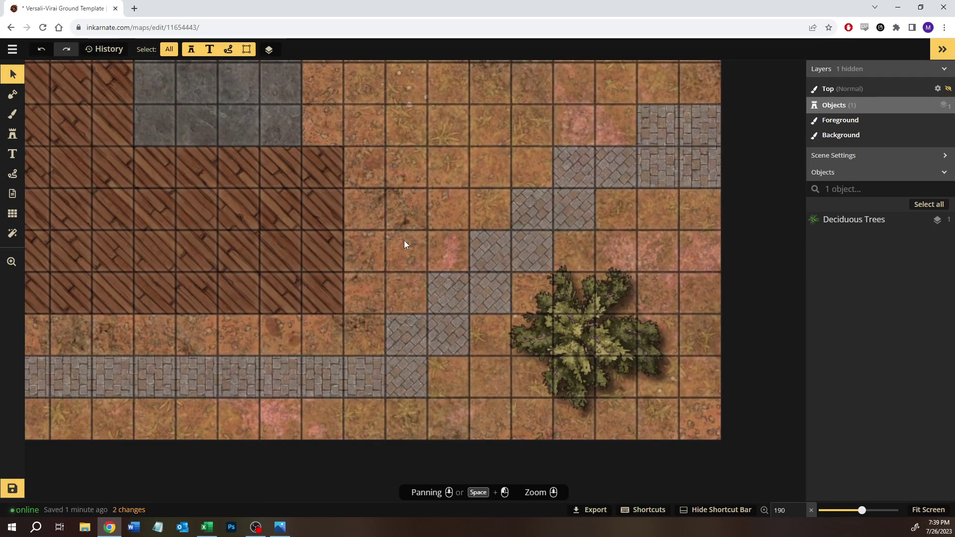
scroll(392, 244, "down", 3)
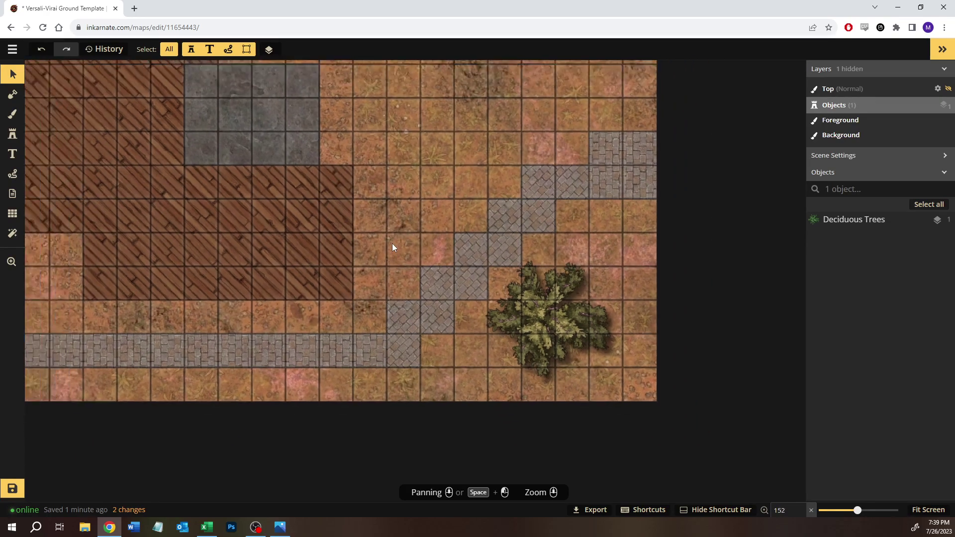
left_click_drag(427, 175, 409, 269)
scroll(417, 209, "down", 2)
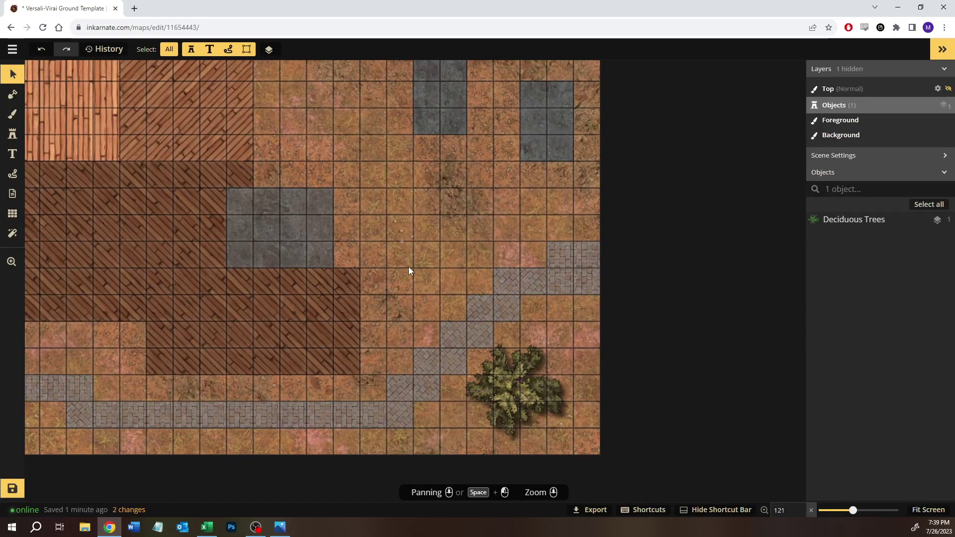
Try a second deciduous tree just north of the diagonal walkway, rotated to 60 degrees, and delete it.
left_click(14, 132)
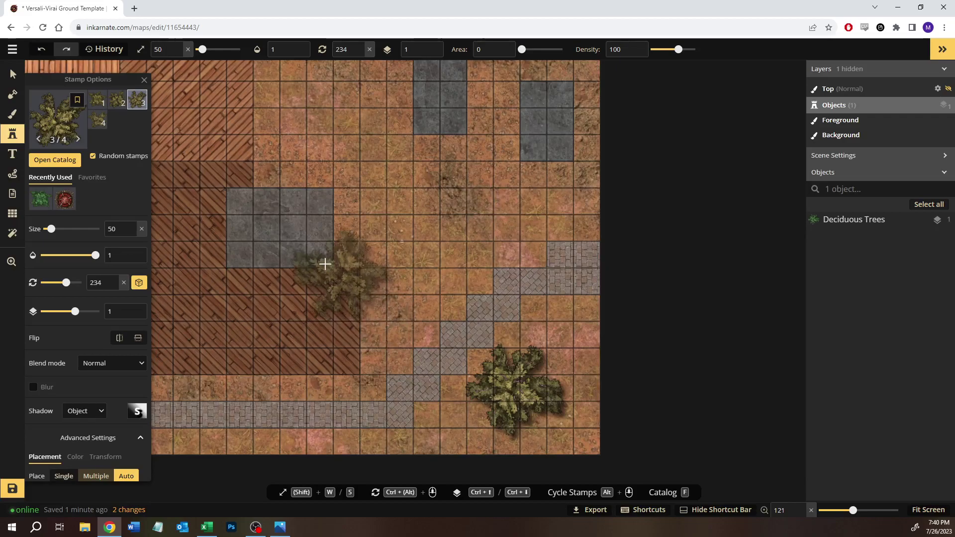
left_click(502, 369)
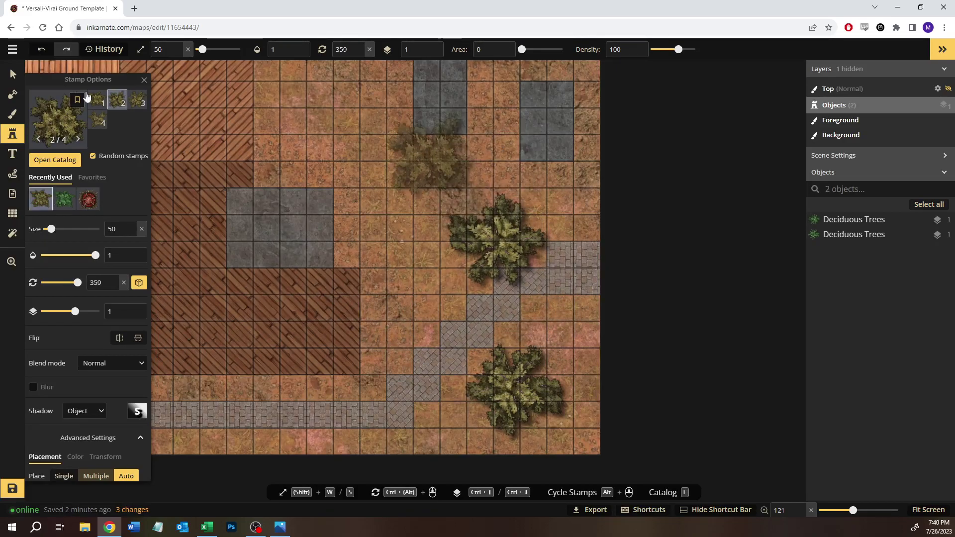
left_click(15, 77)
left_click(497, 239)
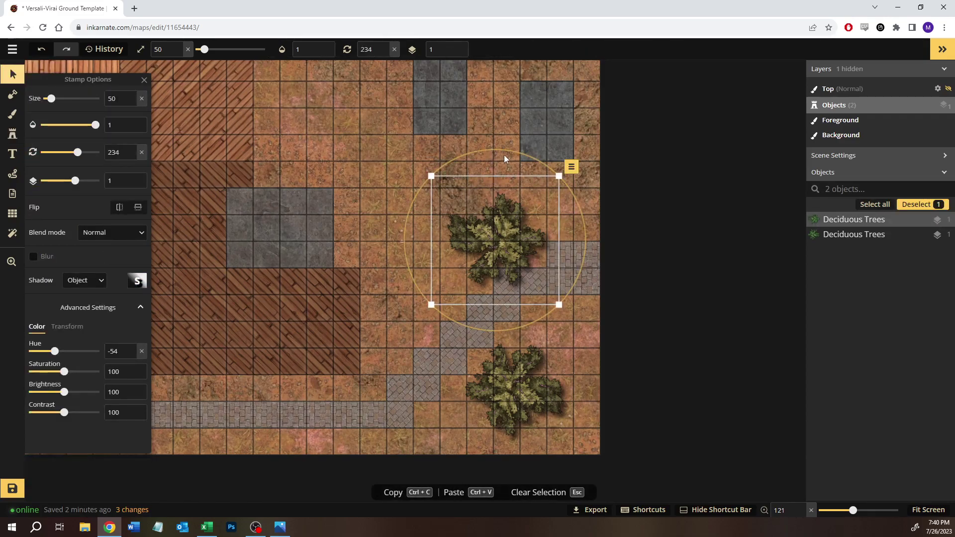
left_click_drag(377, 208, 482, 305)
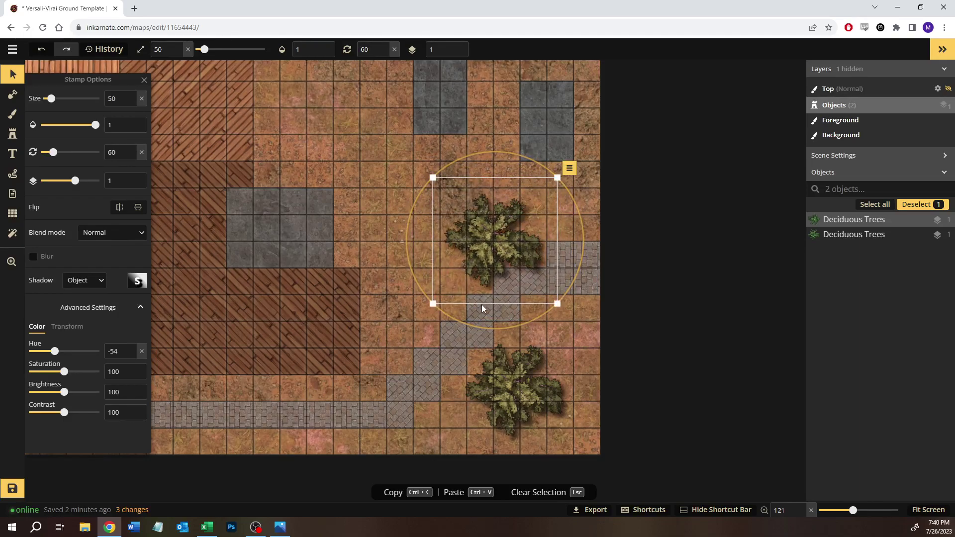
key("Delete")
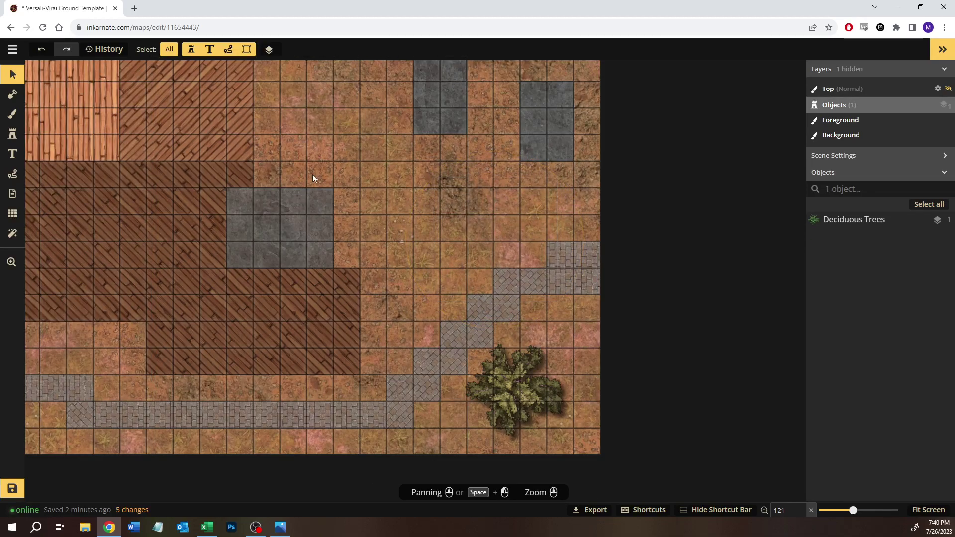
Place the first deciduous tree variant, size 50 and rotation 359, on the green plot between the diagonal-plank floor and the stone building to its east.
left_click(17, 136)
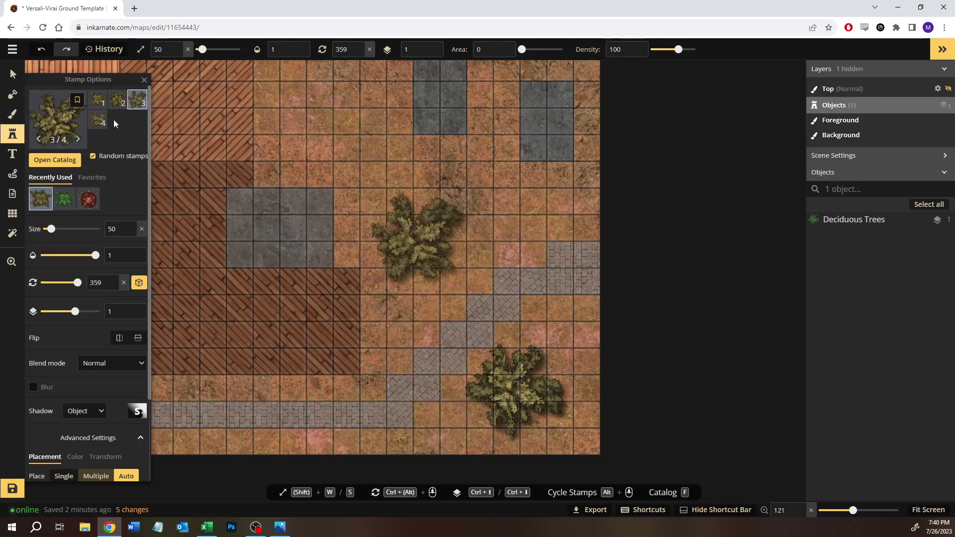
left_click(110, 107)
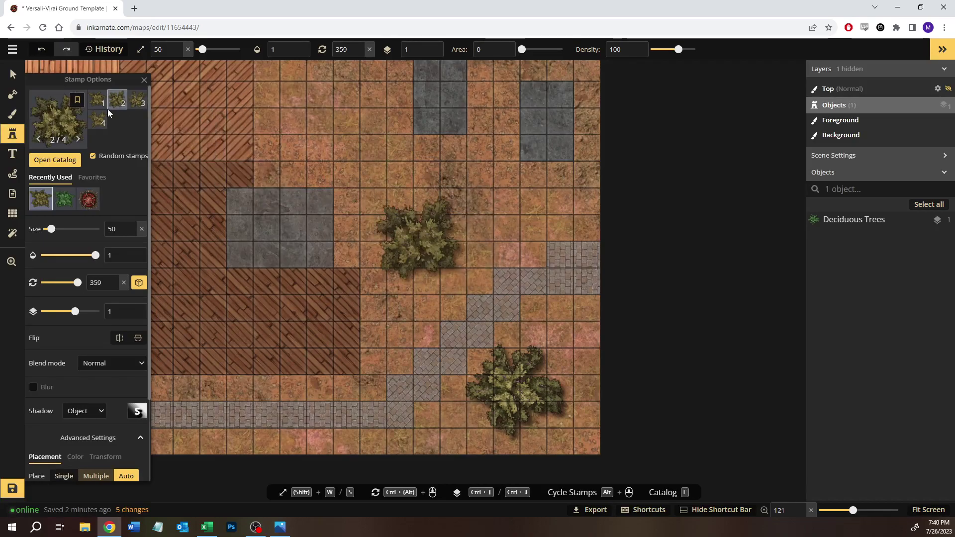
left_click(97, 102)
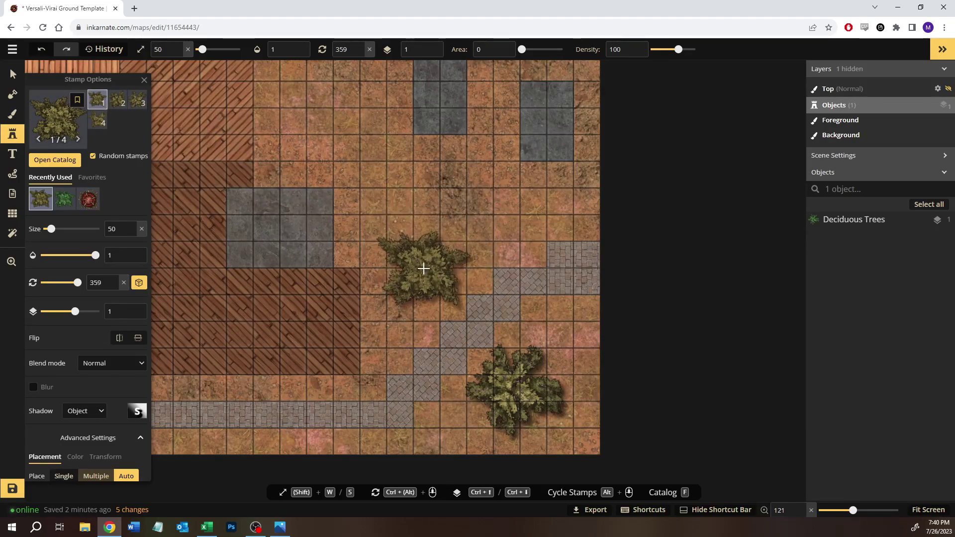
left_click(97, 120)
left_click(97, 102)
left_click_drag(154, 208, 202, 298)
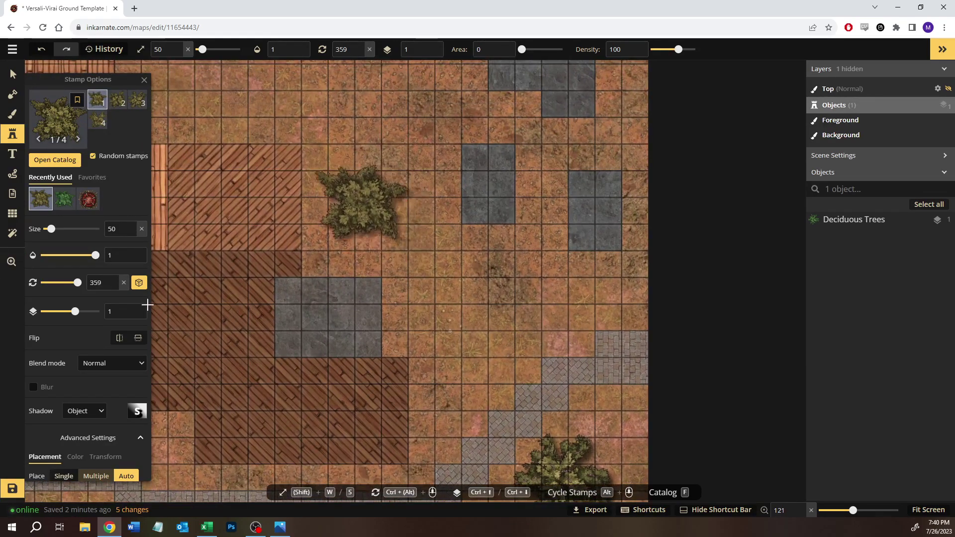
left_click(208, 529)
left_click(208, 529)
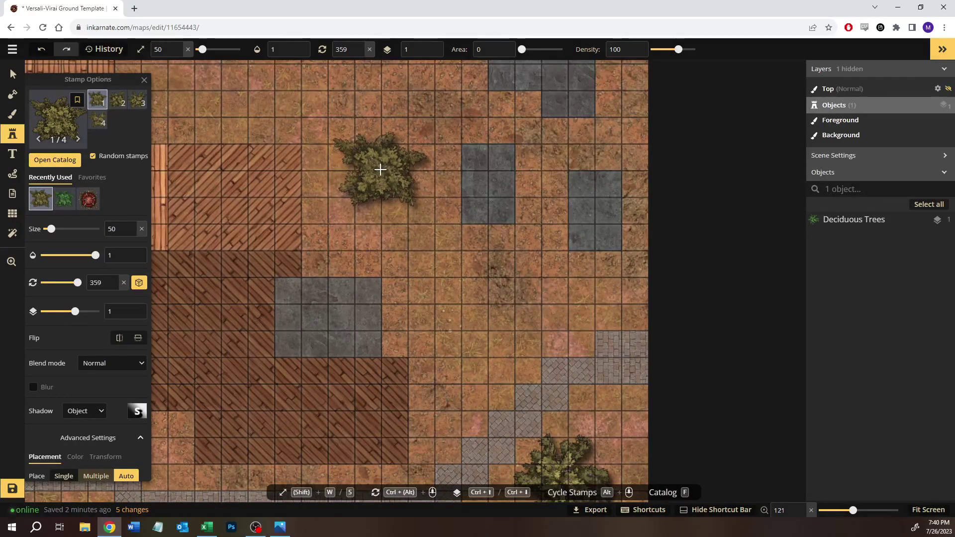
left_click(382, 174)
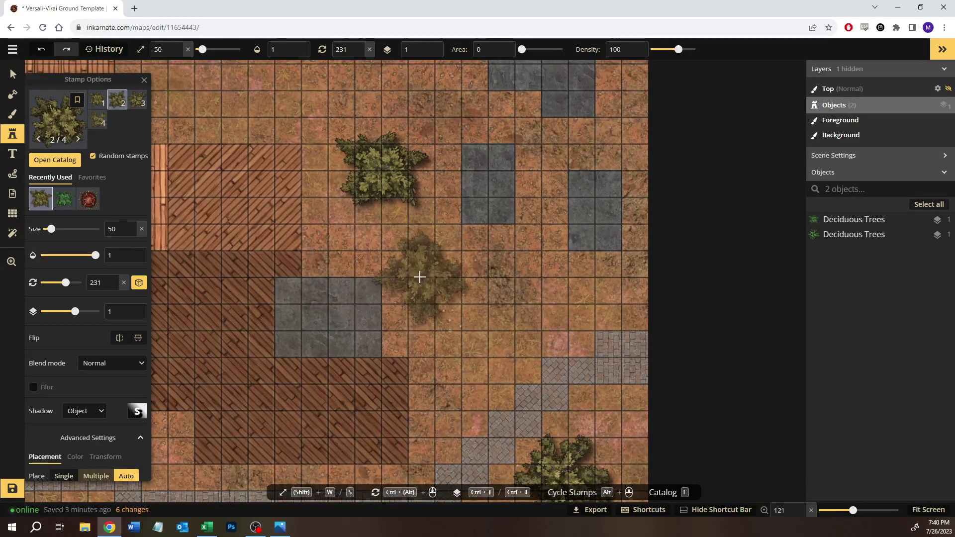
left_click(13, 73)
left_click(344, 175)
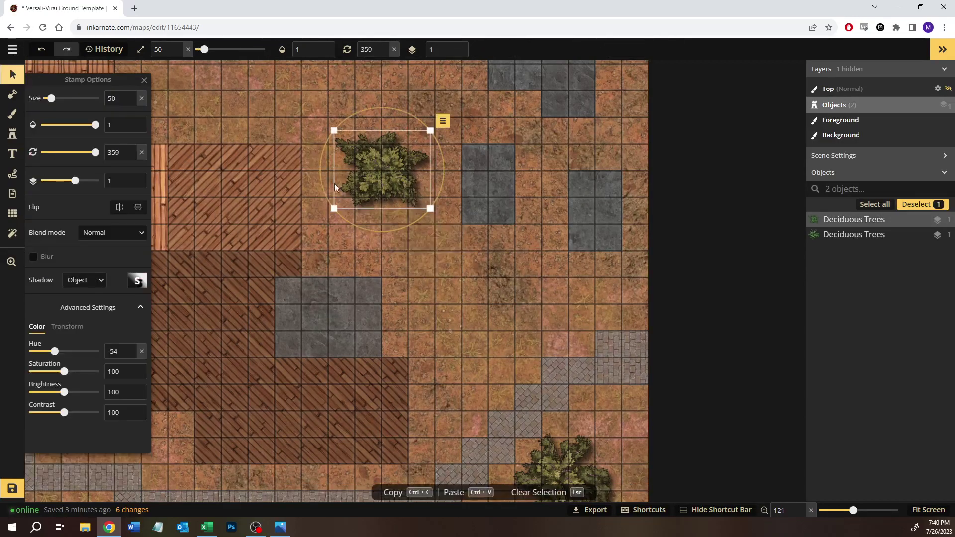
left_click(409, 244)
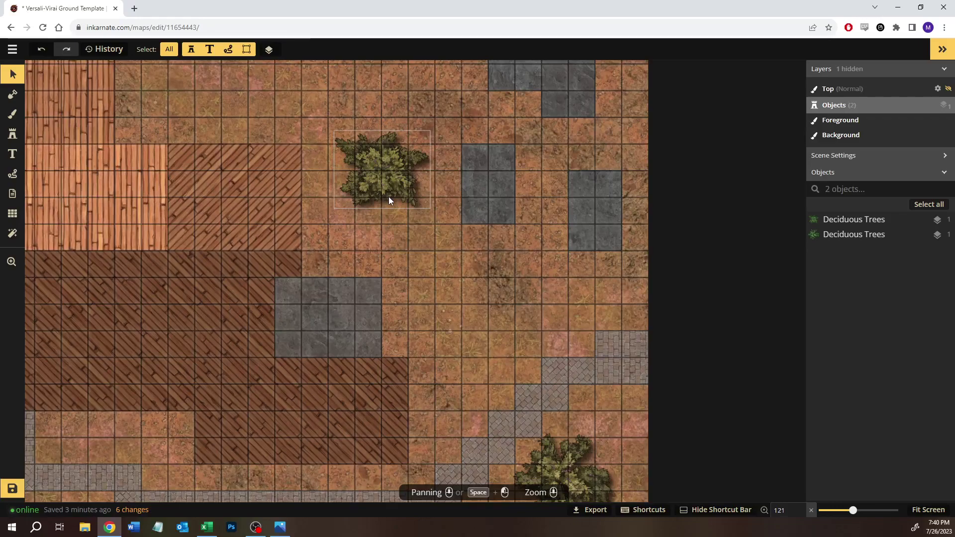
Nudge the southeast deciduous tree slightly north and east to centre it on its plot beside the diagonal walkway.
key("space")
left_click_drag(394, 232, 369, 220)
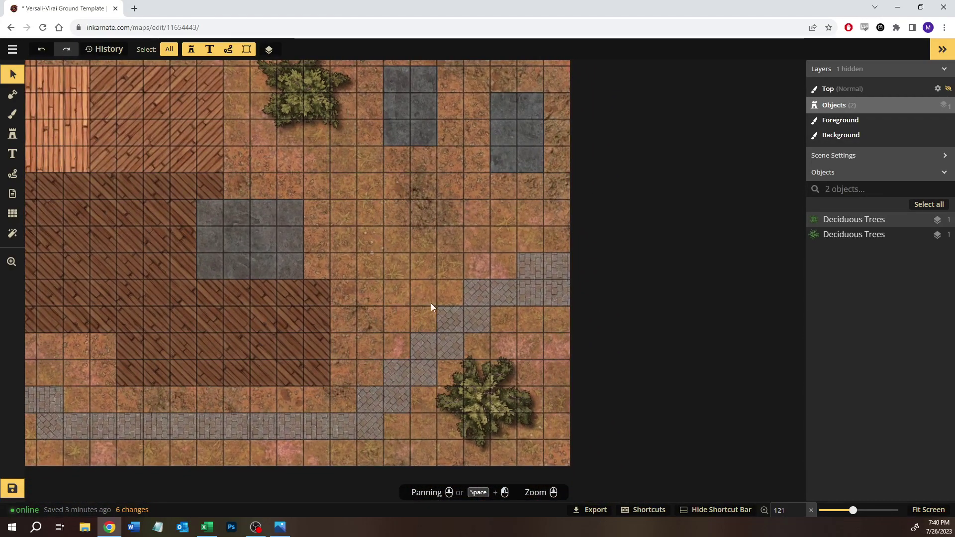
left_click(495, 371)
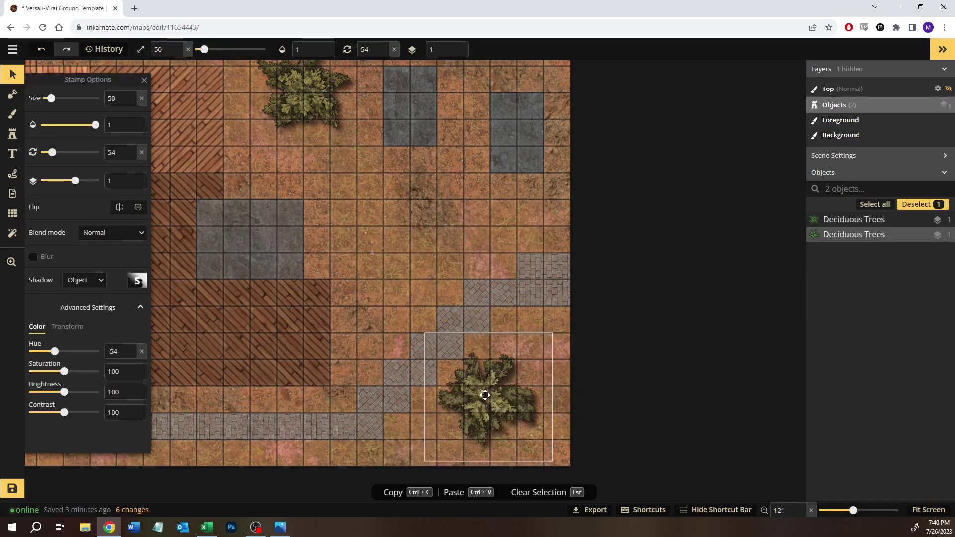
left_click_drag(487, 393, 491, 385)
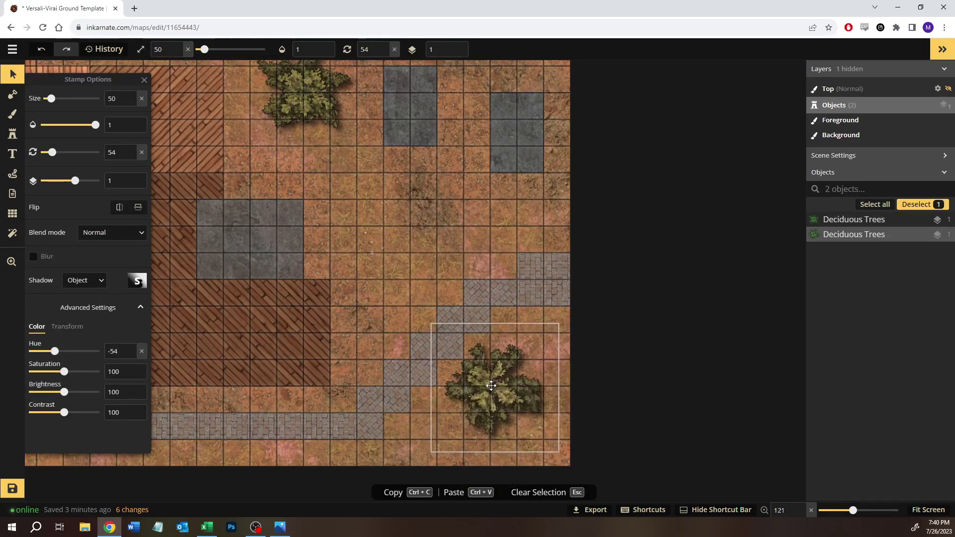
left_click(363, 238)
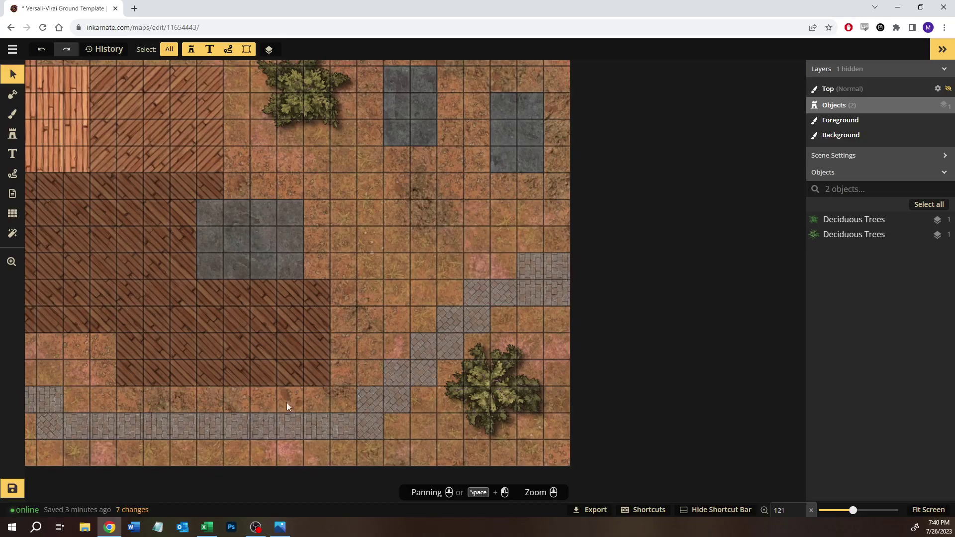
Compare both tree positions with the Excel layout, then save the Inkarnate map.
left_click(206, 527)
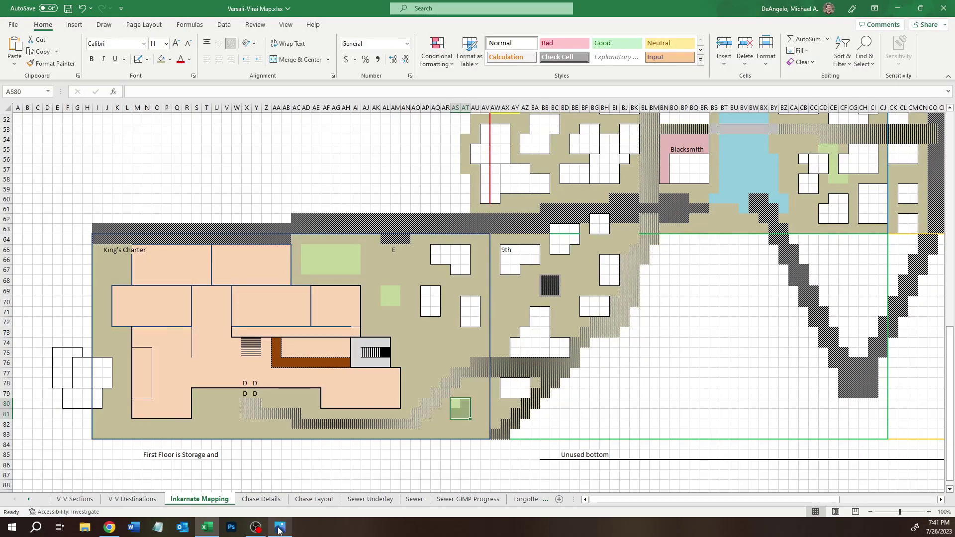
left_click(109, 527)
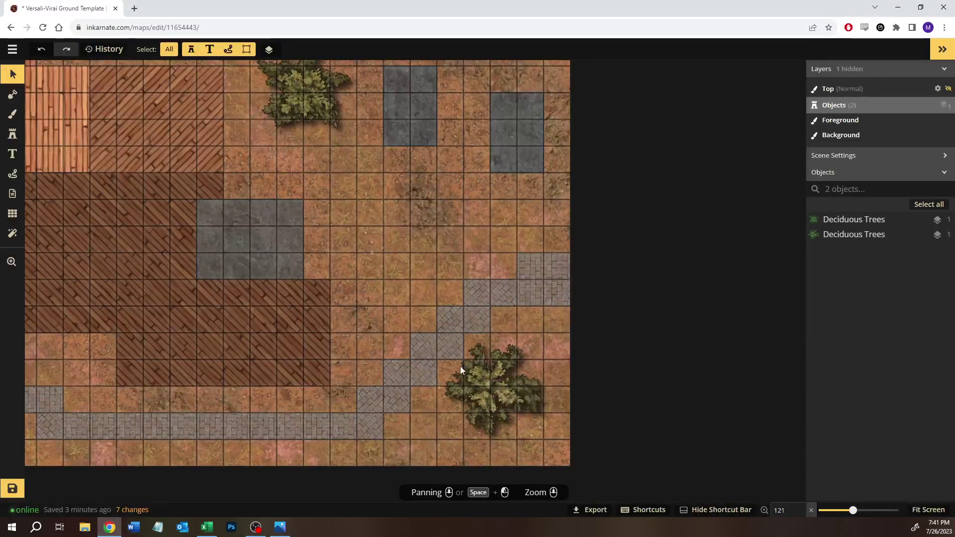
key("space")
left_click_drag(330, 198, 319, 165)
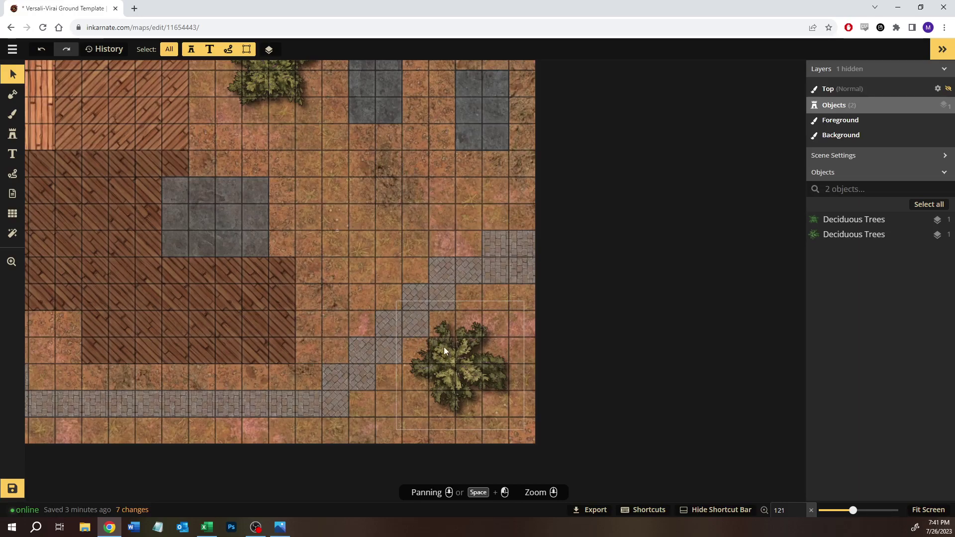
left_click_drag(331, 188, 404, 323)
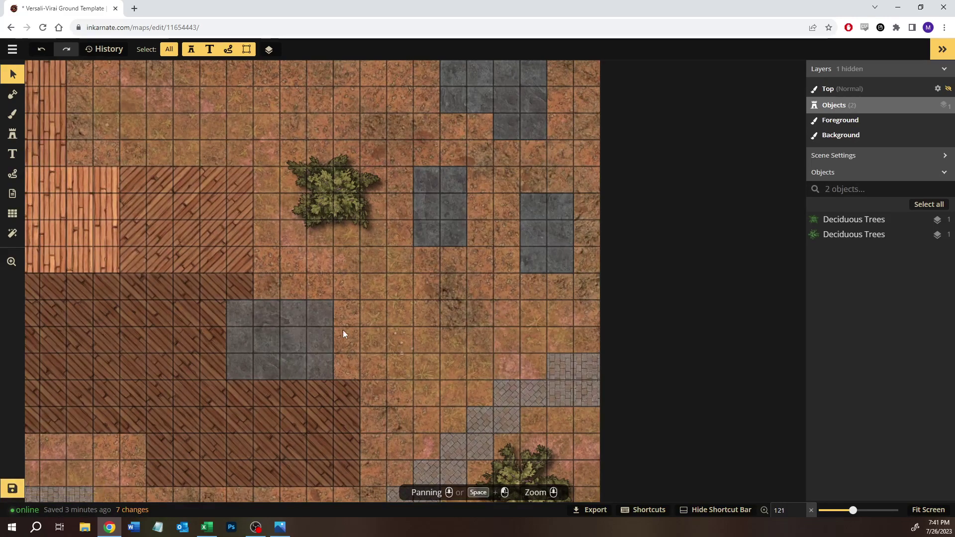
key("ctrl+s")
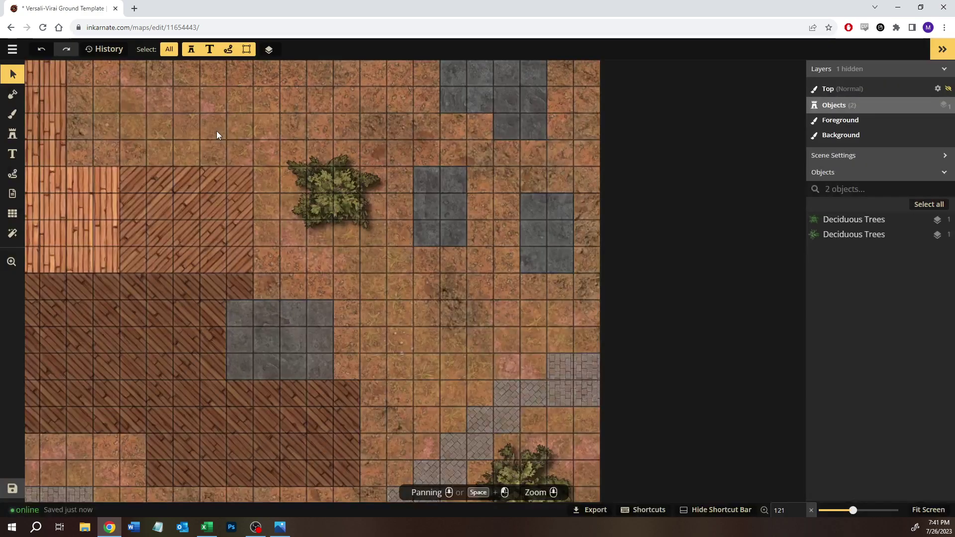
Choose the recently used autumn ground texture with pink patches for the background brush and bring the whole map into view.
left_click_drag(207, 135, 448, 156)
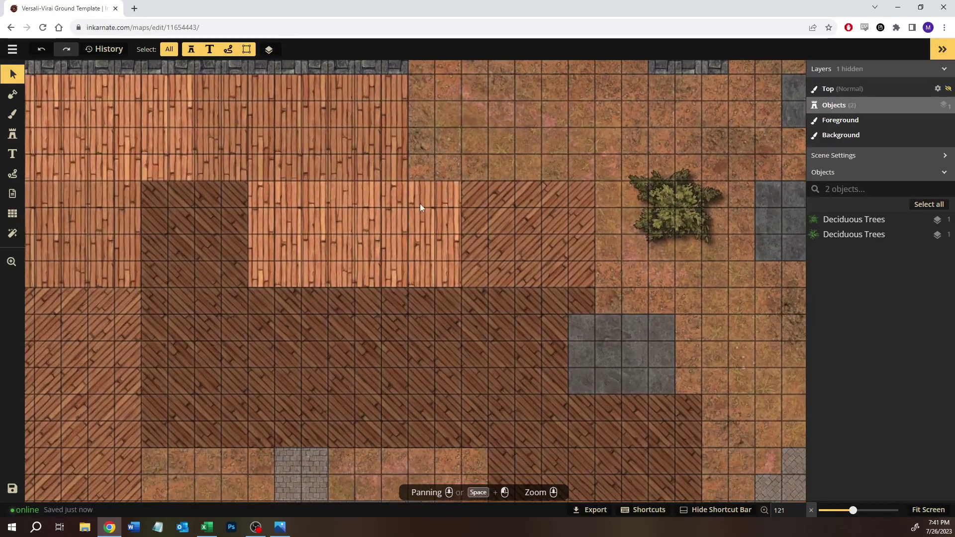
left_click_drag(524, 268, 491, 217)
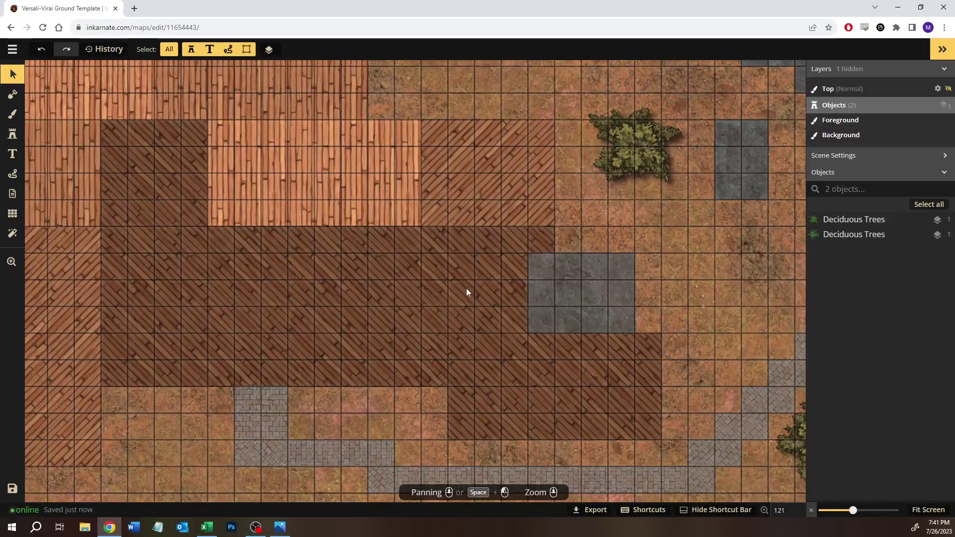
left_click_drag(465, 275, 479, 329)
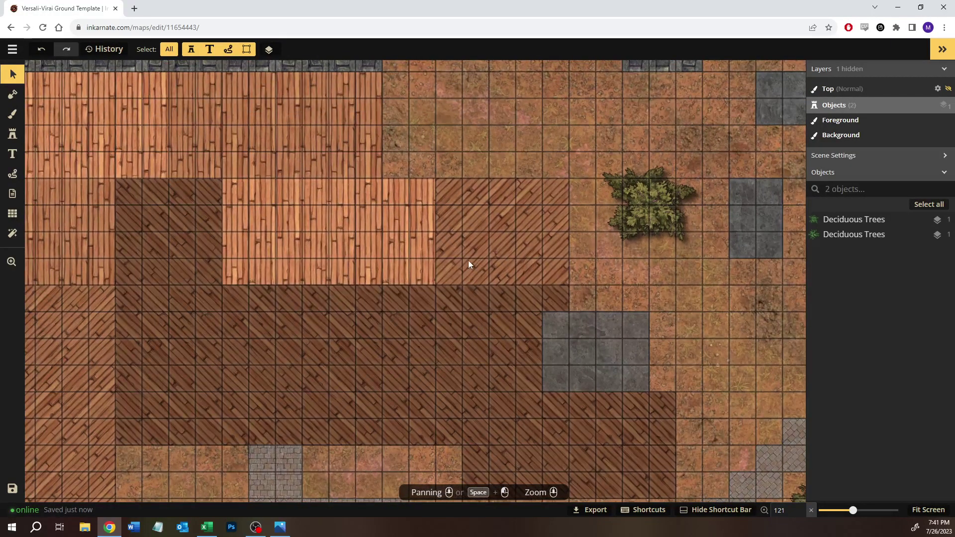
left_click_drag(468, 261, 454, 324)
left_click_drag(490, 263, 439, 281)
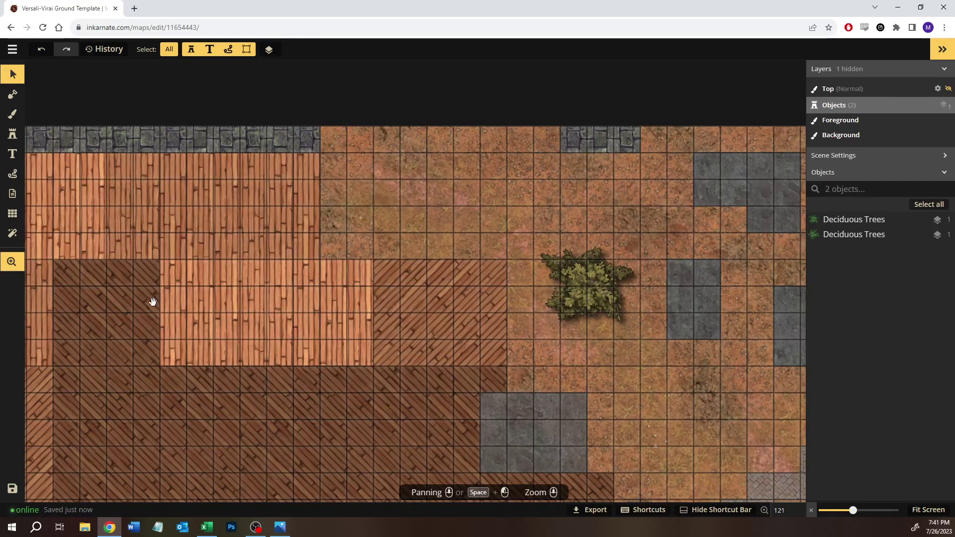
left_click_drag(149, 301, 189, 195)
left_click(16, 119)
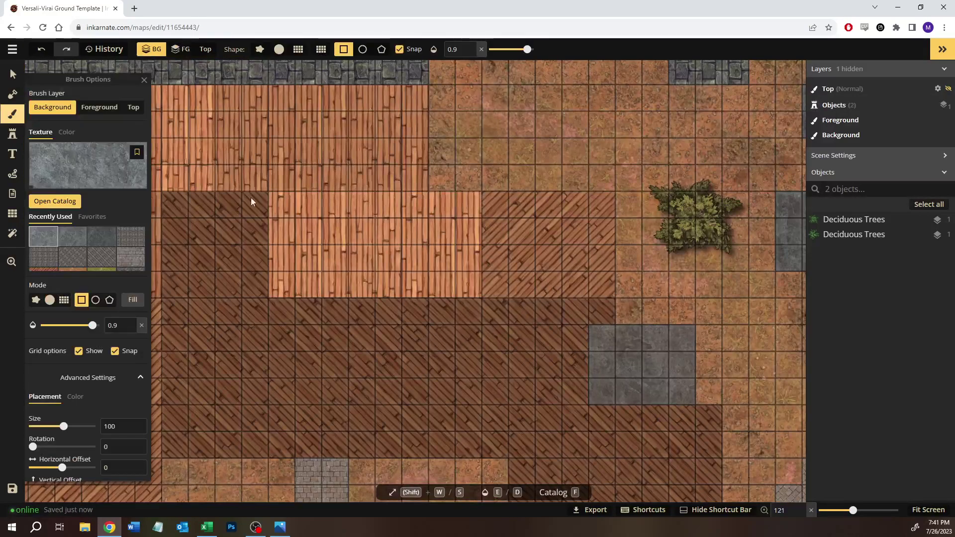
left_click(72, 267)
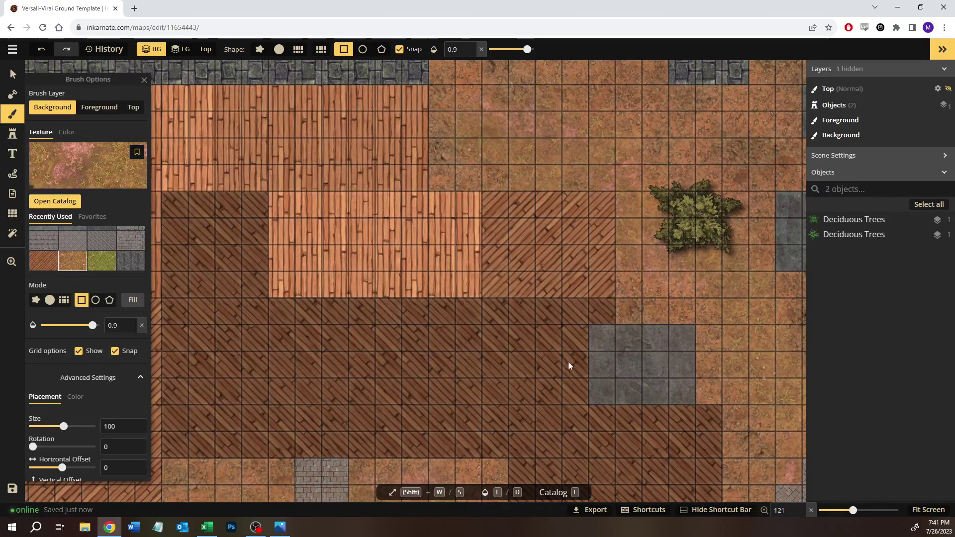
scroll(493, 388, "down", 1)
scroll(492, 384, "down", 2)
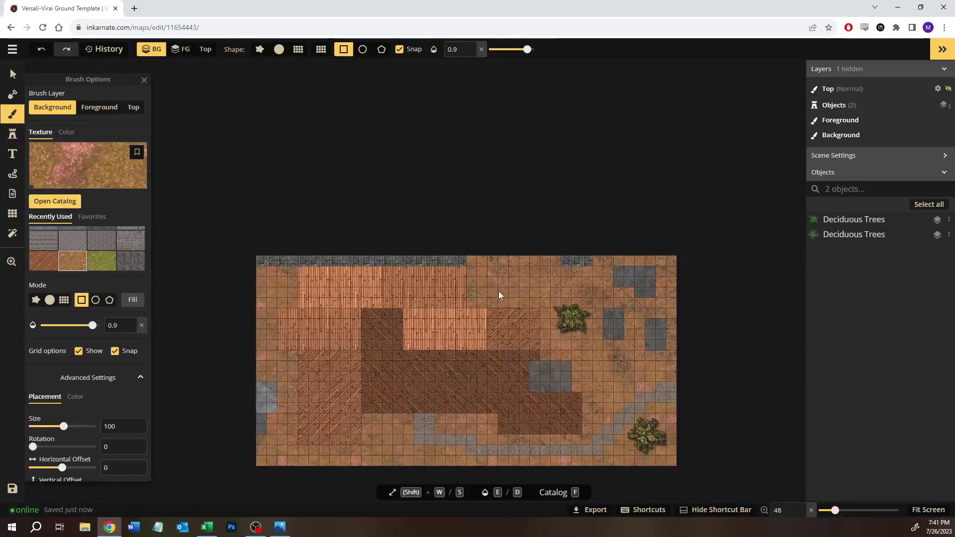
left_click(12, 94)
key("b")
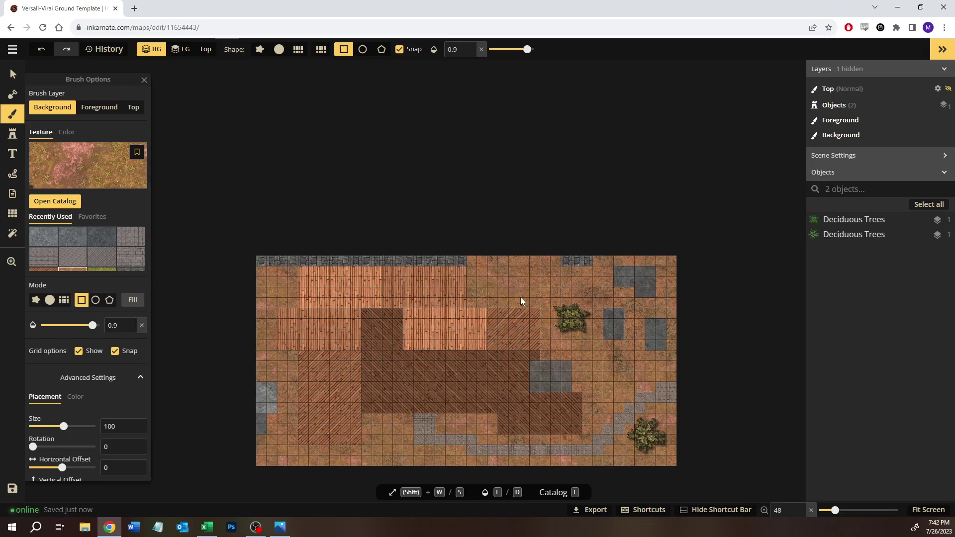
left_click(100, 107)
left_click(52, 107)
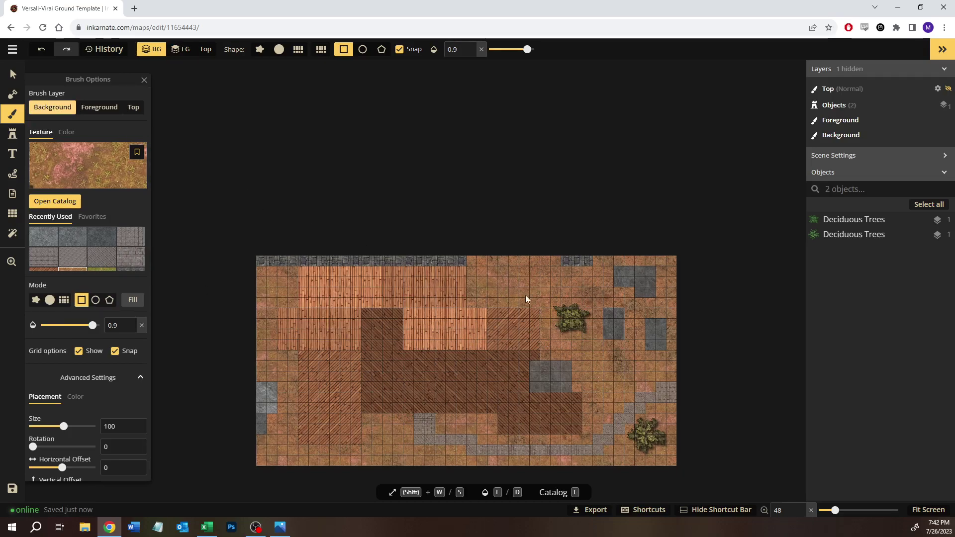
left_click_drag(515, 279, 508, 285)
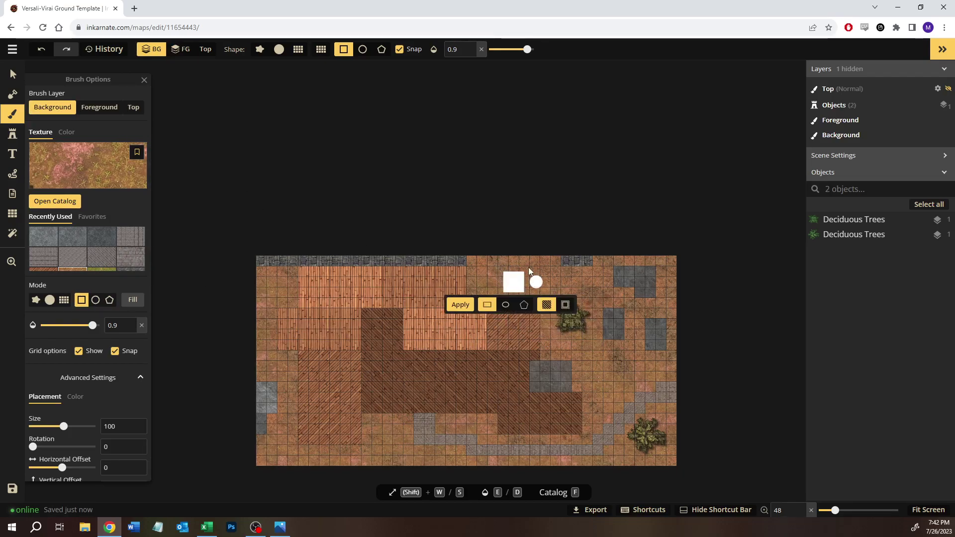
key("Return")
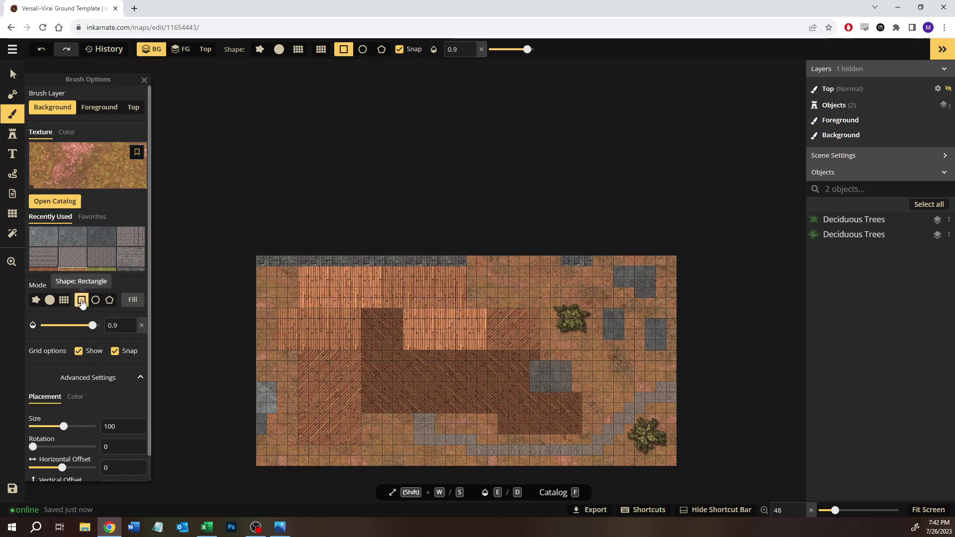
Switch the background brush to the circle shape and shrink it to size 74.
left_click(49, 301)
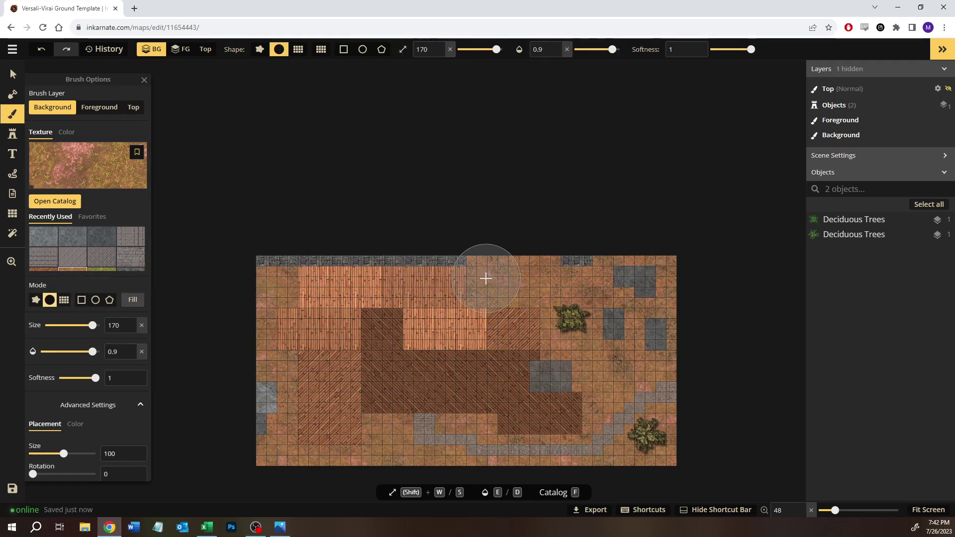
scroll(486, 278, "down", 2)
scroll(455, 328, "up", 6)
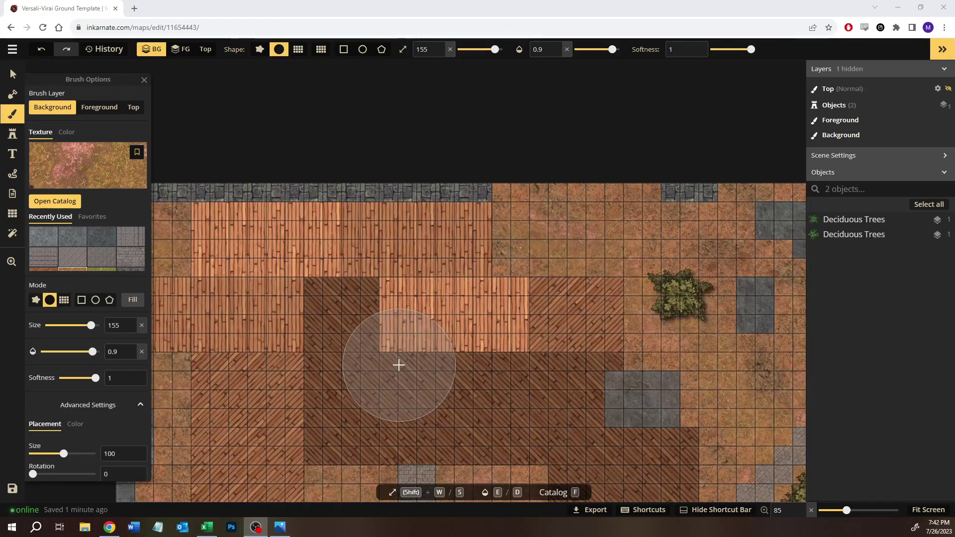
left_click(495, 130)
key("shift+s")
key("shift+s")
key("shift+s")
key("shift+s")
key("shift+s")
key("shift+s")
key("shift+s")
key("shift+s")
key("shift+s")
key("shift+s")
key("shift+s")
key("shift+s")
key("shift+s")
key("shift+s")
key("shift+s")
key("shift+s")
key("shift+s")
key("shift+s")
key("shift+s")
key("shift+s")
key("shift+s")
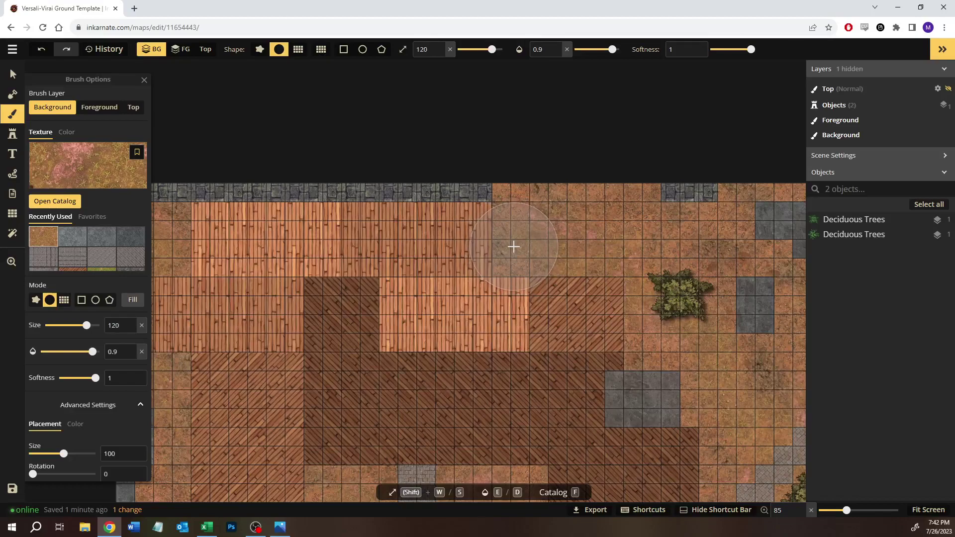
key("shift+s")
key("shift+s")
key("shift+s")
key("shift+s")
key("shift+s")
key("shift+s")
key("shift+s")
key("shift+s")
key("shift+s")
key("shift+s")
key("shift+s")
key("shift+s")
key("shift+s")
key("shift+s")
key("shift+s")
key("shift+s")
key("shift+s")
Lower the brush opacity to 0.4 and its size to 48 at the ground in the map's northwest corner.
left_click_drag(93, 351, 70, 352)
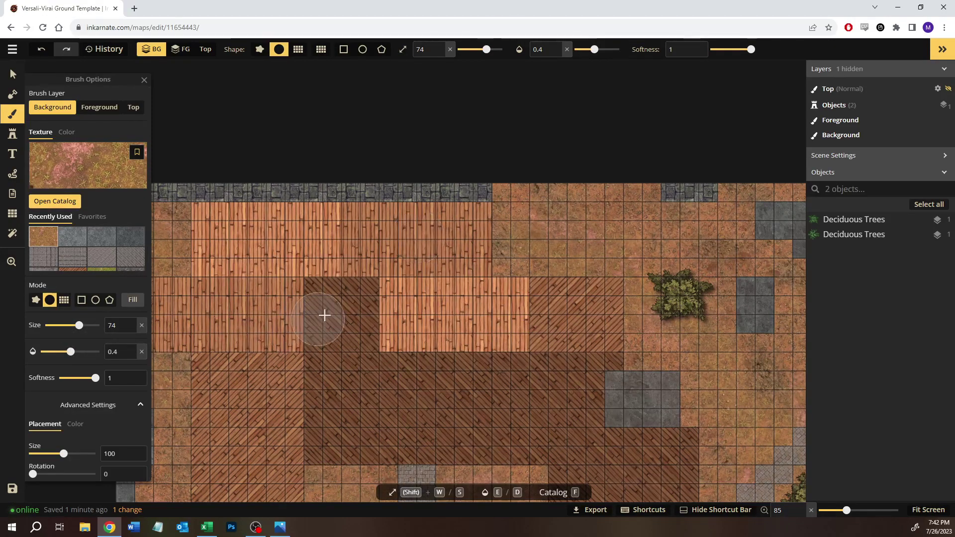
key("shift+s")
key("shift+s")
key("shift+s")
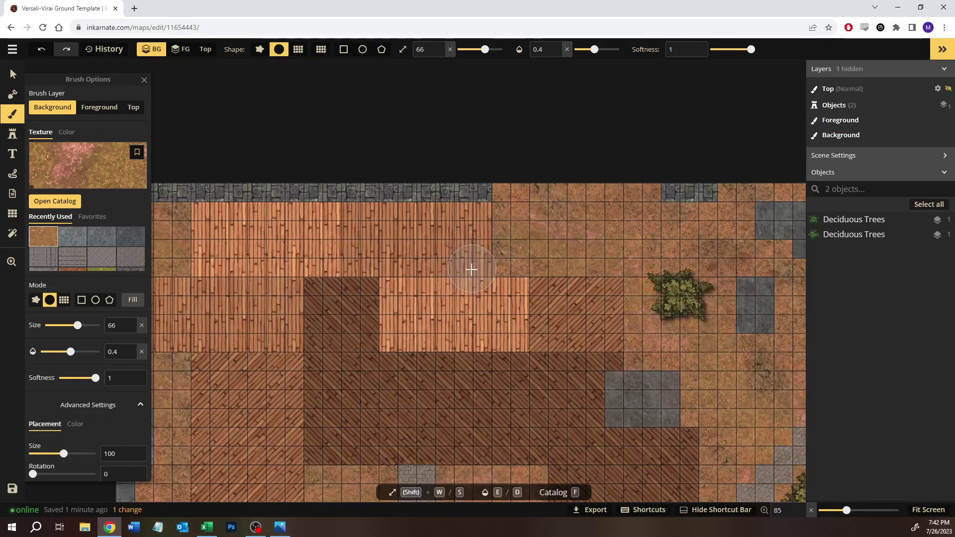
key("space")
left_click_drag(260, 348, 457, 316)
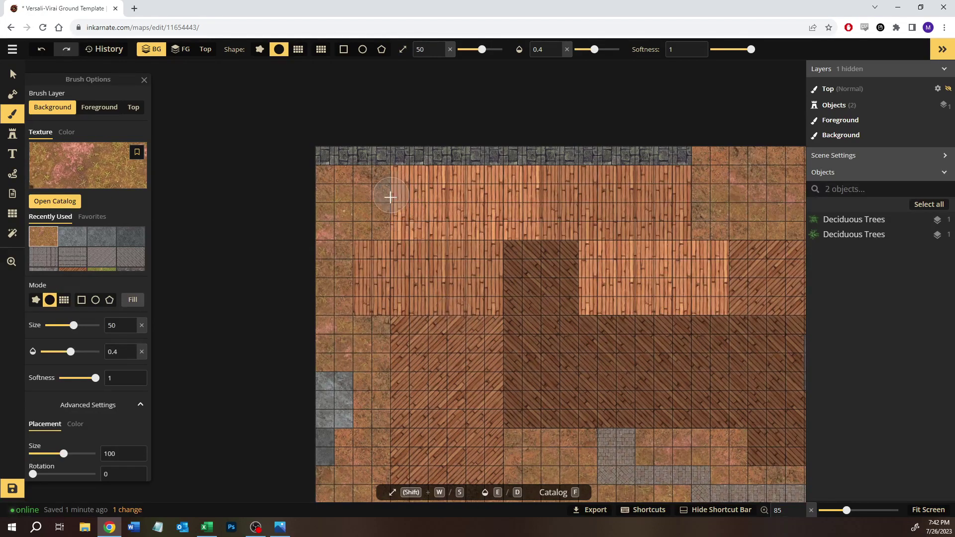
scroll(402, 188, "up", 5)
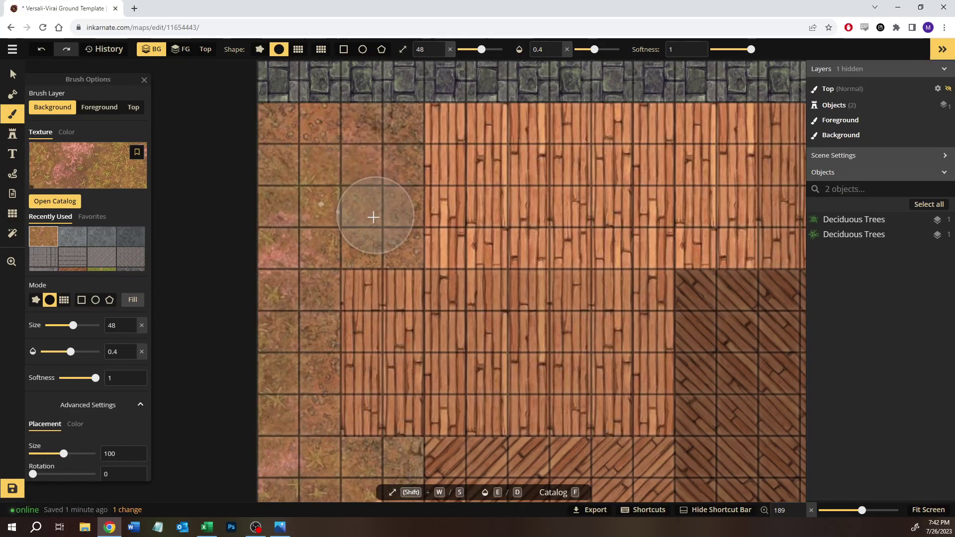
Shrink the brush to size 38 and blend the pink-patched autumn texture into the ground in the map's northwest corner.
key("s")
key("s")
key("s")
key("s")
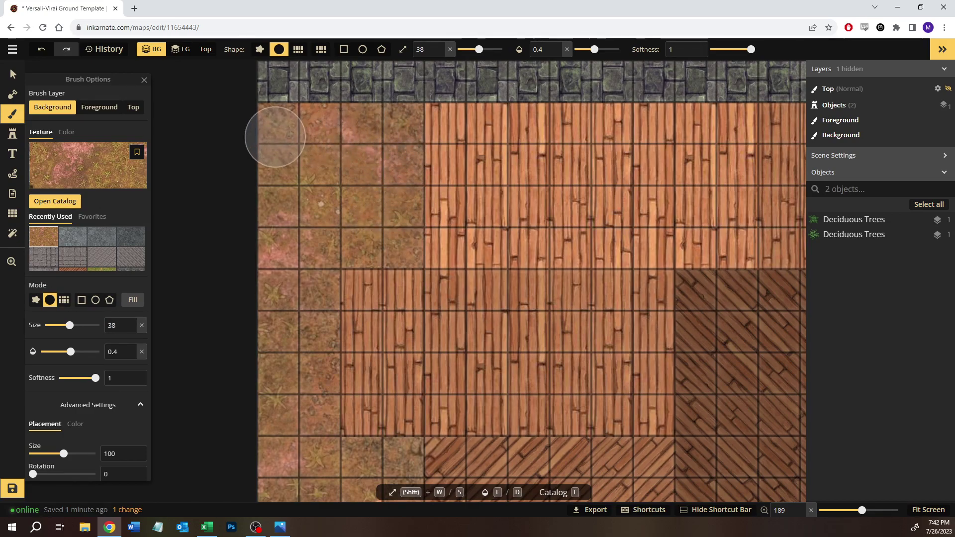
mouse_move(383, 141)
left_mouse_down()
mouse_move(382, 218)
mouse_move(386, 137)
mouse_move(363, 141)
left_mouse_up()
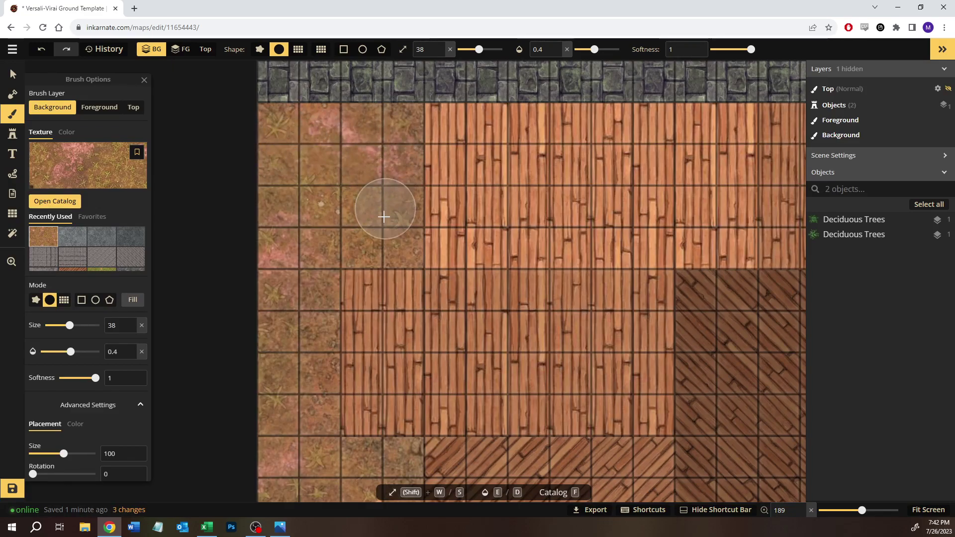
mouse_move(347, 136)
left_mouse_down()
mouse_move(309, 179)
mouse_move(292, 309)
mouse_move(318, 149)
mouse_move(309, 274)
mouse_move(367, 372)
mouse_move(299, 226)
left_mouse_up()
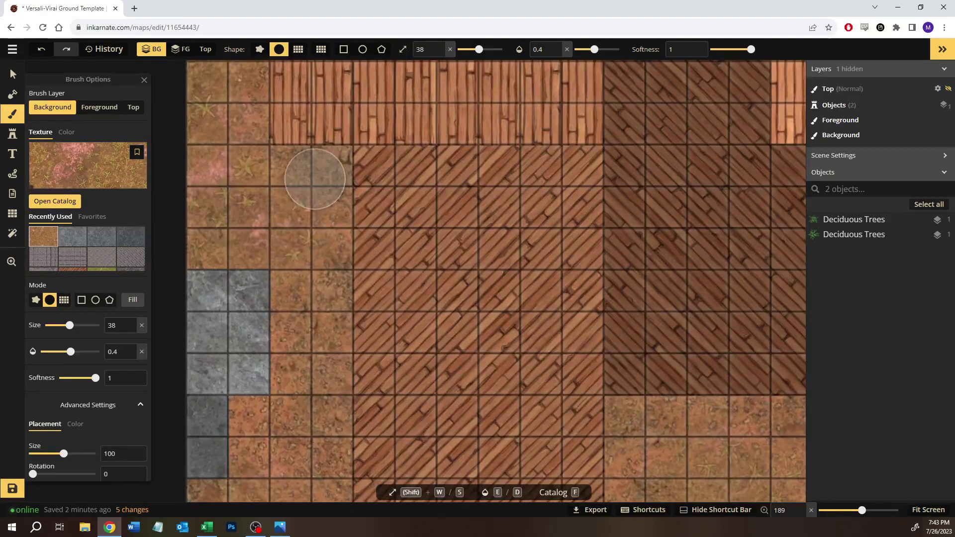
Blend the autumn texture into the ground along the map's west side, the southwest edge and south of the dark wooden floor.
mouse_move(313, 302)
left_mouse_down()
mouse_move(305, 426)
mouse_move(351, 239)
mouse_move(354, 175)
left_mouse_up()
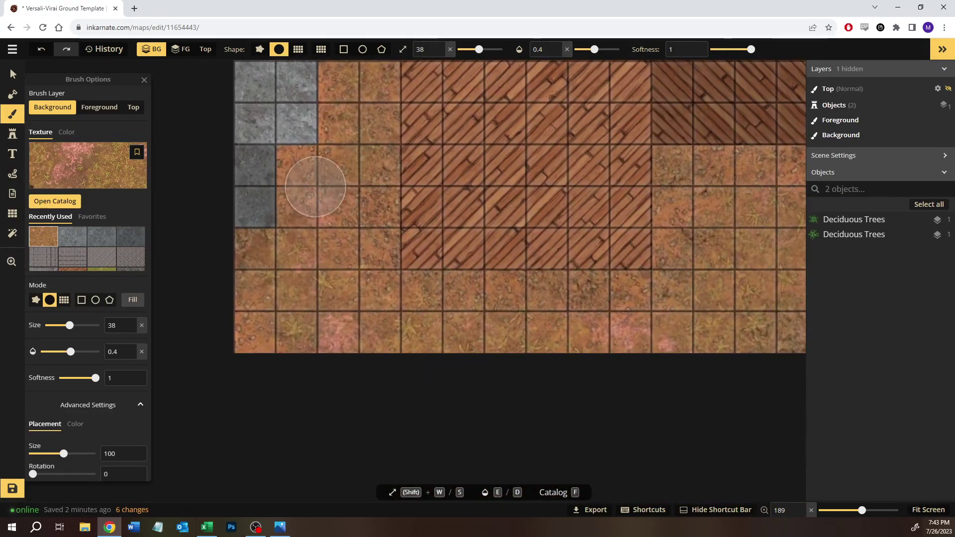
mouse_move(248, 295)
left_mouse_down()
mouse_move(274, 320)
mouse_move(334, 337)
mouse_move(408, 324)
mouse_move(461, 332)
mouse_move(412, 360)
mouse_move(262, 356)
left_mouse_up()
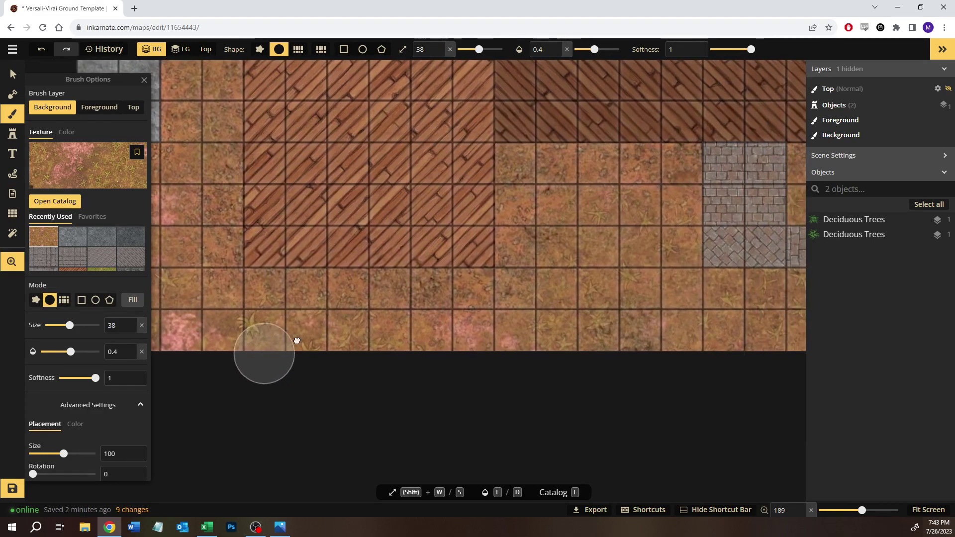
mouse_move(529, 340)
left_mouse_down()
mouse_move(597, 337)
mouse_move(550, 331)
mouse_move(510, 346)
left_mouse_up()
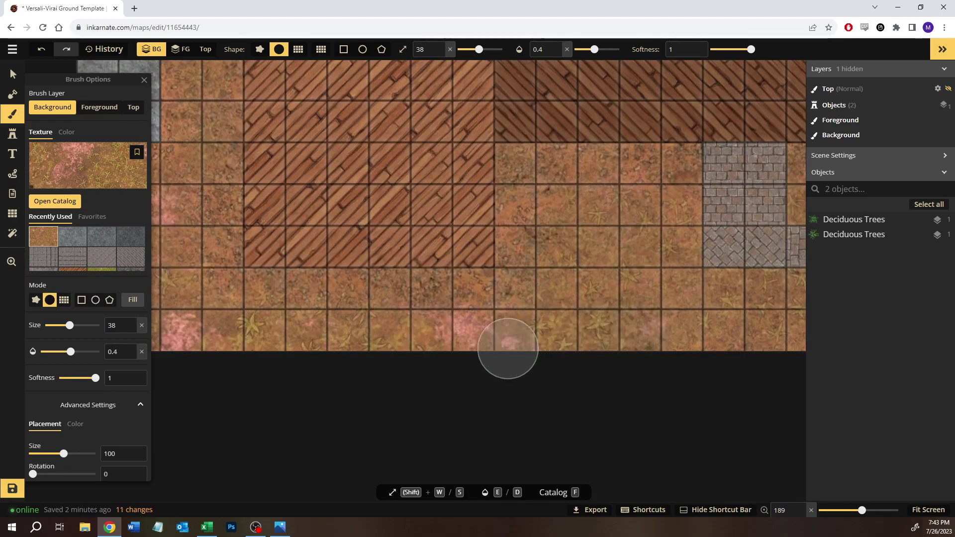
left_click(533, 237)
mouse_move(533, 237)
left_mouse_down()
mouse_move(527, 209)
mouse_move(556, 192)
mouse_move(596, 181)
mouse_move(631, 187)
left_mouse_up()
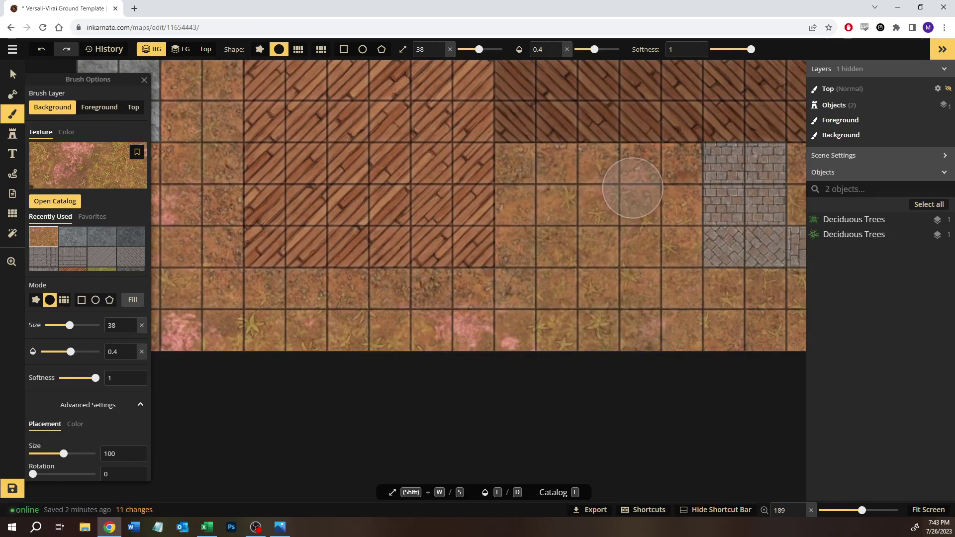
Blend the autumn texture into the ground around the brick path along the south edge, up to the southeastern wooden floor.
key("space")
mouse_move(605, 290)
left_mouse_down()
mouse_move(559, 278)
mouse_move(277, 312)
left_mouse_up()
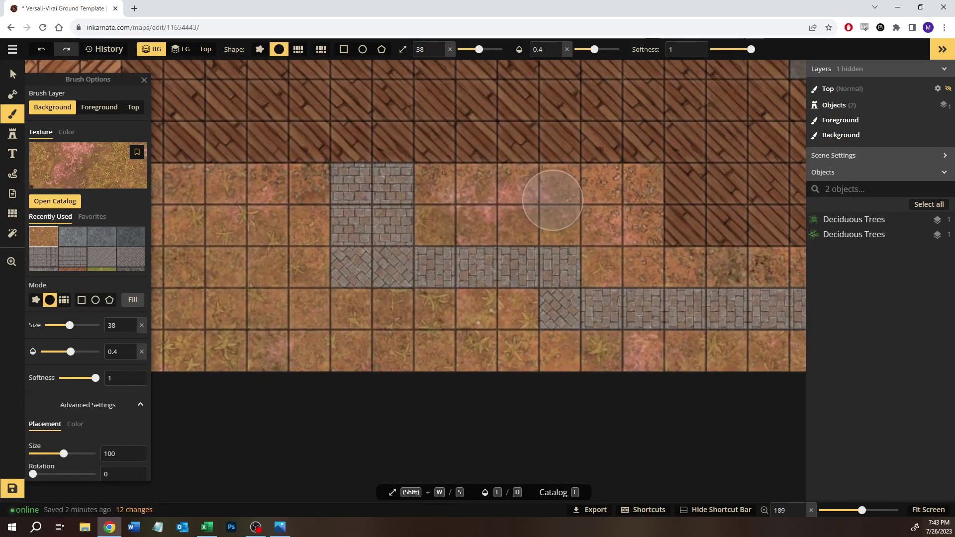
key("space")
left_click_drag(508, 335, 175, 348)
left_click_drag(529, 351, 268, 401)
mouse_move(530, 141)
left_mouse_down()
mouse_move(487, 202)
mouse_move(426, 341)
left_mouse_up()
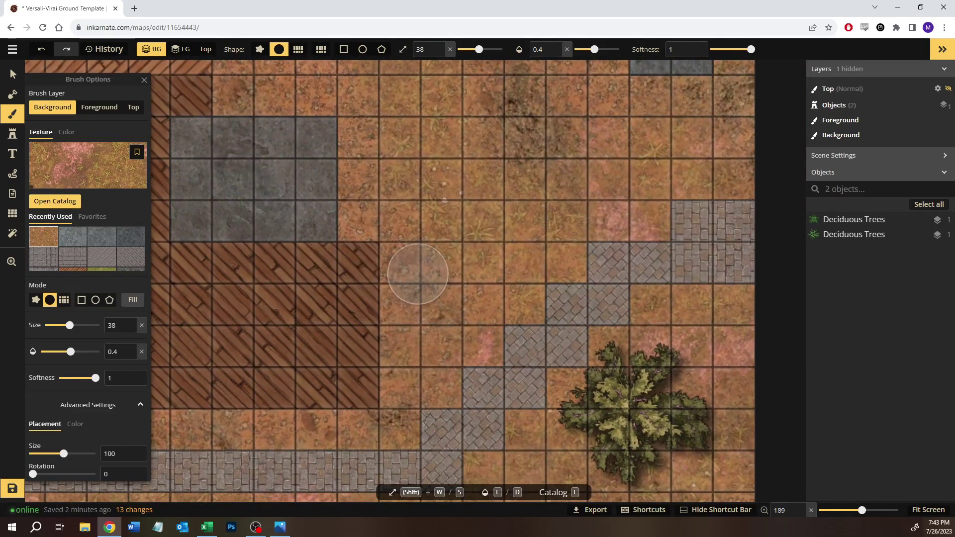
Blend the autumn texture into the ground east of the grey stone floor, working north to the upper tree.
scroll(399, 143, "down", 5)
scroll(398, 143, "right", 4)
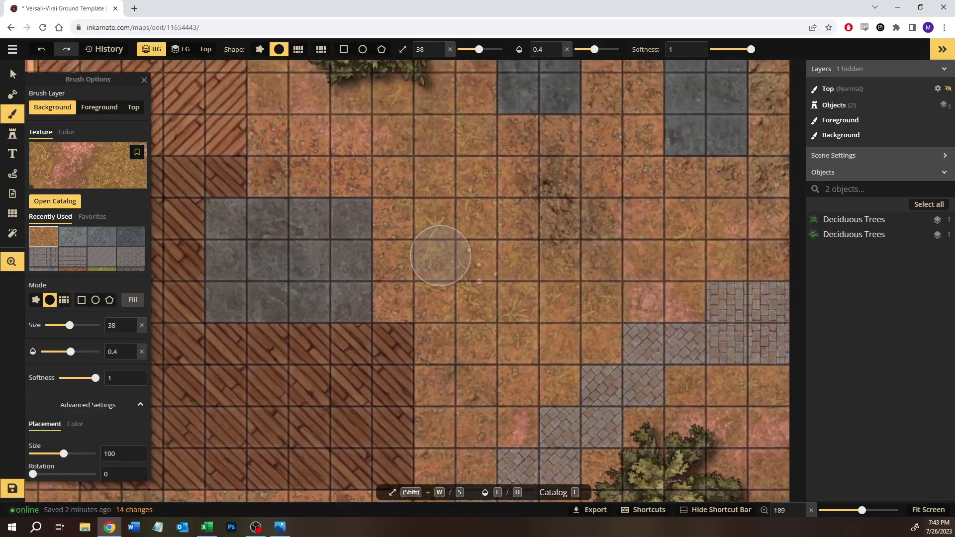
mouse_move(461, 294)
left_mouse_down()
mouse_move(436, 275)
mouse_move(415, 273)
mouse_move(383, 293)
mouse_move(361, 287)
mouse_move(359, 199)
mouse_move(404, 274)
left_mouse_up()
scroll(477, 284, "up", 5)
scroll(478, 283, "left", 1)
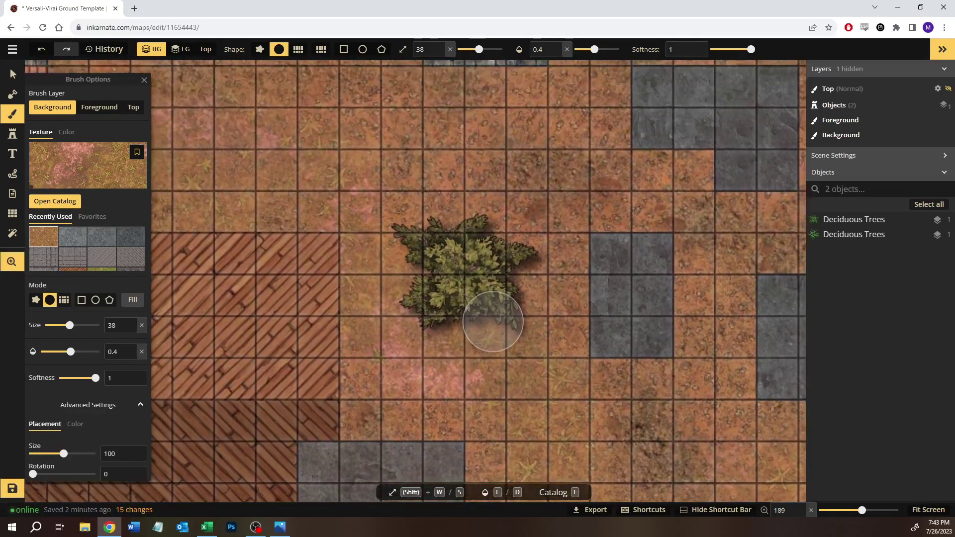
Blend the autumn texture into the ground around the northern tree and between the grey stone slabs in the northeast.
mouse_move(584, 203)
left_mouse_down()
mouse_move(543, 217)
mouse_move(469, 207)
mouse_move(562, 221)
mouse_move(577, 198)
left_mouse_up()
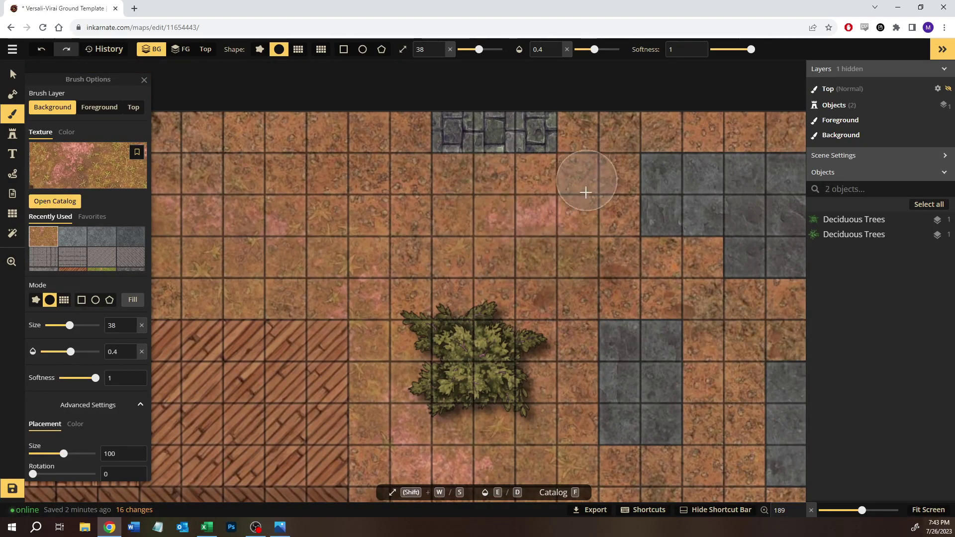
mouse_move(474, 218)
left_mouse_down()
mouse_move(412, 215)
mouse_move(546, 292)
mouse_move(447, 180)
left_mouse_up()
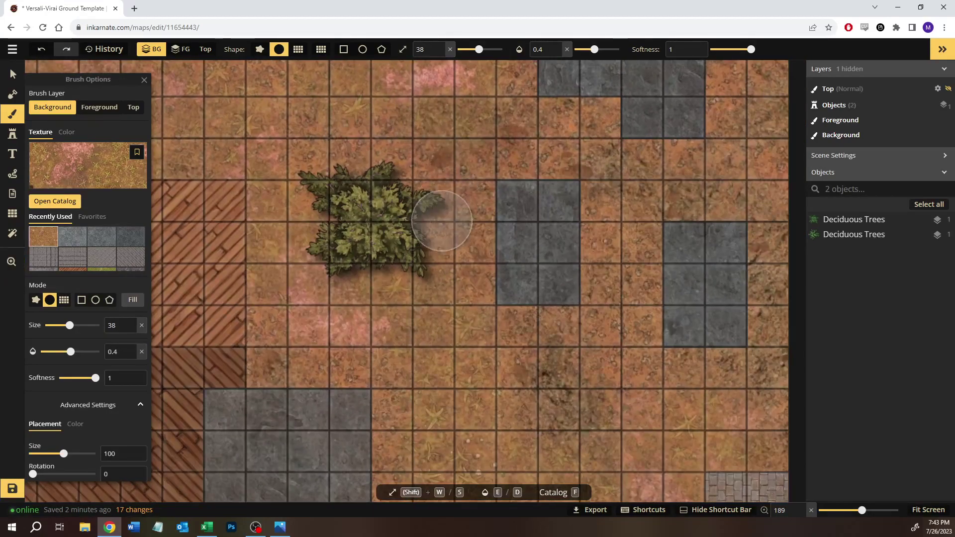
mouse_move(578, 410)
left_mouse_down()
mouse_move(547, 402)
mouse_move(474, 326)
mouse_move(488, 324)
mouse_move(451, 279)
mouse_move(507, 285)
mouse_move(478, 323)
mouse_move(519, 354)
mouse_move(466, 322)
mouse_move(457, 272)
mouse_move(488, 303)
left_mouse_up()
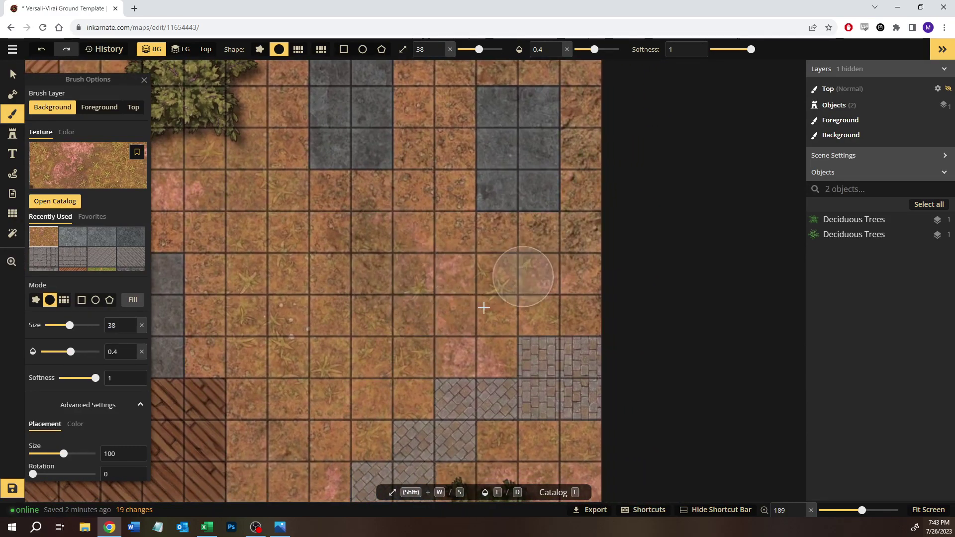
scroll(400, 337, "down", 5)
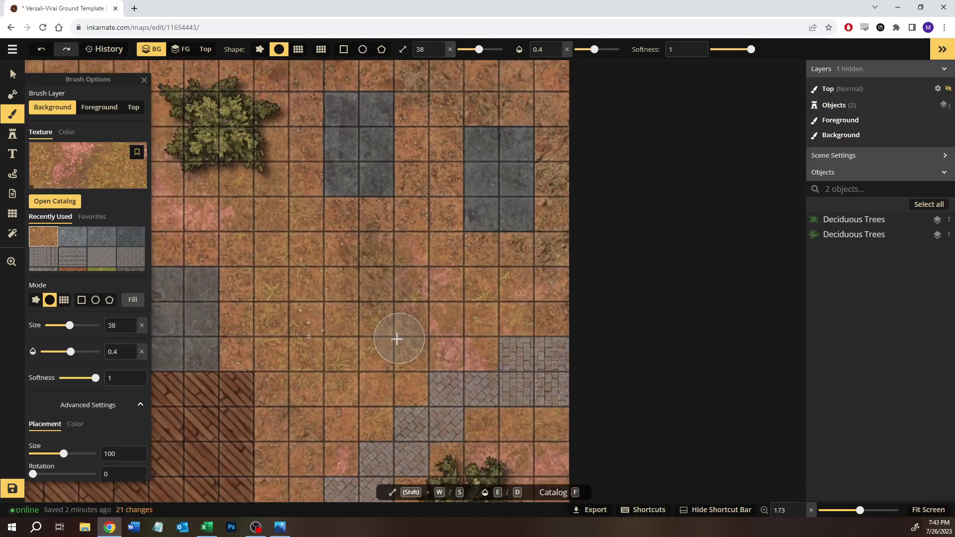
Review the blended ground, then choose the plain green grass texture from the Core pack for the background brush.
left_click_drag(388, 309, 554, 204)
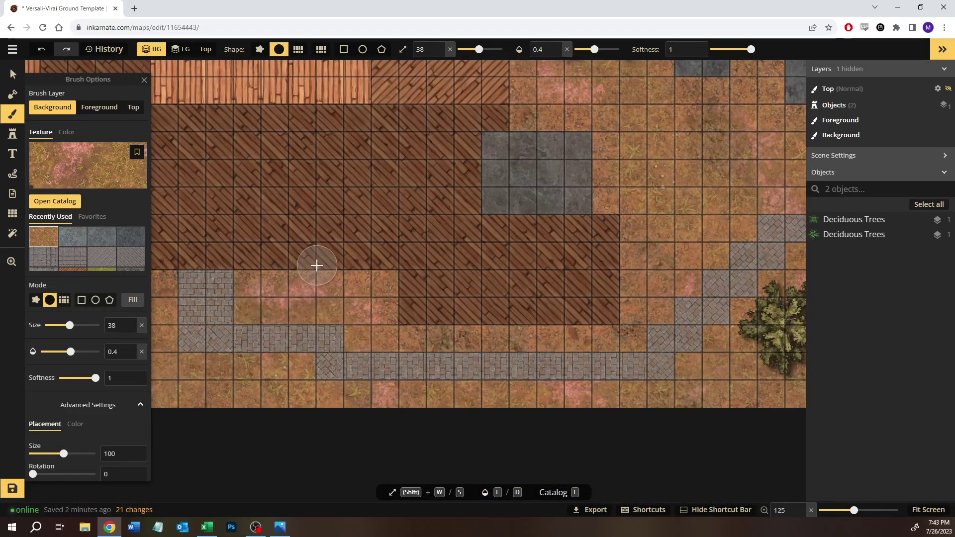
left_click_drag(390, 199, 343, 353)
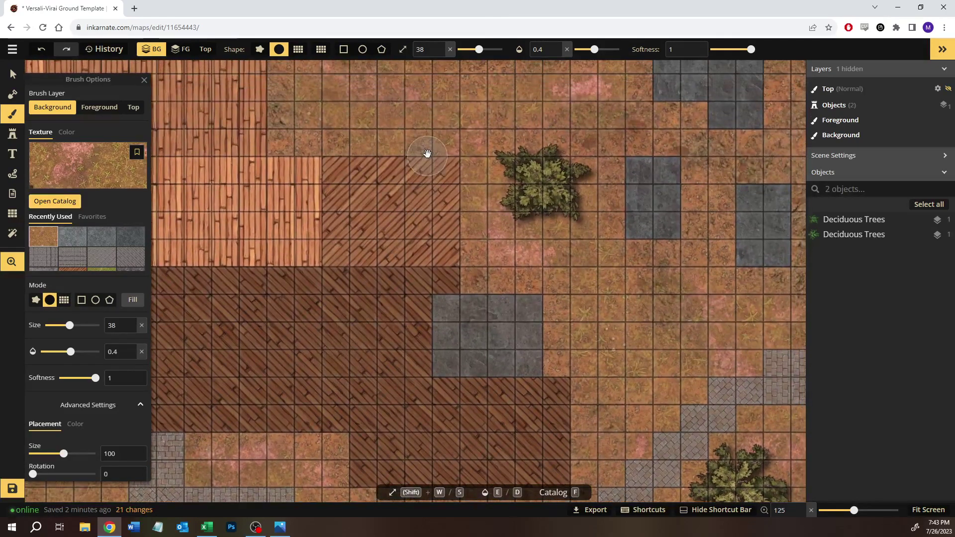
left_click_drag(426, 153, 444, 285)
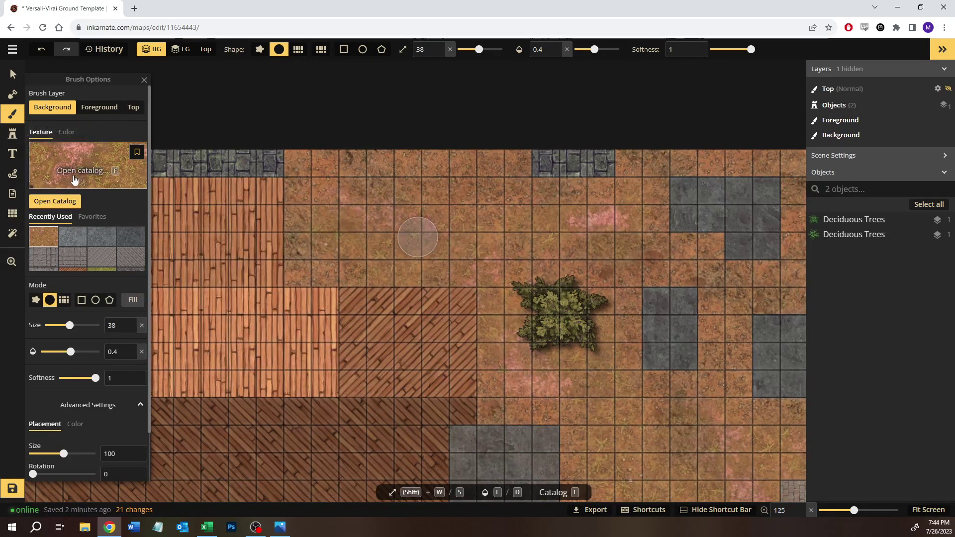
scroll(55, 214, "down", 2)
scroll(84, 234, "up", 2)
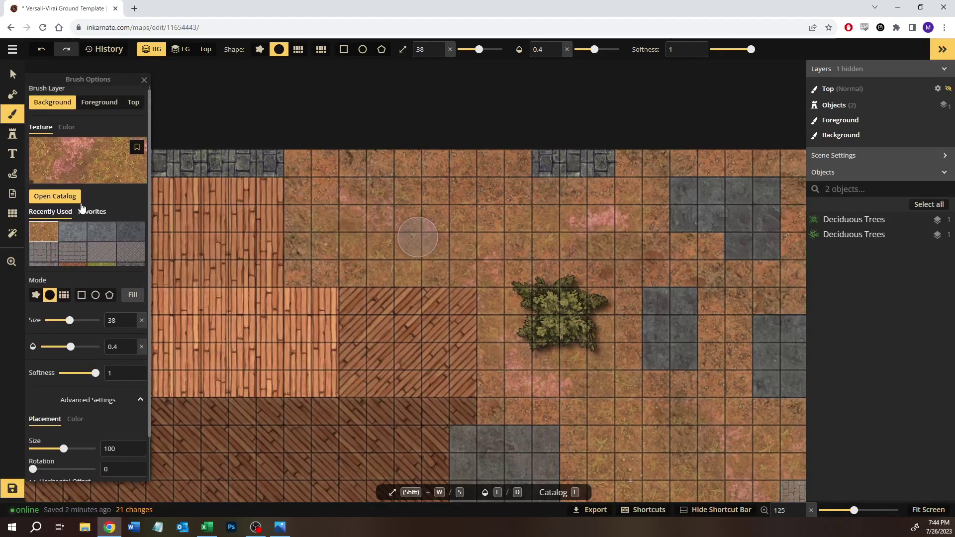
scroll(95, 255, "down", 1)
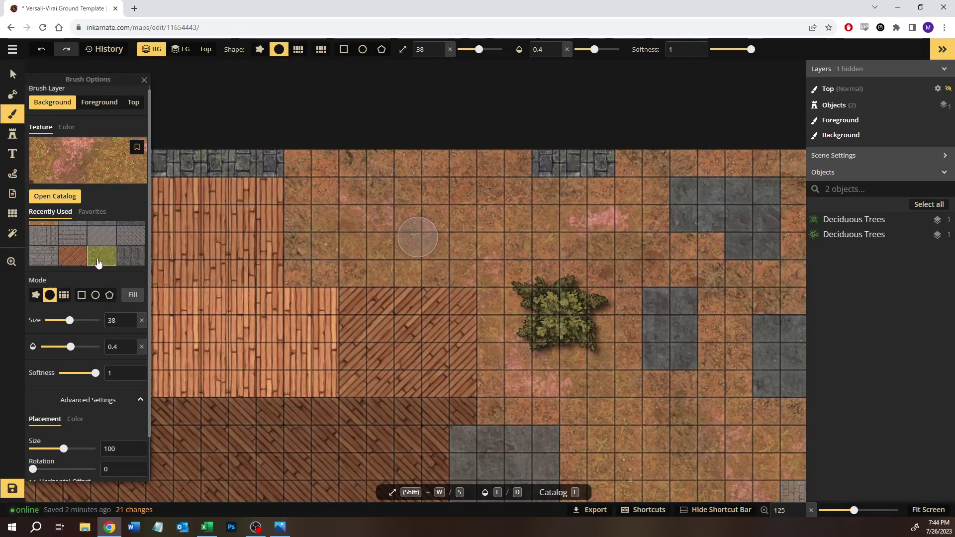
scroll(31, 236, "up", 2)
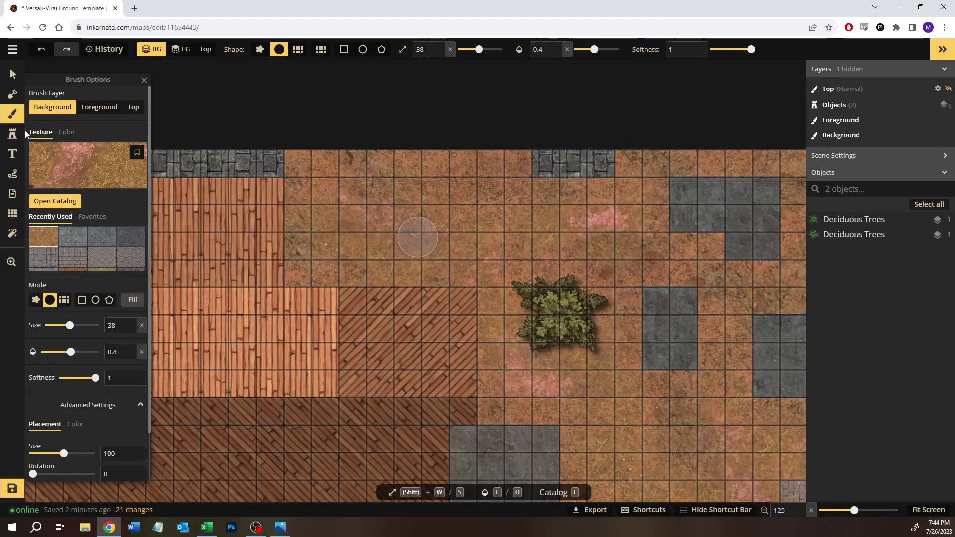
left_click(55, 202)
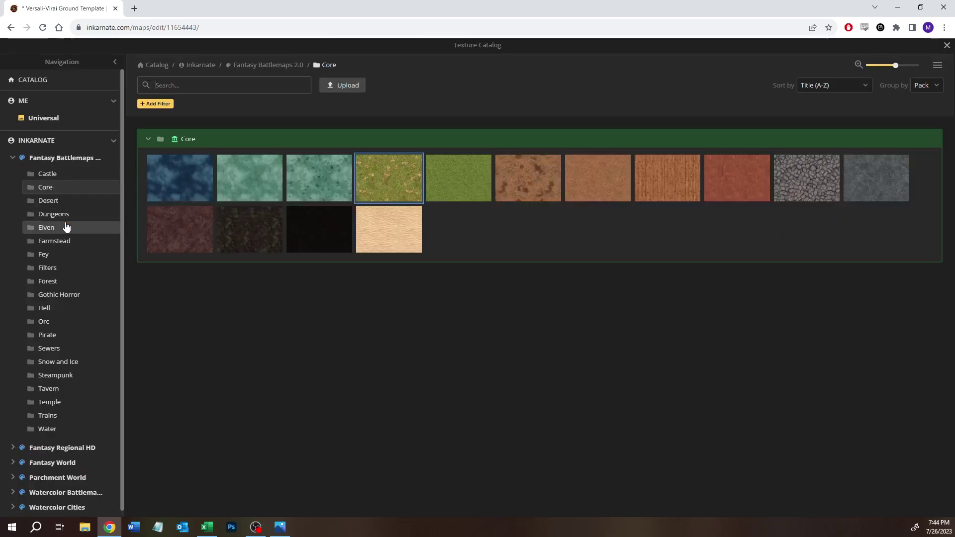
left_click(446, 179)
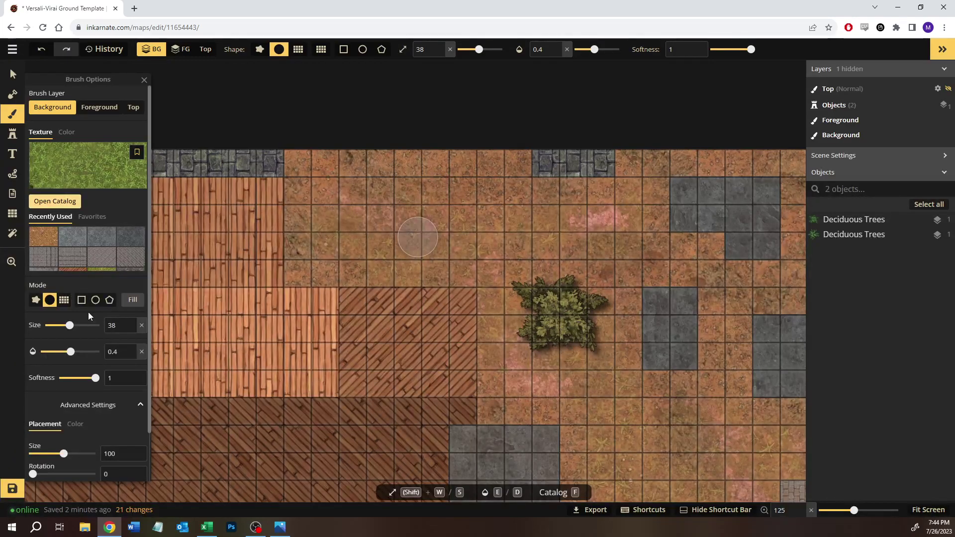
Recolour the grass brush texture by setting its hue to -40.
key("alt+Tab")
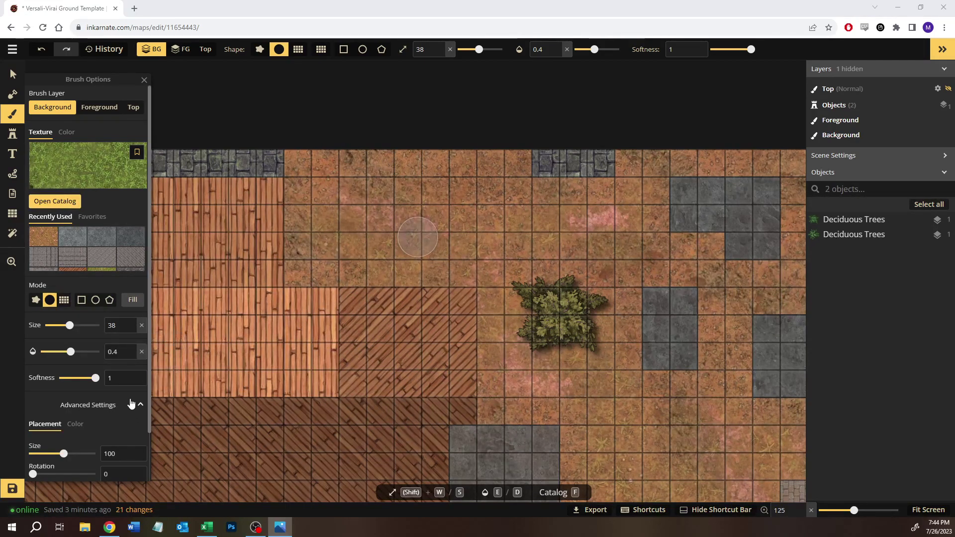
scroll(95, 378, "down", 1)
left_click(75, 369)
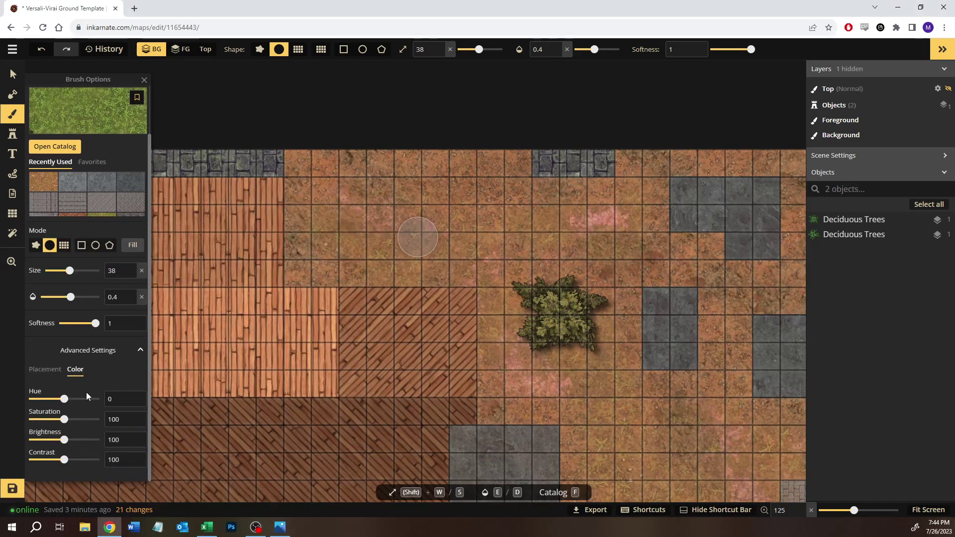
left_click(64, 400)
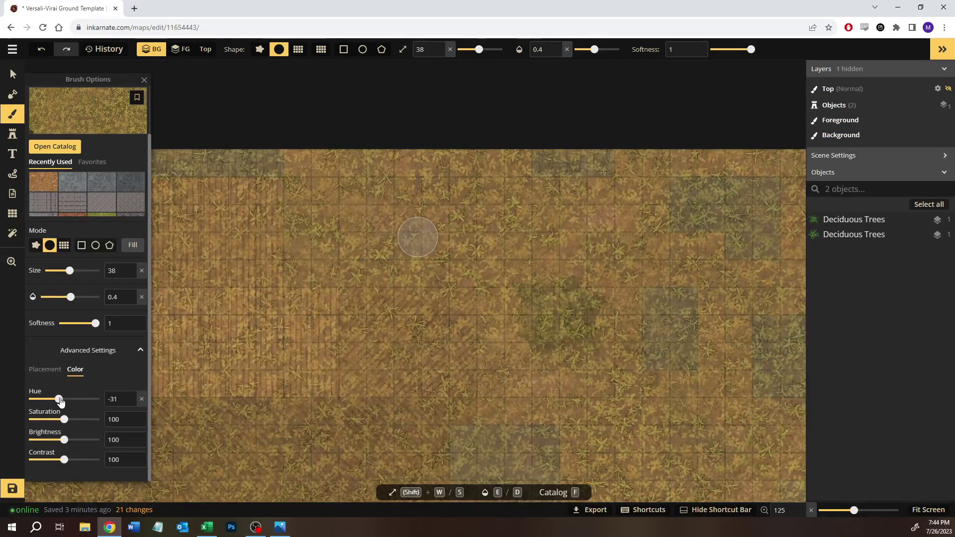
left_click(131, 402)
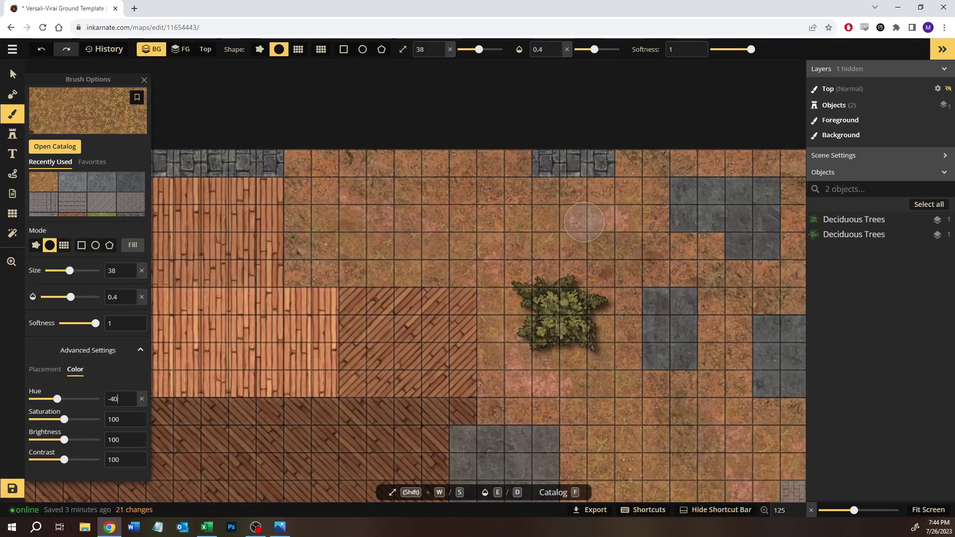
Blend the recoloured grass over the ground around the northern tree and down the map's east side.
left_click(593, 221)
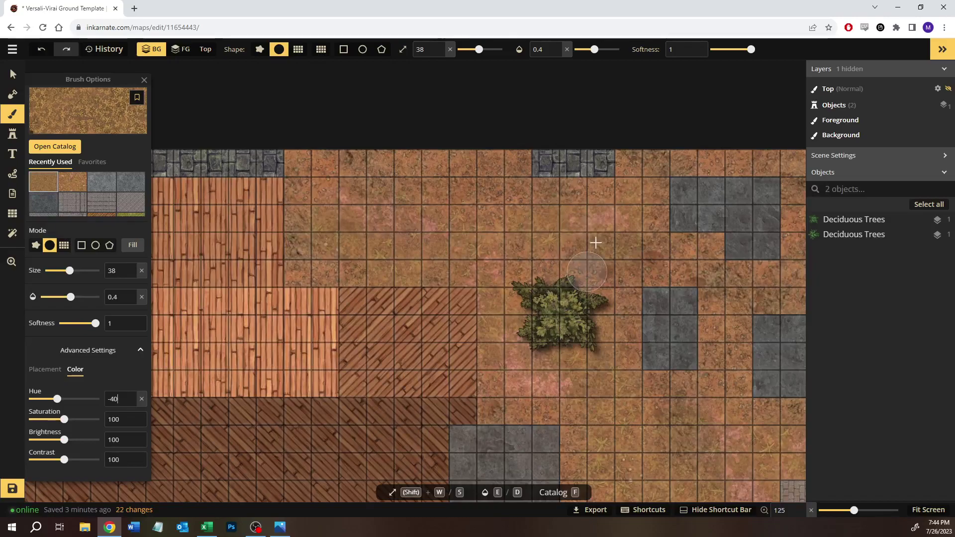
left_click_drag(554, 373, 437, 234)
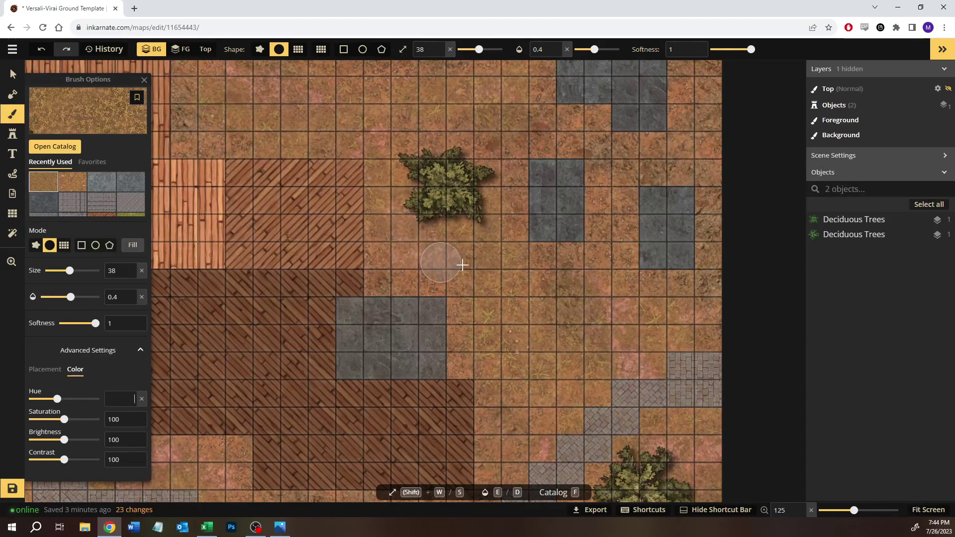
left_click_drag(533, 351, 484, 237)
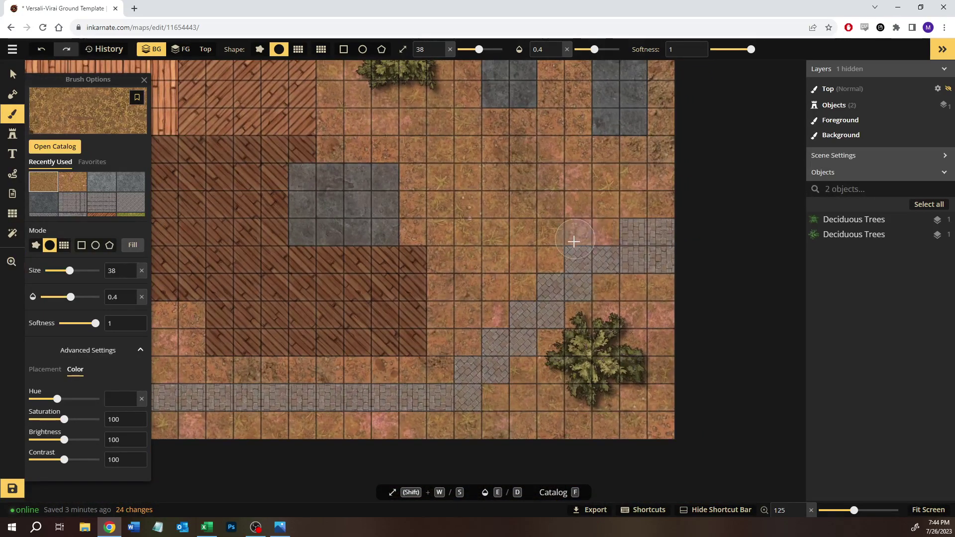
Blend the recoloured grass over the ground along the map's south edge, from the brick path to the southwest corner.
left_click_drag(448, 381, 468, 306)
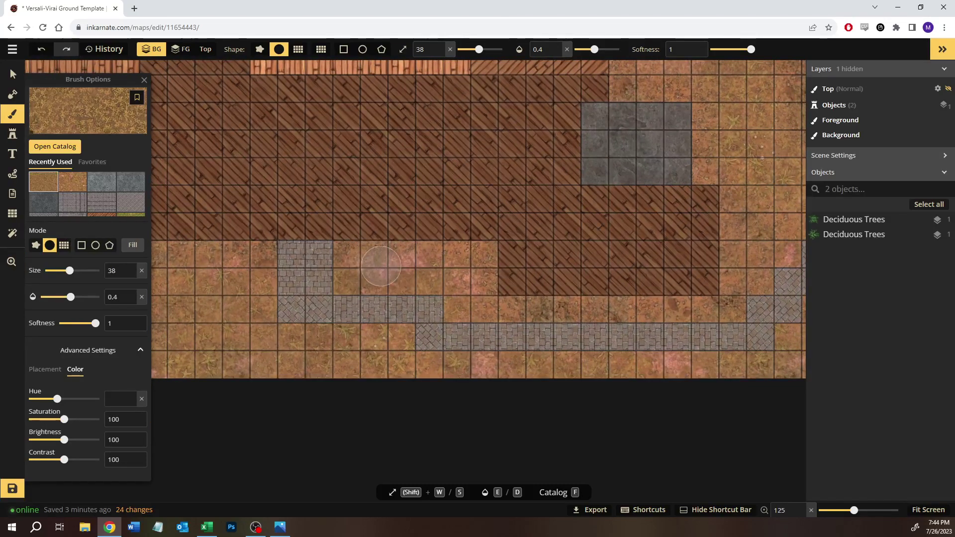
left_click_drag(299, 275, 482, 271)
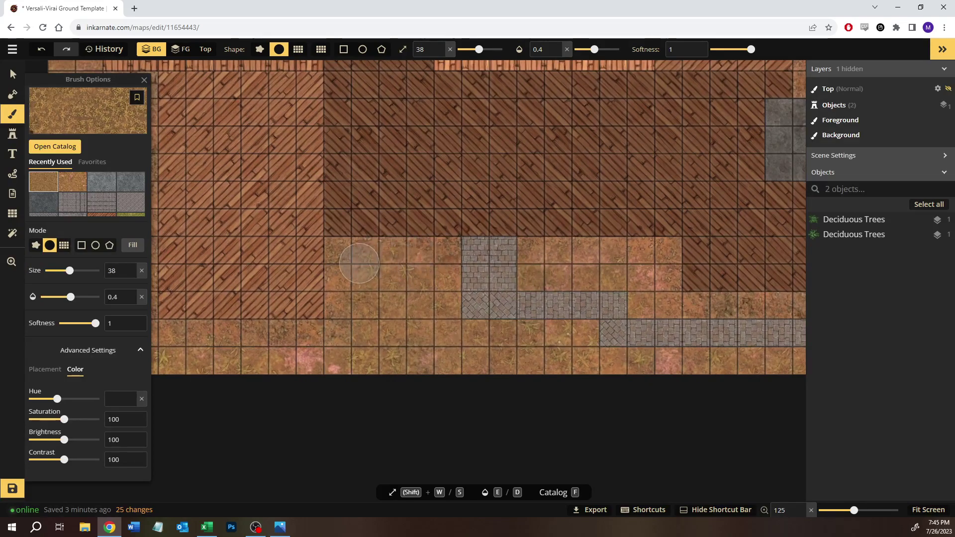
left_click_drag(355, 349, 426, 288)
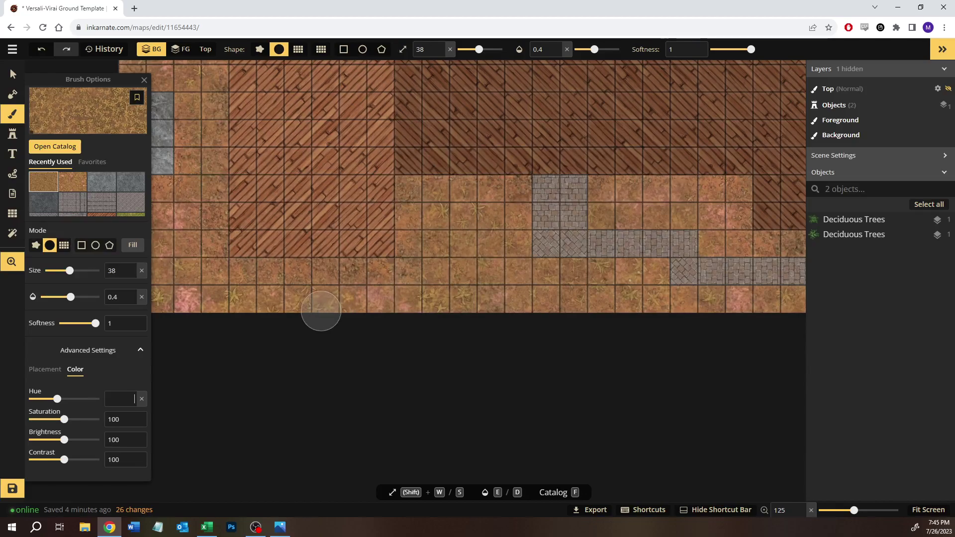
left_click_drag(320, 311, 437, 307)
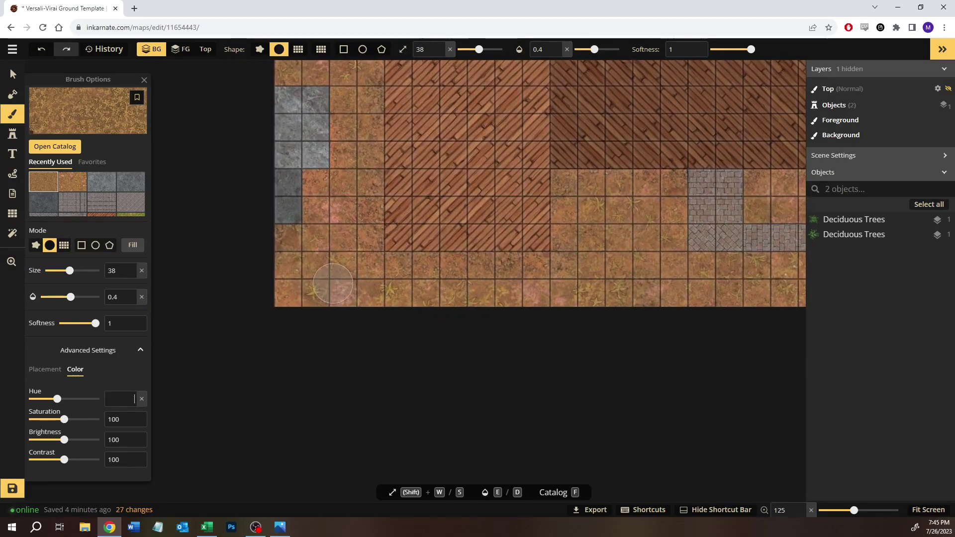
left_click_drag(333, 295, 342, 331)
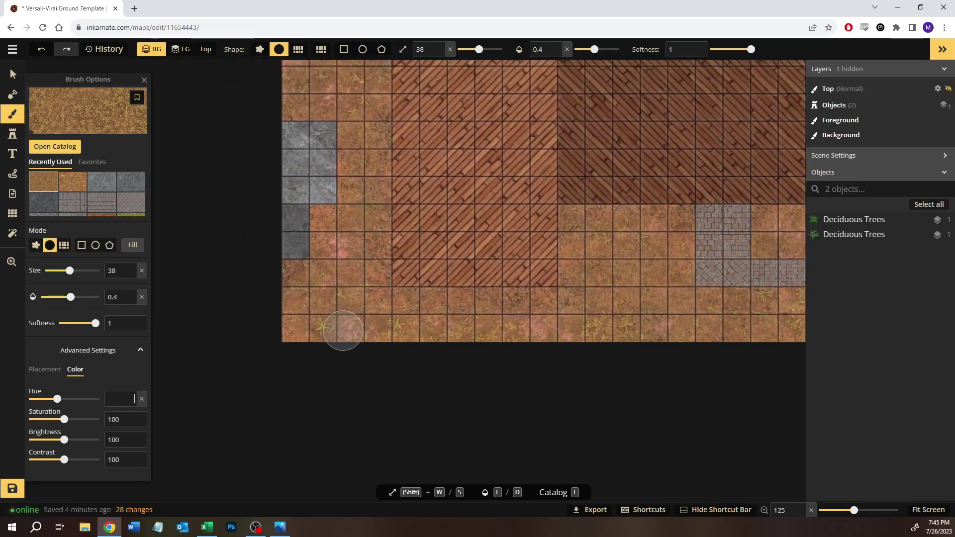
Blend the recoloured grass over the ground along the map's west side, from the grey stone tiles up to the northwest corner.
left_click_drag(478, 313, 199, 303)
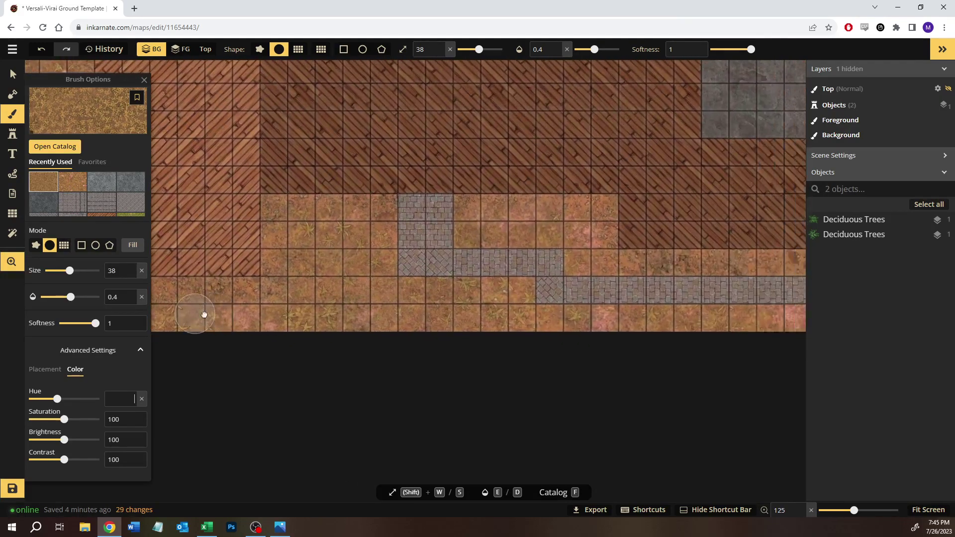
key("space")
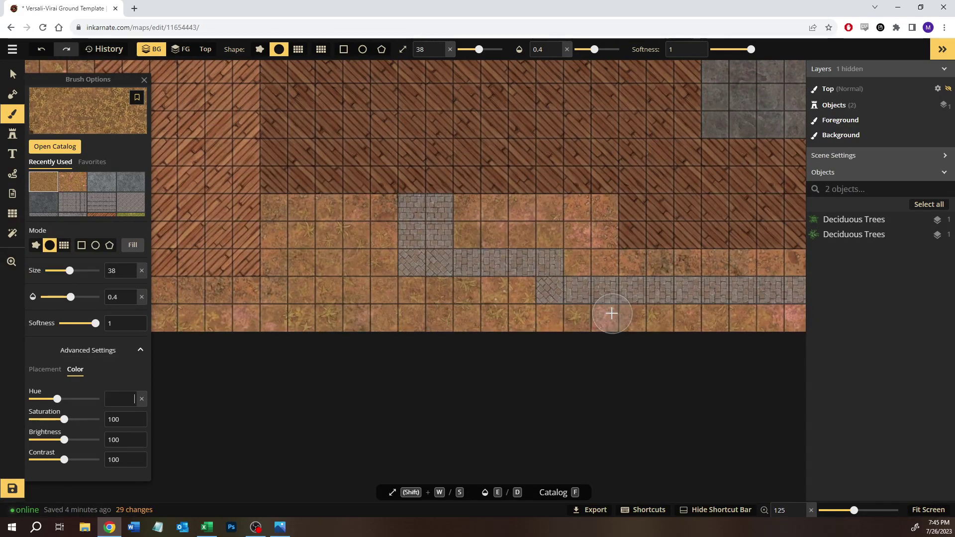
key("space")
left_click_drag(274, 220, 523, 311)
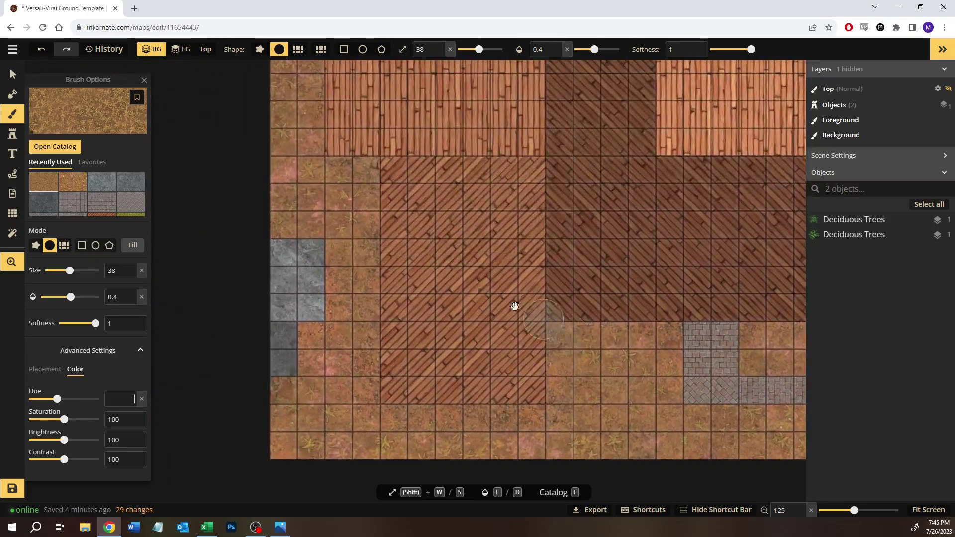
left_click_drag(304, 179, 376, 259)
key("space")
mouse_move(355, 188)
left_mouse_down()
mouse_move(364, 99)
mouse_move(363, 132)
left_mouse_up()
key("space")
left_click_drag(419, 65, 423, 200)
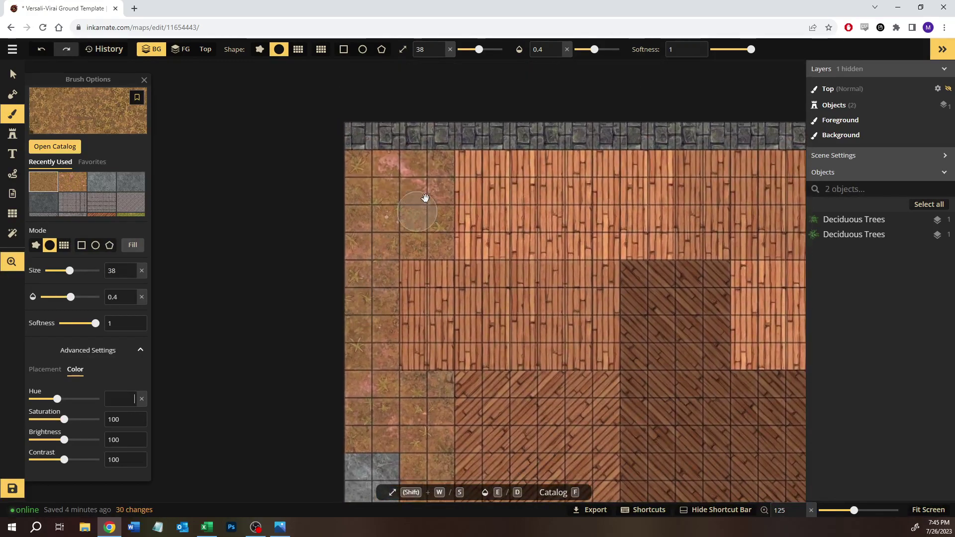
key("space")
left_click_drag(387, 172, 422, 180)
key("space")
mouse_move(425, 237)
left_mouse_down()
mouse_move(569, 337)
mouse_move(363, 299)
mouse_move(239, 301)
left_mouse_up()
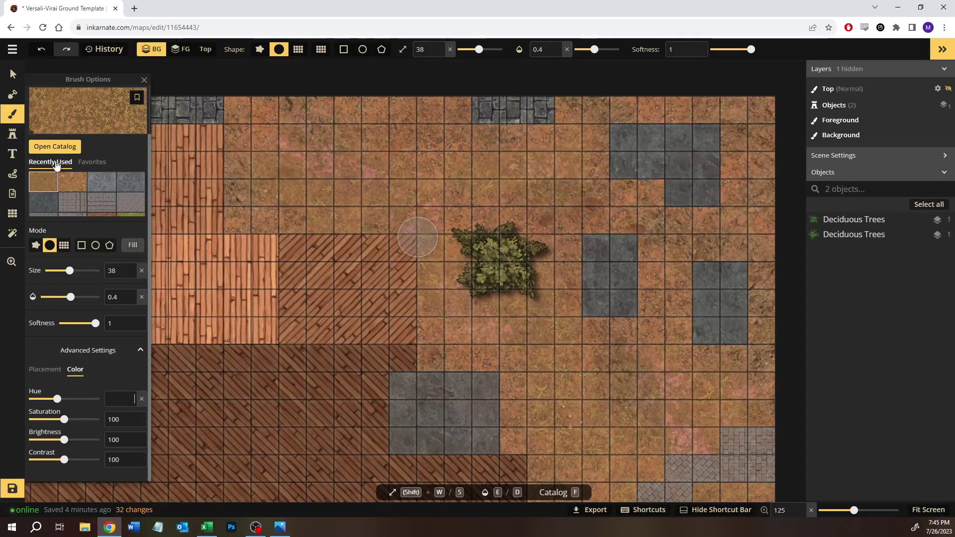
Choose the plain green grass texture without recolouring and blend it over the northern ground between the wooden floor and the tree.
left_click(55, 146)
left_click(448, 172)
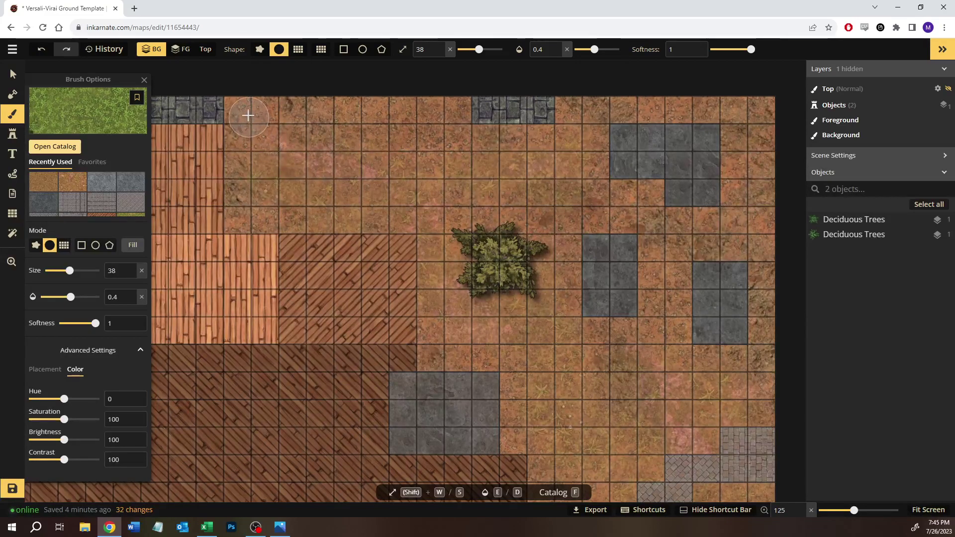
mouse_move(247, 192)
left_mouse_down()
mouse_move(303, 207)
mouse_move(430, 201)
mouse_move(431, 145)
mouse_move(417, 118)
mouse_move(258, 123)
left_mouse_up()
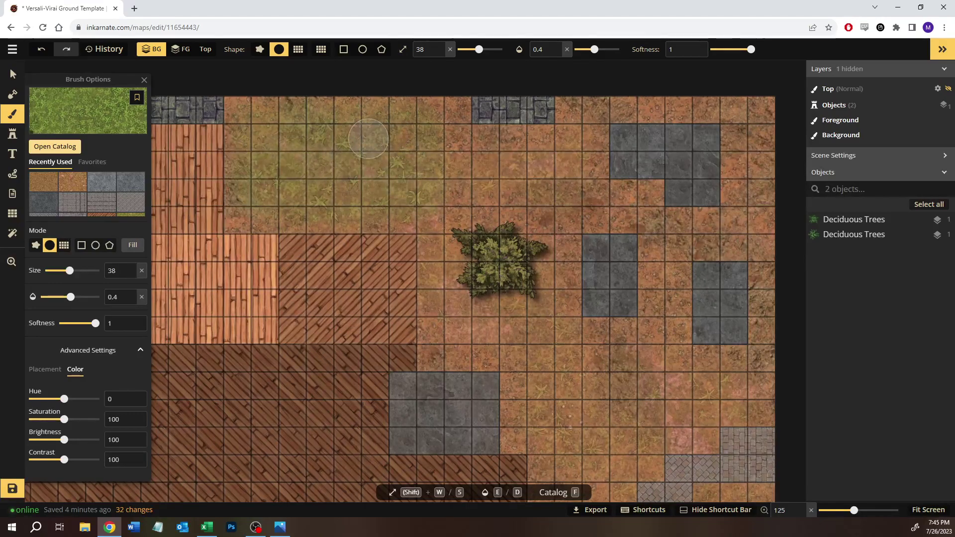
Try a second coat of green grass over the northern patch, extending it east above the tree.
left_click_drag(415, 207, 414, 192)
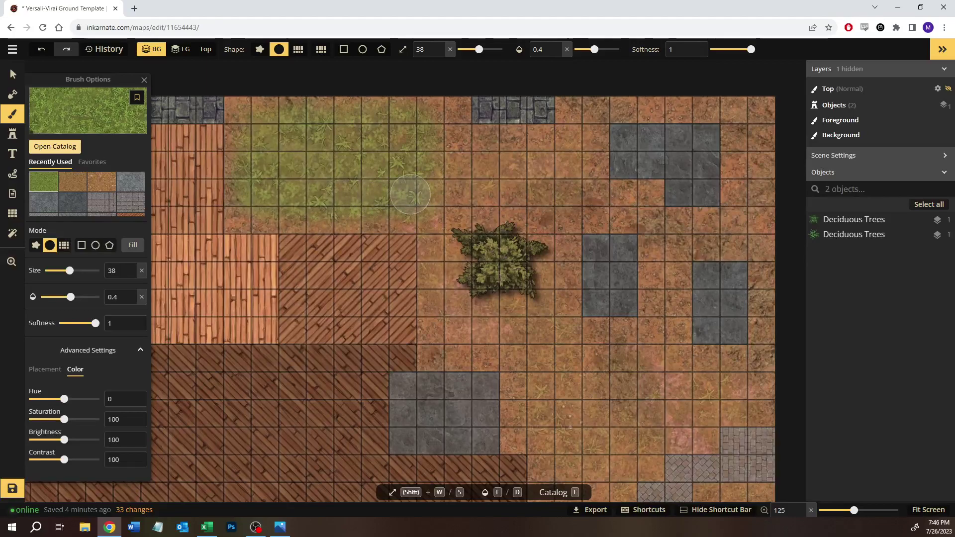
mouse_move(315, 153)
left_mouse_down()
mouse_move(345, 177)
mouse_move(574, 170)
left_mouse_up()
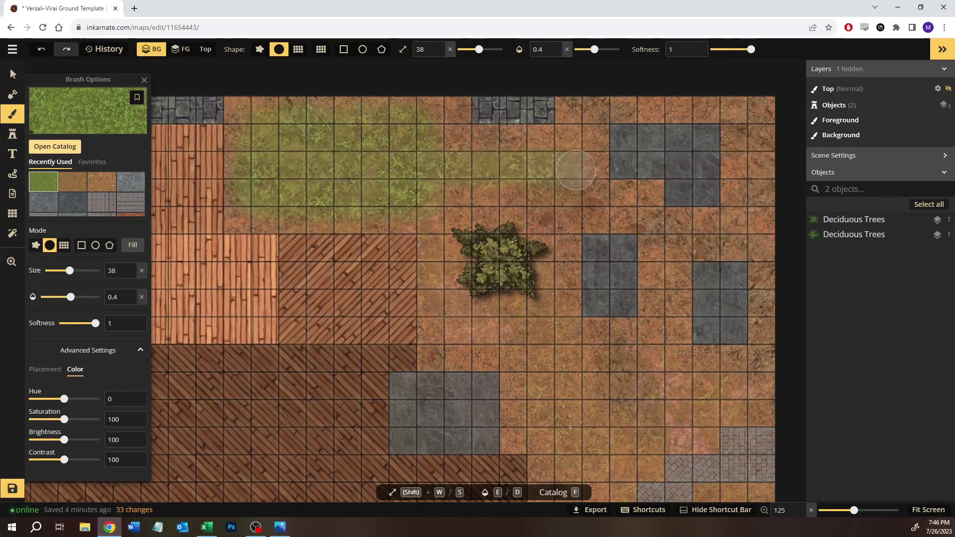
mouse_move(472, 166)
left_mouse_down()
mouse_move(451, 166)
mouse_move(594, 165)
mouse_move(452, 162)
mouse_move(545, 166)
mouse_move(468, 166)
left_mouse_up()
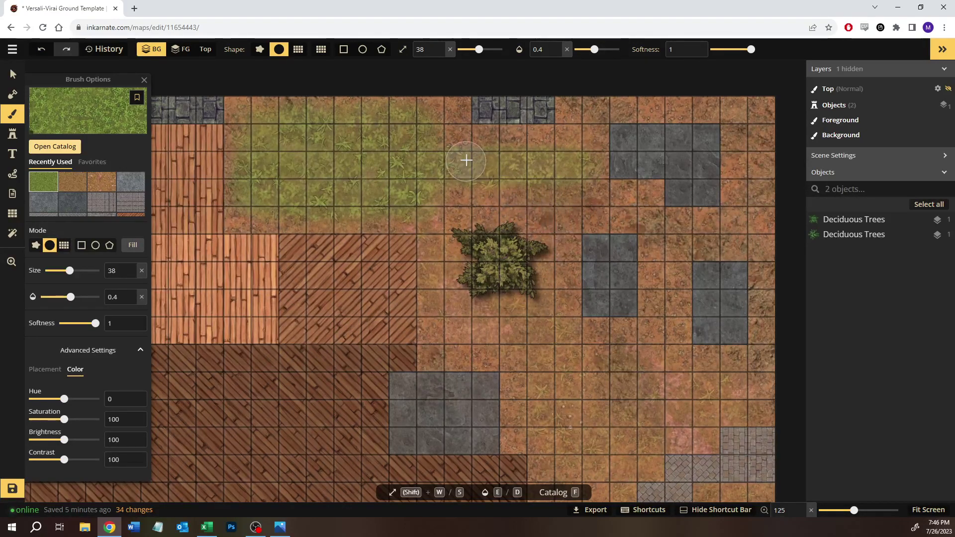
mouse_move(457, 169)
left_mouse_down()
mouse_move(557, 167)
mouse_move(464, 169)
mouse_move(545, 176)
mouse_move(464, 170)
mouse_move(560, 168)
mouse_move(471, 168)
mouse_move(520, 181)
left_mouse_up()
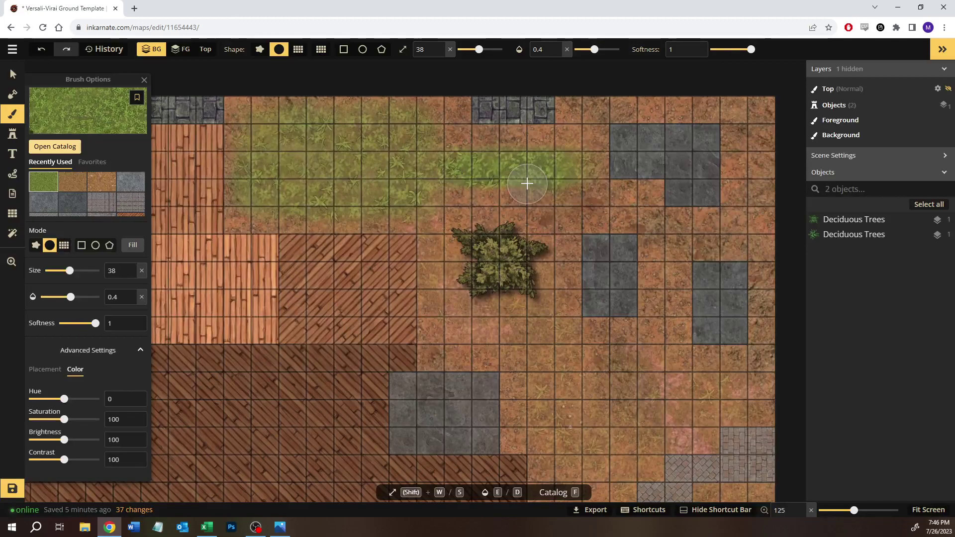
Undo the last four green grass strokes.
key("ctrl+z")
key("ctrl+z")
key("ctrl+z")
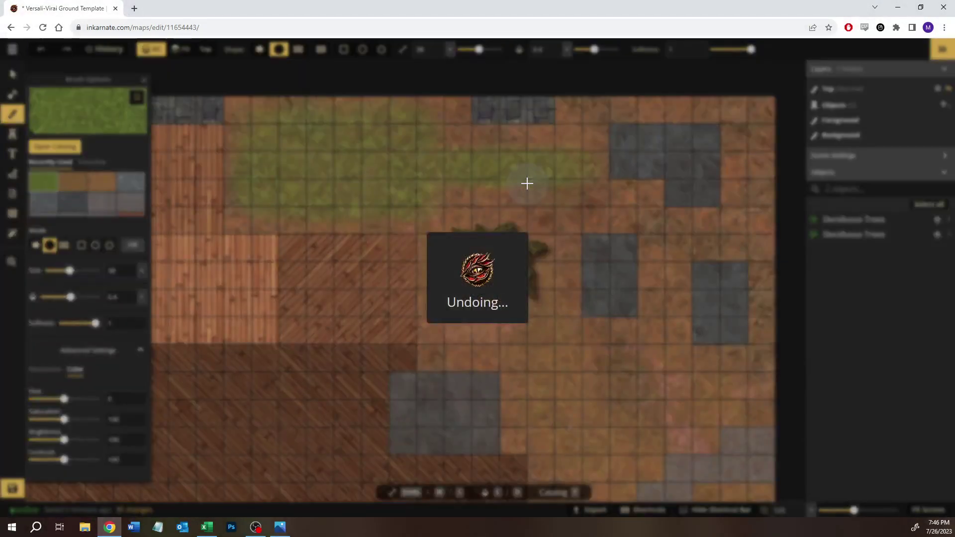
key("ctrl+z")
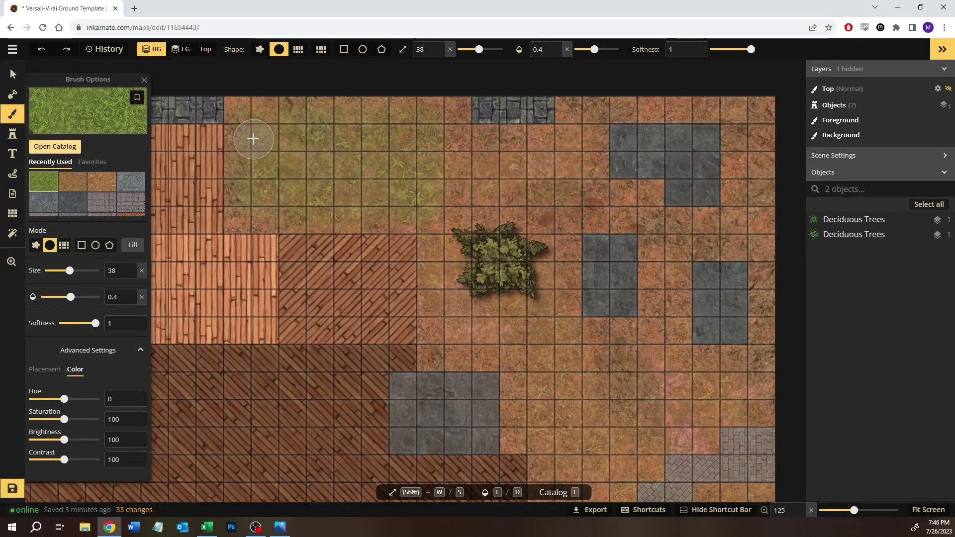
Blend a second coat of green grass over the northern patch at 0.25 brush opacity and save the map.
left_click_drag(69, 297, 60, 298)
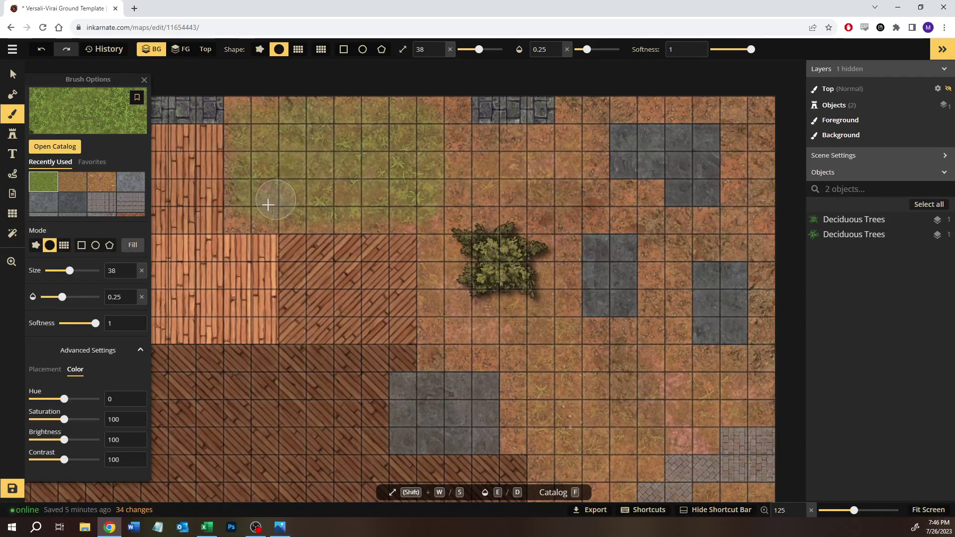
left_click(10, 488)
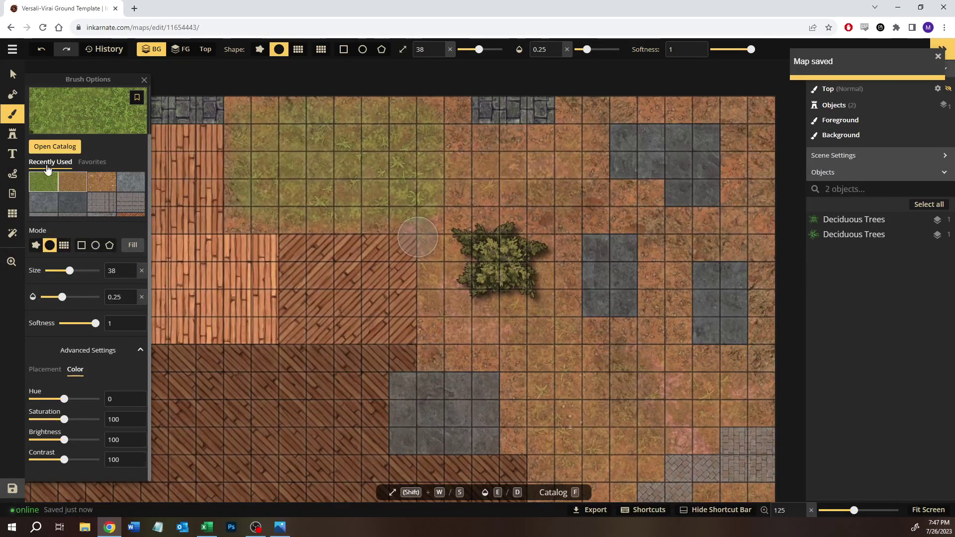
left_click(52, 147)
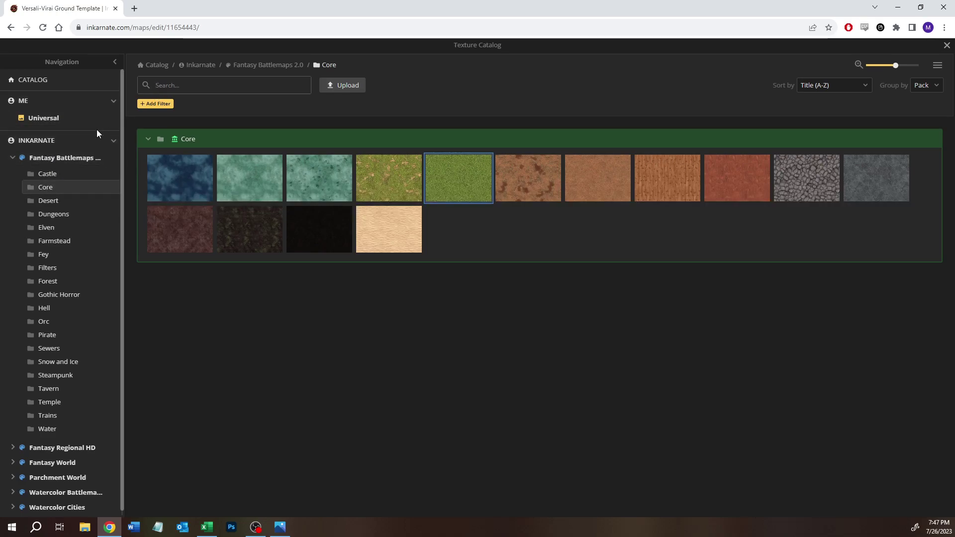
left_click(947, 45)
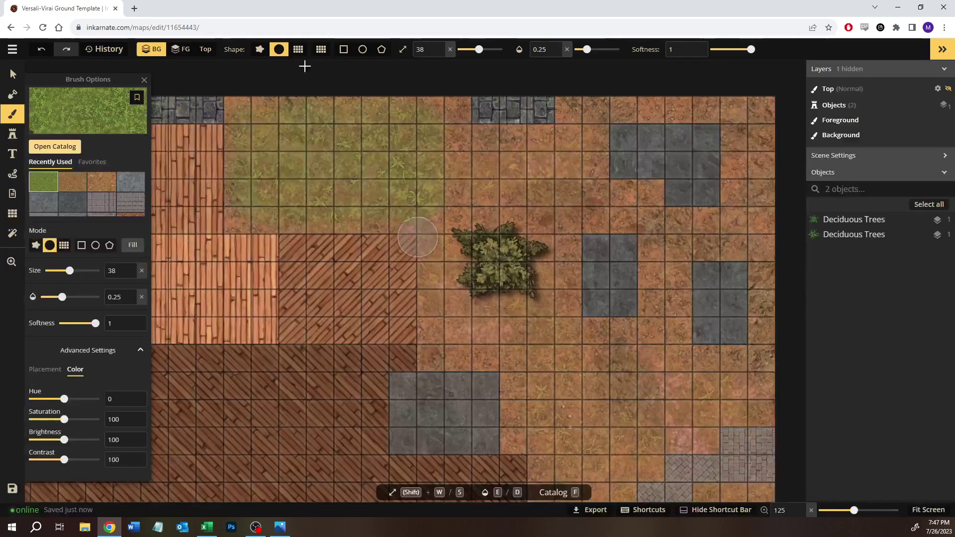
Search the stamp catalog for "bench" and choose the Shamrock Bench stamp.
left_click(12, 134)
key("f")
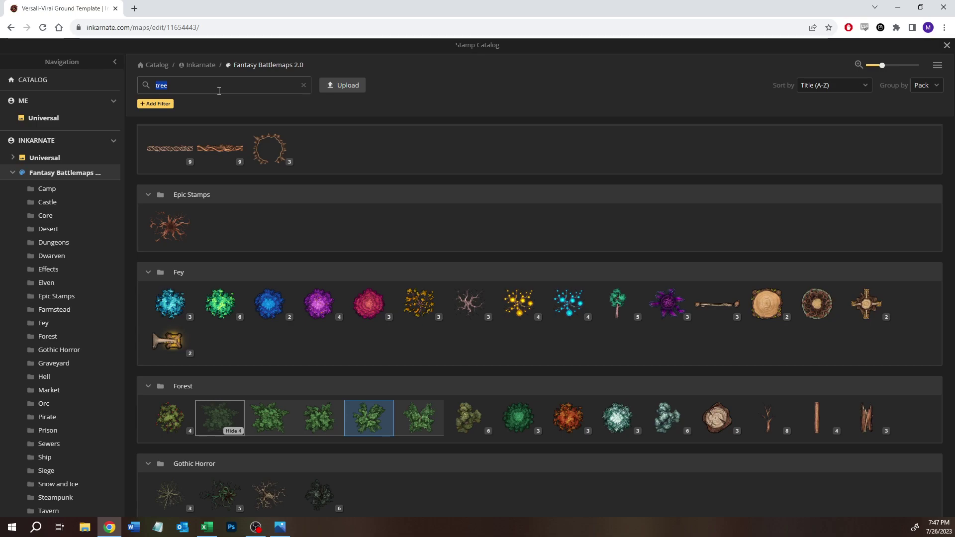
type("bench")
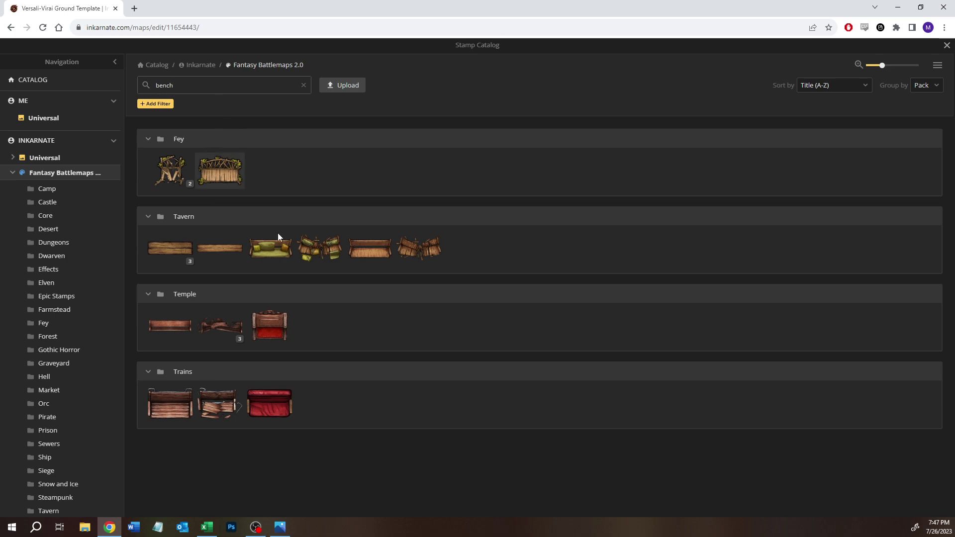
mouse_move(162, 175)
mouse_move(214, 182)
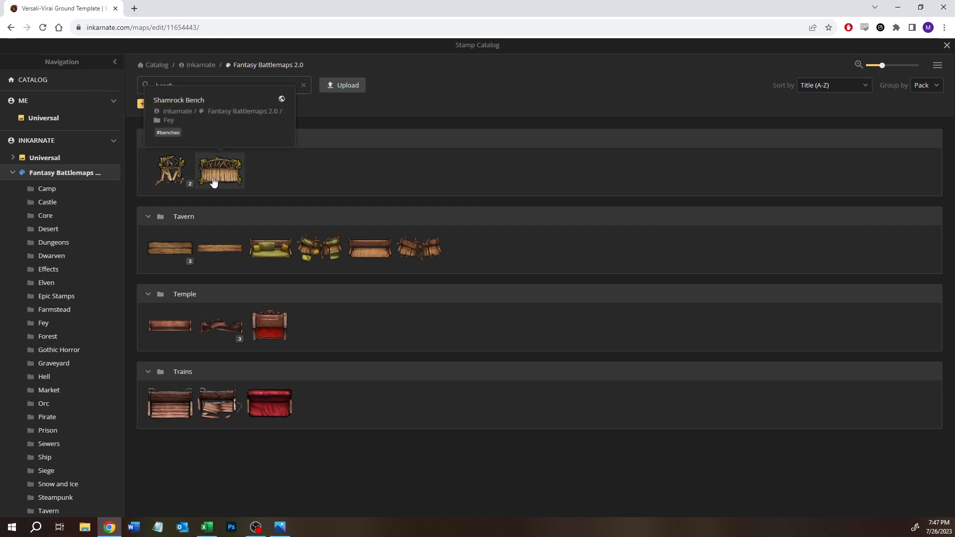
left_click(213, 182)
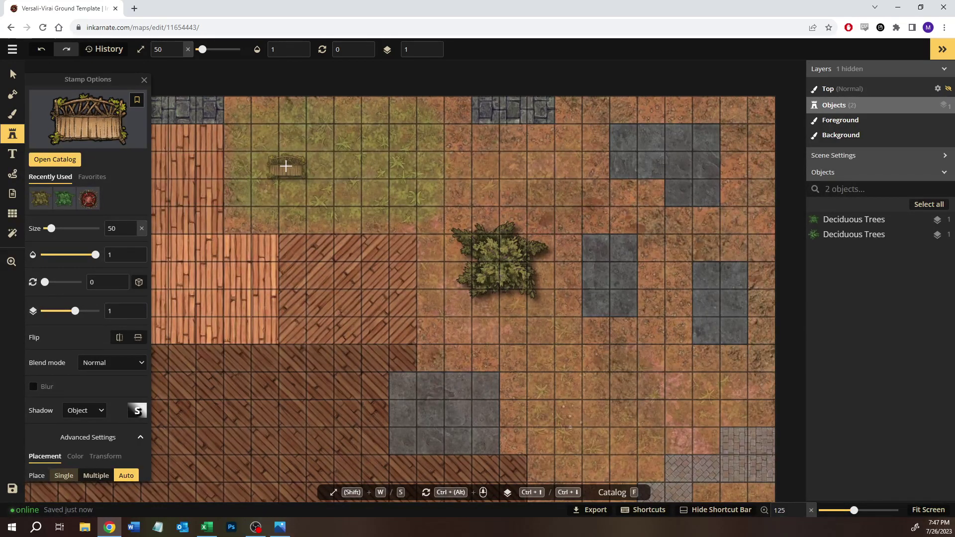
Place a Shamrock Bench on the west side of the green patch, rotated to 270 degrees.
left_click(286, 166)
left_click_drag(286, 143, 223, 174)
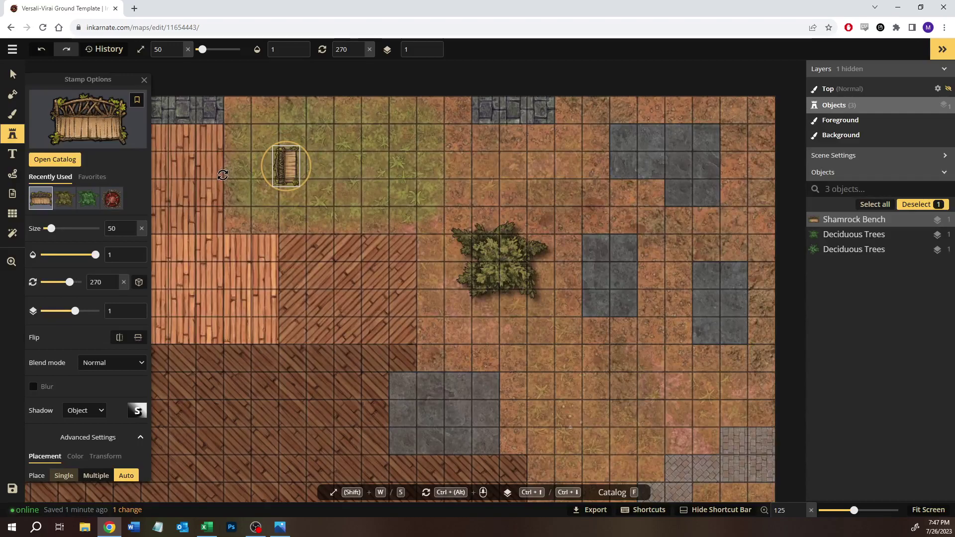
left_click_drag(293, 158, 266, 160)
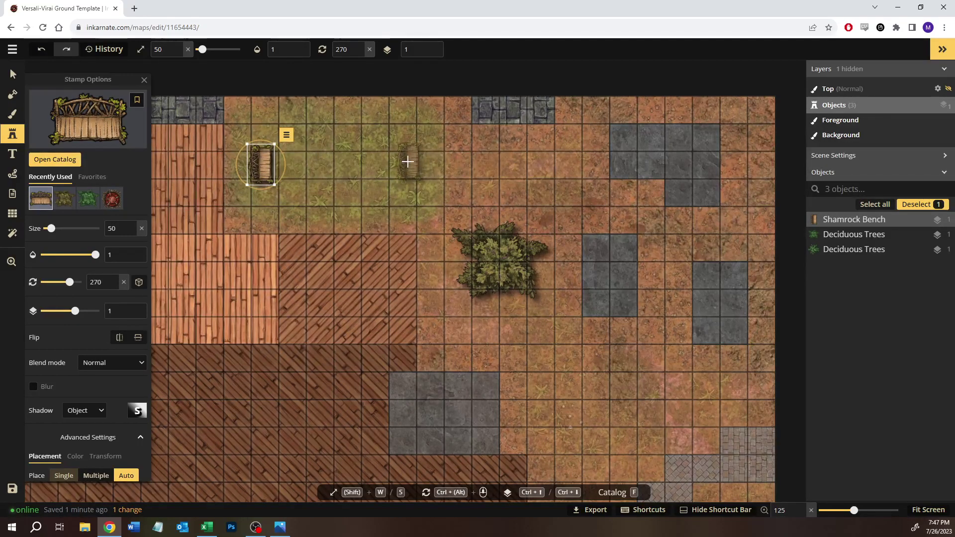
Place a second Shamrock Bench on the east side of the green patch, rotated to 90 degrees to face the first.
left_click(408, 162)
left_click_drag(410, 135, 411, 233)
left_click_drag(407, 163, 404, 165)
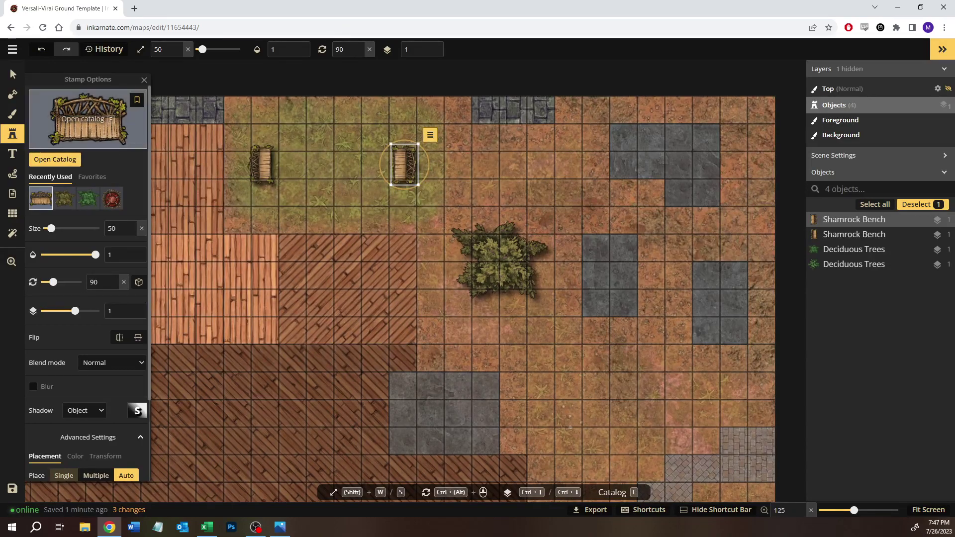
Select the eastern bench and scale it down to size 43.
left_click(11, 69)
left_click(351, 205)
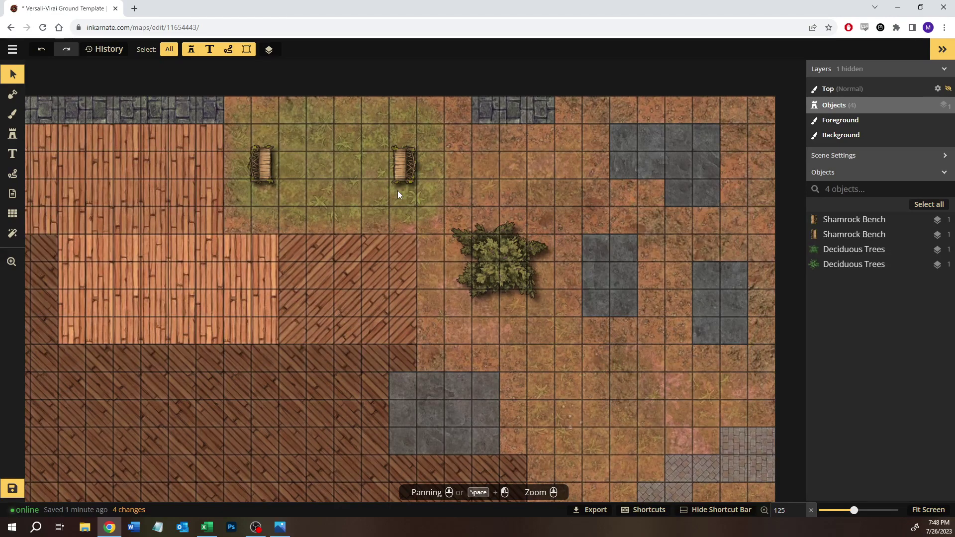
left_click(401, 148)
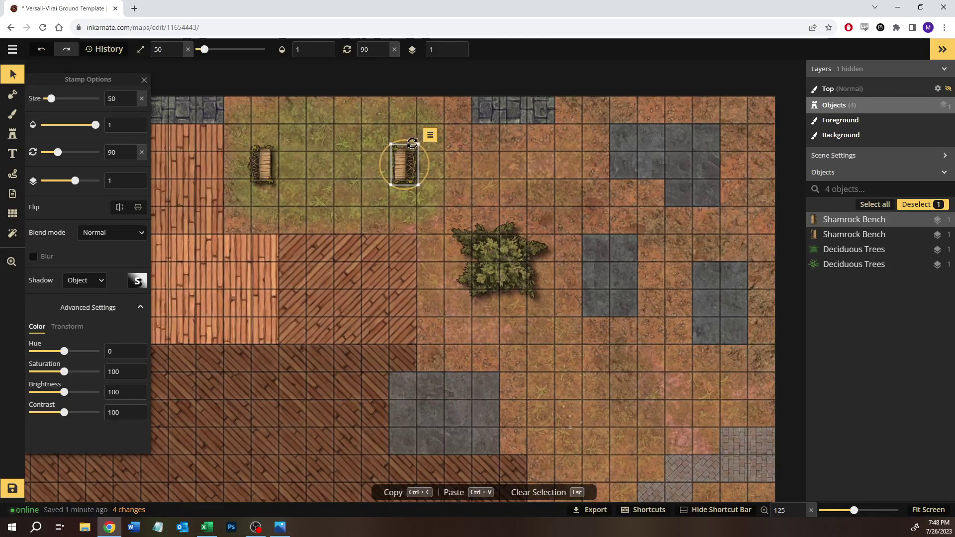
left_click_drag(418, 144, 414, 145)
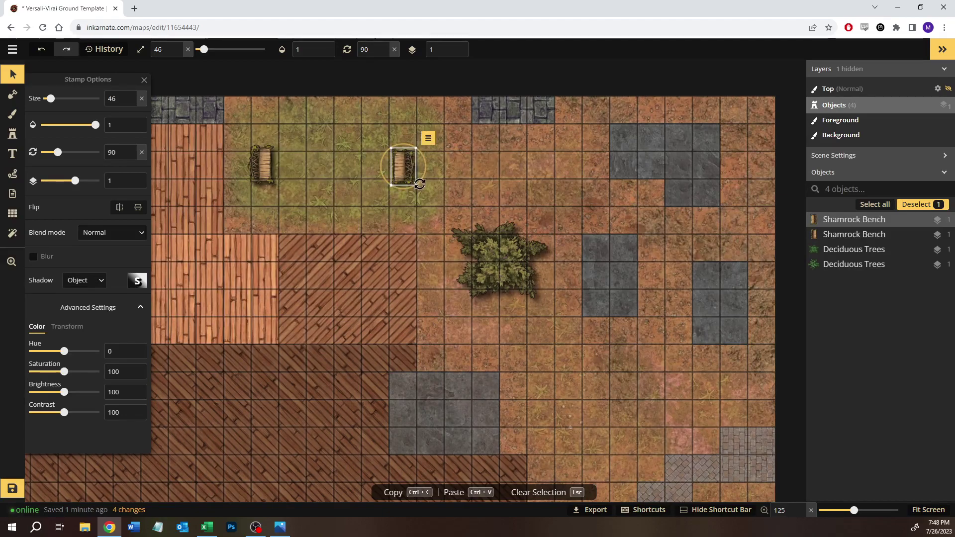
left_click_drag(416, 184, 414, 183)
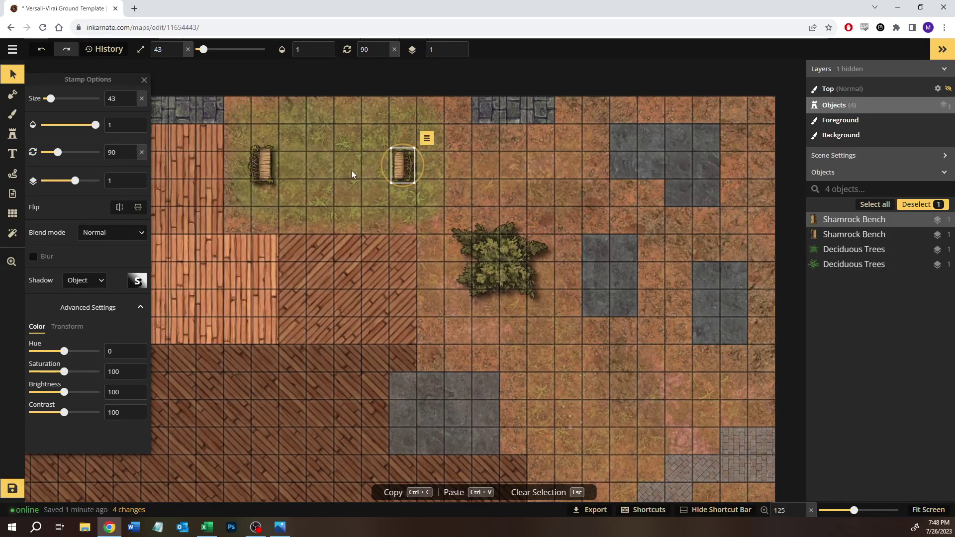
Replace the western bench with a copy of the size 43 eastern bench, rotated to 270 degrees.
left_click(262, 165)
key("Delete")
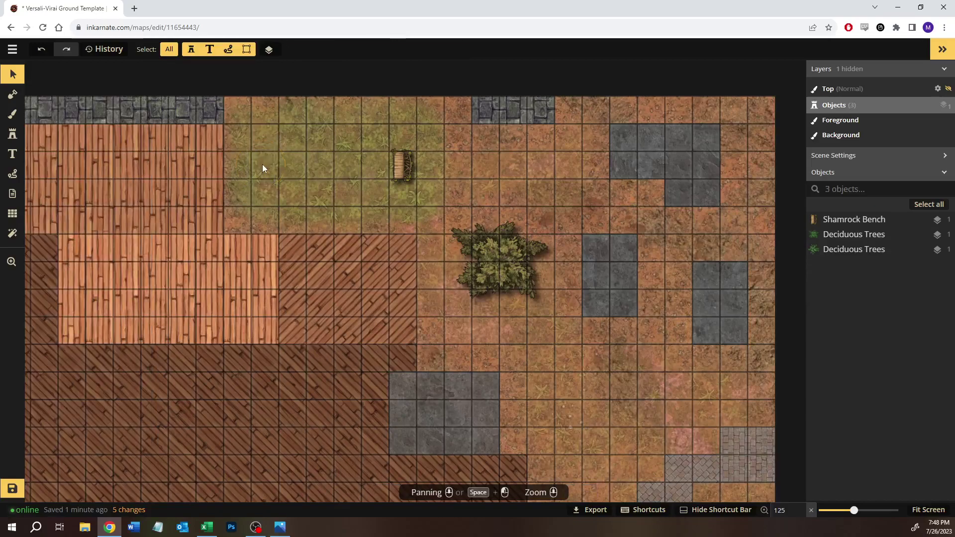
left_click(409, 162)
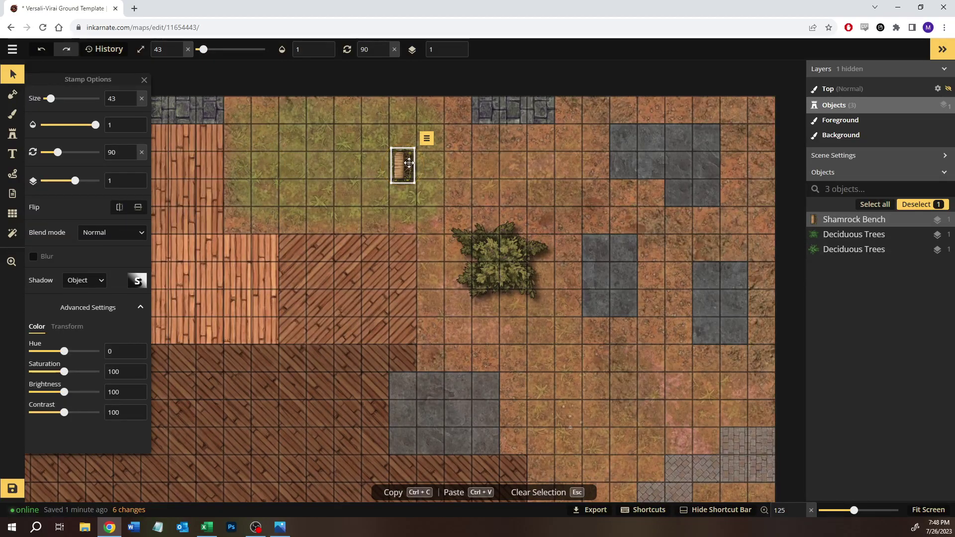
key("ctrl+c")
key("ctrl+v")
left_click_drag(409, 162, 302, 287)
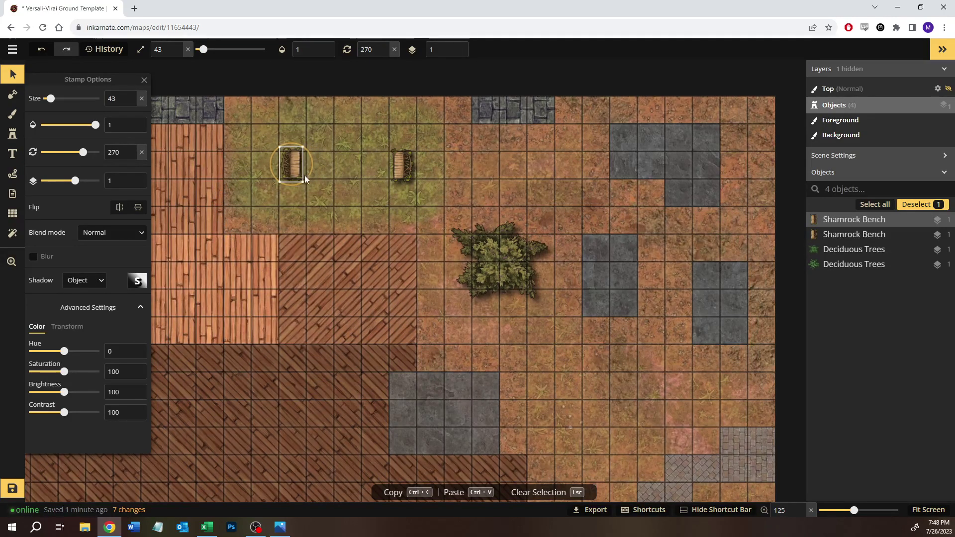
left_click_drag(293, 165, 267, 161)
left_click(267, 161)
key("Escape")
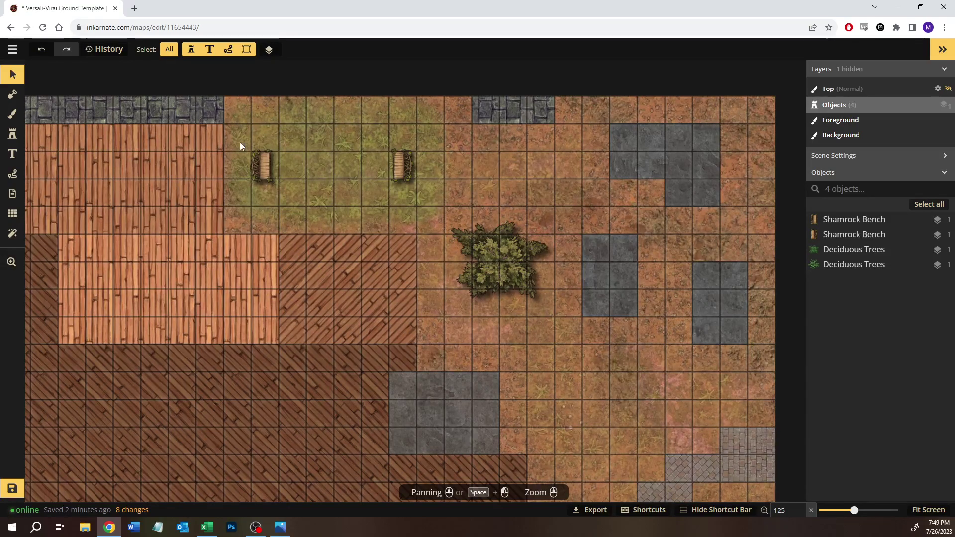
Search the Fantasy Battlemaps 2.0 stamp catalog for "fountain".
left_click(12, 134)
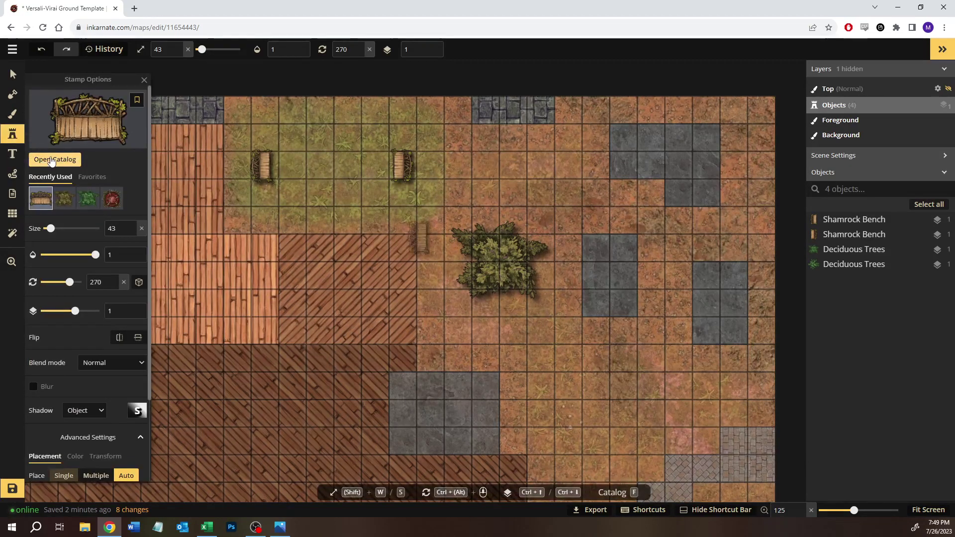
left_click(51, 161)
double_click(189, 89)
type("founain")
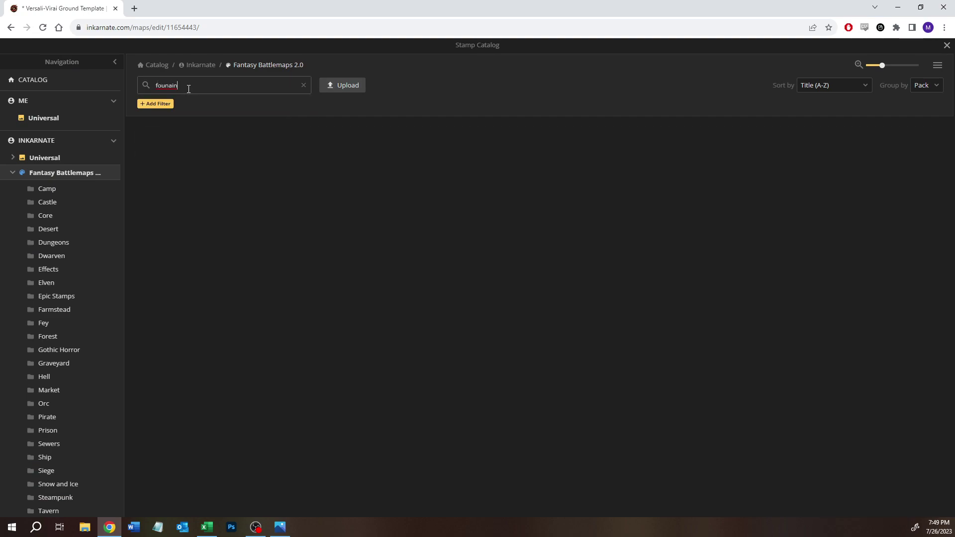
key("BackSpace")
key("BackSpace")
key("BackSpace")
type("ta")
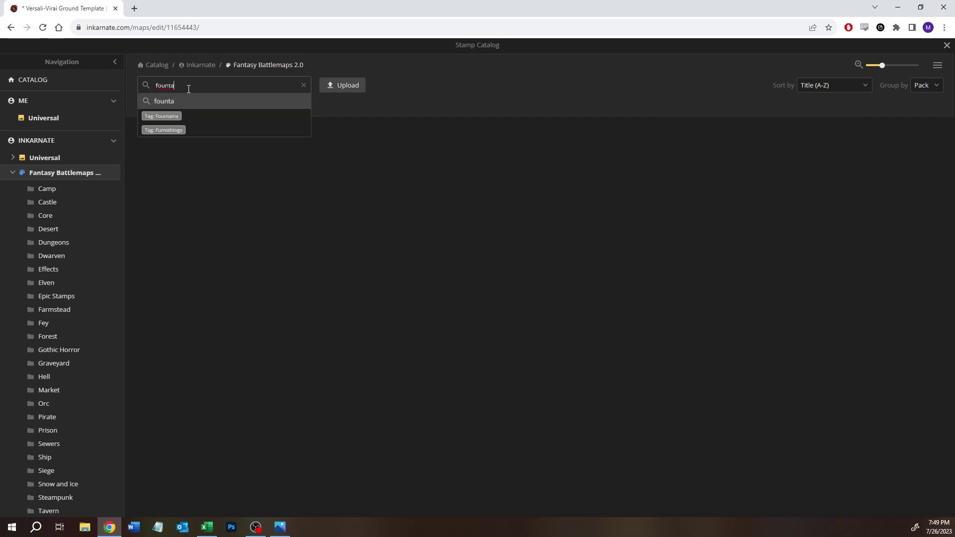
type("in")
key("Return")
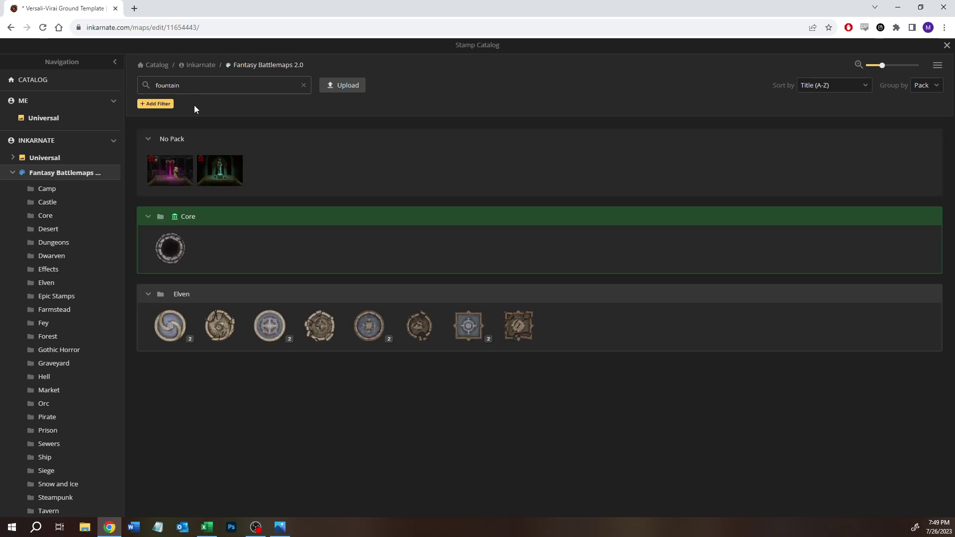
Inspect the variants of Elven Fountain 1 in the Elven pack and choose it as the stamp to place.
mouse_move(161, 257)
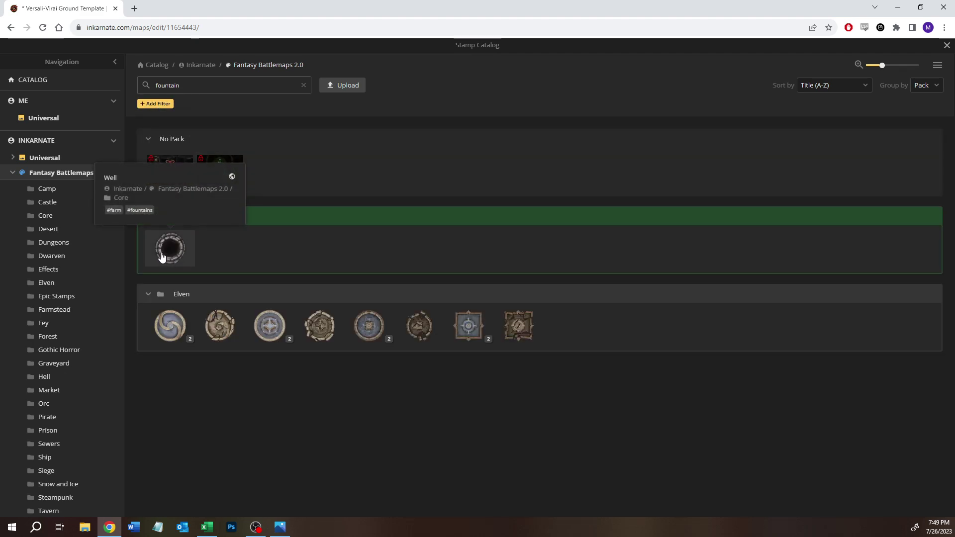
mouse_move(281, 335)
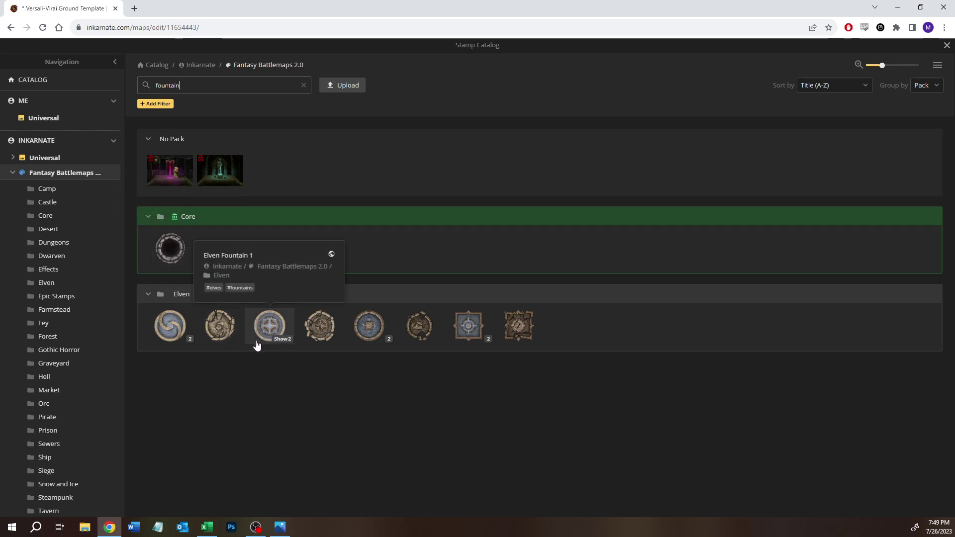
left_click(276, 342)
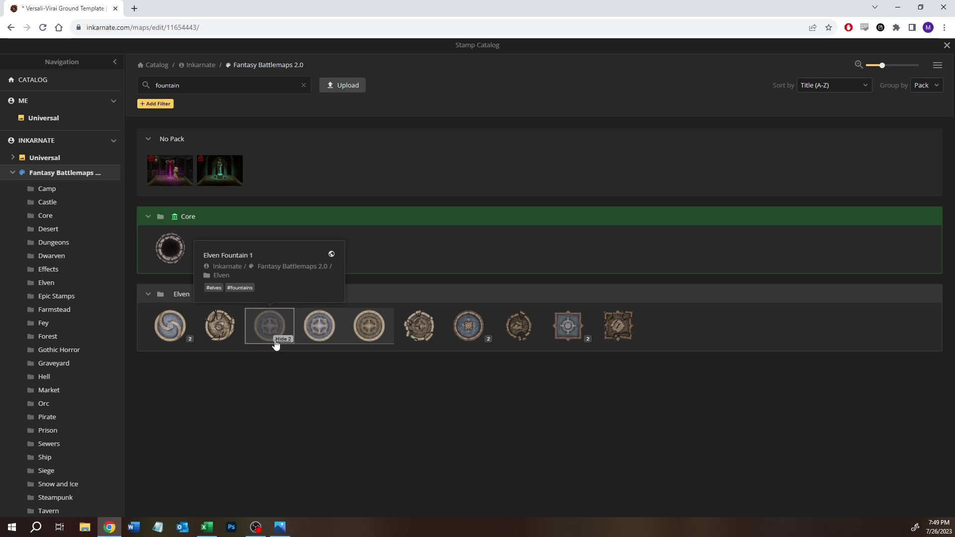
left_click(266, 328)
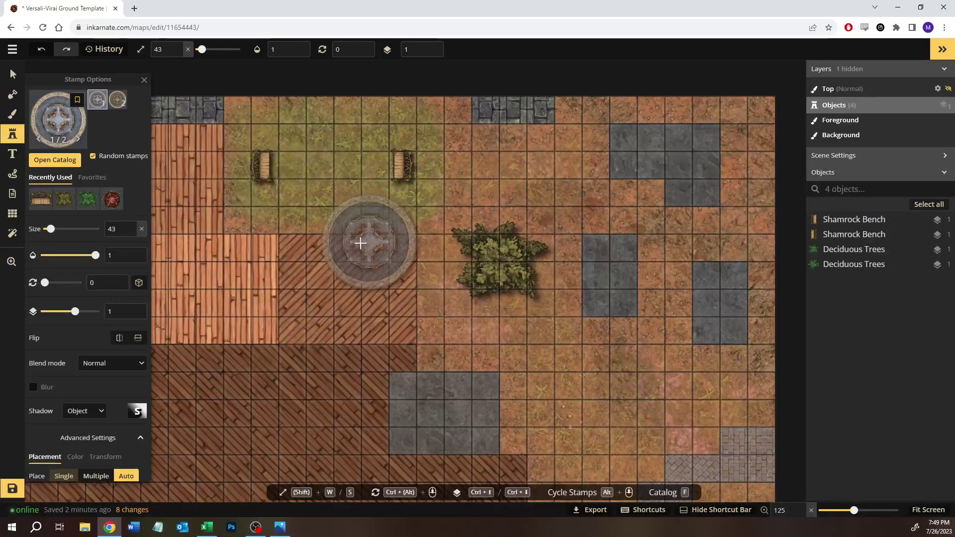
Scale the fountain stamp down to size 12 and place it midway between the two benches on the green patch.
key("s")
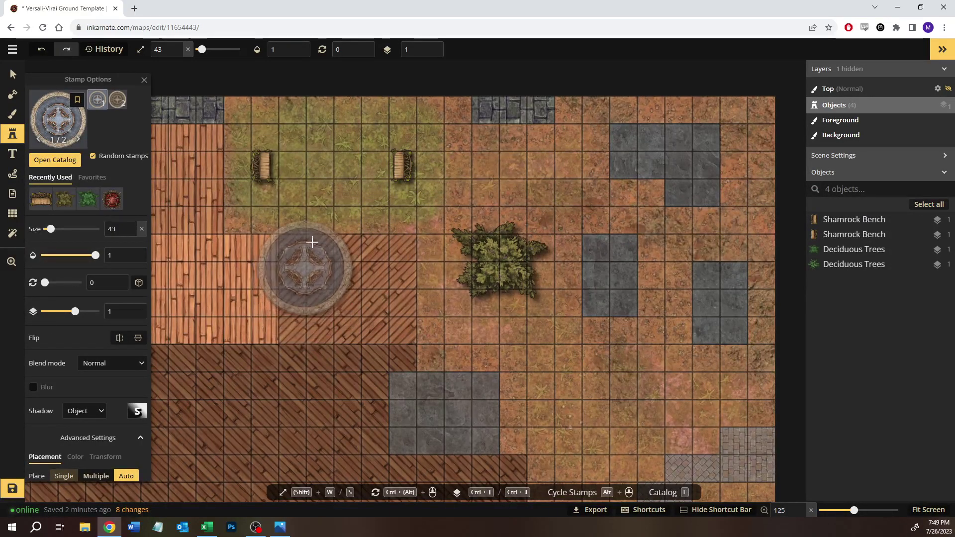
key("s")
key("s")
key("s")
key("s")
key("s")
key("s")
key("s")
key("s")
key("s")
key("s")
key("s")
key("s")
key("s")
key("s")
key("s")
key("s")
key("s")
key("s")
key("s")
key("s")
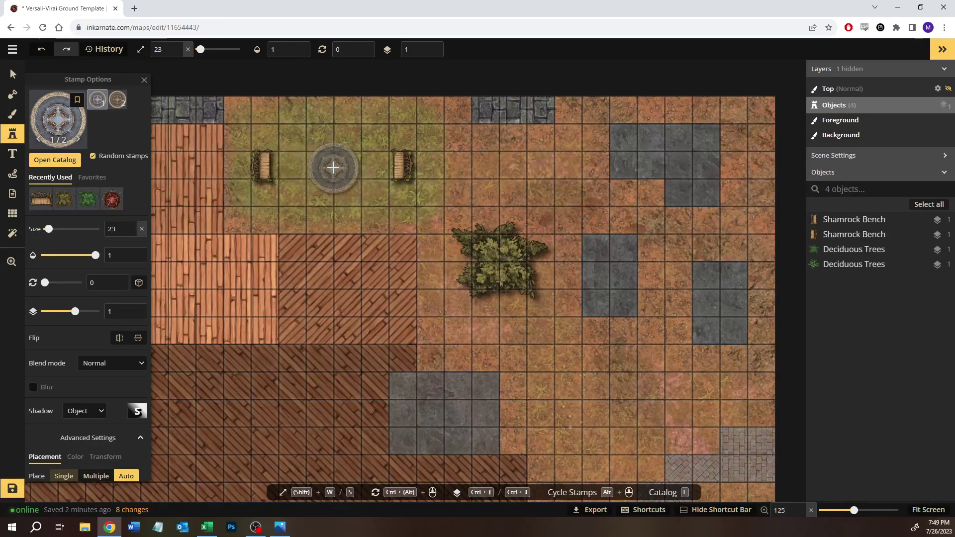
key("s")
key("s")
key("s")
key("s")
key("s")
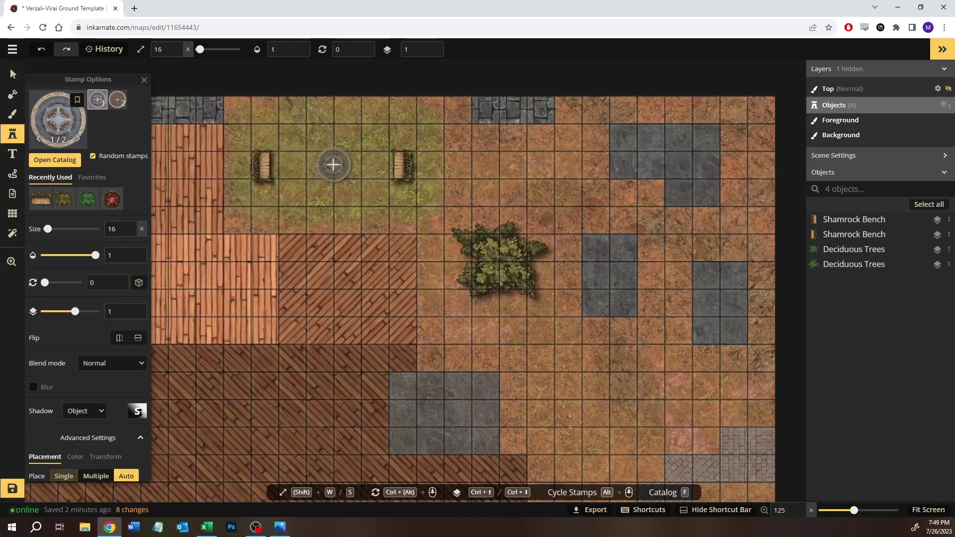
key("s")
key("s")
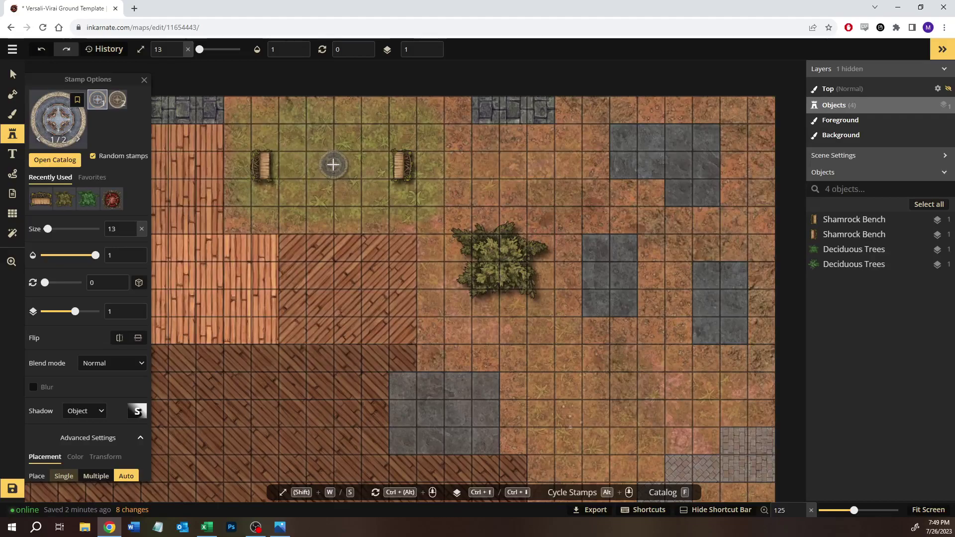
key("s")
left_click(333, 164)
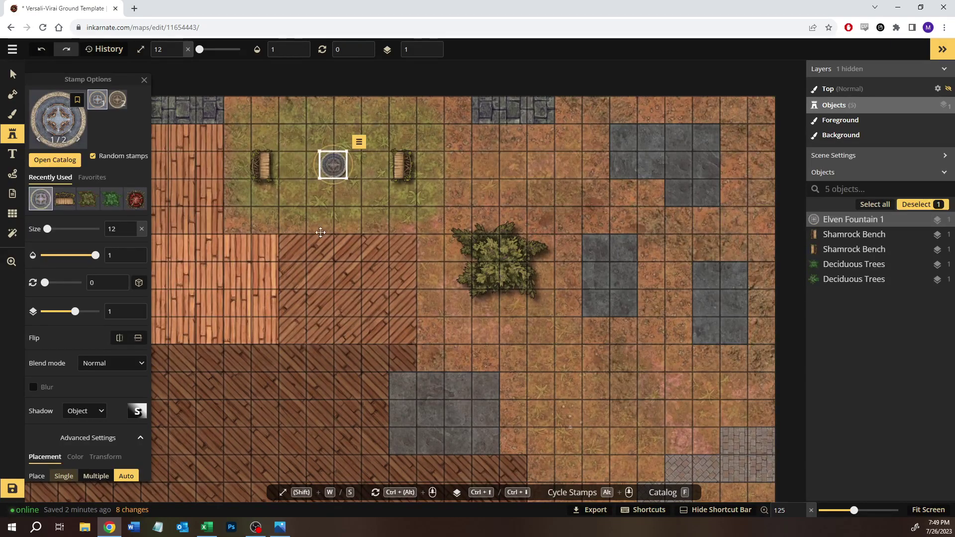
left_click(13, 74)
left_click(371, 185)
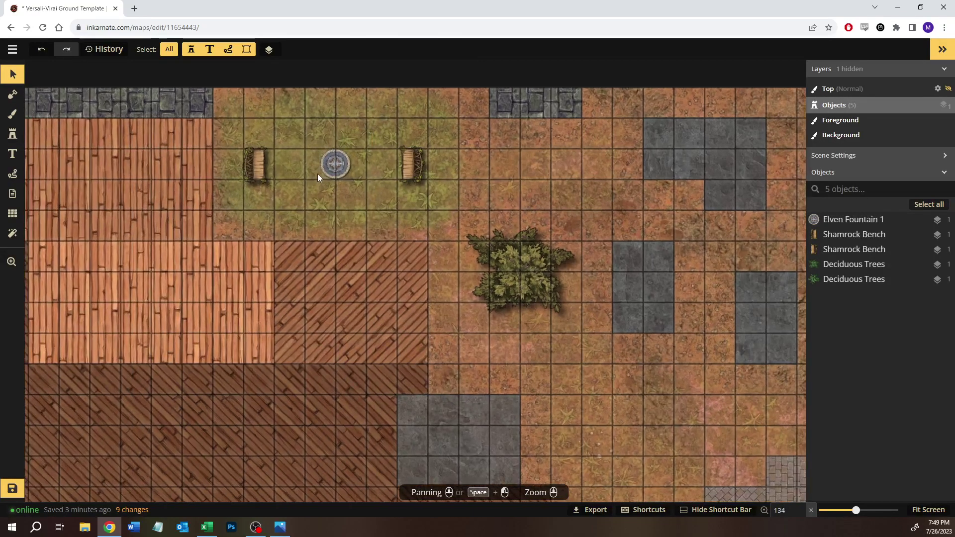
Nudge the eastern Shamrock Bench slightly further east so the benches sit evenly around the fountain, and deselect it.
scroll(318, 175, "up", 1)
scroll(318, 174, "up", 2)
left_click(222, 161)
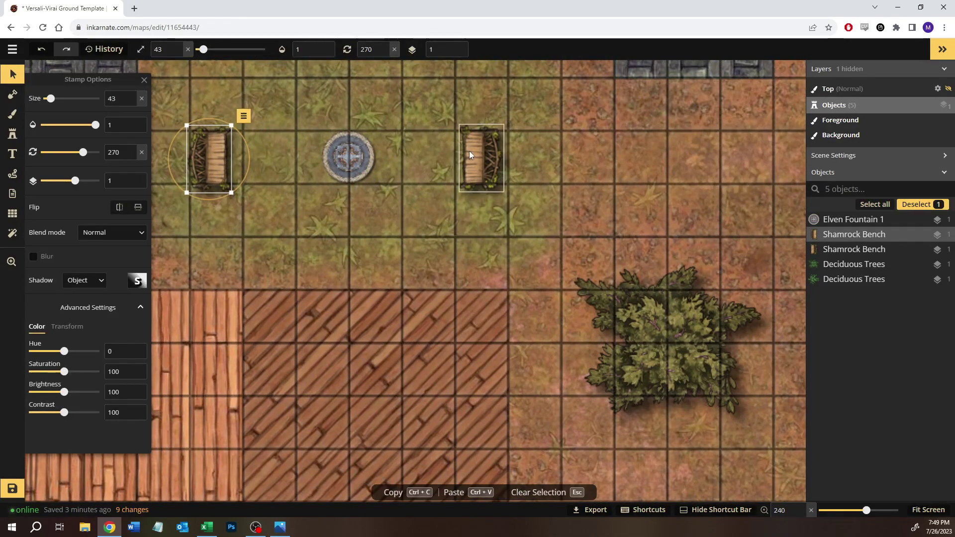
left_click(469, 151)
left_click_drag(469, 151, 472, 151)
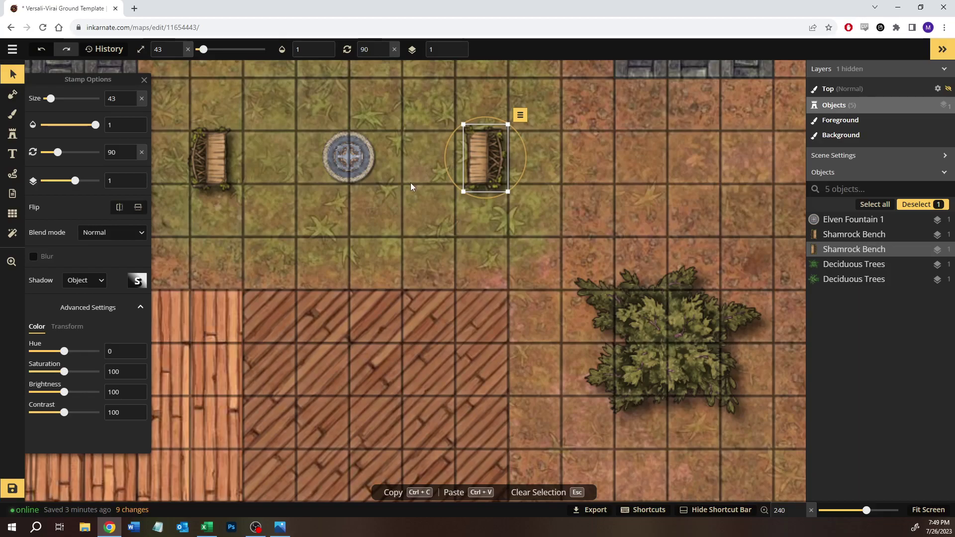
left_click(359, 231)
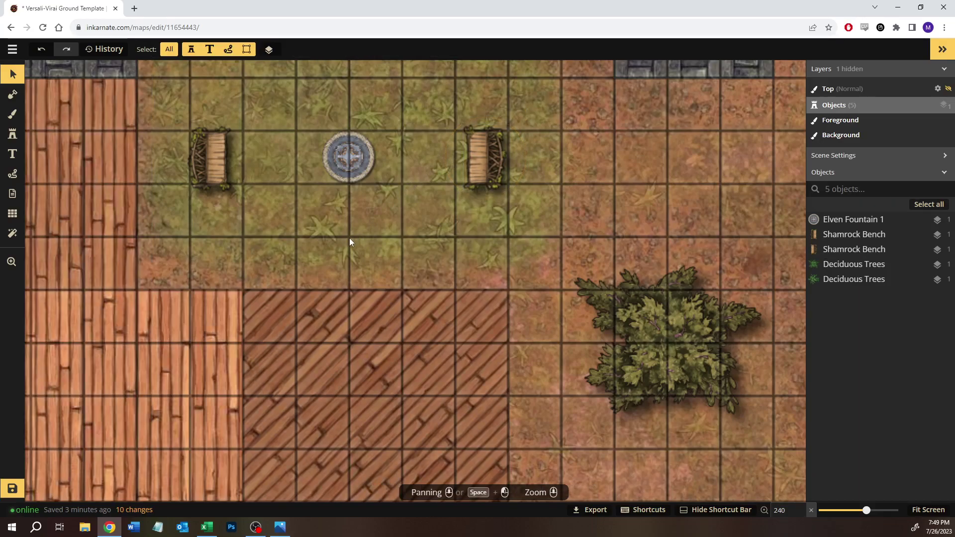
Set up a round background brush with solid black (000000) instead of a texture and reduce its size to 8.
scroll(332, 209, "down", 2)
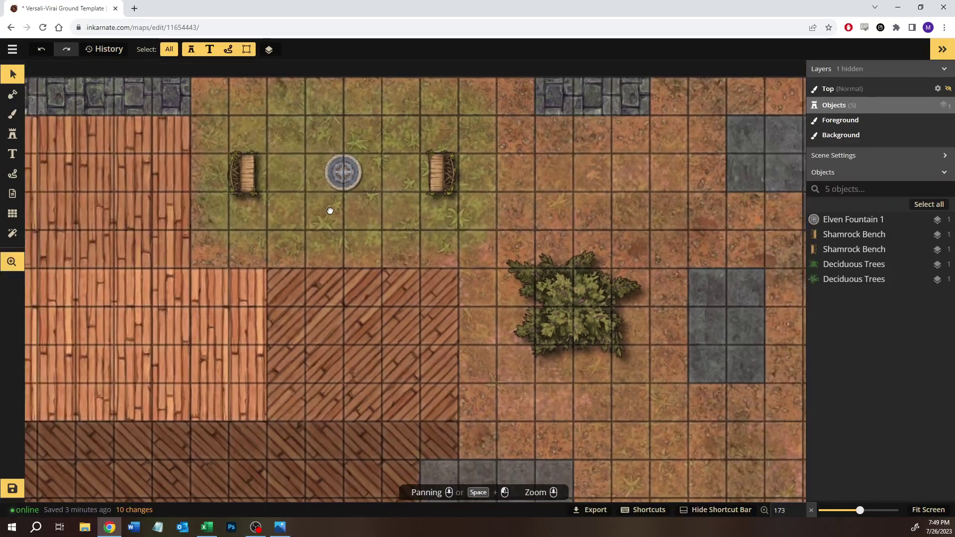
left_click_drag(330, 210, 332, 274)
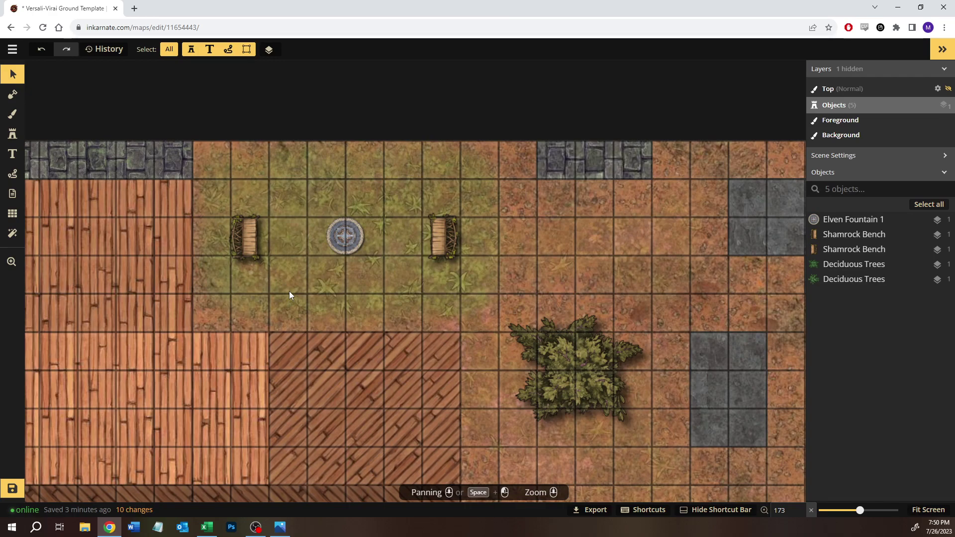
left_click(13, 113)
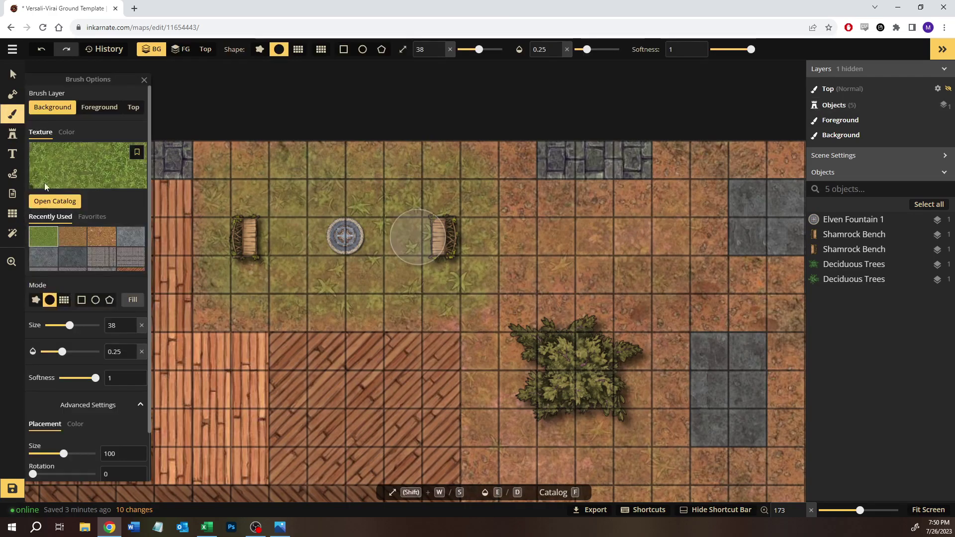
left_click(66, 133)
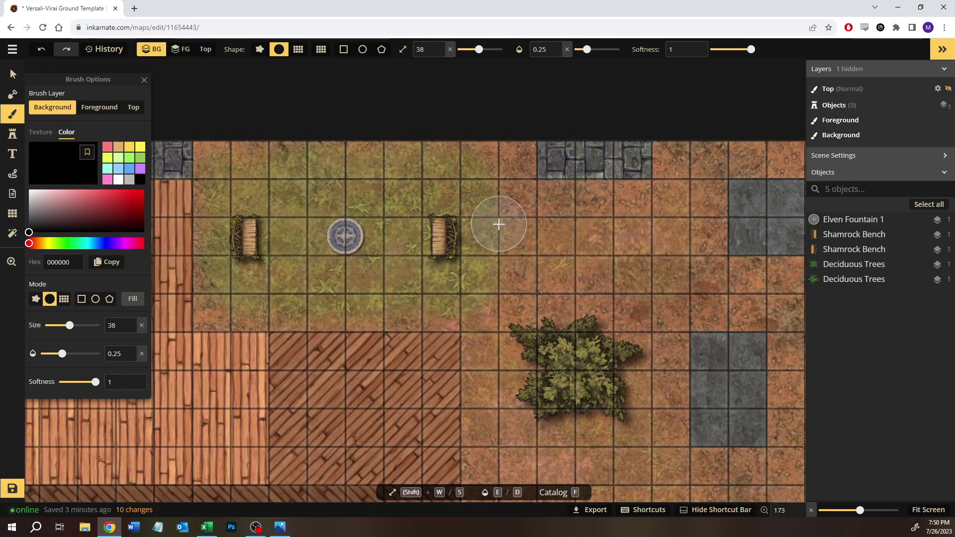
key("m")
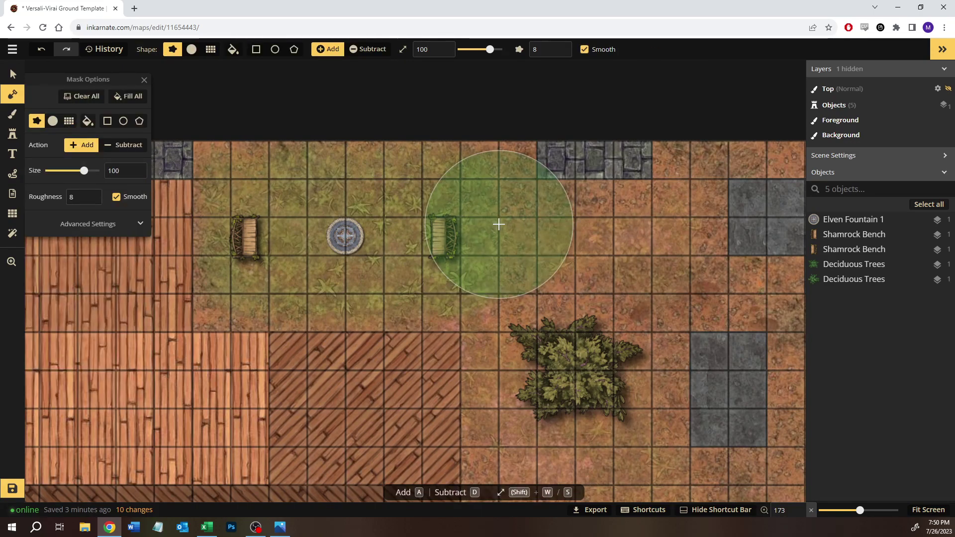
key("b")
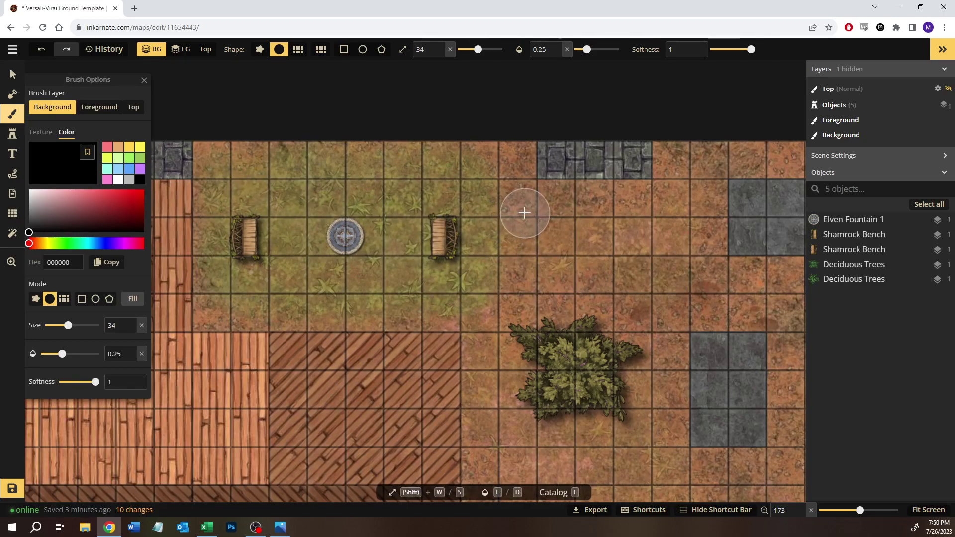
key("s")
key("s")
key("s")
key("s")
key("s")
key("s")
scroll(579, 203, "up", 3)
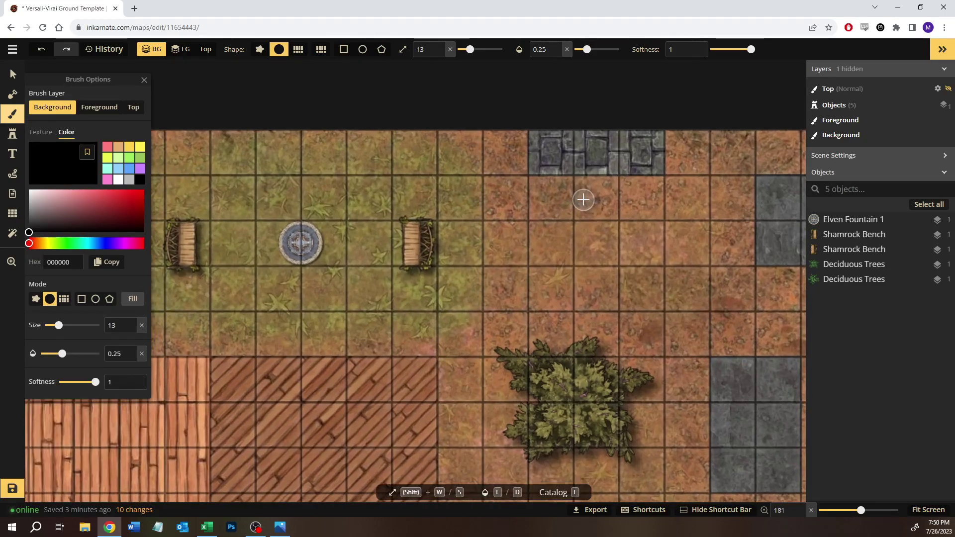
key("s")
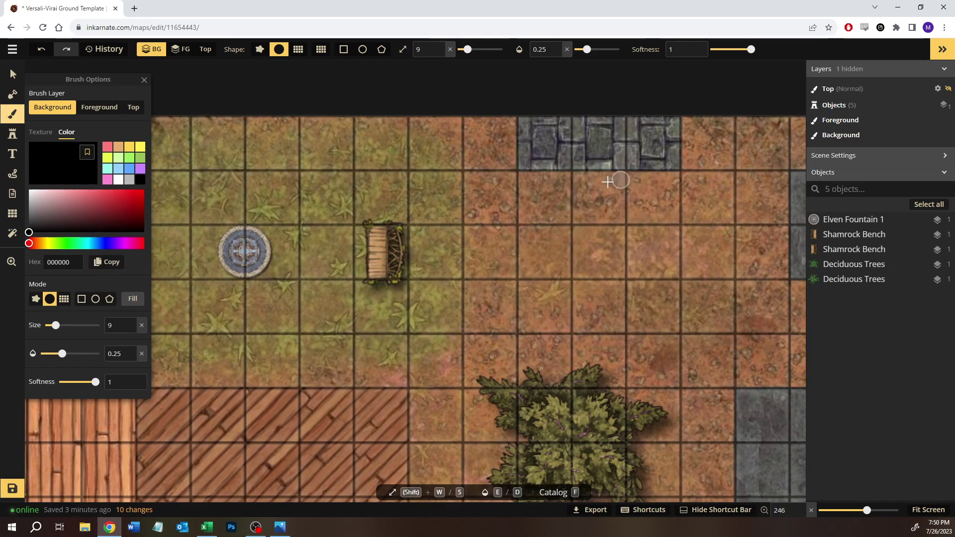
scroll(607, 182, "up", 2)
scroll(595, 194, "up", 2)
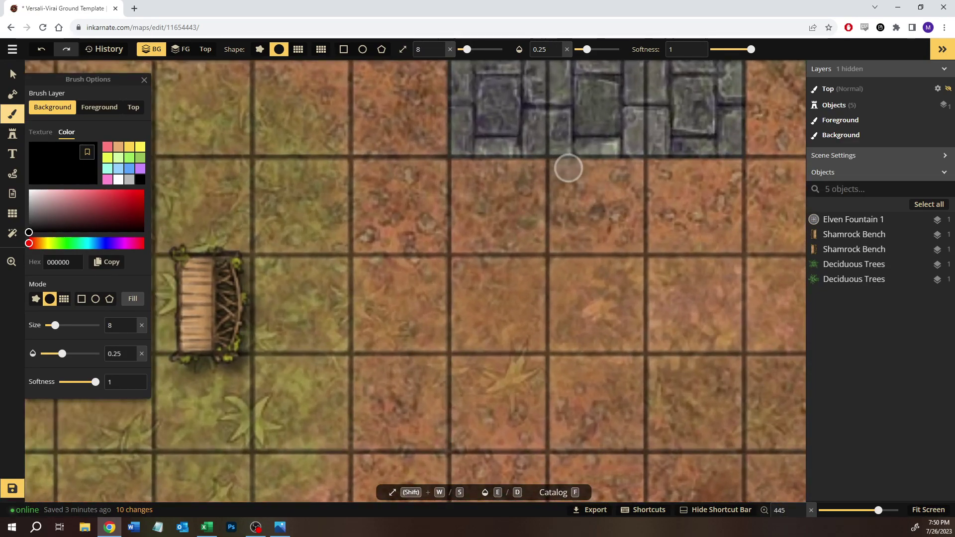
Paint a soft black shadow at 0.25 opacity on the ground along the south edge of the short stone wall.
left_click_drag(628, 168, 640, 166)
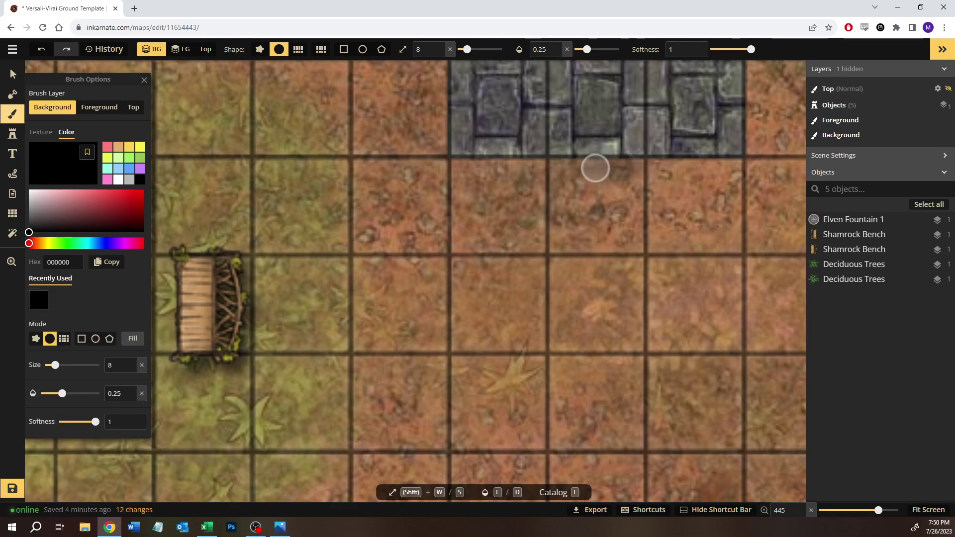
mouse_move(556, 169)
left_mouse_down()
mouse_move(641, 170)
mouse_move(563, 171)
mouse_move(648, 168)
mouse_move(544, 172)
mouse_move(649, 169)
mouse_move(546, 170)
mouse_move(590, 168)
left_mouse_up()
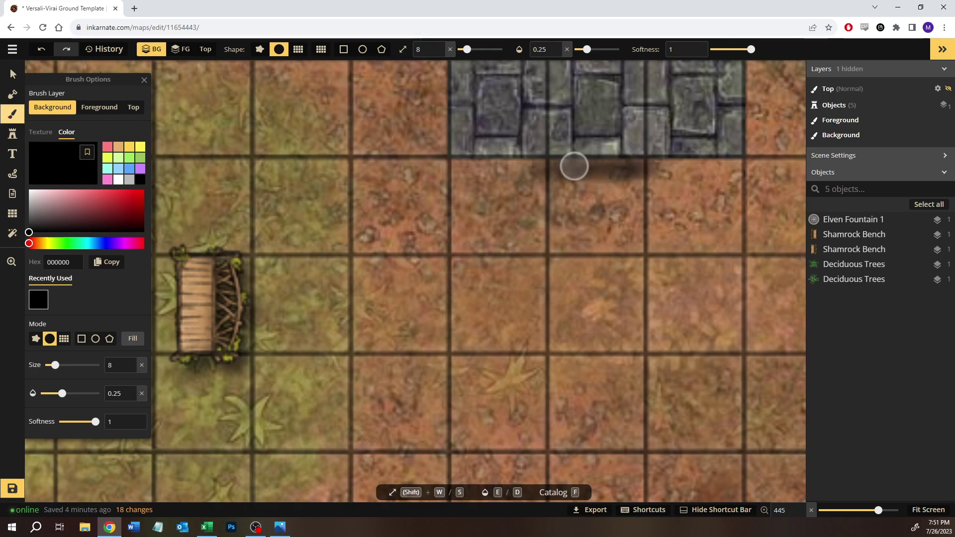
scroll(636, 189, "down", 10)
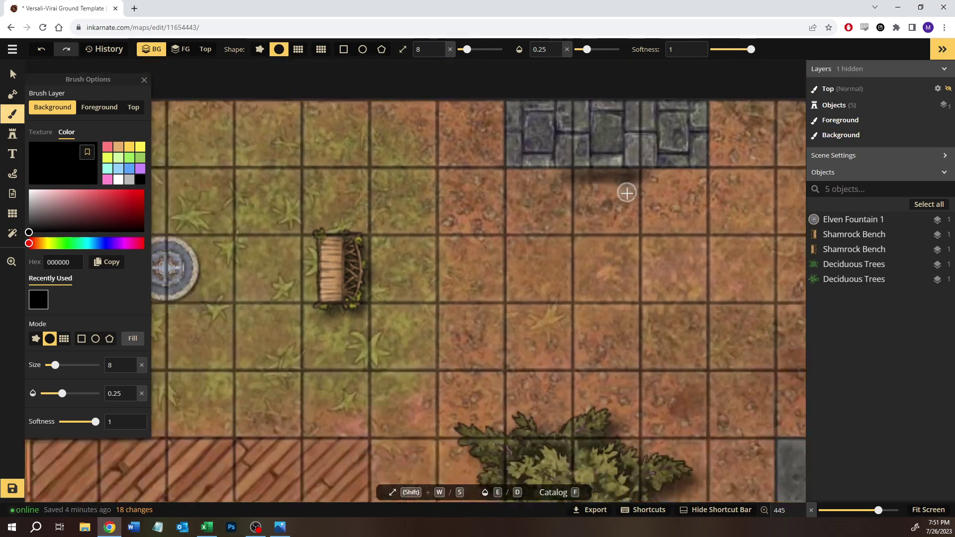
scroll(627, 194, "down", 1)
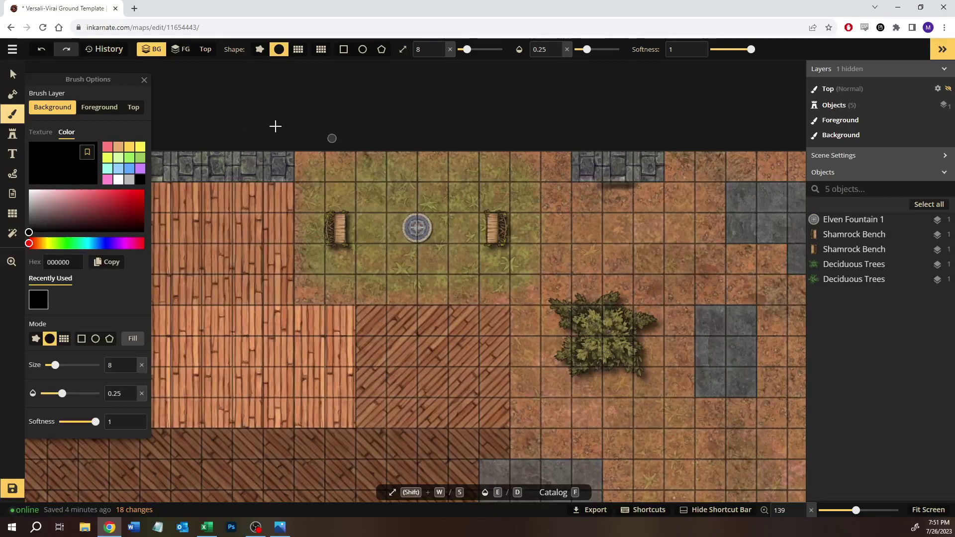
Undo the recent black shadow strokes below the short stone wall and lower the brush opacity to 0.11.
key("ctrl+z")
key("ctrl+z")
key("ctrl+z")
key("ctrl+z")
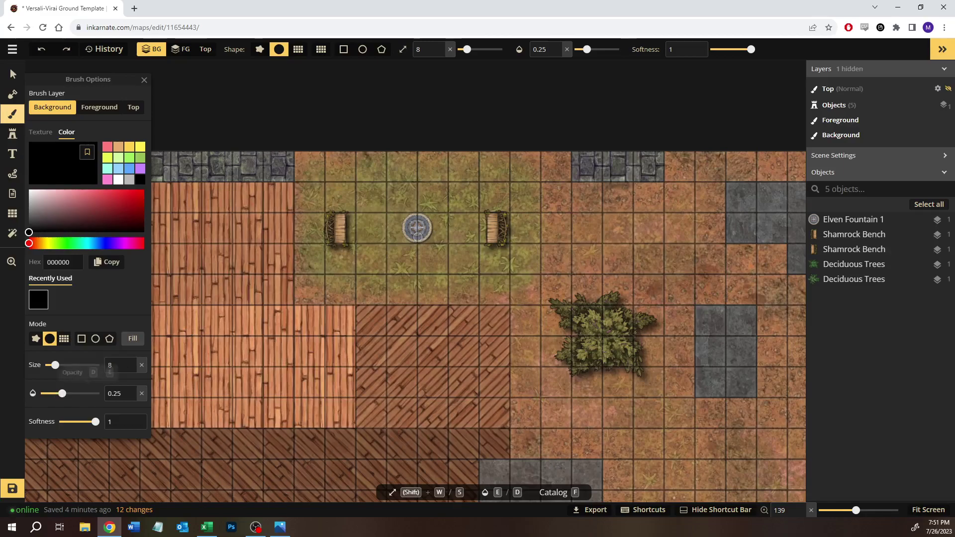
left_click_drag(63, 393, 52, 394)
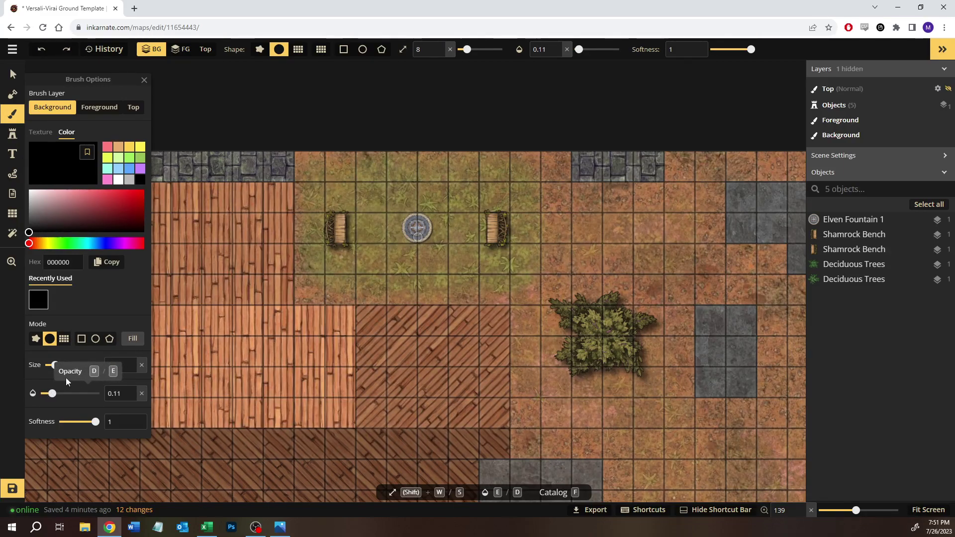
key("ctrl+z")
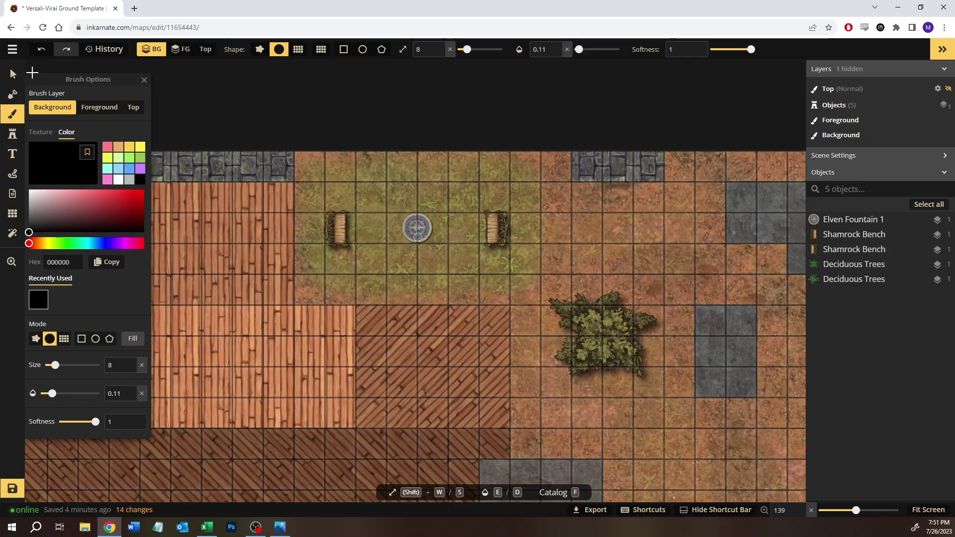
Leave the brush for the selection tool and save the map.
left_click(11, 71)
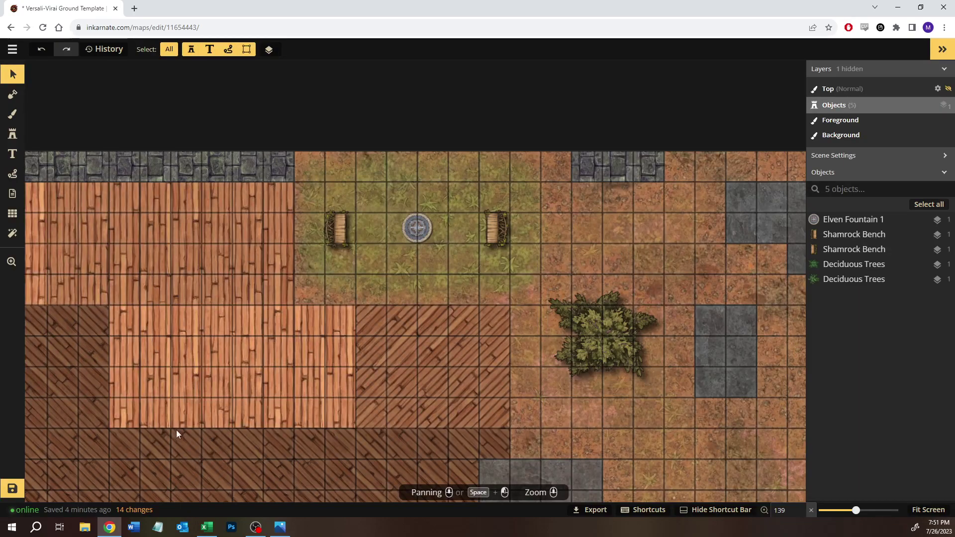
left_click(20, 491)
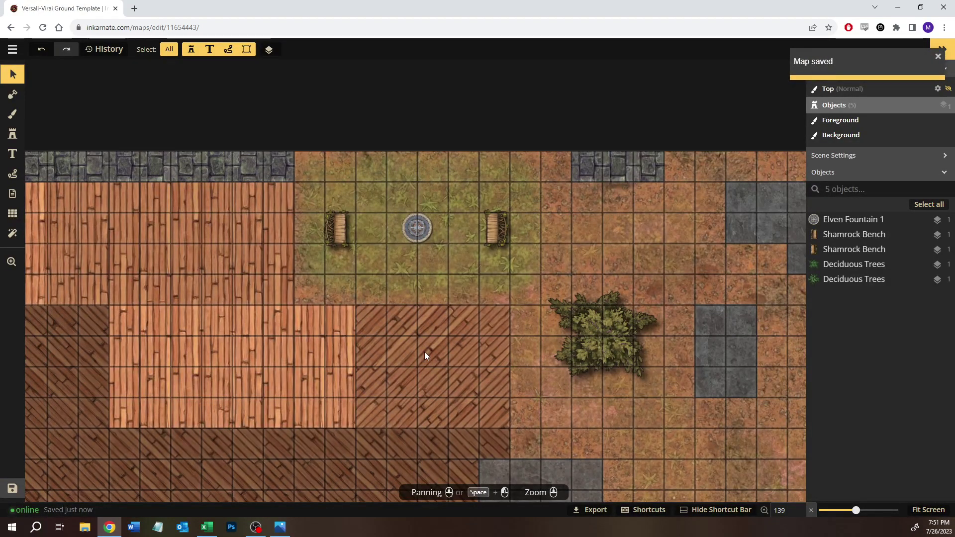
Review the overall battlemap, from the wooden building floors and northern garden to the eastern stone slabs and southern path.
key("space")
left_click_drag(335, 377, 618, 251)
scroll(618, 251, "down", 3)
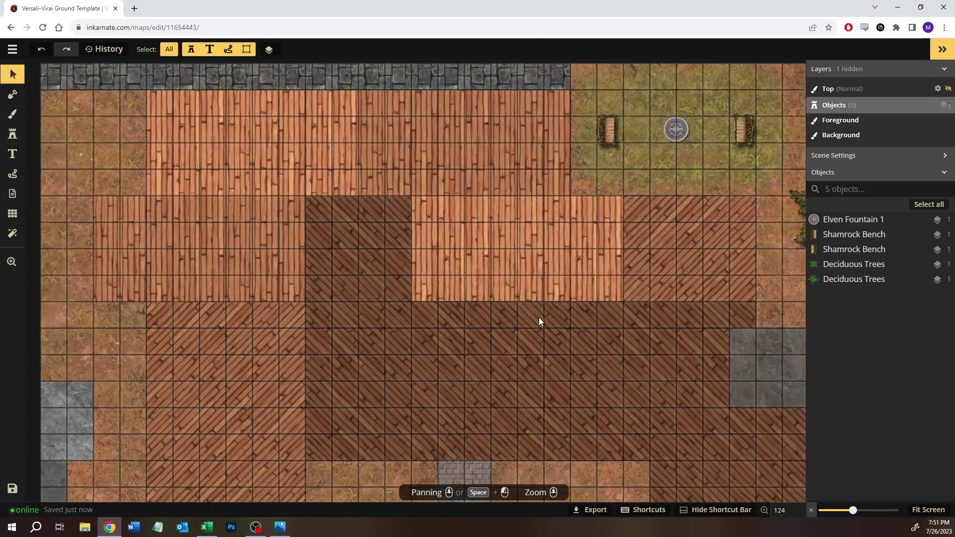
scroll(604, 270, "down", 3)
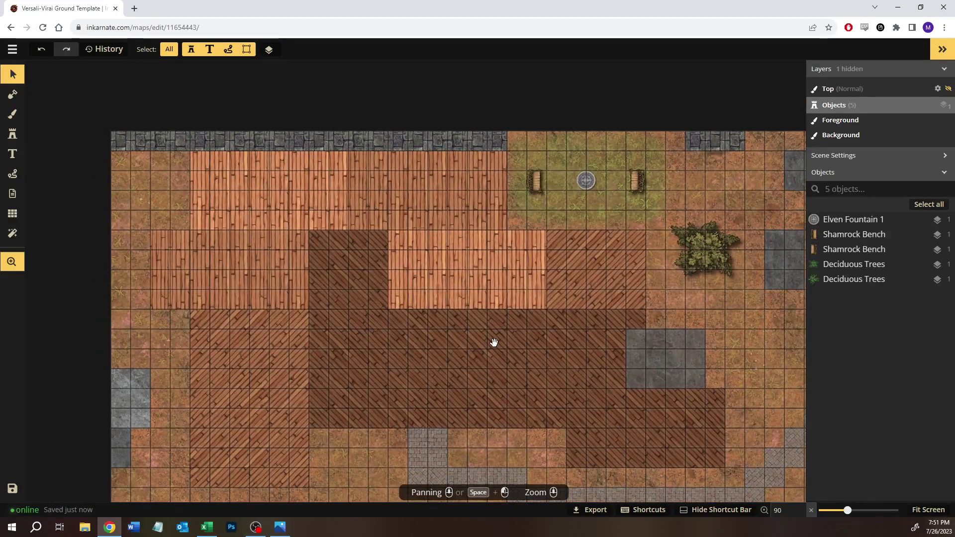
left_click_drag(495, 343, 448, 320)
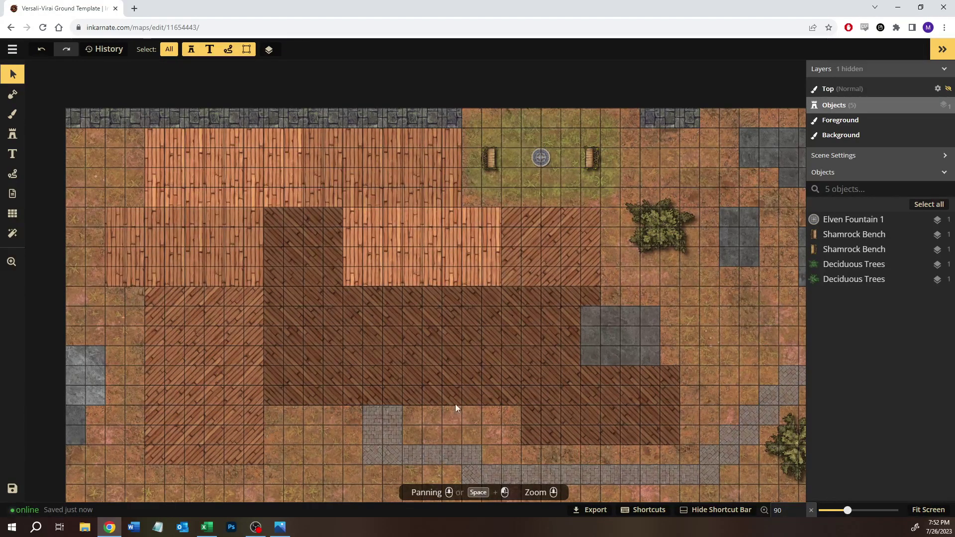
key("space")
left_click_drag(697, 284, 590, 254)
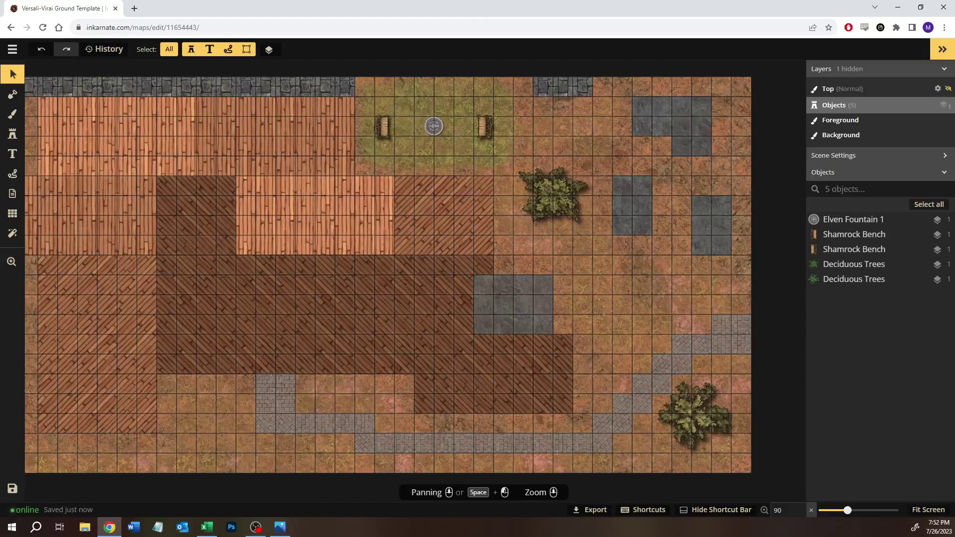
key("alt+Tab")
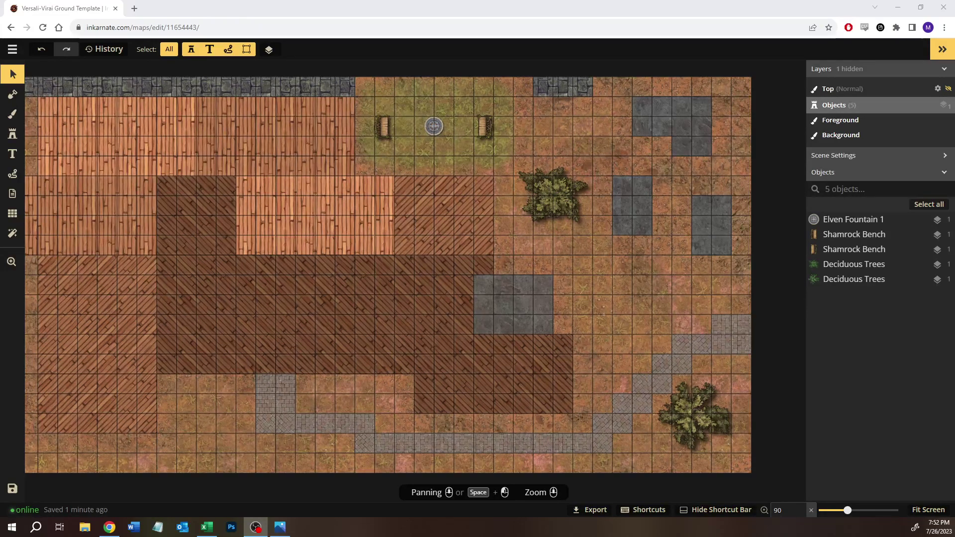
left_click(134, 8)
key("ctrl+w")
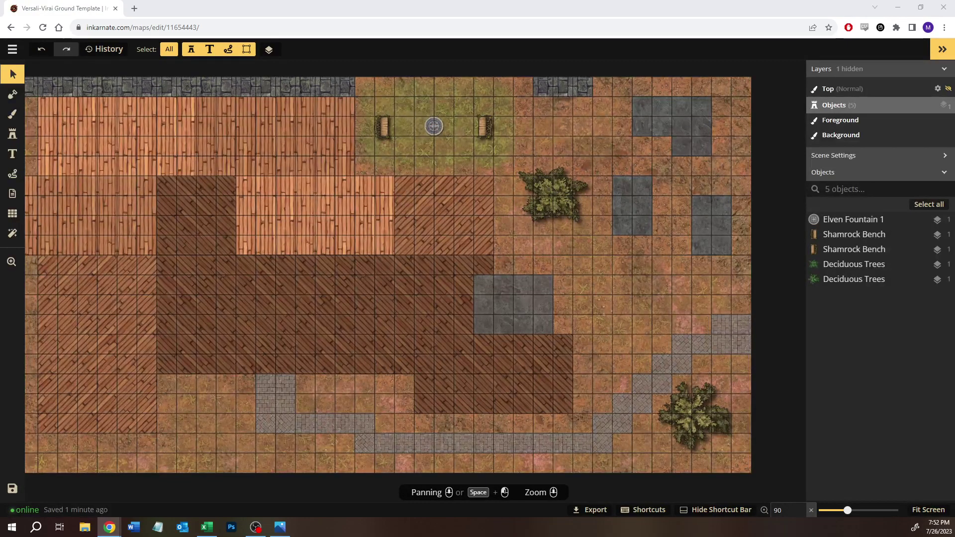